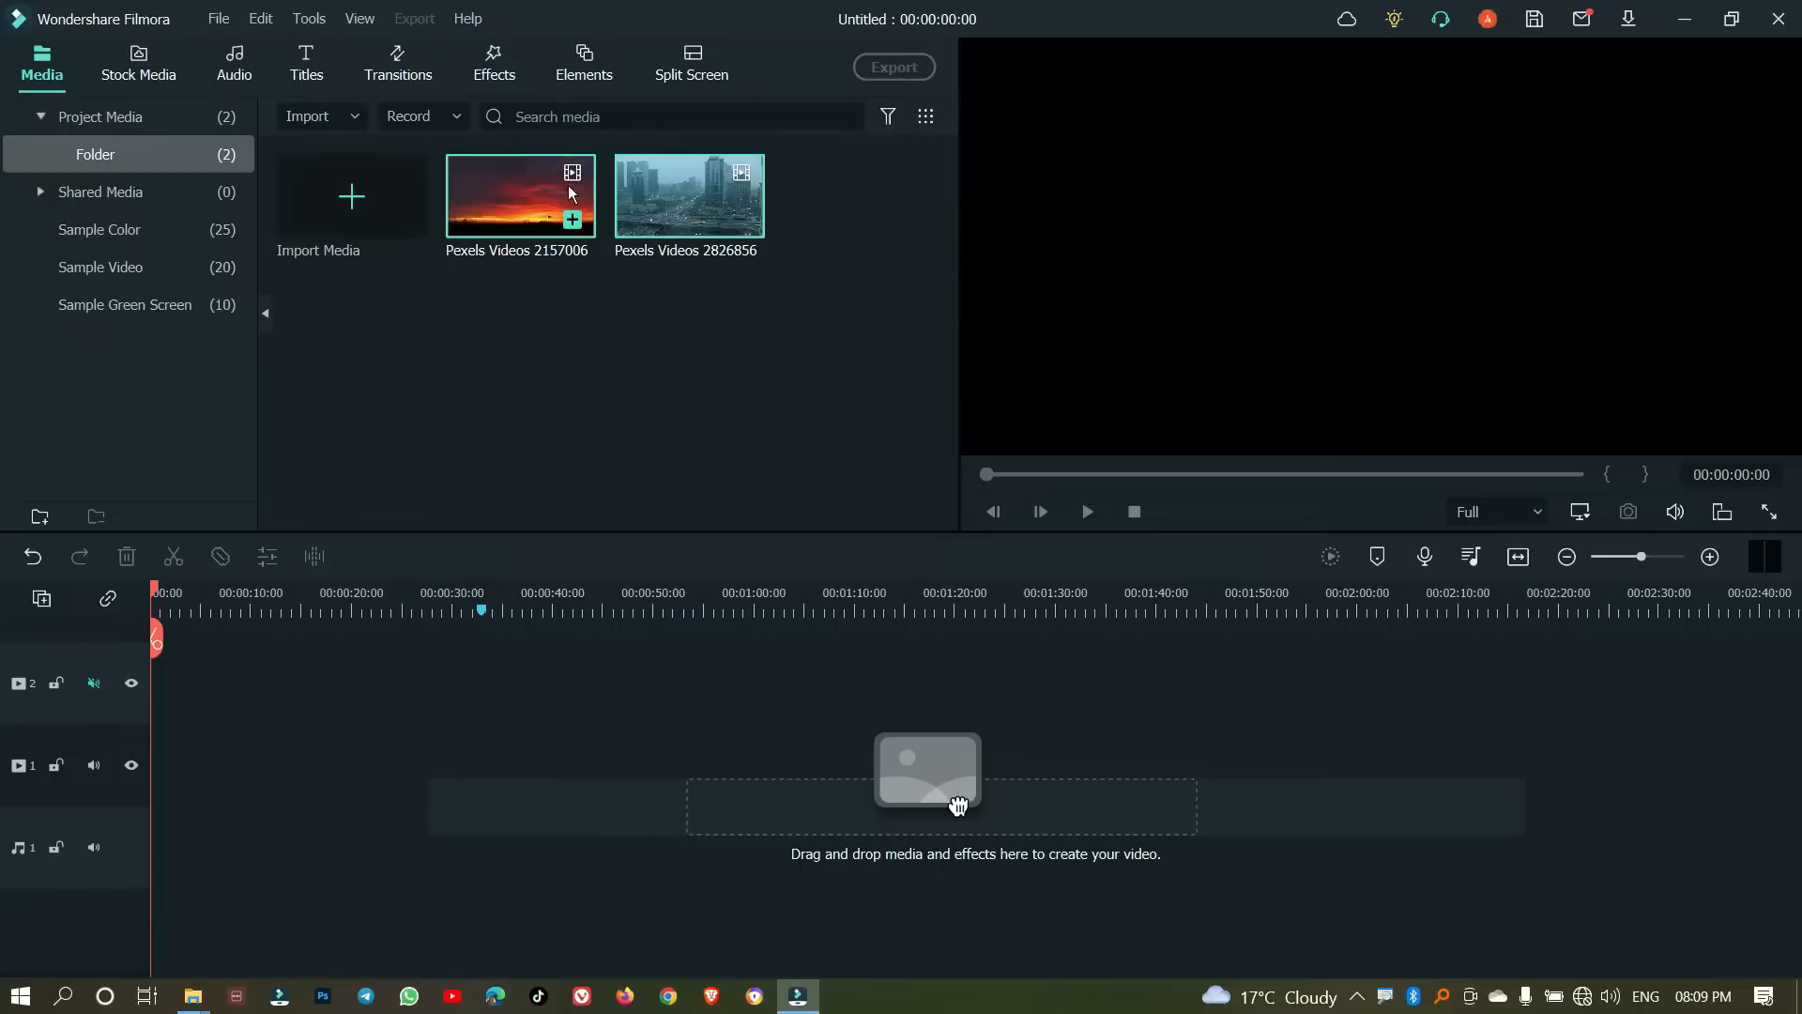
Step: Place the sunset clip Pexels Videos 2157006 at the start of video track 1
{"action": "left_click", "coordinate": [528, 338]}
{"action": "left_click_drag", "start_coordinate": [528, 194], "coordinate": [167, 796]}
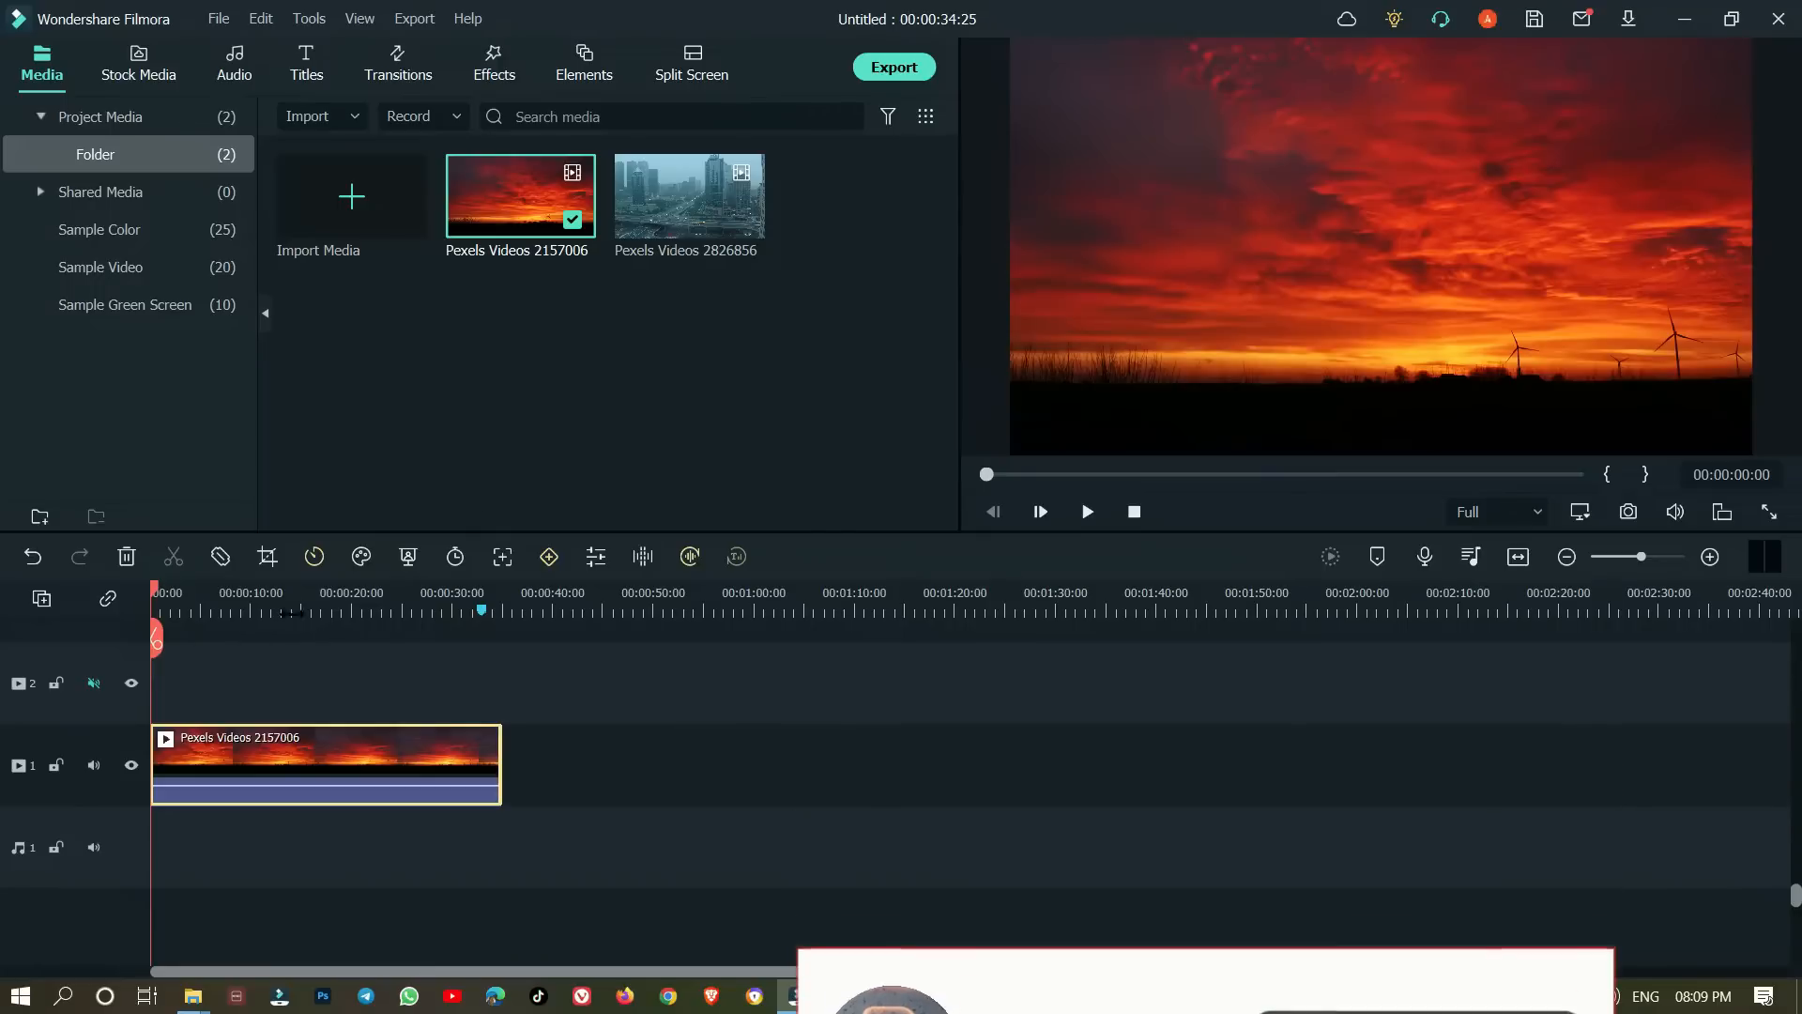
Step: Search the titles for "DEFAULT" and place the Default Title on track 2 above the sunset clip, matching the clip's length
{"action": "left_click", "coordinate": [302, 59]}
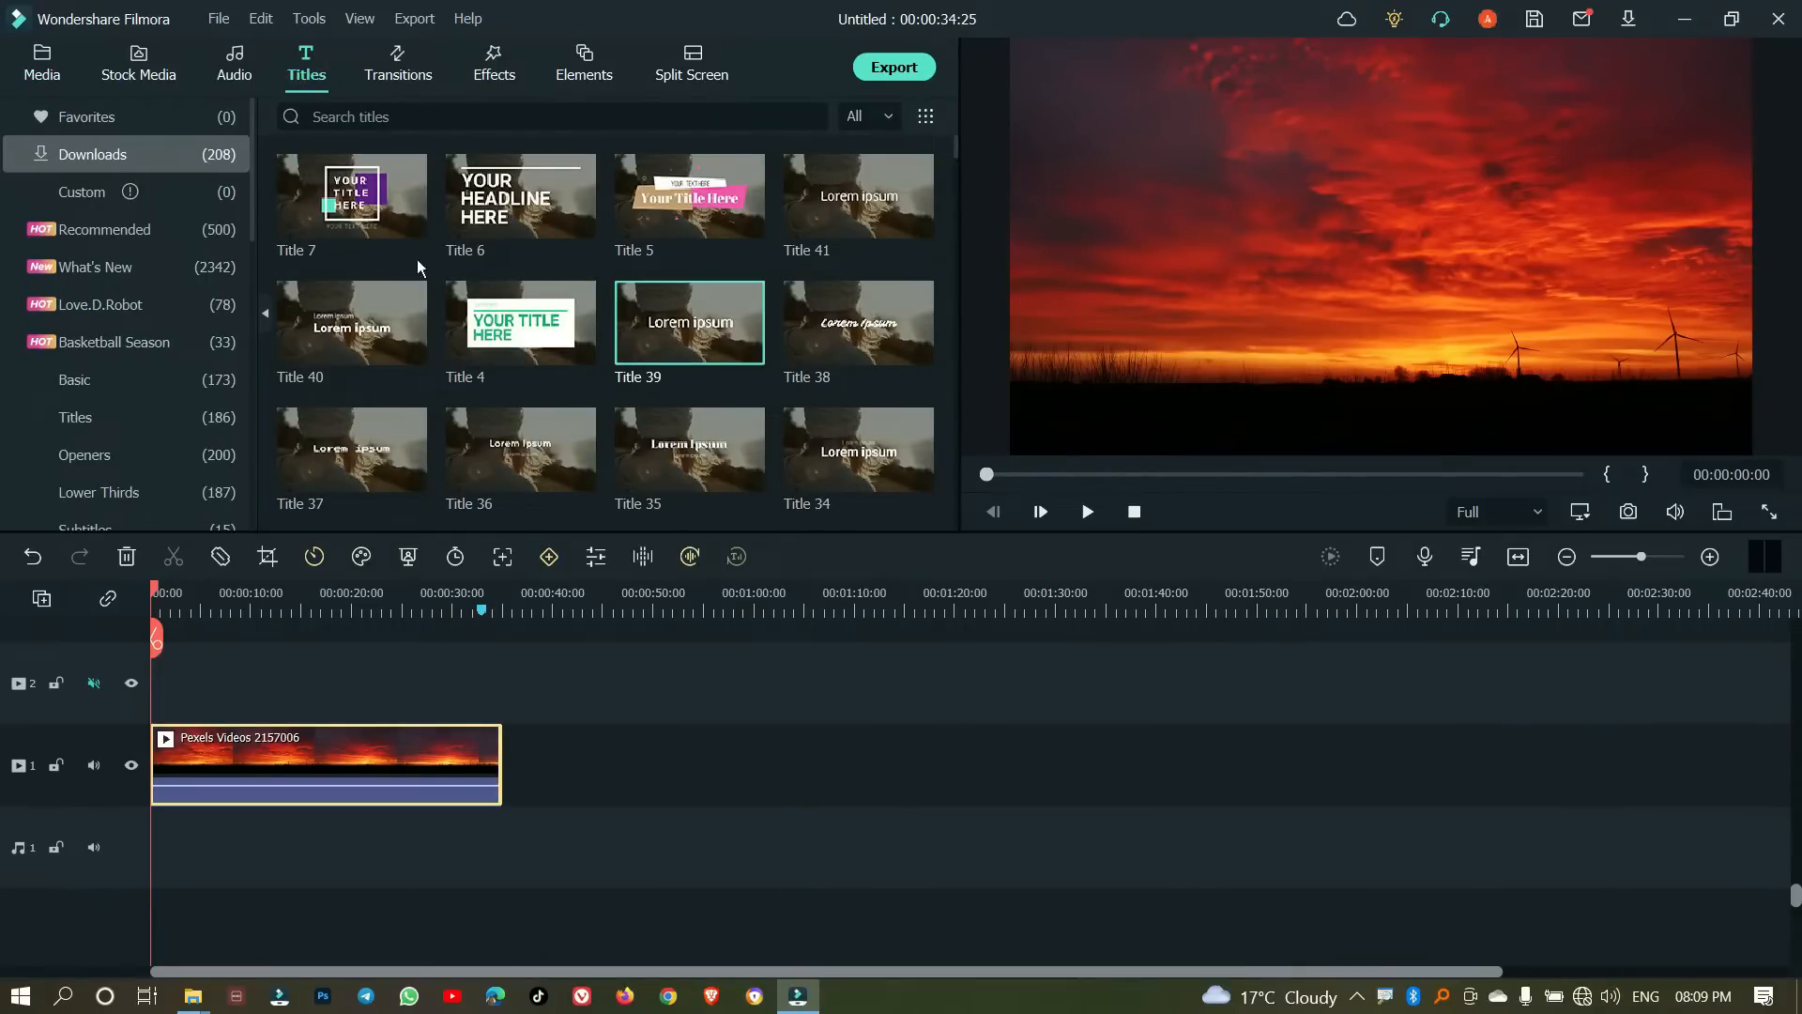
{"action": "left_click", "coordinate": [574, 115]}
{"action": "type", "text": "DEFAU"}
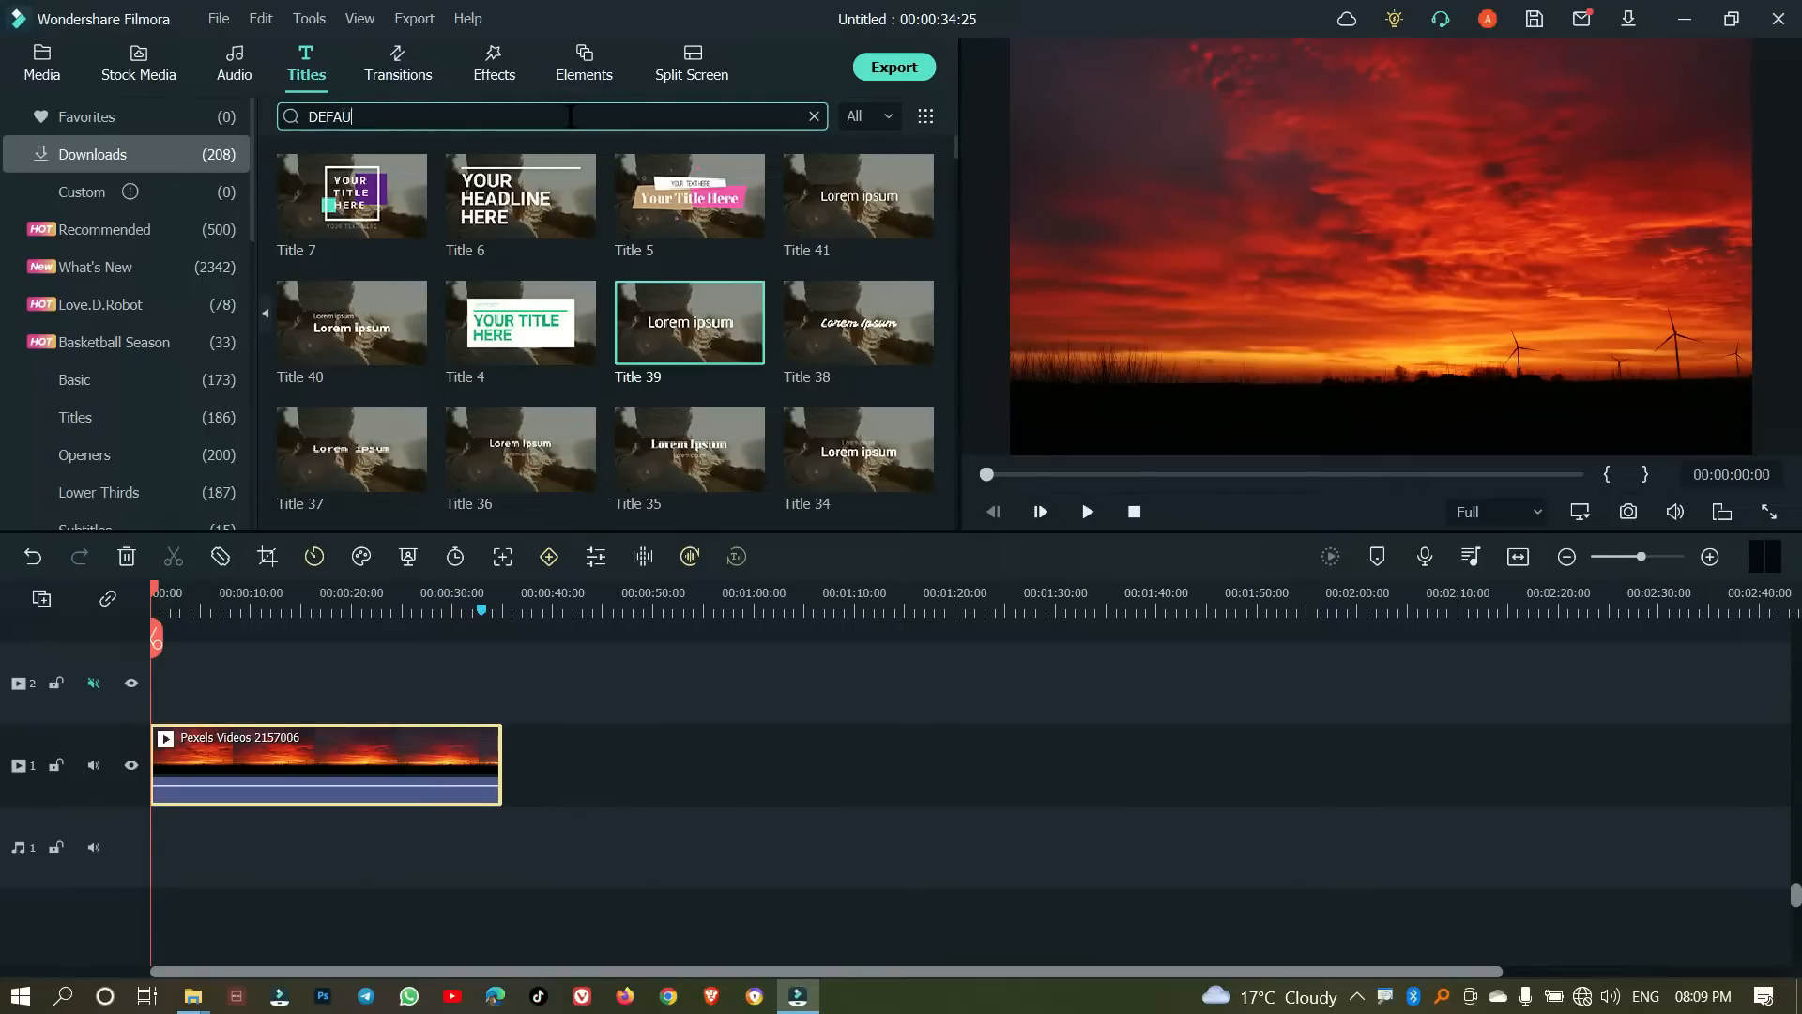
{"action": "type", "text": "LT"}
{"action": "key", "text": "Return"}
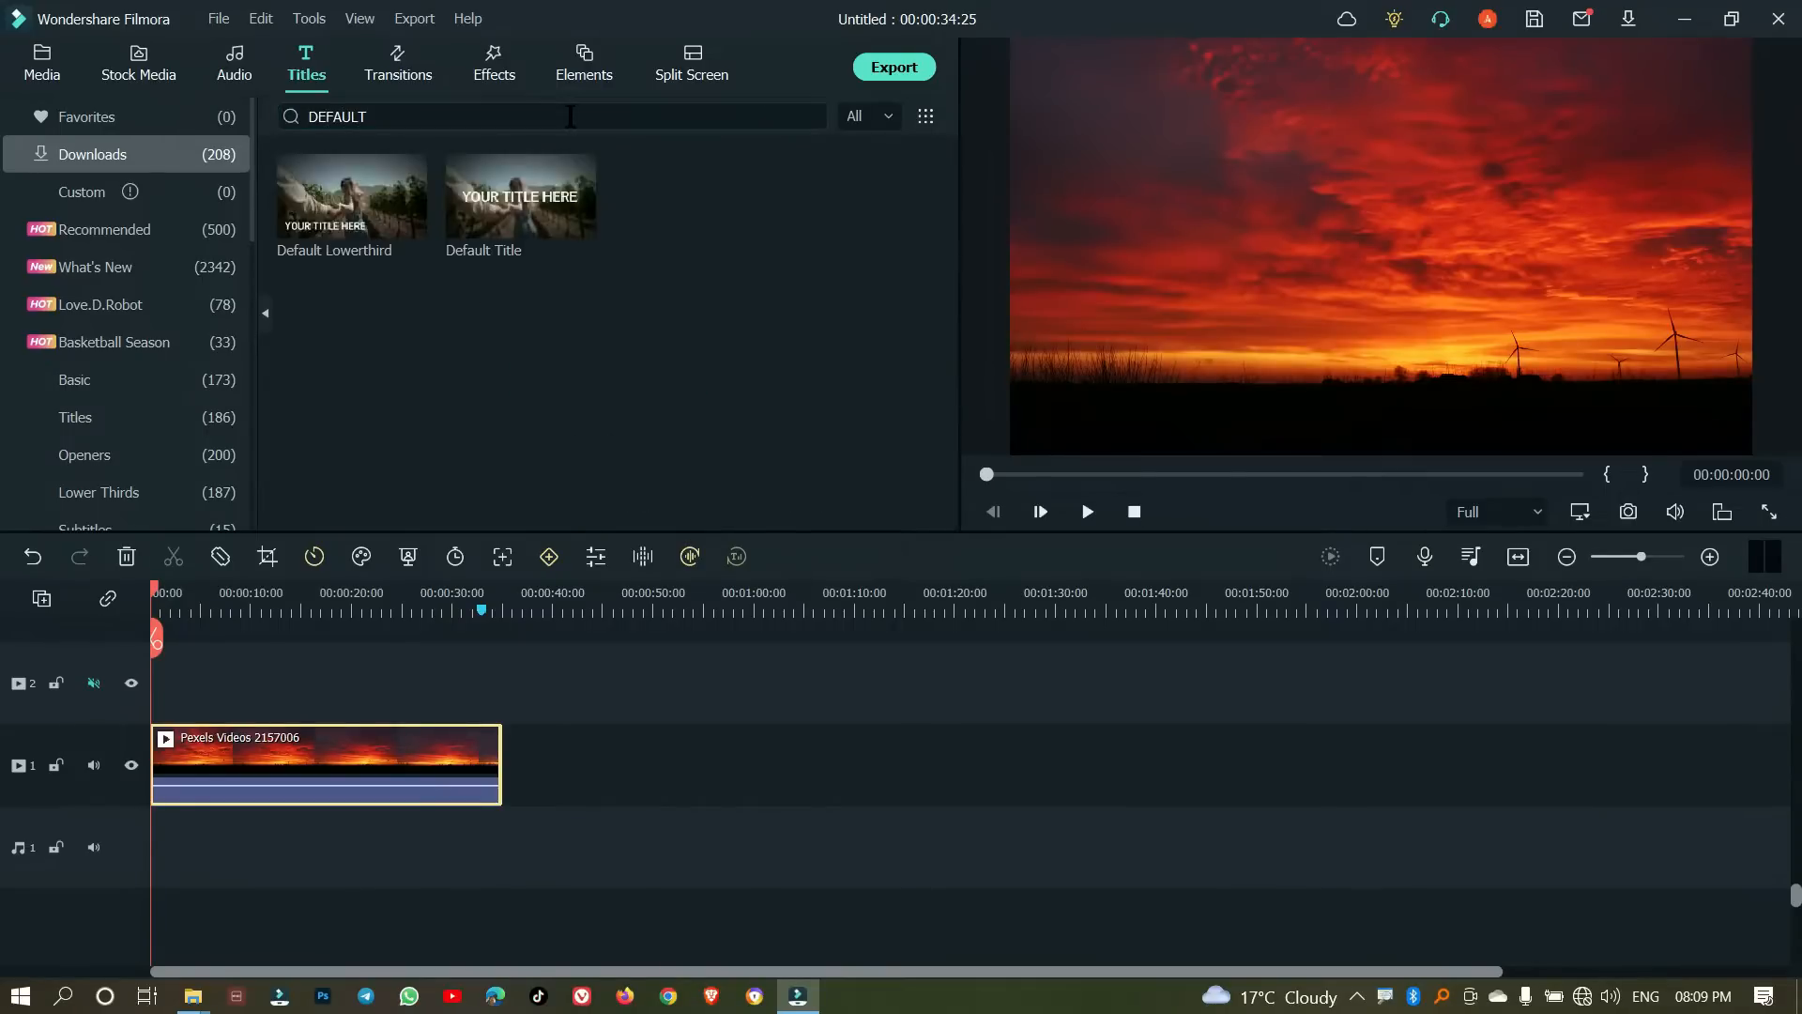
{"action": "mouse_move", "coordinate": [352, 201]}
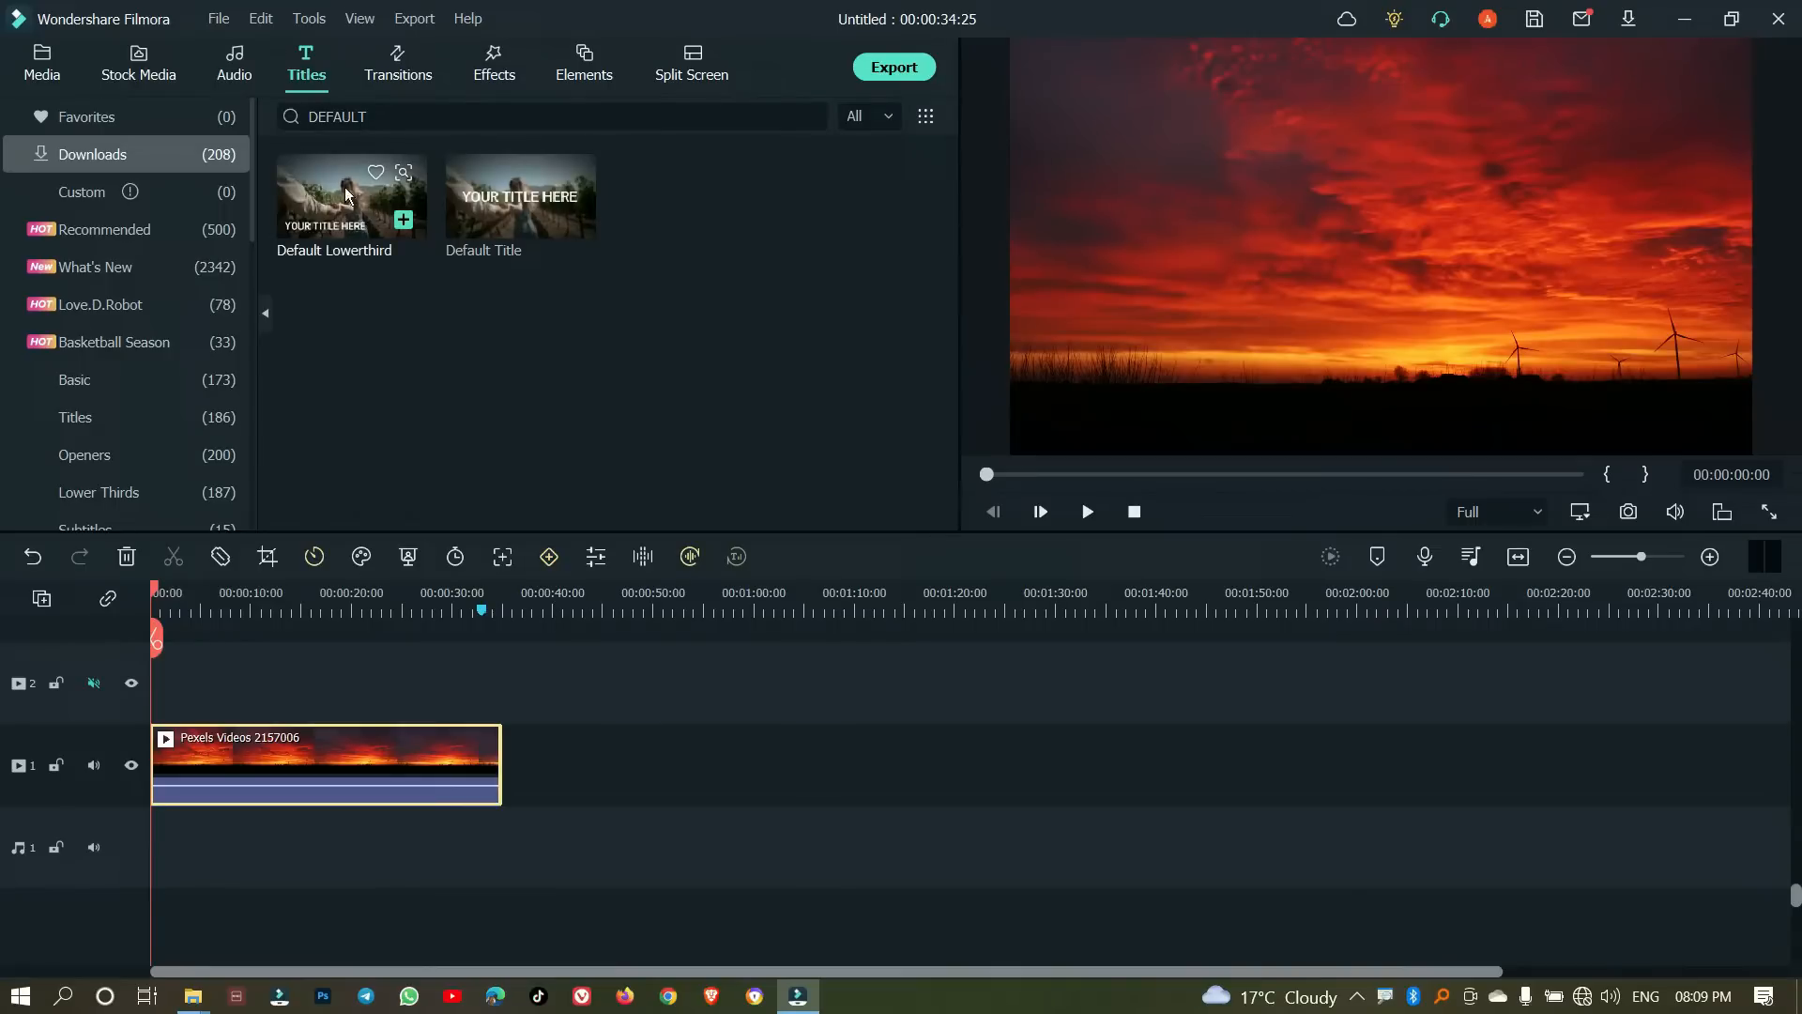
{"action": "mouse_move", "coordinate": [484, 195]}
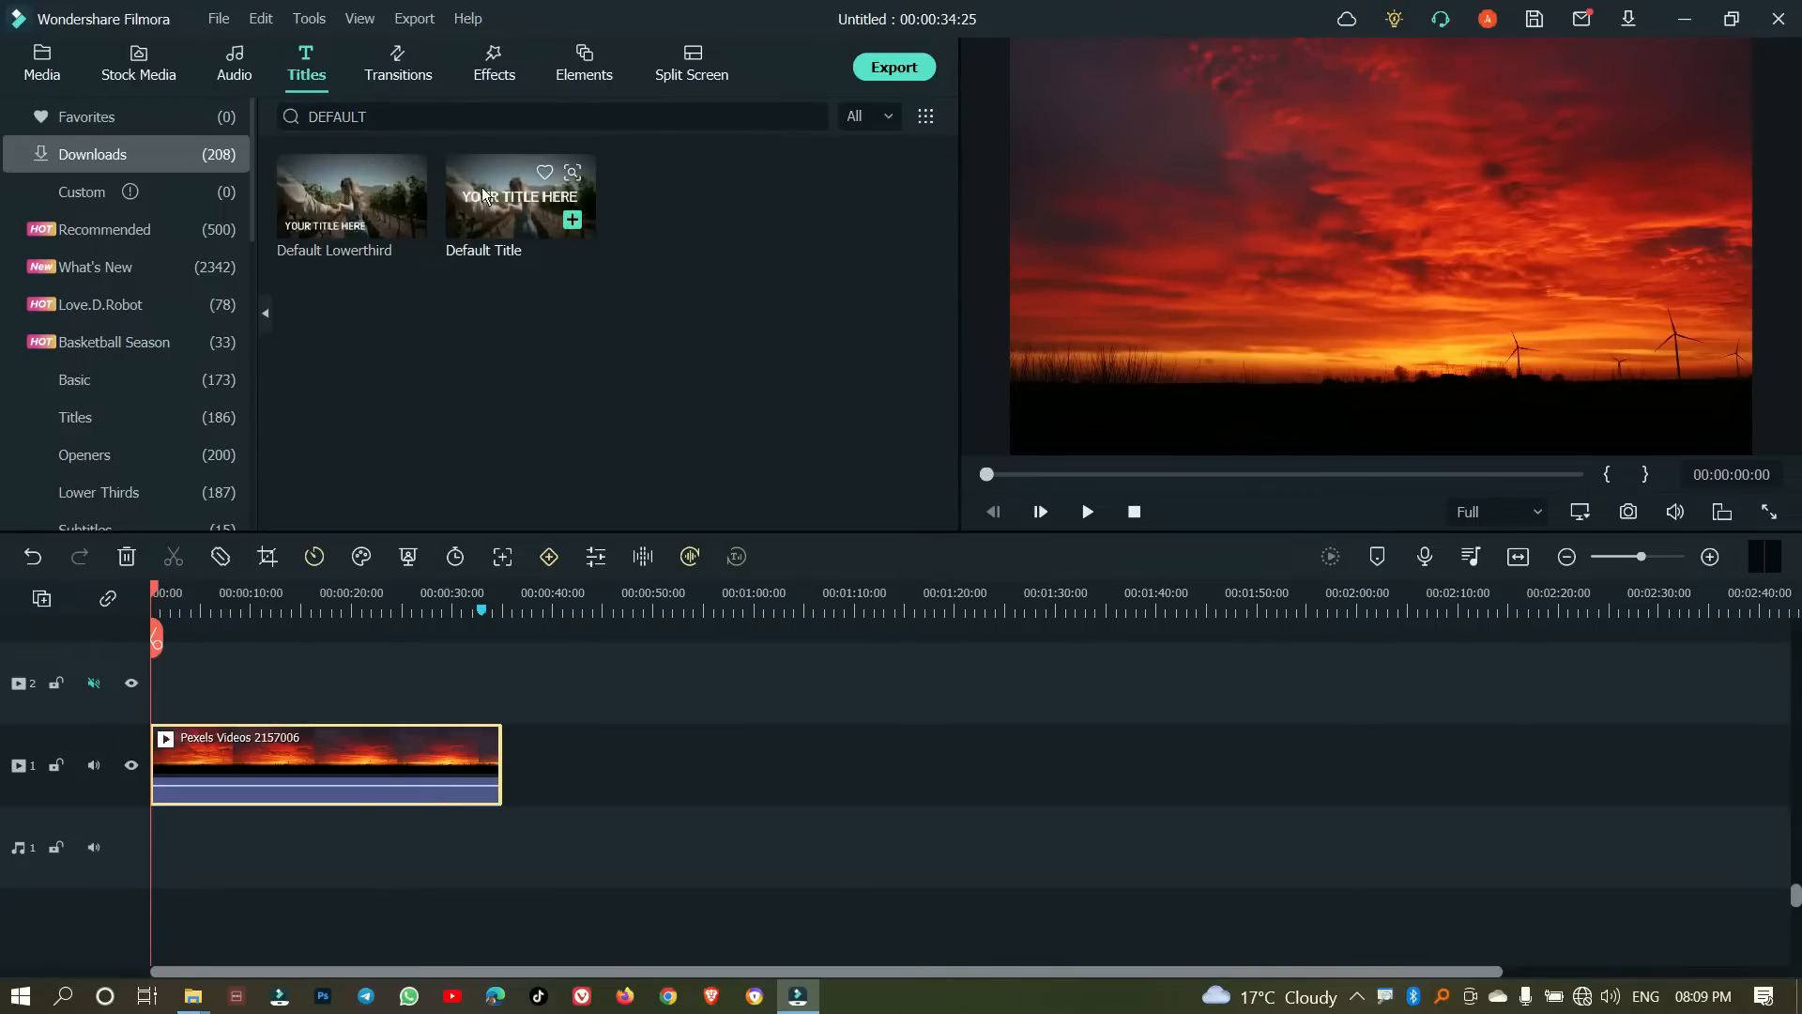
{"action": "left_click_drag", "start_coordinate": [488, 197], "coordinate": [501, 699]}
Step: Open the title in the advanced text editor and replace its default text box with a new one
{"action": "double_click", "coordinate": [389, 701]}
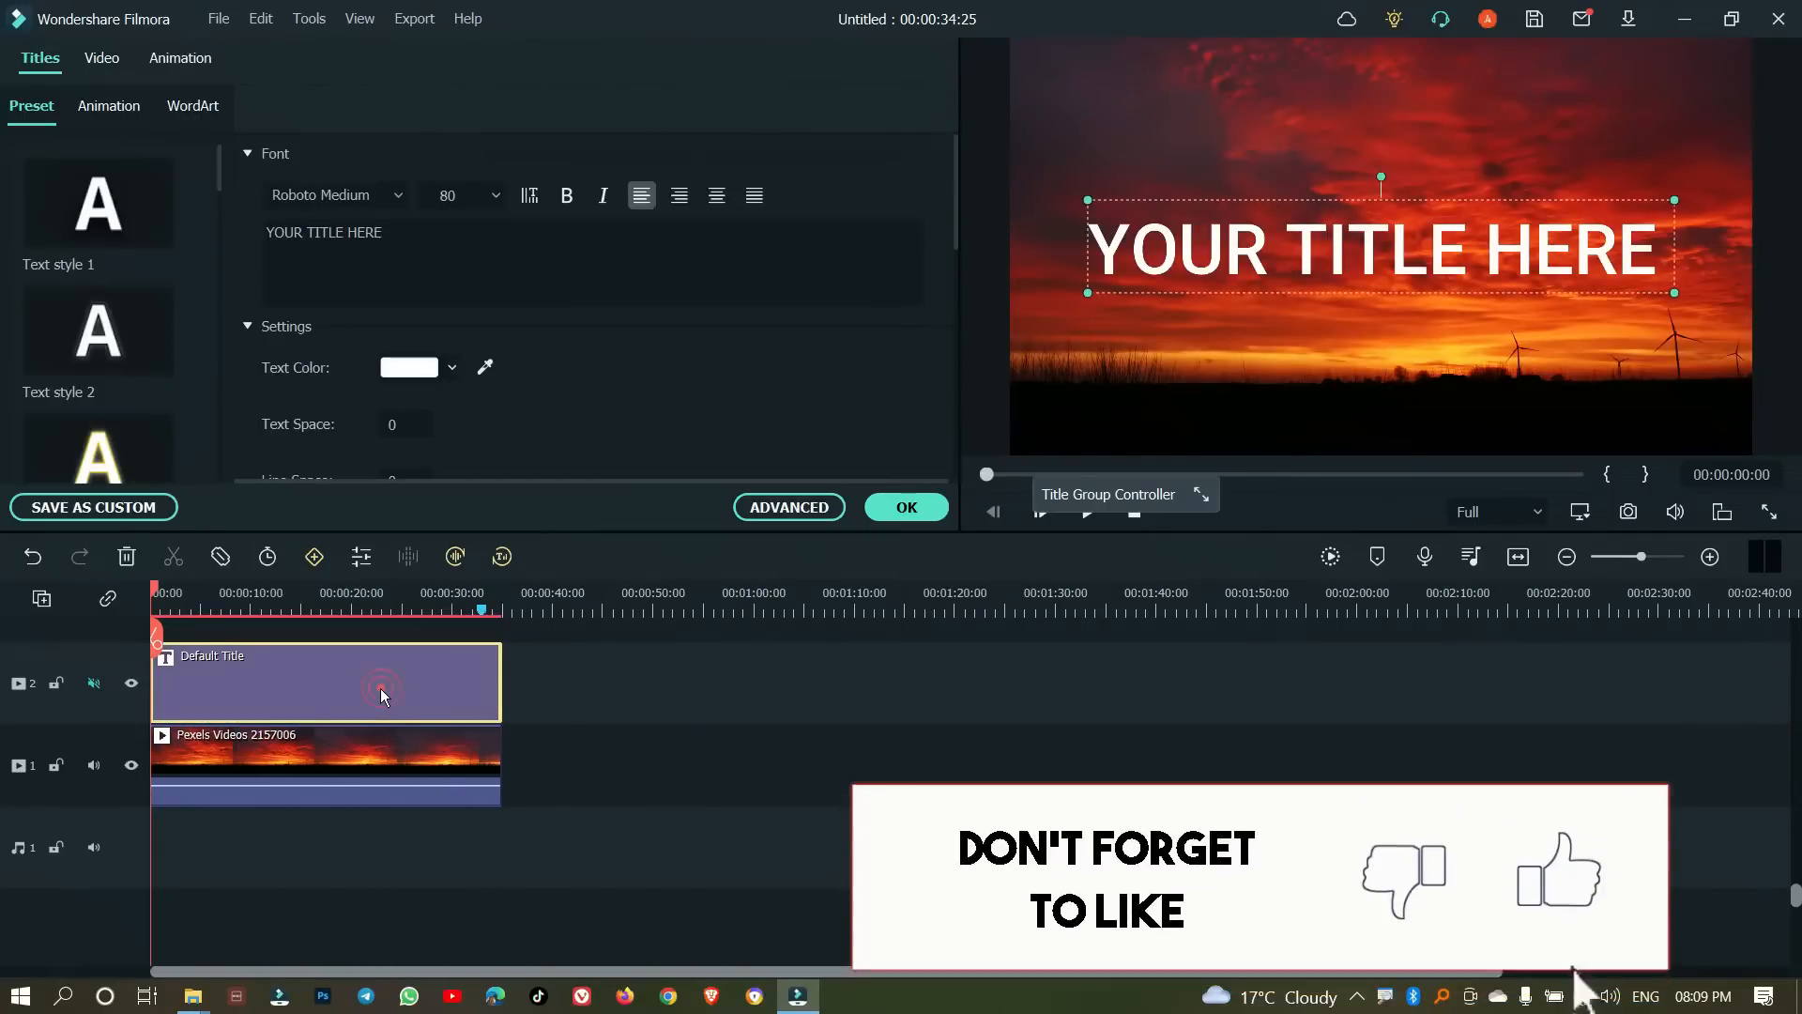
{"action": "left_click", "coordinate": [769, 510]}
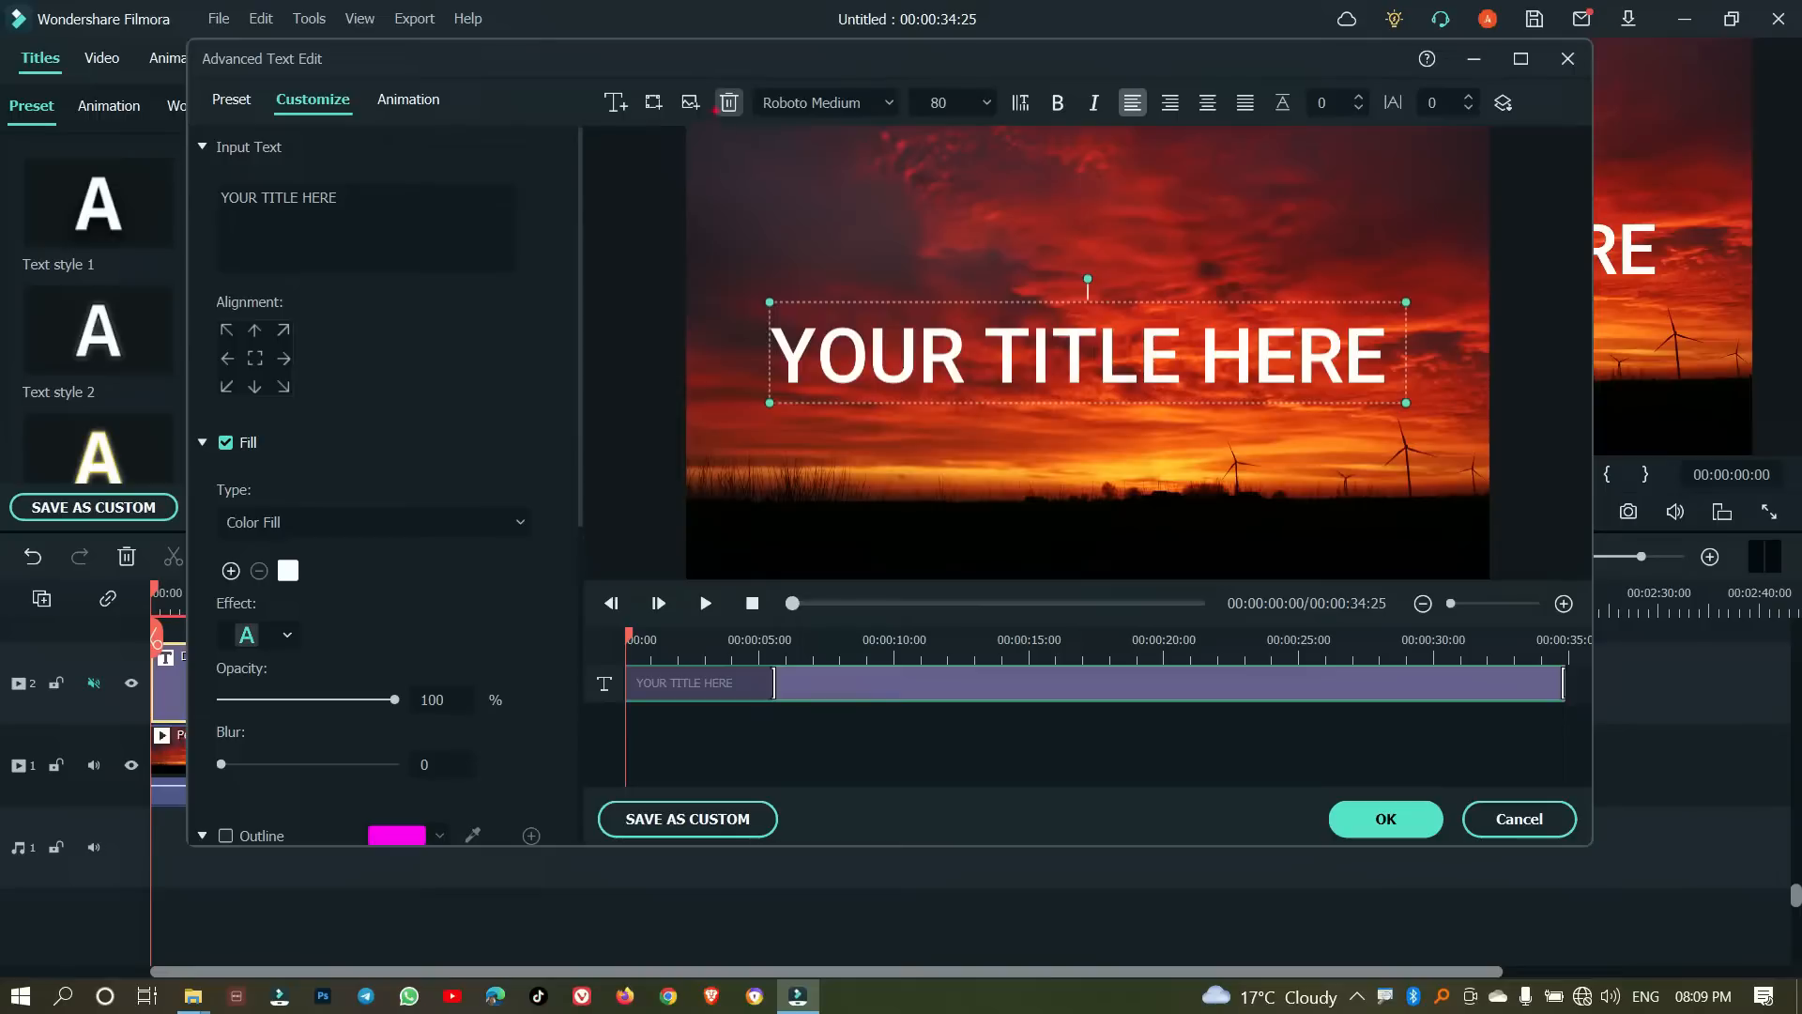
{"action": "mouse_move", "coordinate": [584, 85]}
{"action": "left_mouse_down"}
{"action": "mouse_move", "coordinate": [667, 123]}
{"action": "mouse_move", "coordinate": [742, 125]}
{"action": "left_mouse_up"}
{"action": "mouse_move", "coordinate": [198, 87]}
{"action": "left_mouse_down"}
{"action": "mouse_move", "coordinate": [333, 130]}
{"action": "mouse_move", "coordinate": [463, 130]}
{"action": "left_mouse_up"}
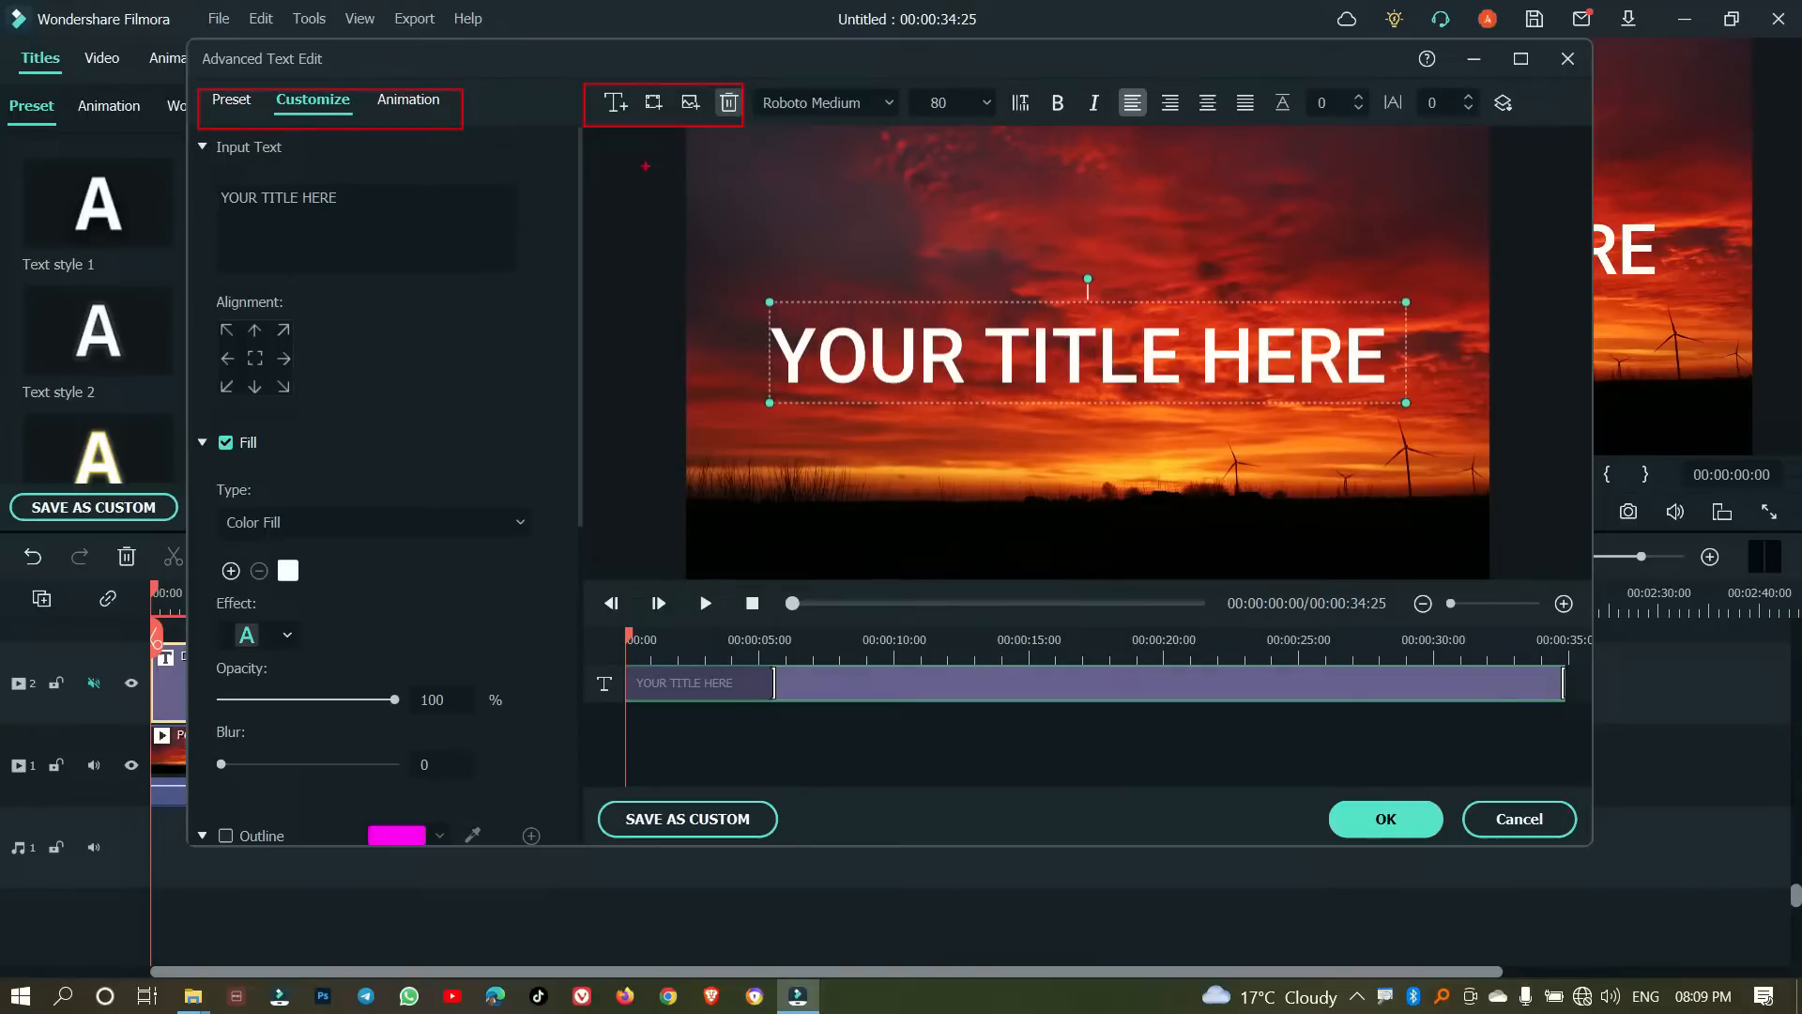
{"action": "key", "text": "Escape"}
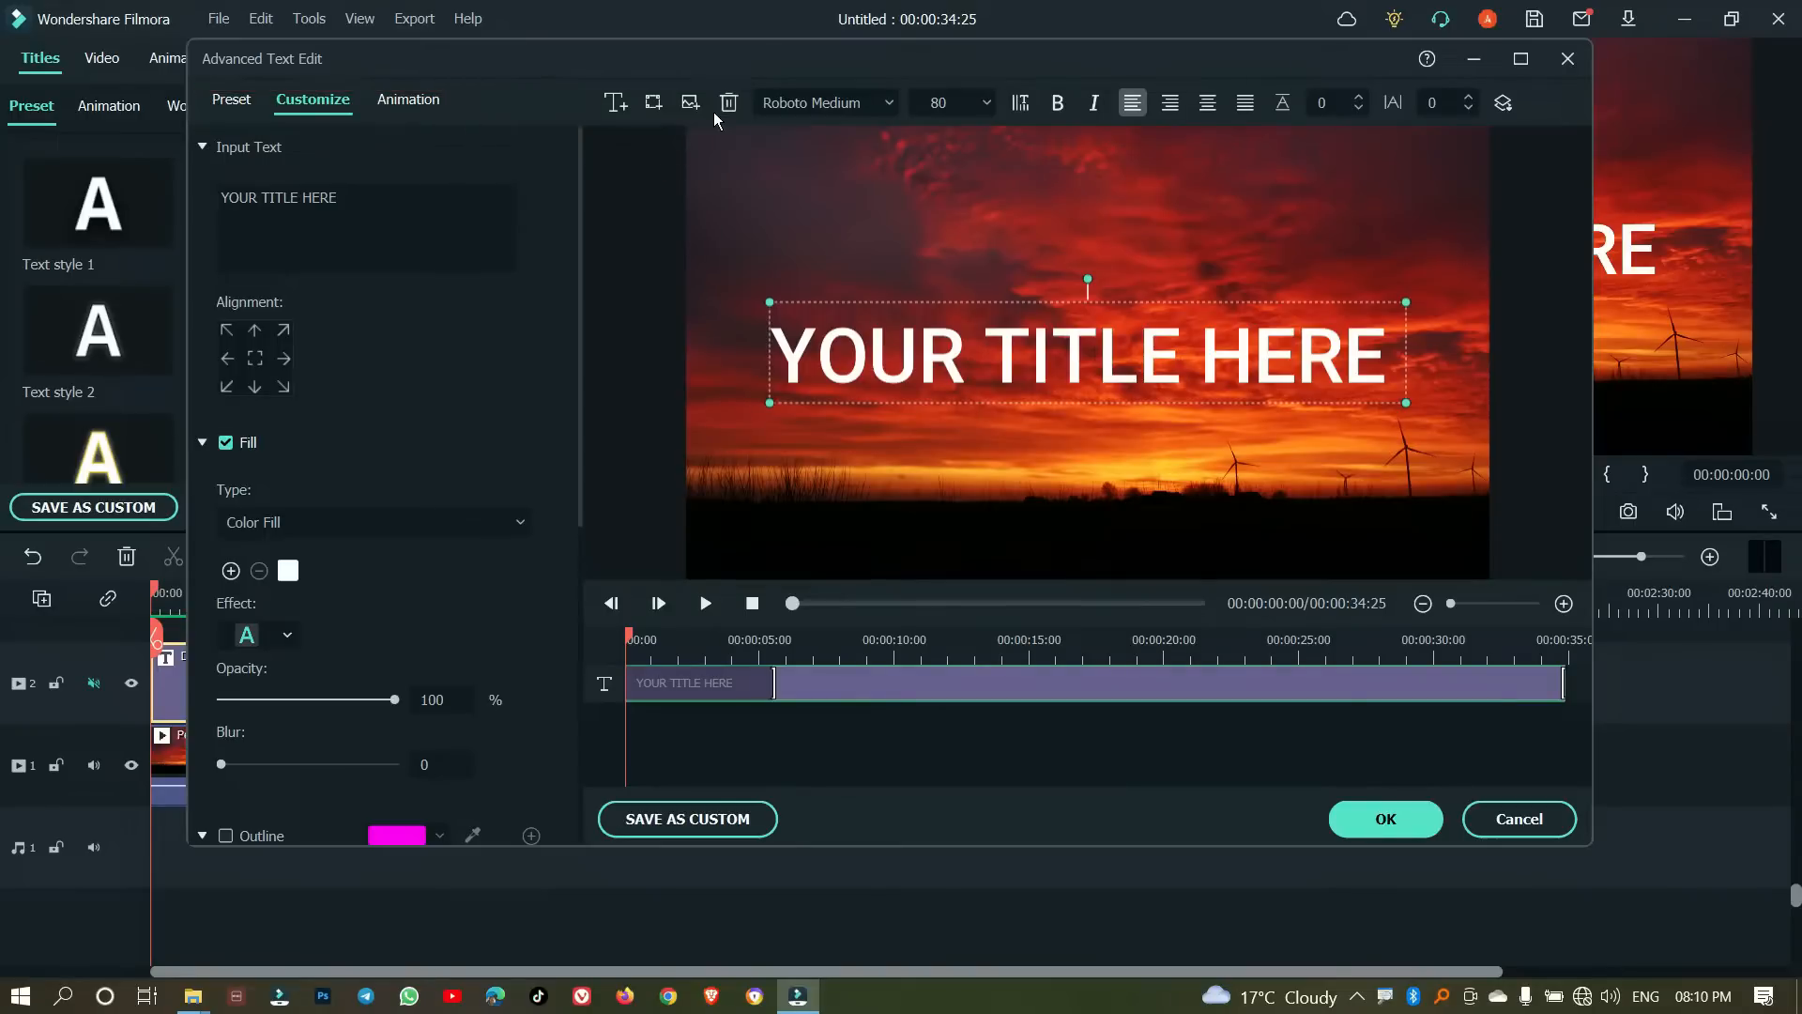
{"action": "left_click", "coordinate": [730, 103]}
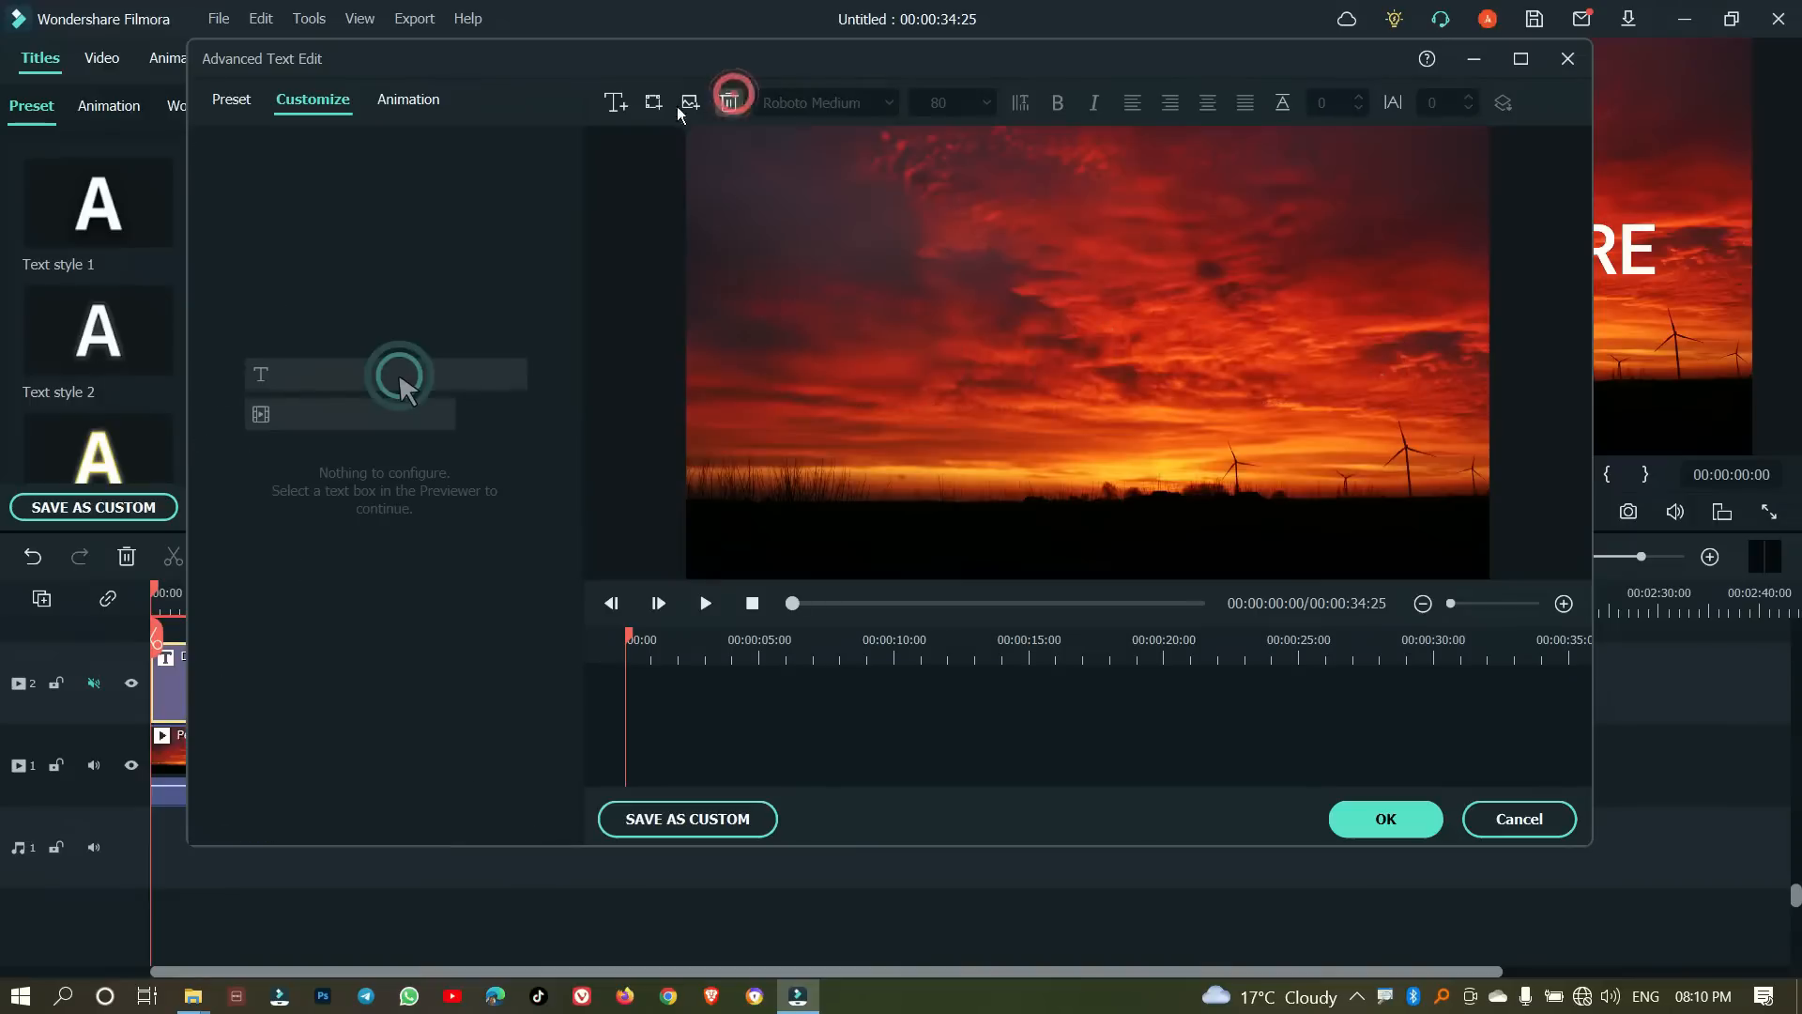
{"action": "left_click", "coordinate": [612, 103]}
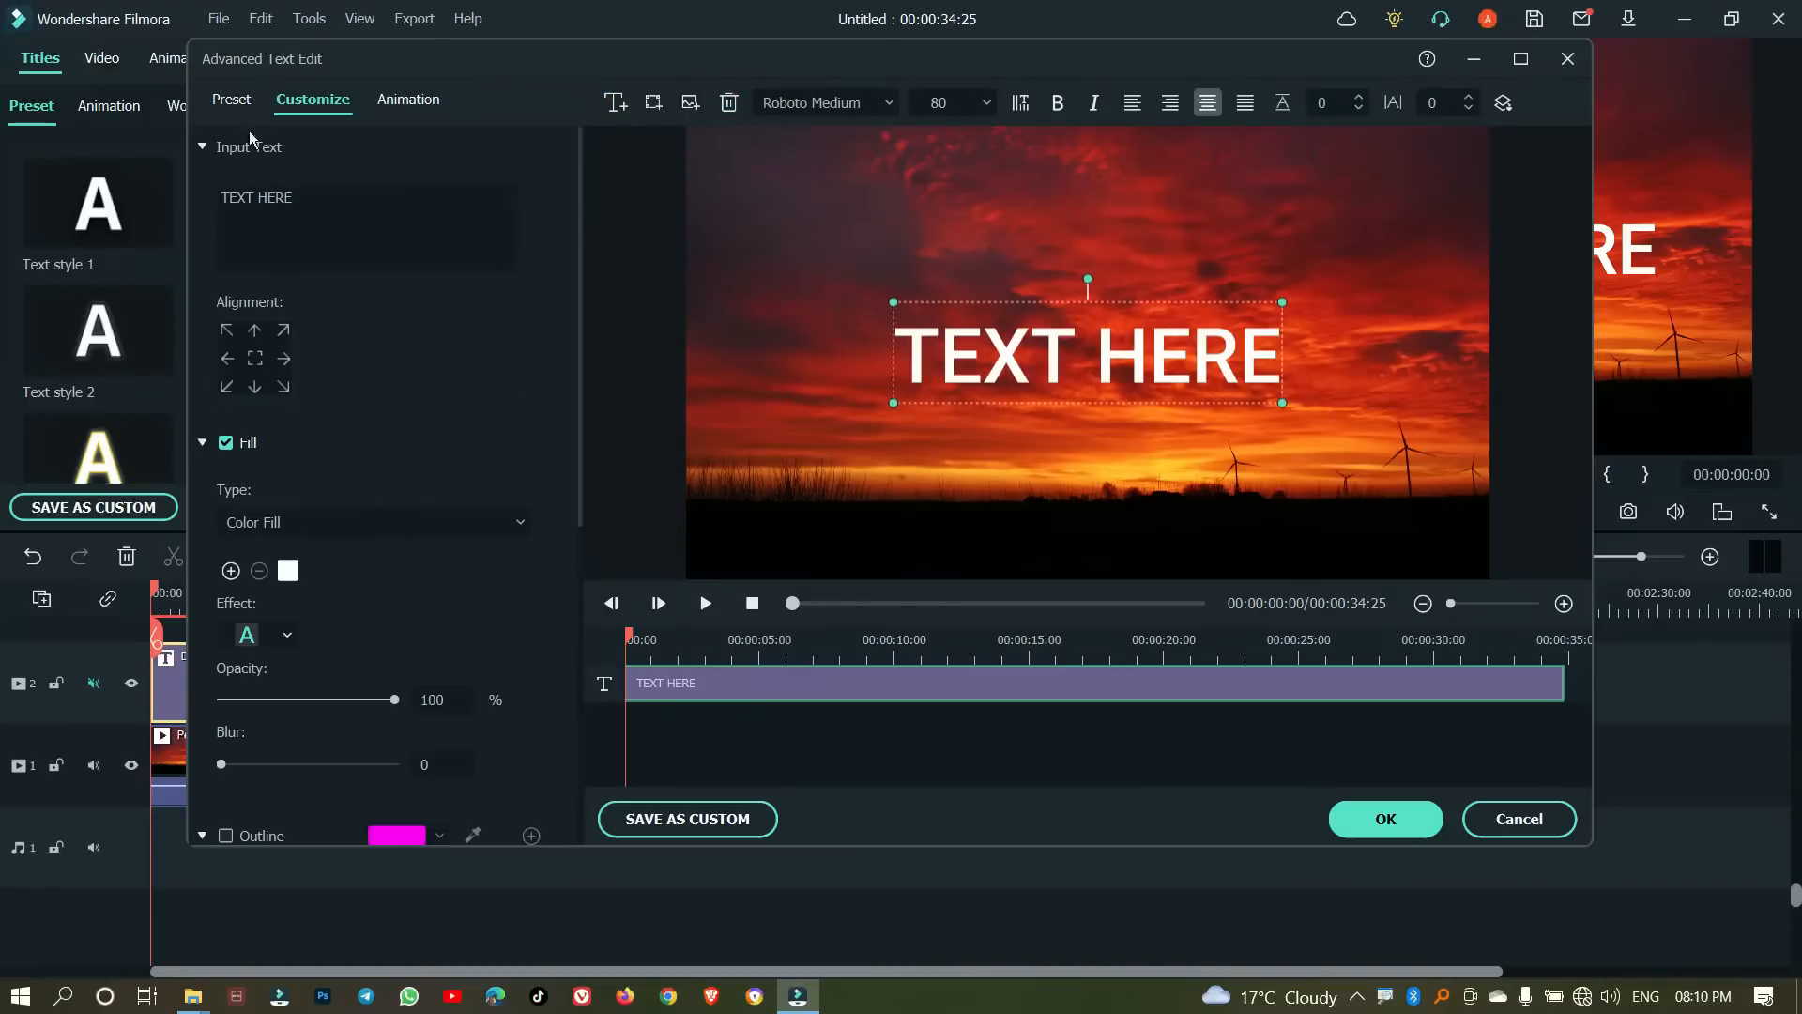
Step: Set the new text box's font to Impact and change its text to "B"
{"action": "left_click", "coordinate": [837, 102]}
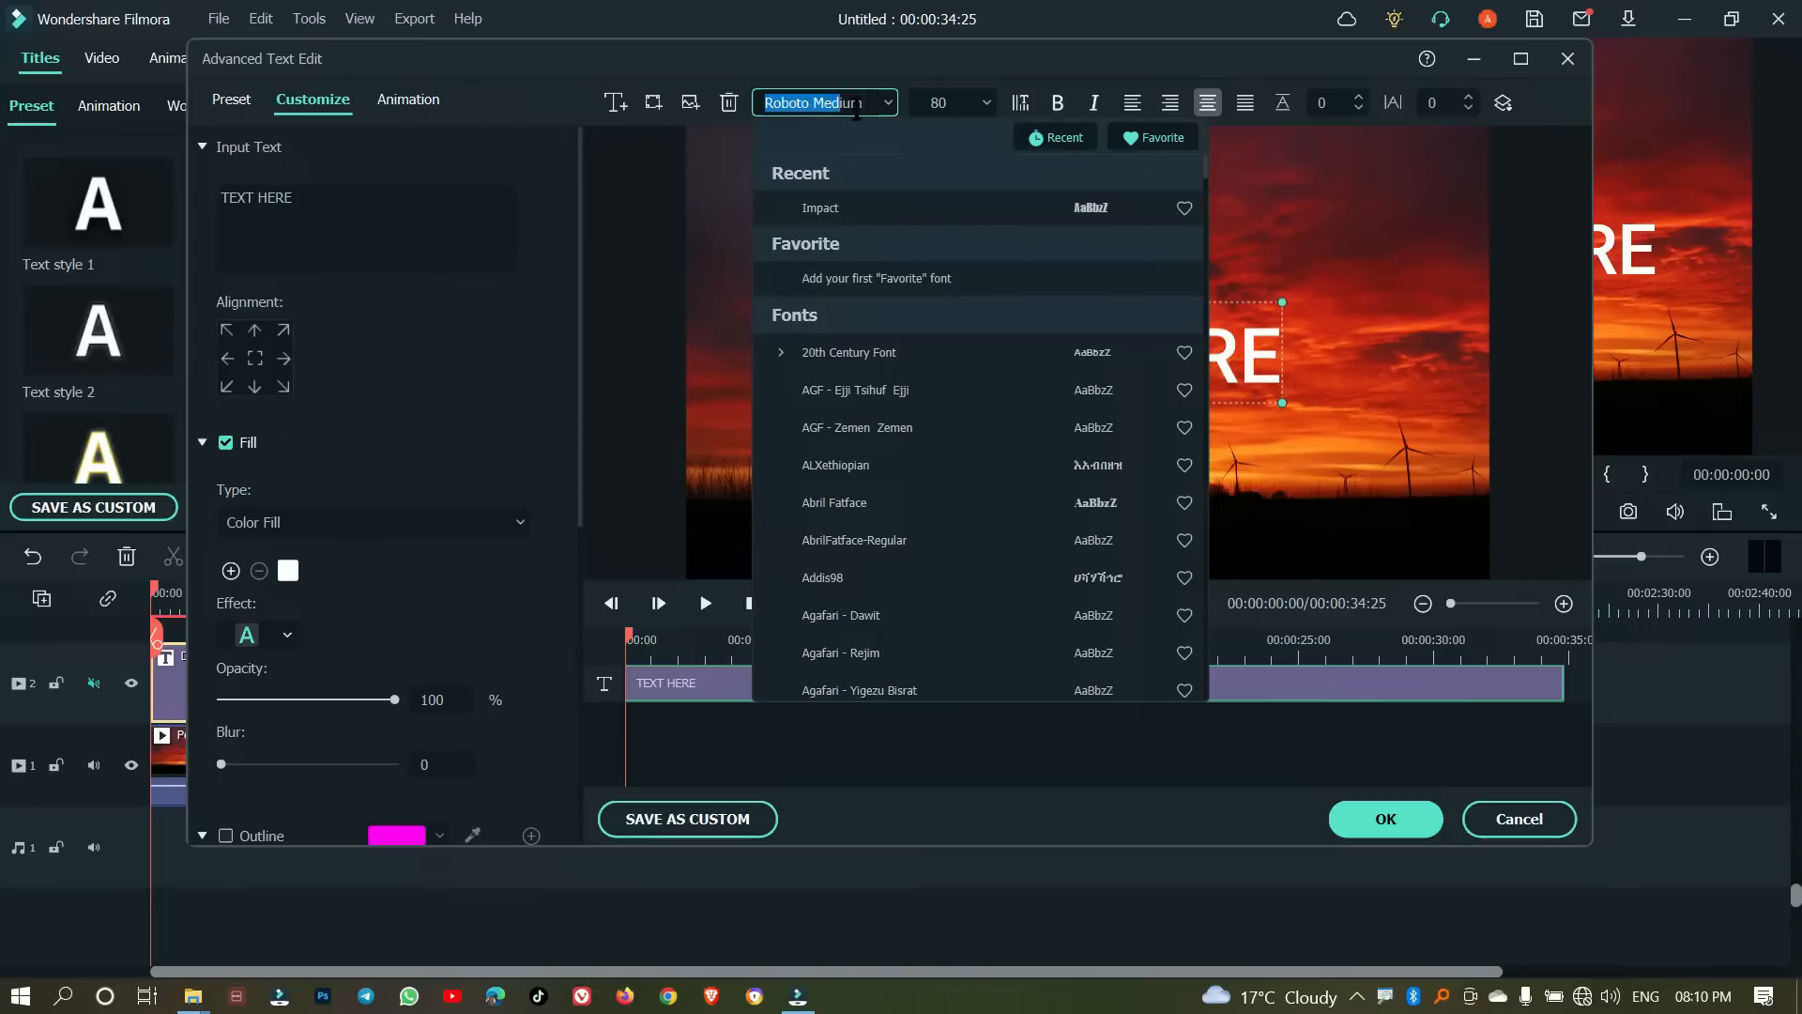
{"action": "left_click_drag", "start_coordinate": [865, 103], "coordinate": [761, 106]}
{"action": "type", "text": "IMPACT"}
{"action": "key", "text": "Return"}
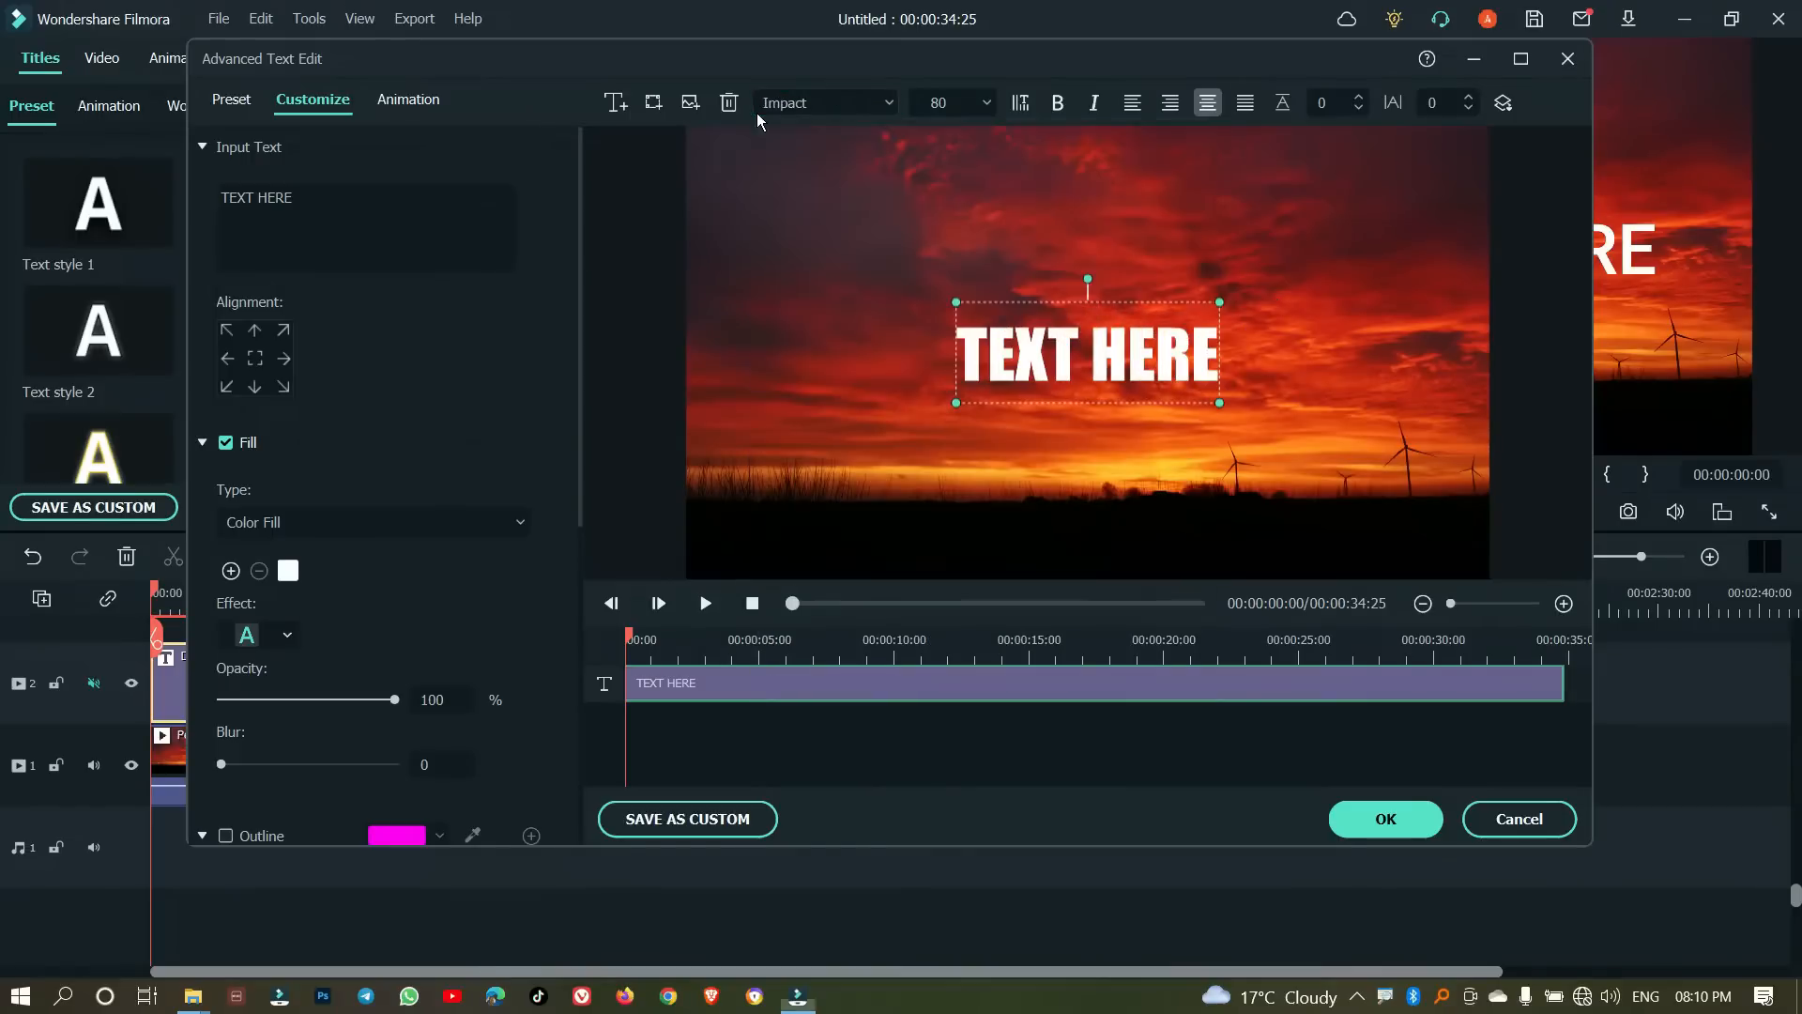
{"action": "left_click_drag", "start_coordinate": [297, 197], "coordinate": [193, 197]}
{"action": "key", "text": "BackSpace"}
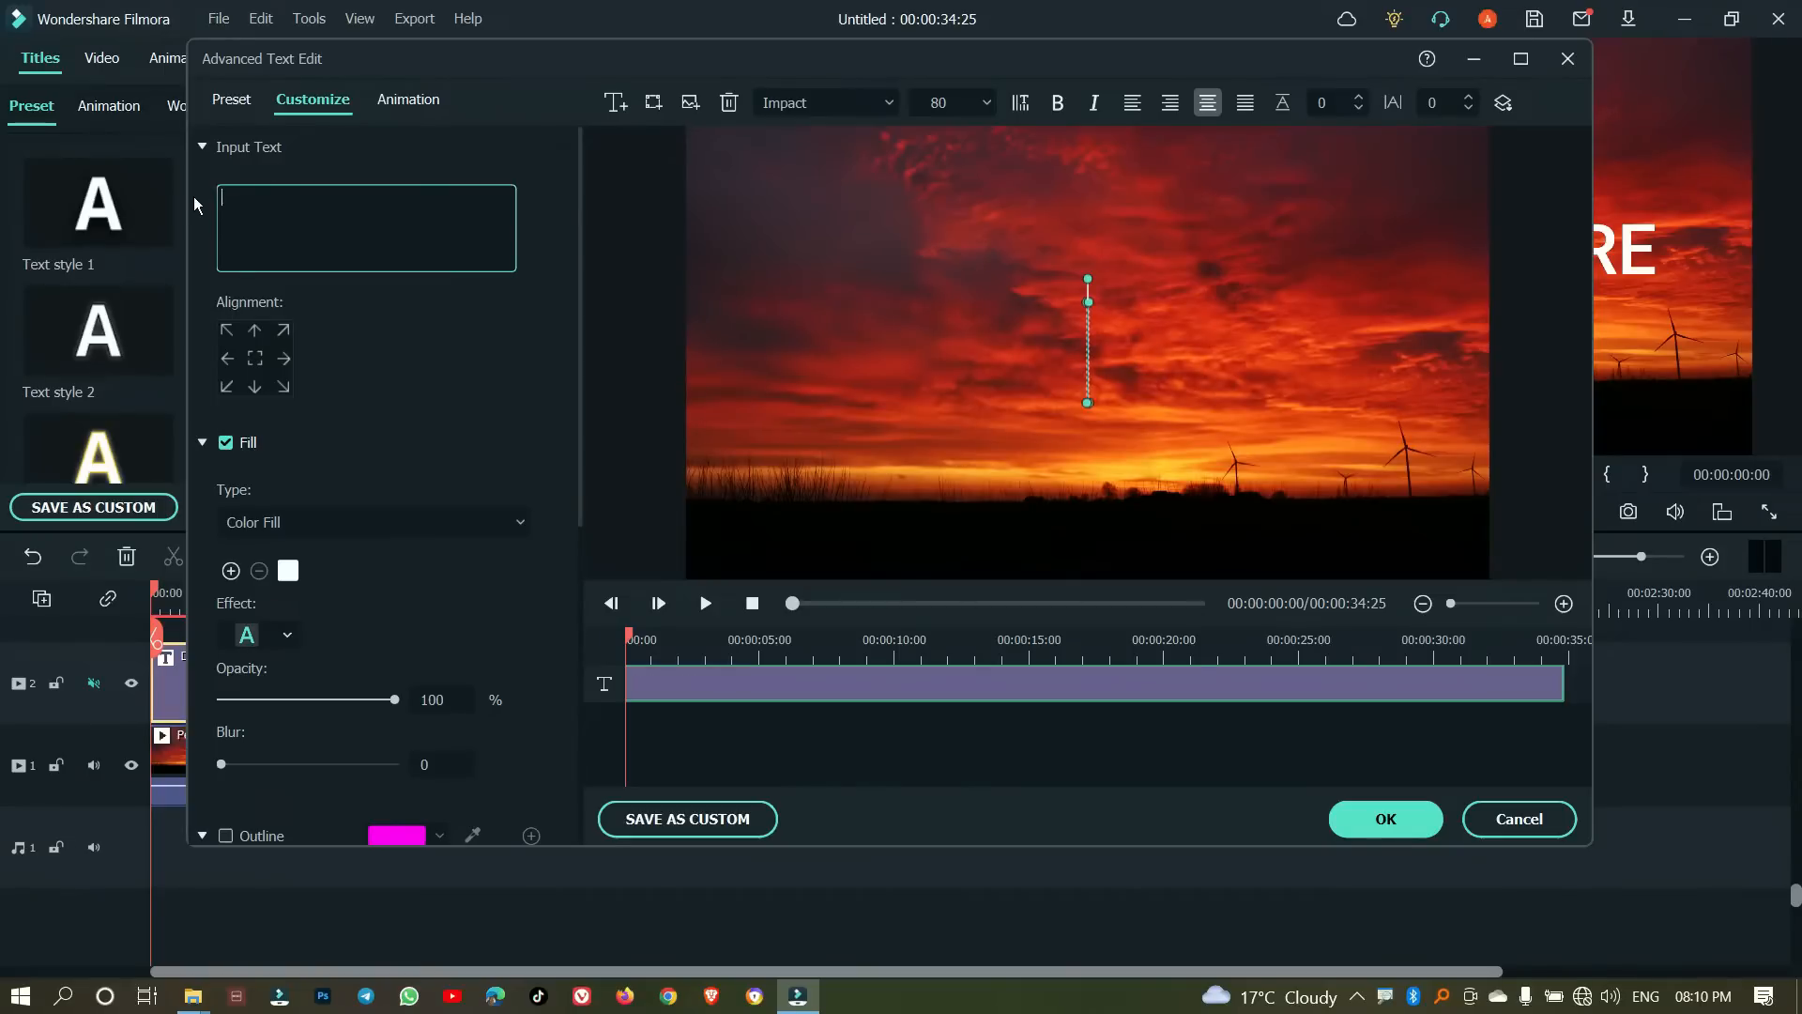
{"action": "type", "text": "B"}
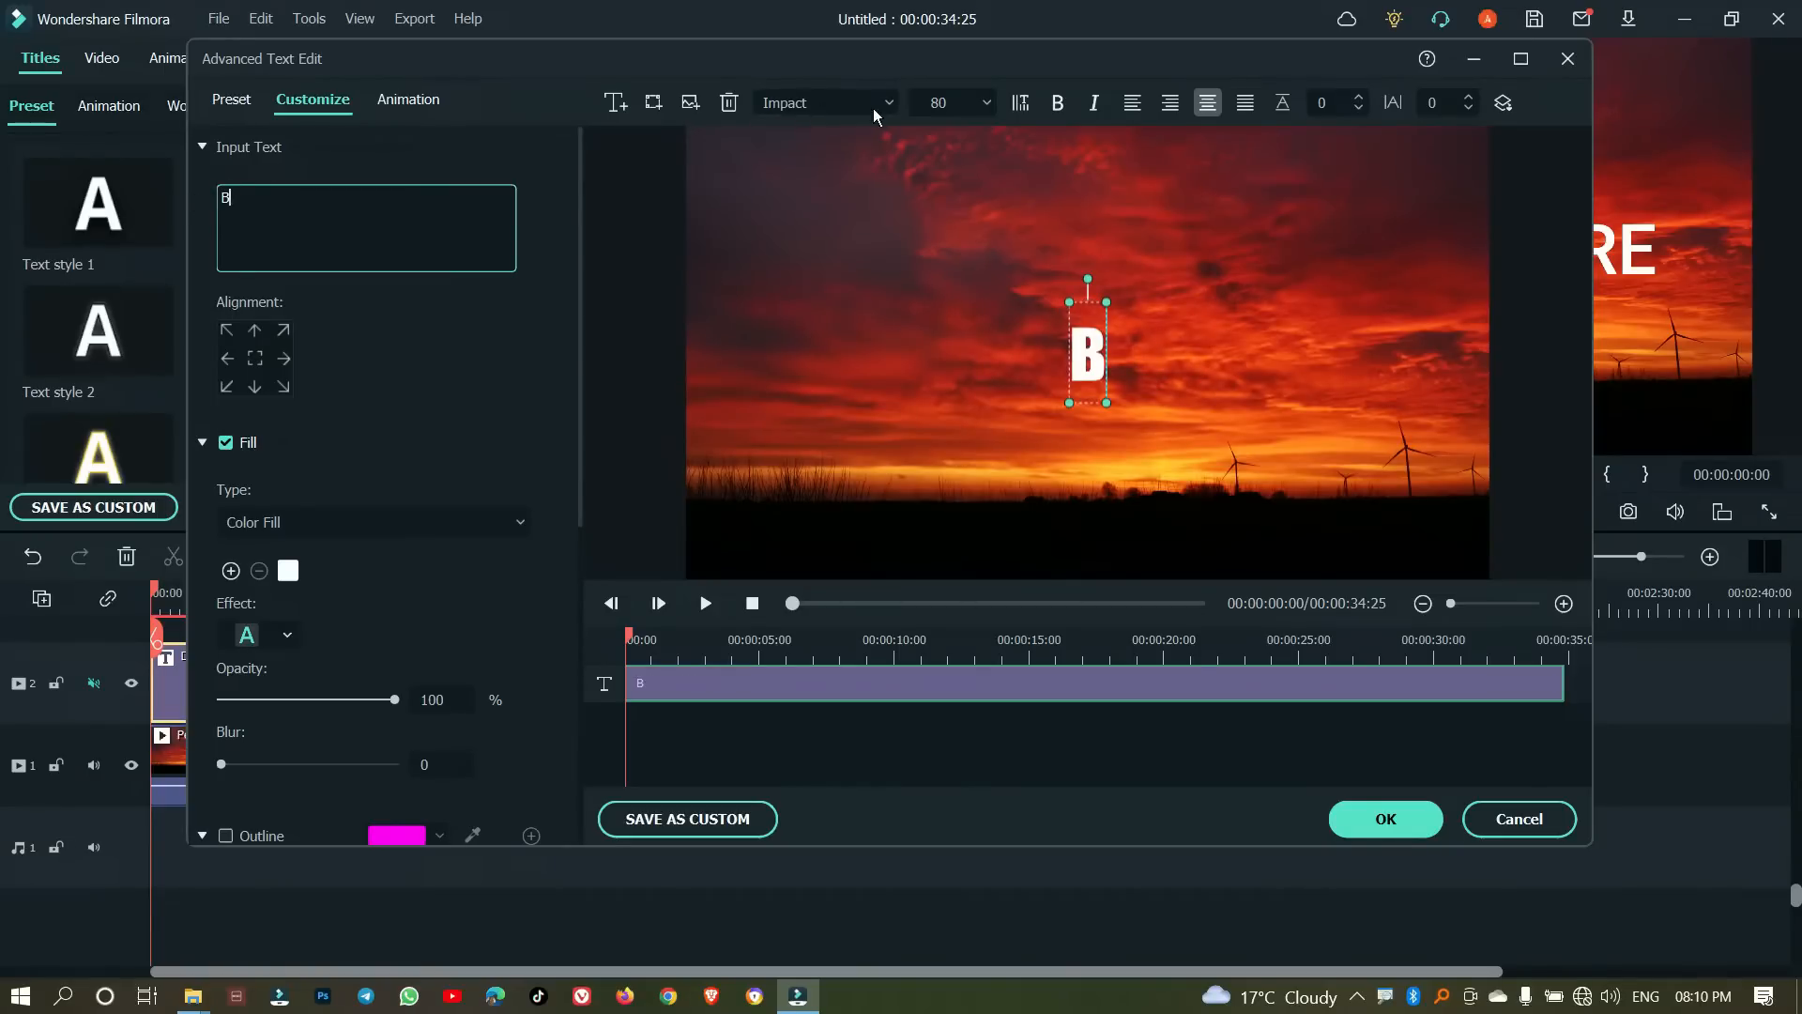
Step: Set the font size of the letter B to 300
{"action": "left_click", "coordinate": [948, 104]}
{"action": "left_click", "coordinate": [952, 104]}
{"action": "key", "text": "BackSpace"}
{"action": "key", "text": "BackSpace"}
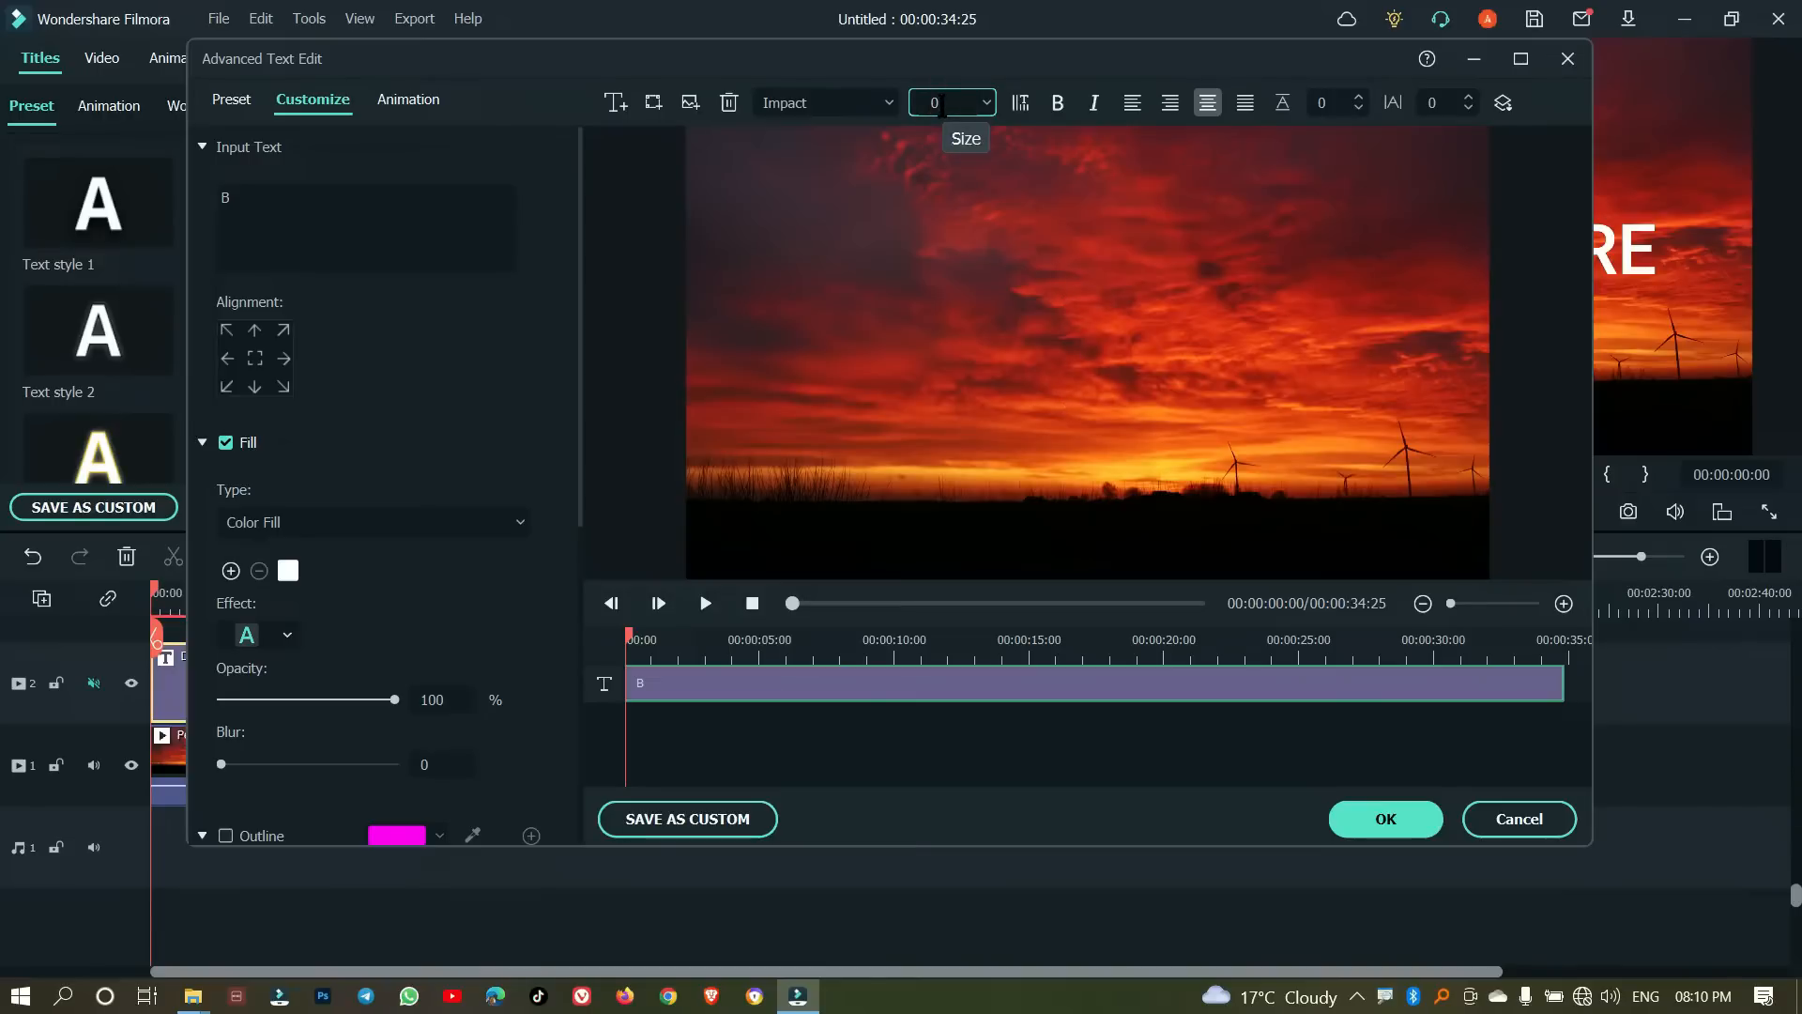
{"action": "type", "text": "300"}
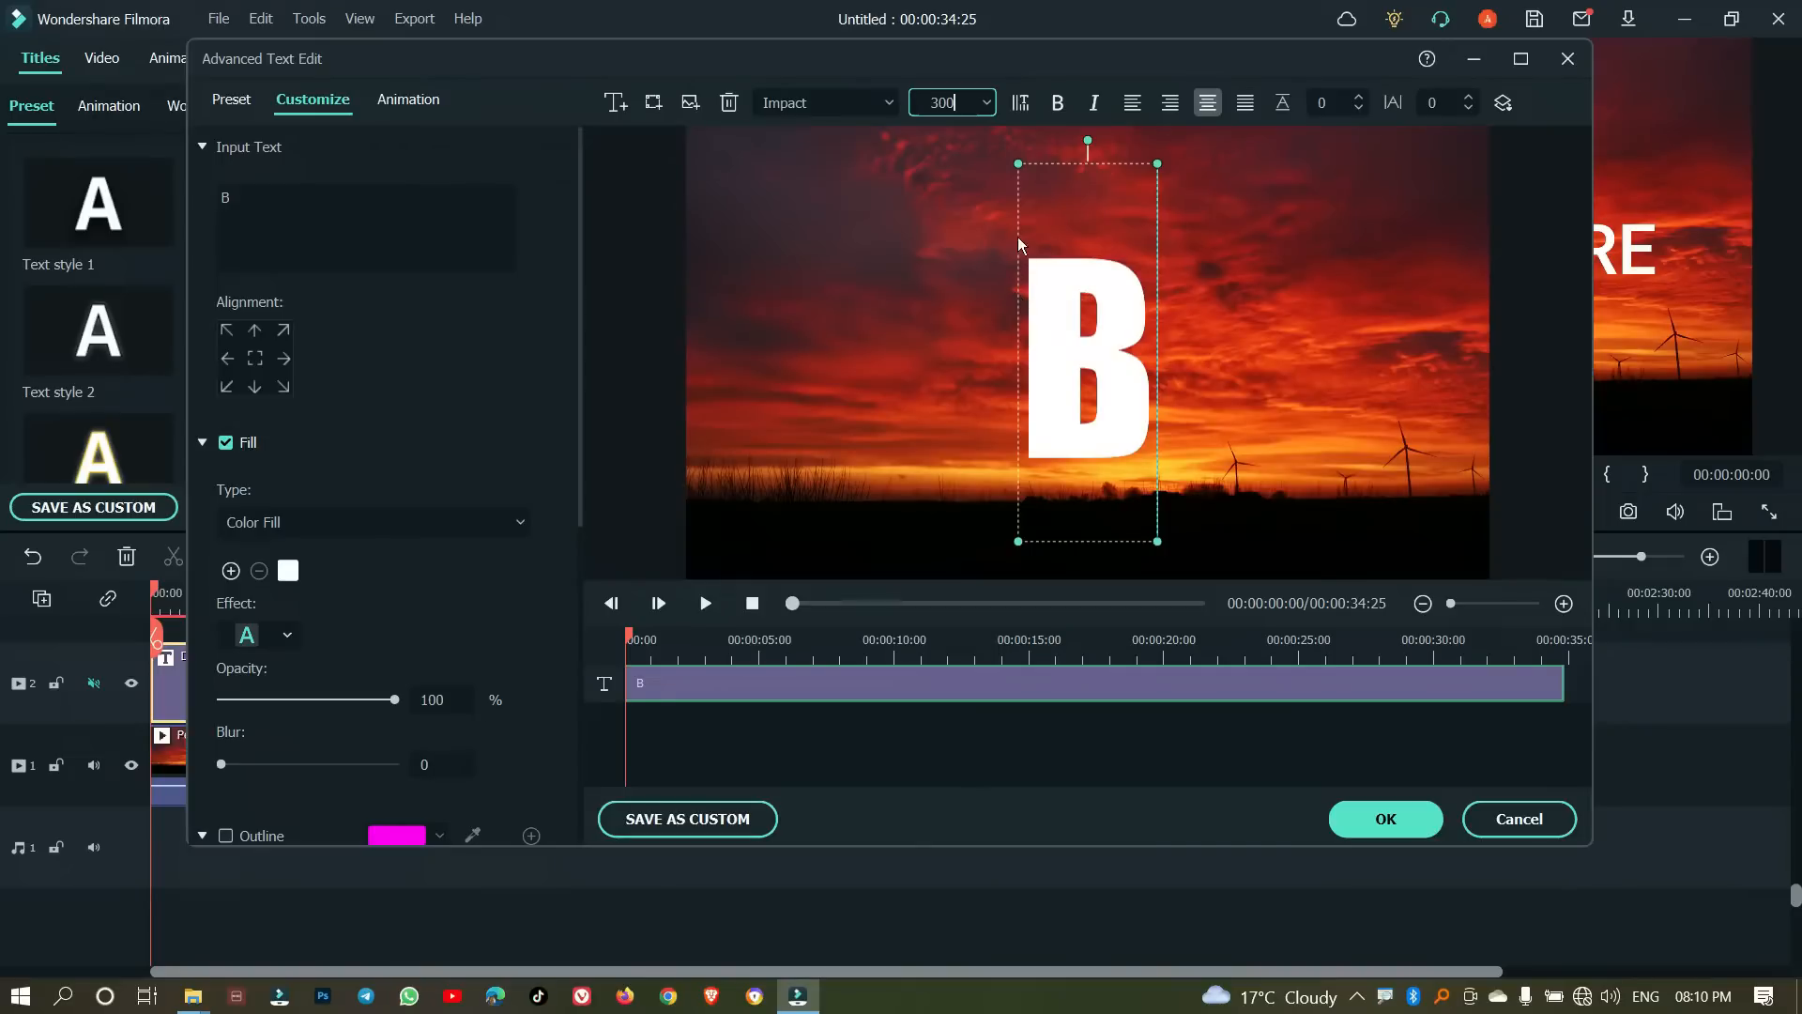
Step: Move the letter B to the left edge of the video frame, slightly below its centred position
{"action": "left_click", "coordinate": [1018, 236]}
{"action": "left_click", "coordinate": [1007, 294]}
{"action": "left_click_drag", "start_coordinate": [1007, 293], "coordinate": [731, 320]}
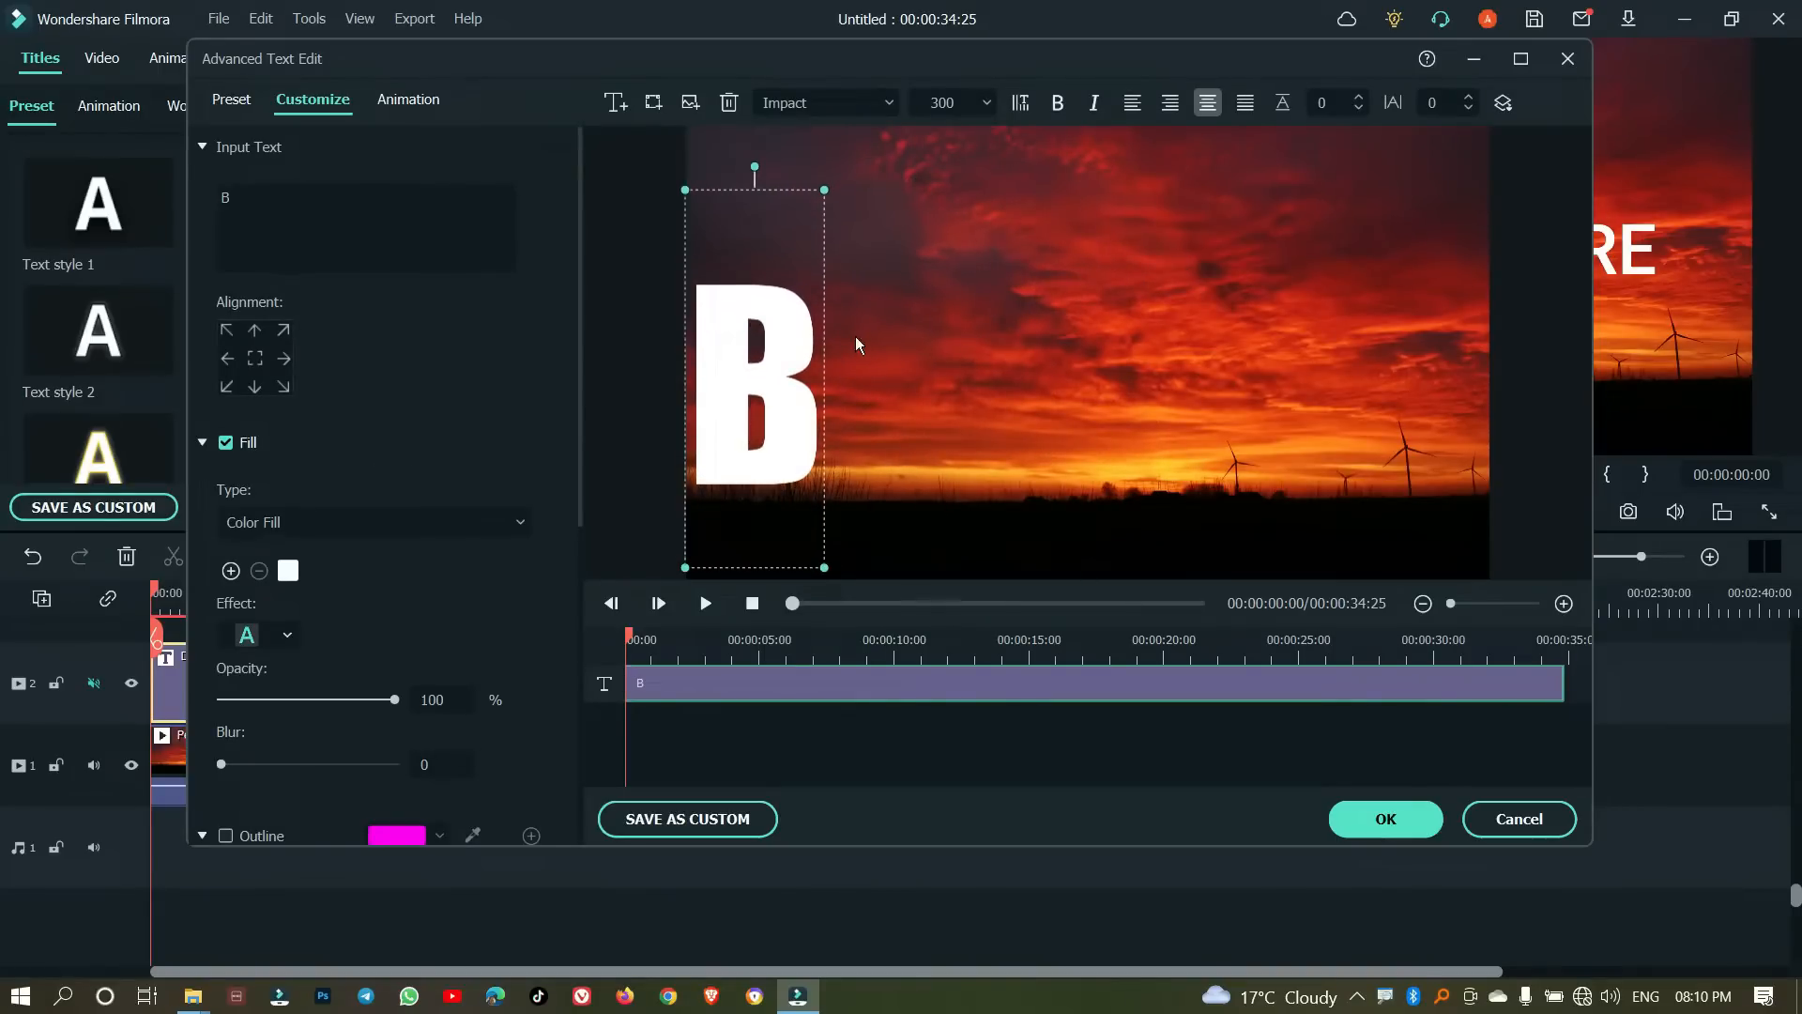
{"action": "left_click", "coordinate": [856, 346]}
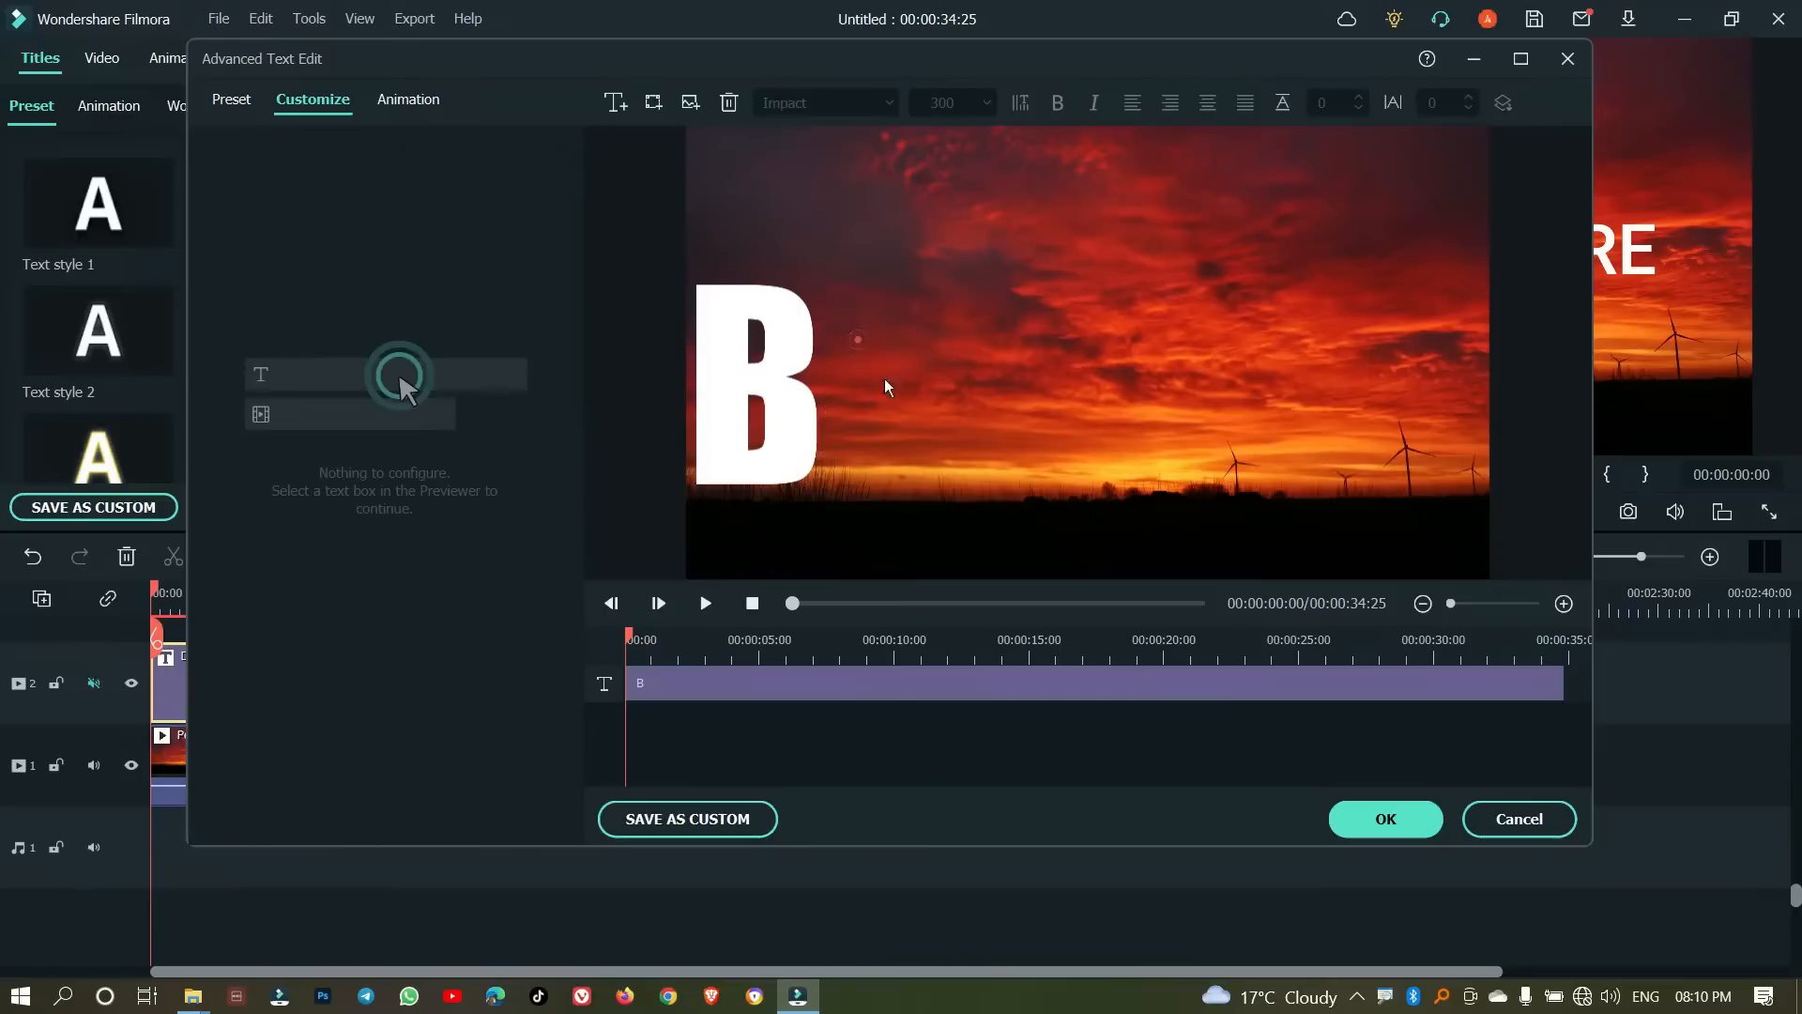
{"action": "left_click", "coordinate": [762, 347]}
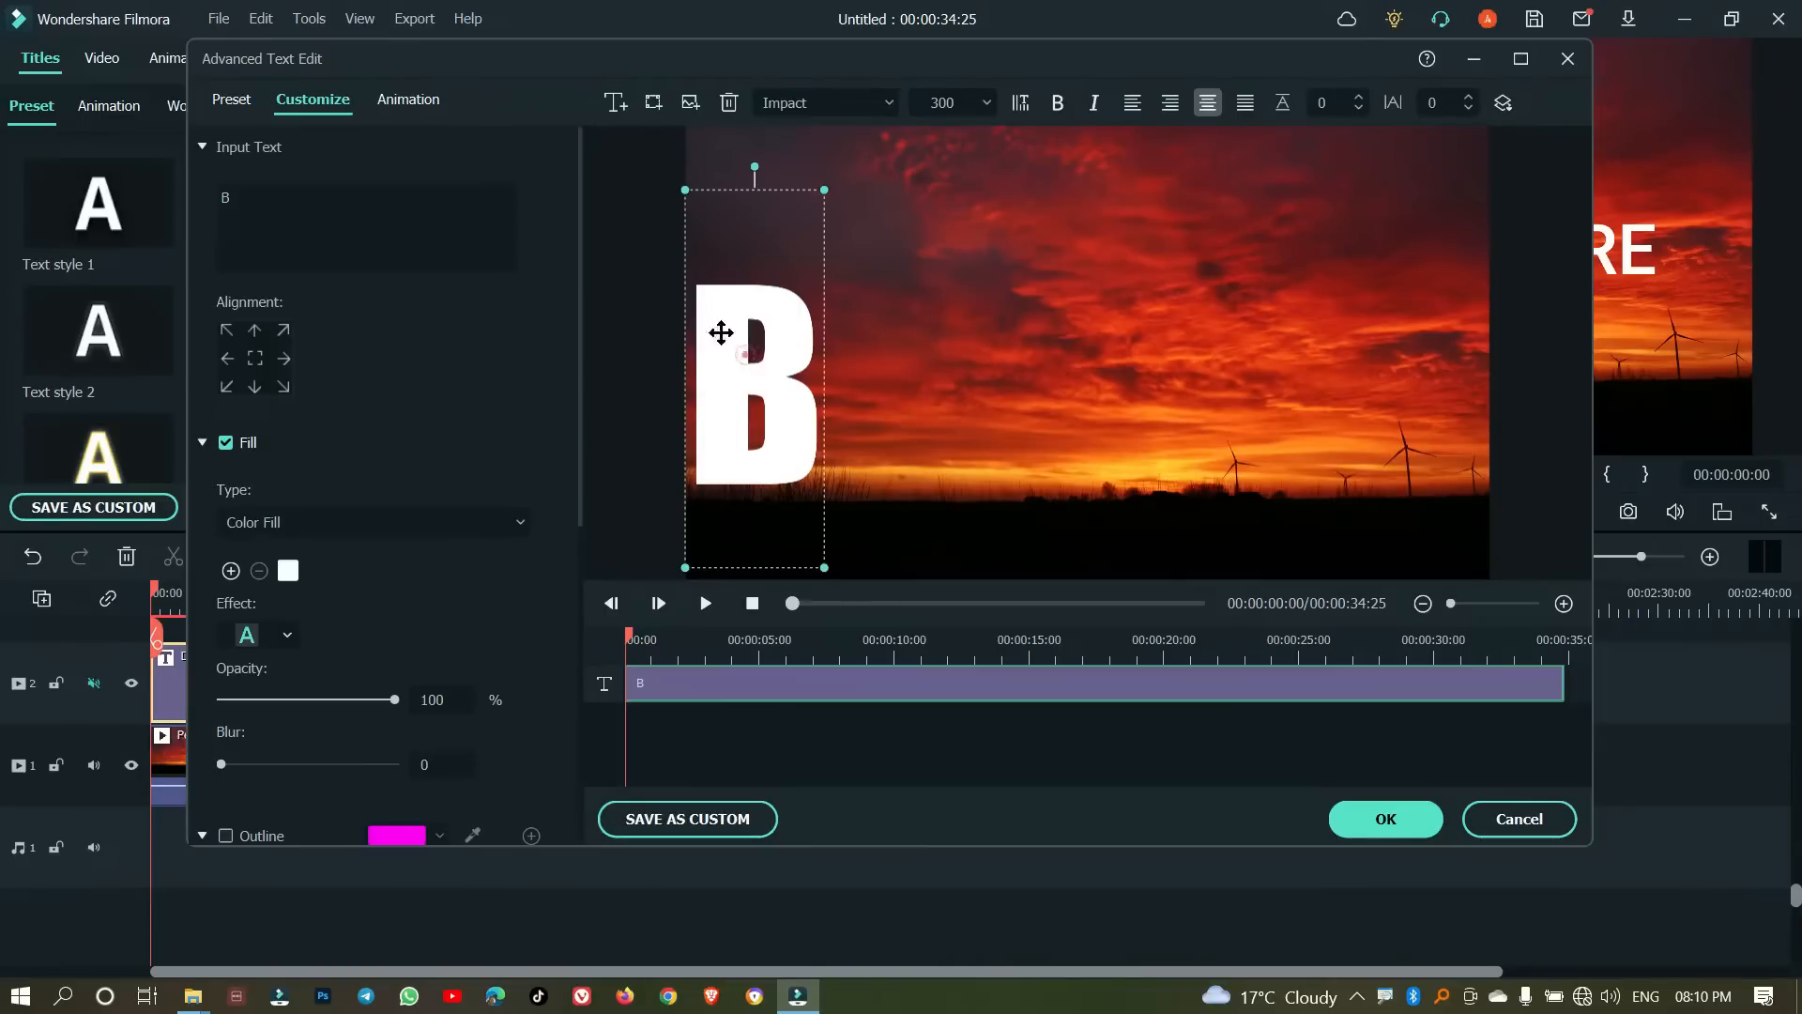
Step: Apply the Type Writer animation to the letter B and accept the title edits
{"action": "left_click", "coordinate": [226, 100]}
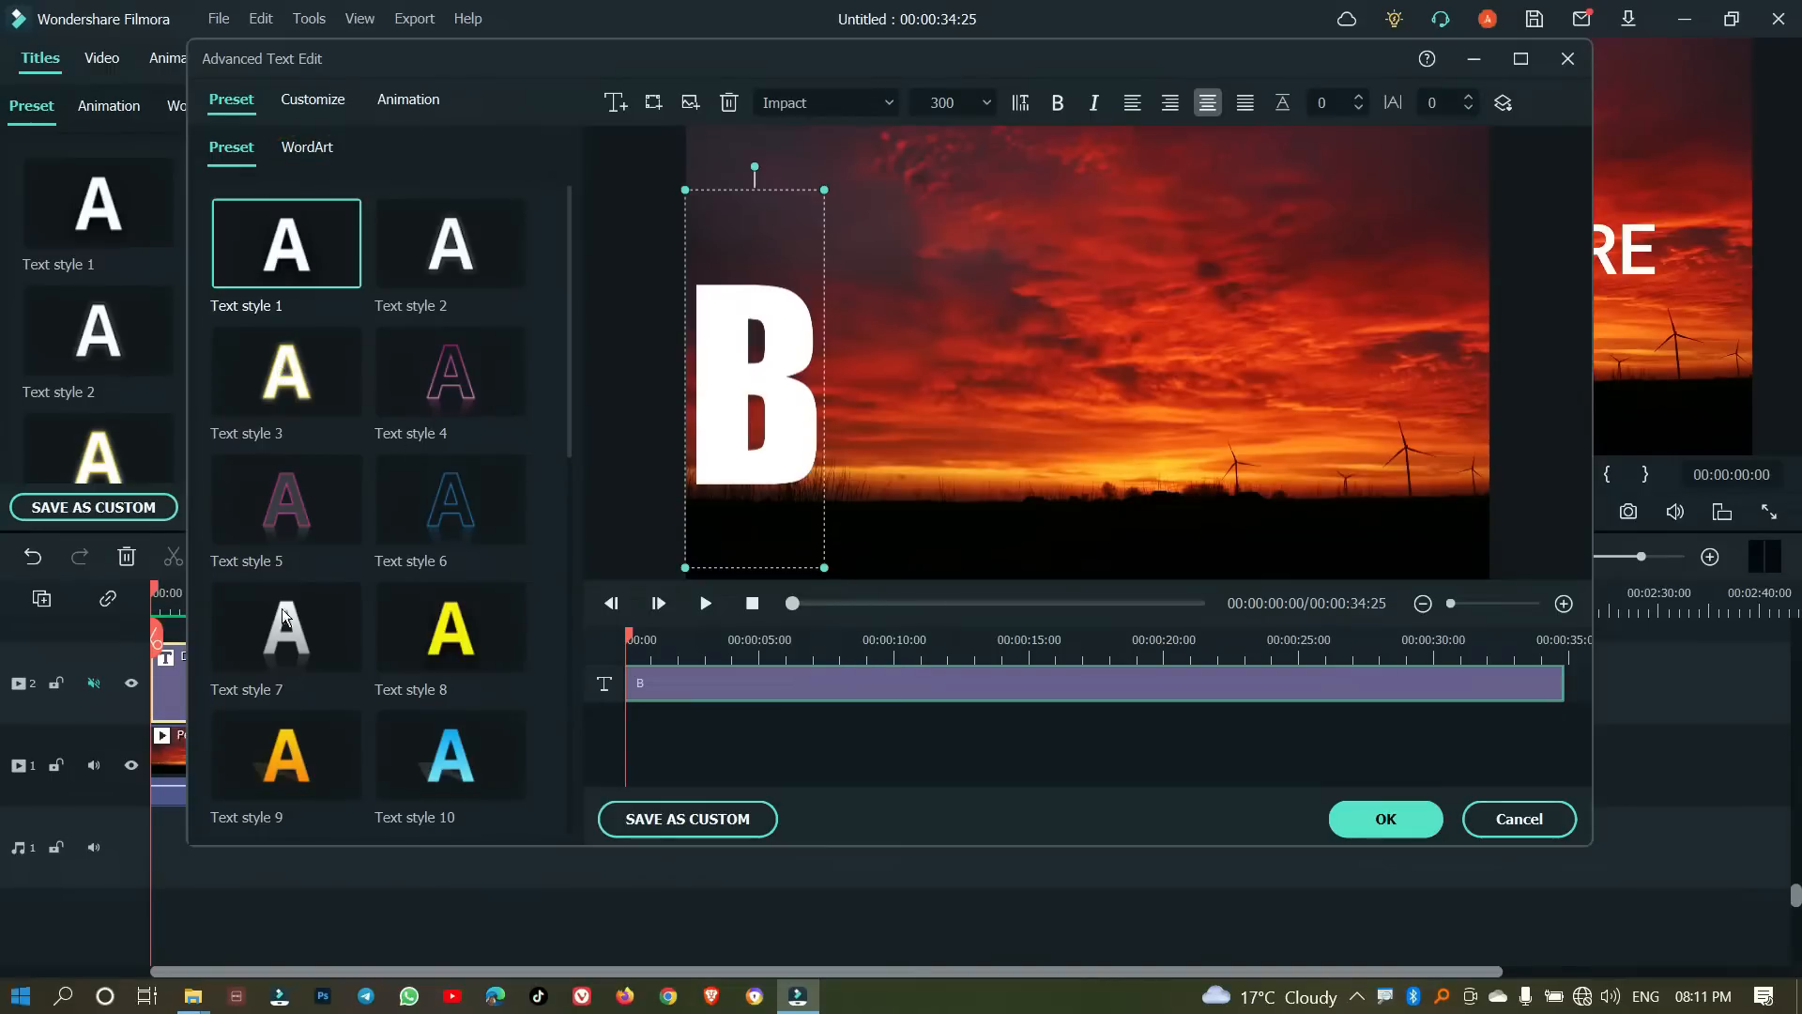
{"action": "left_click", "coordinate": [320, 149]}
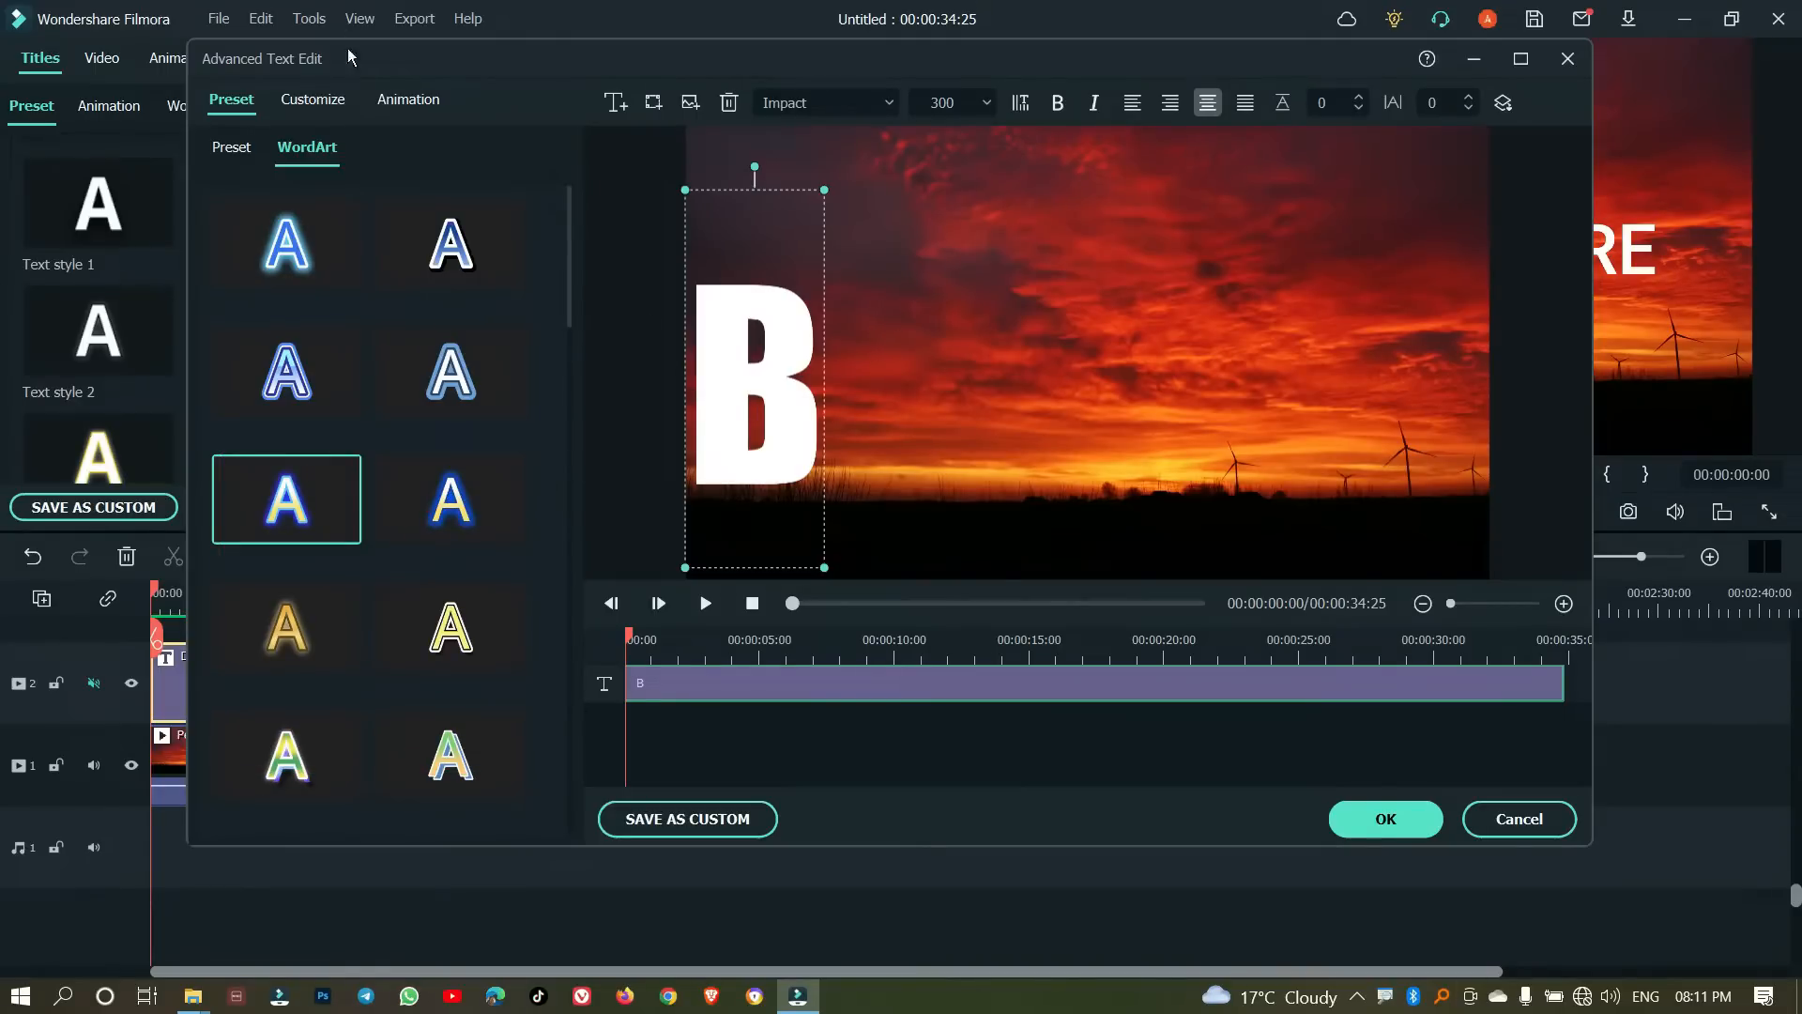
{"action": "left_click", "coordinate": [405, 101]}
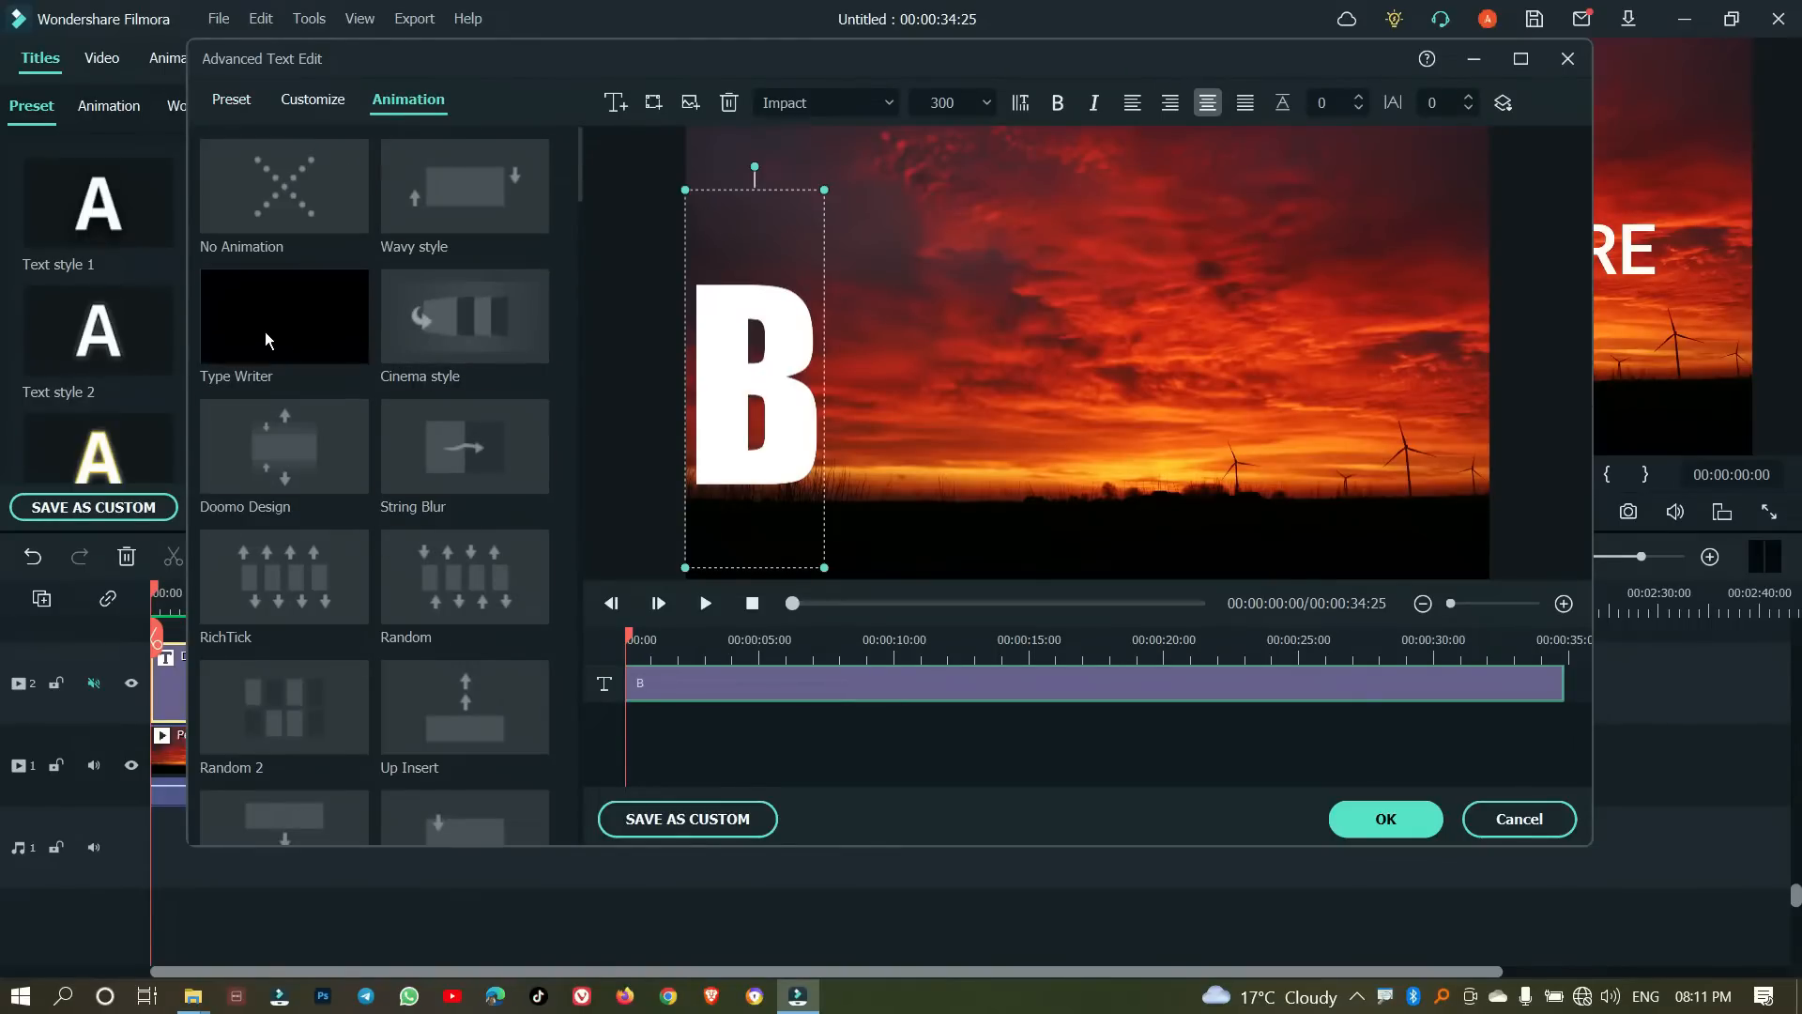
{"action": "left_click", "coordinate": [310, 317]}
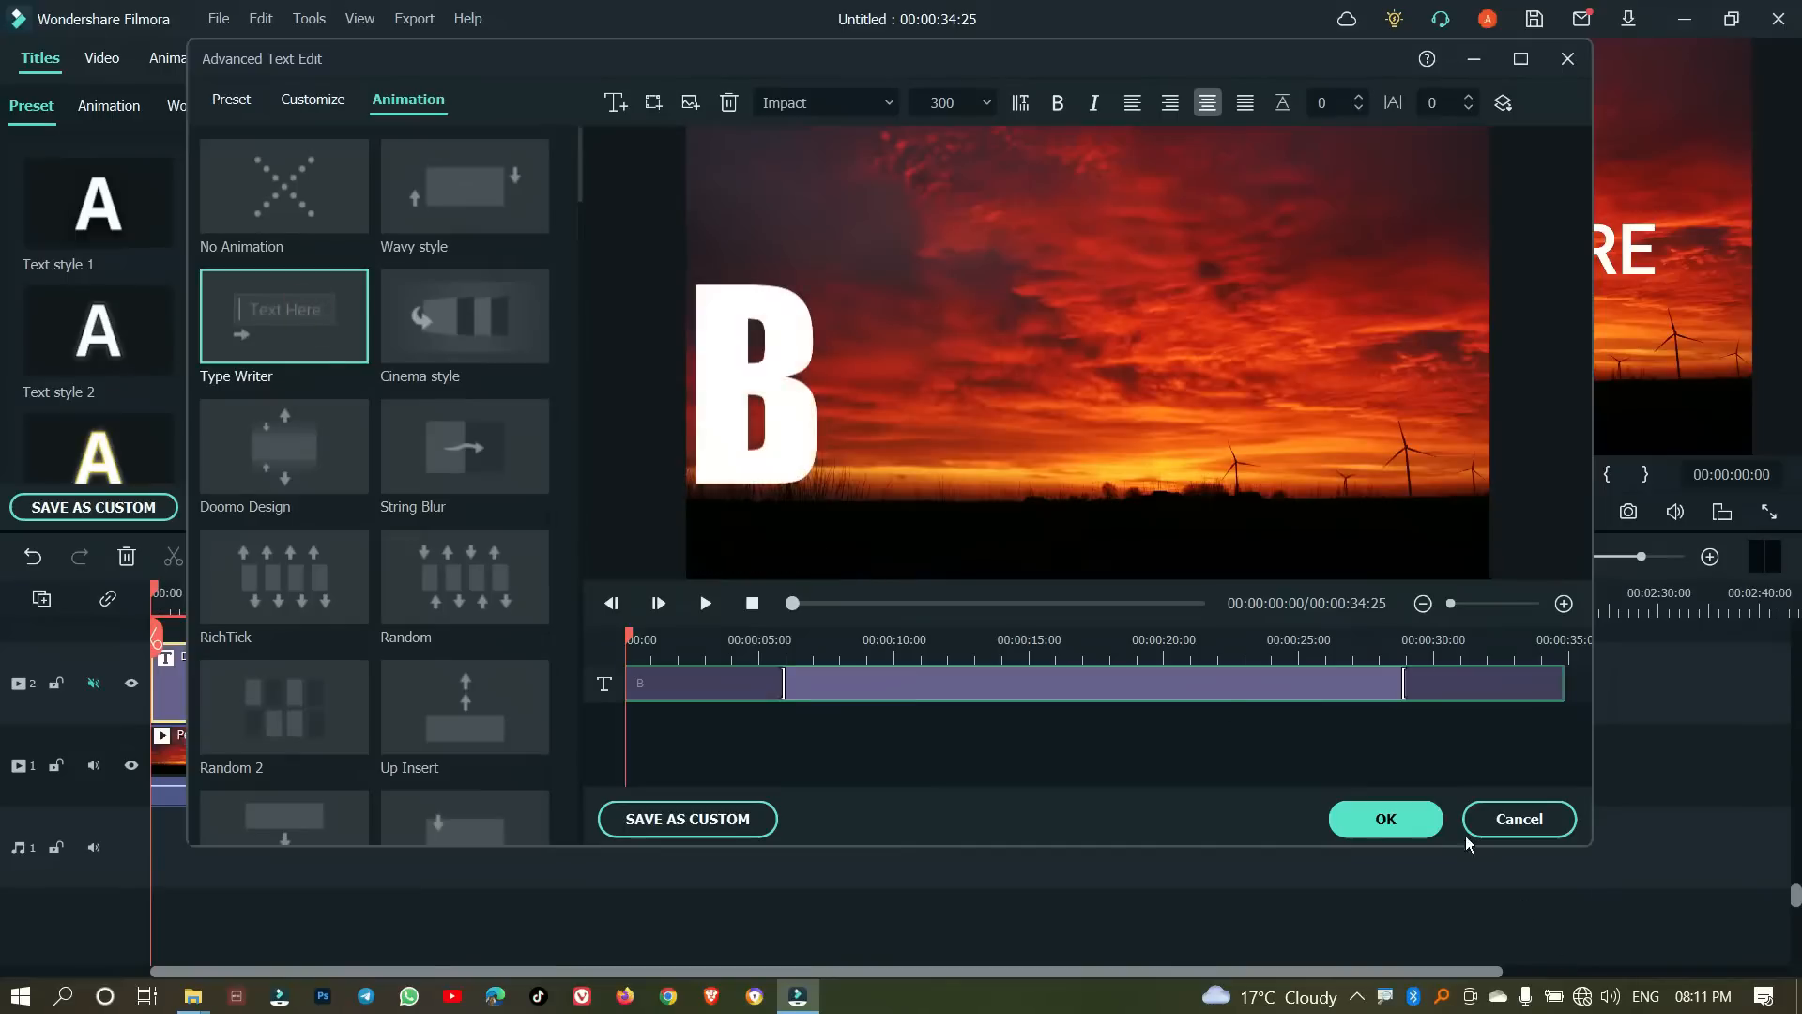
{"action": "left_click", "coordinate": [1386, 820]}
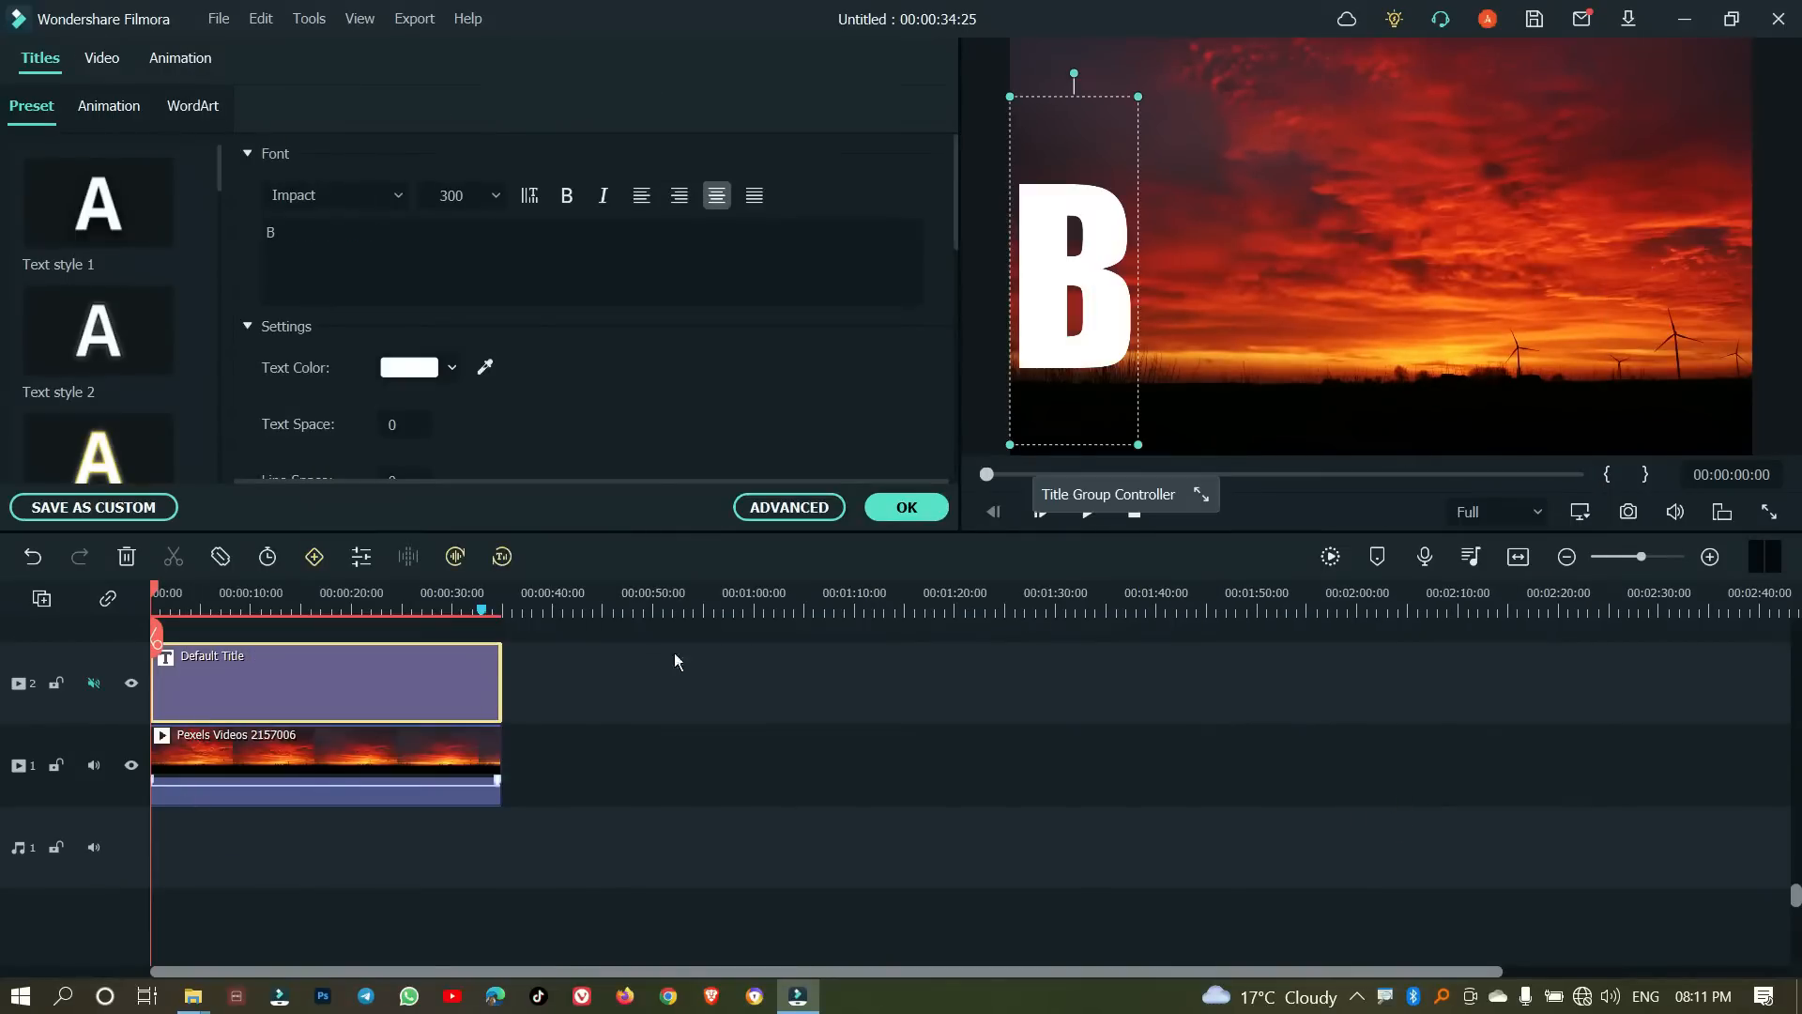
{"action": "left_click", "coordinate": [906, 507]}
Step: Place a second Default Title on track 3 starting at about 00:00:02:17 and replace its text box with a new one in the advanced editor
{"action": "left_click_drag", "start_coordinate": [497, 202], "coordinate": [514, 775]}
{"action": "double_click", "coordinate": [421, 742]}
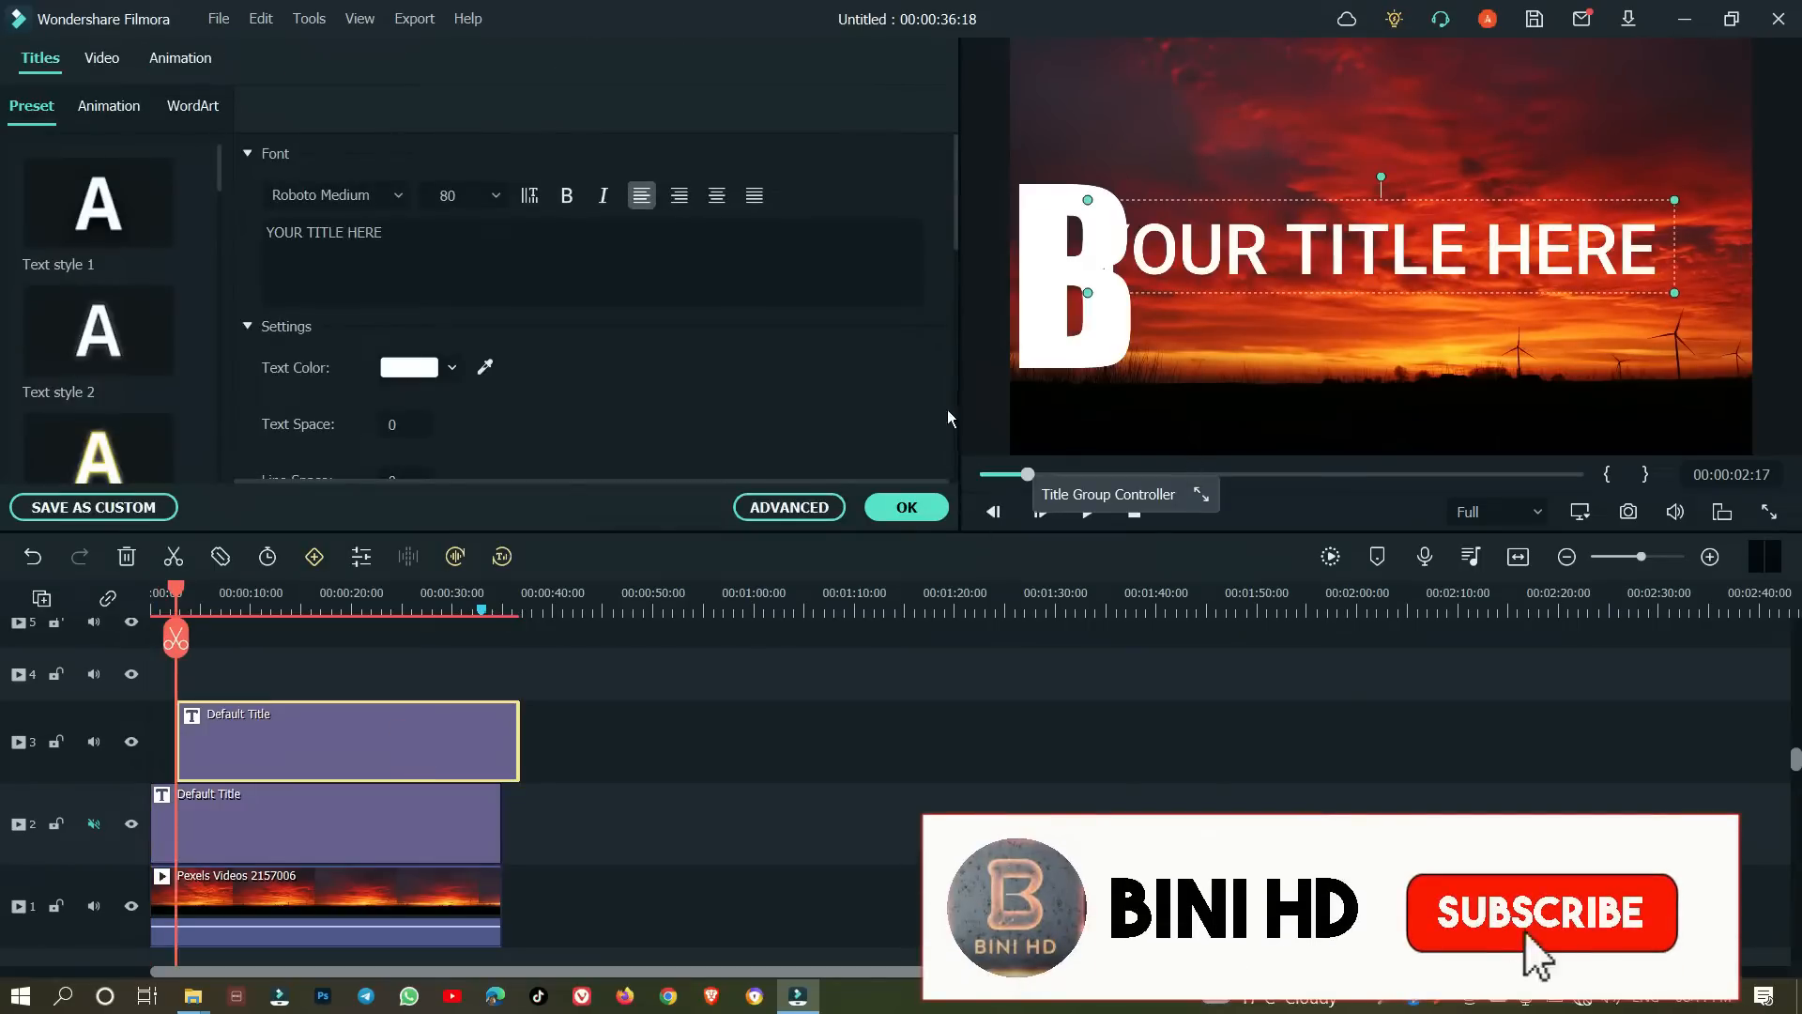
{"action": "left_click", "coordinate": [789, 507]}
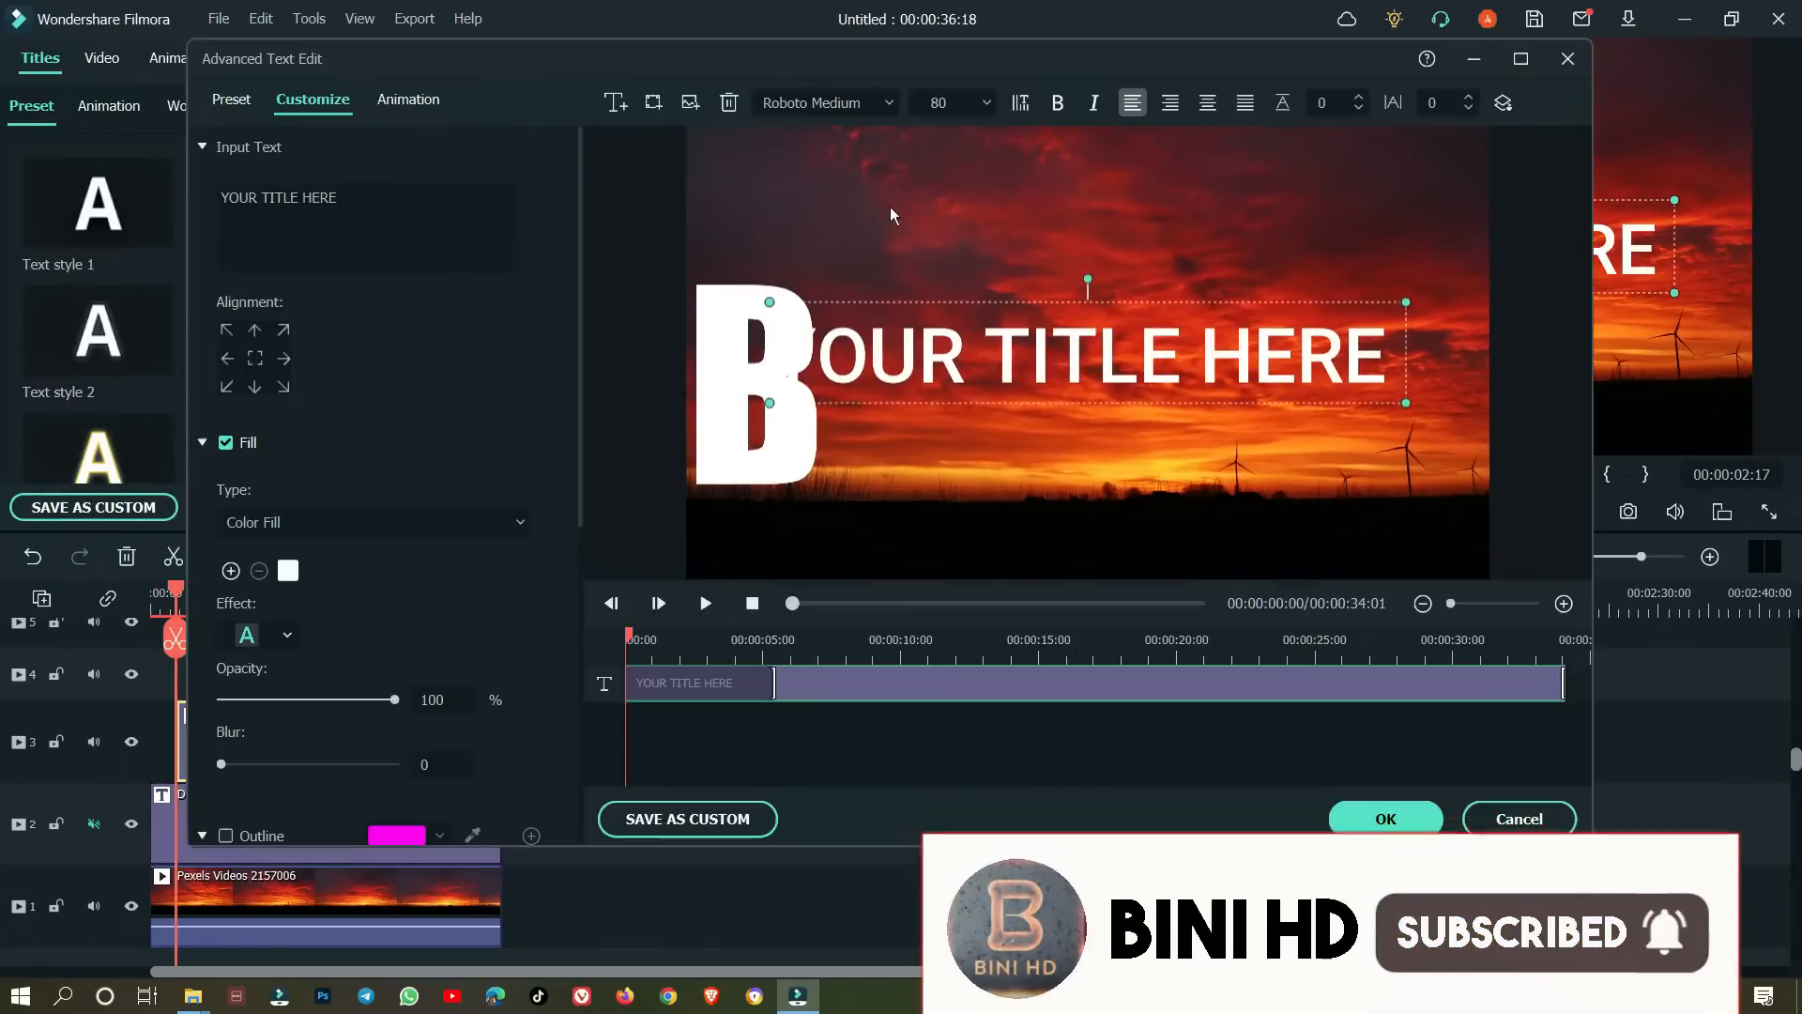
{"action": "left_click", "coordinate": [728, 103]}
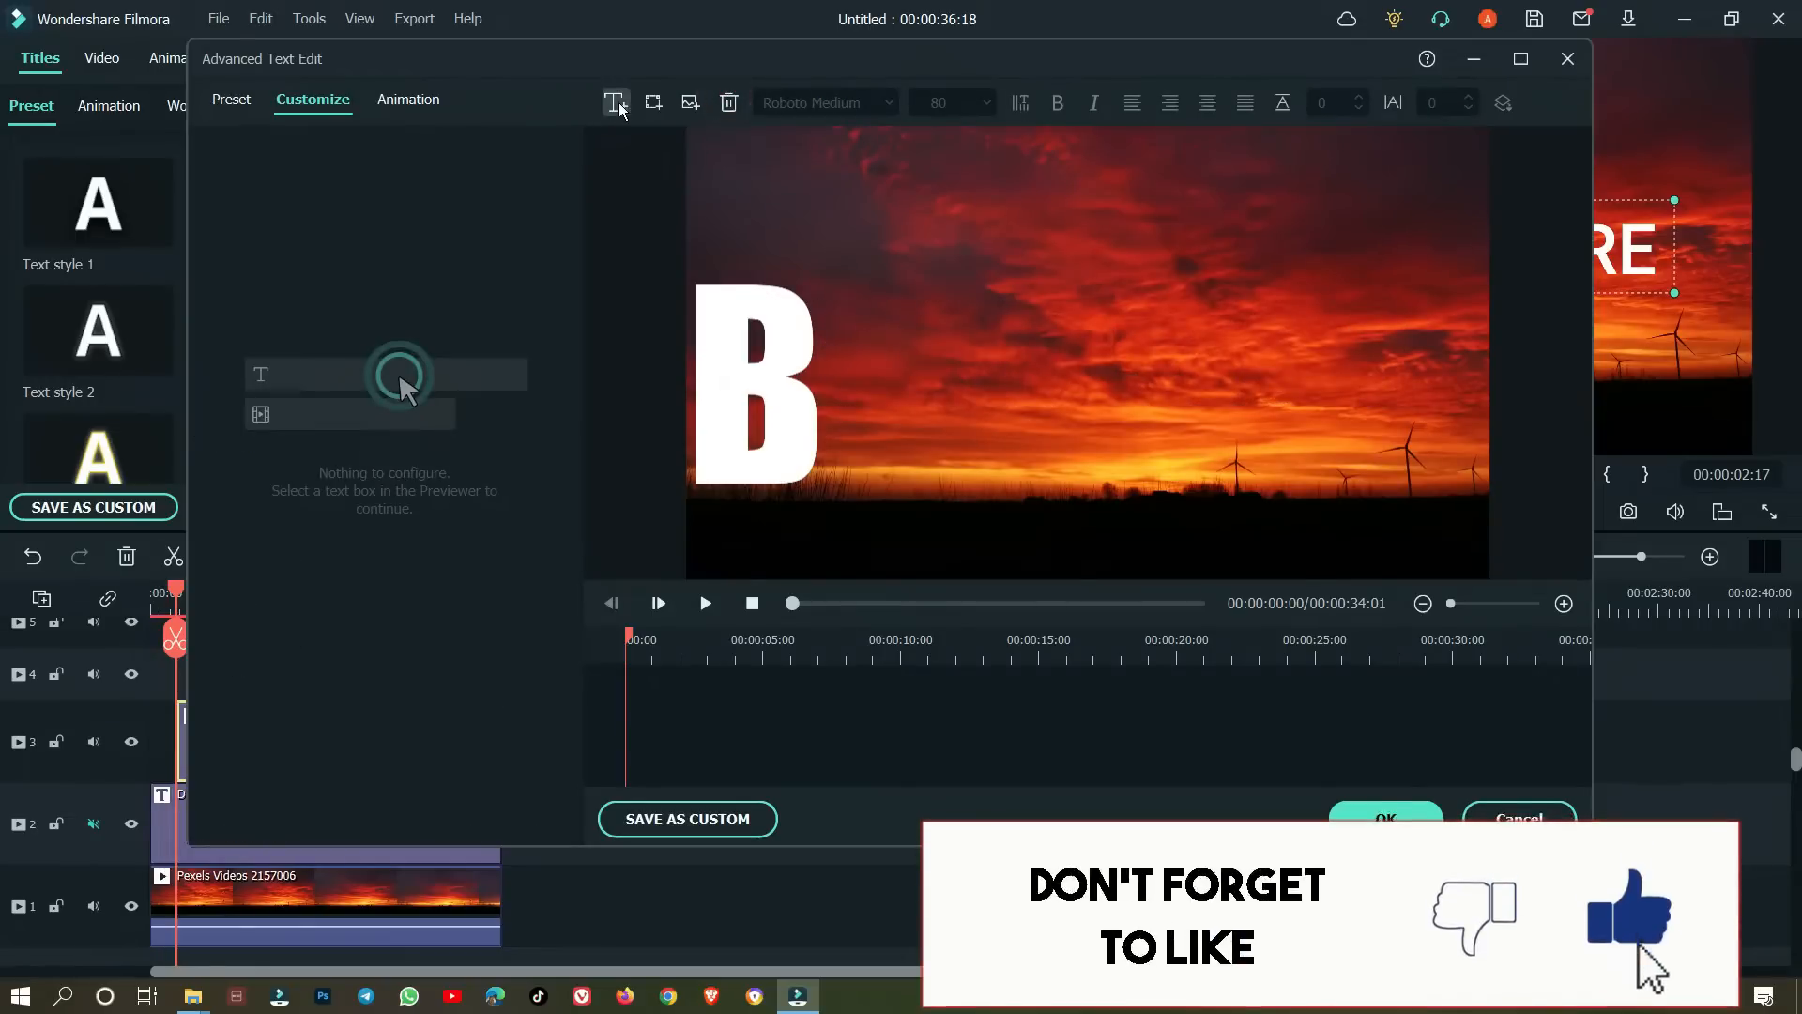
{"action": "left_click", "coordinate": [616, 105]}
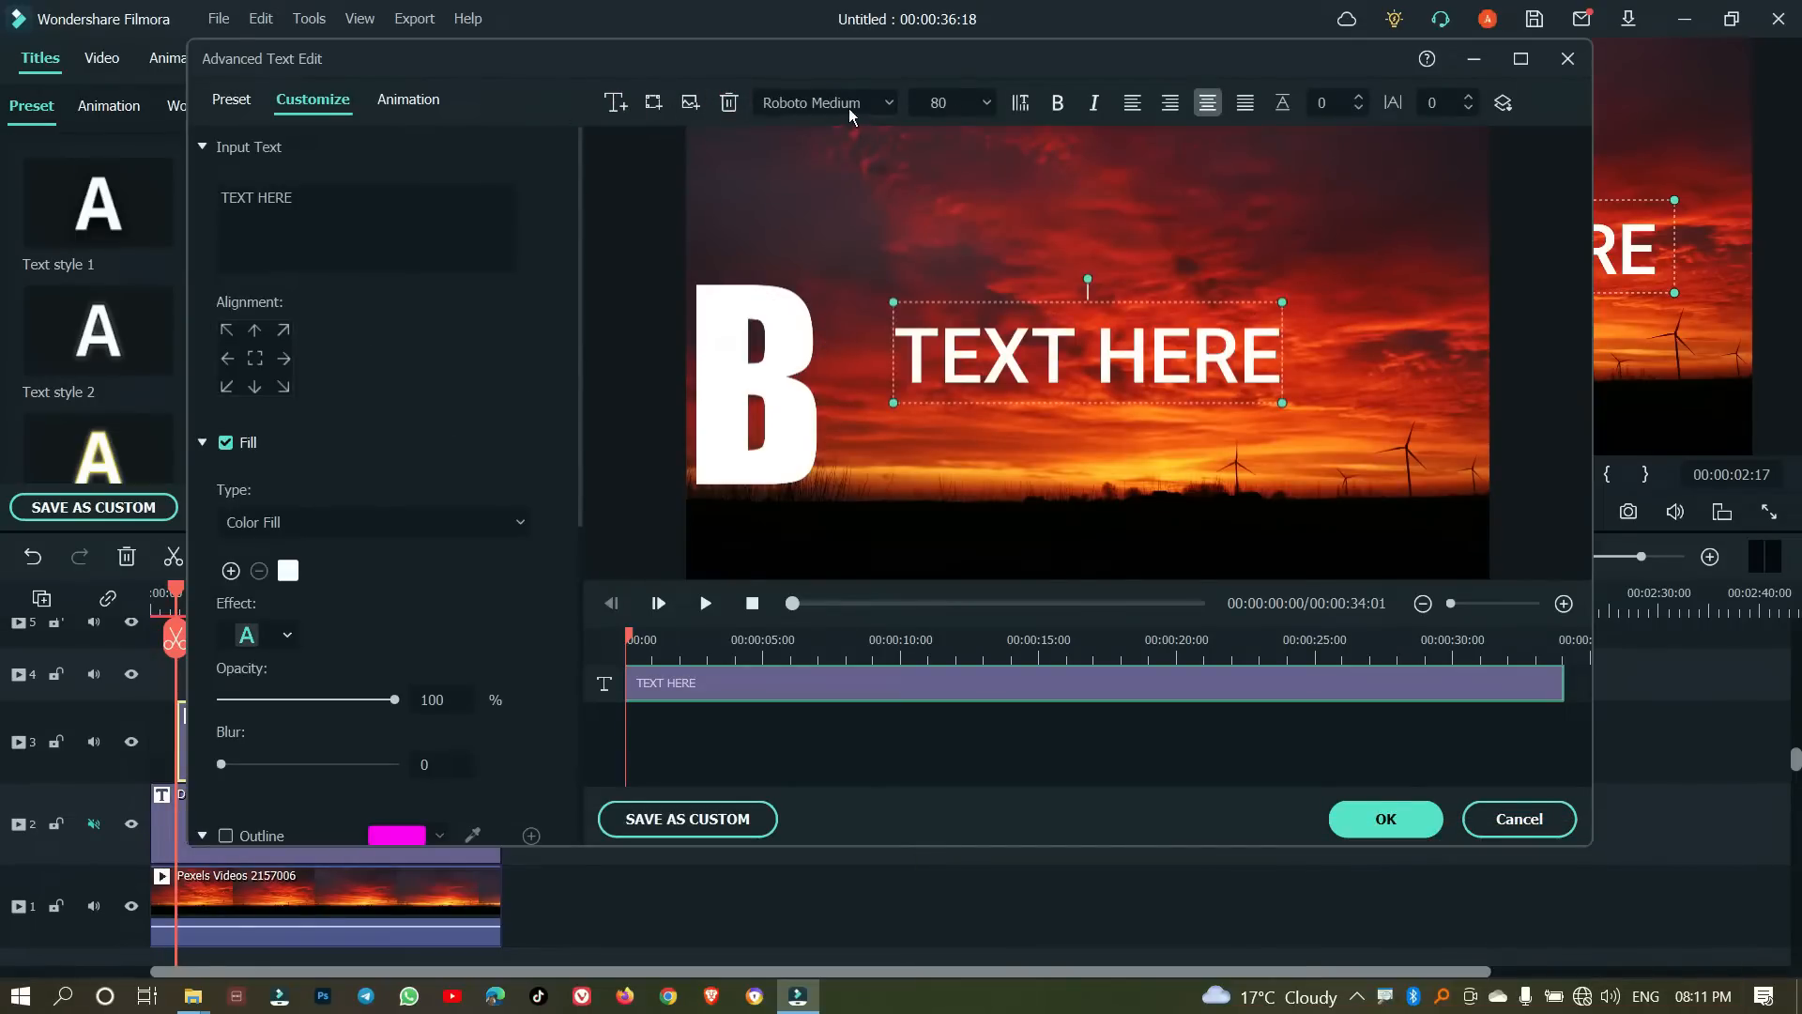
Step: Set the second title's new text box to the Impact font at size 300
{"action": "left_click", "coordinate": [849, 110]}
{"action": "type", "text": "IMP"}
{"action": "key", "text": "Return"}
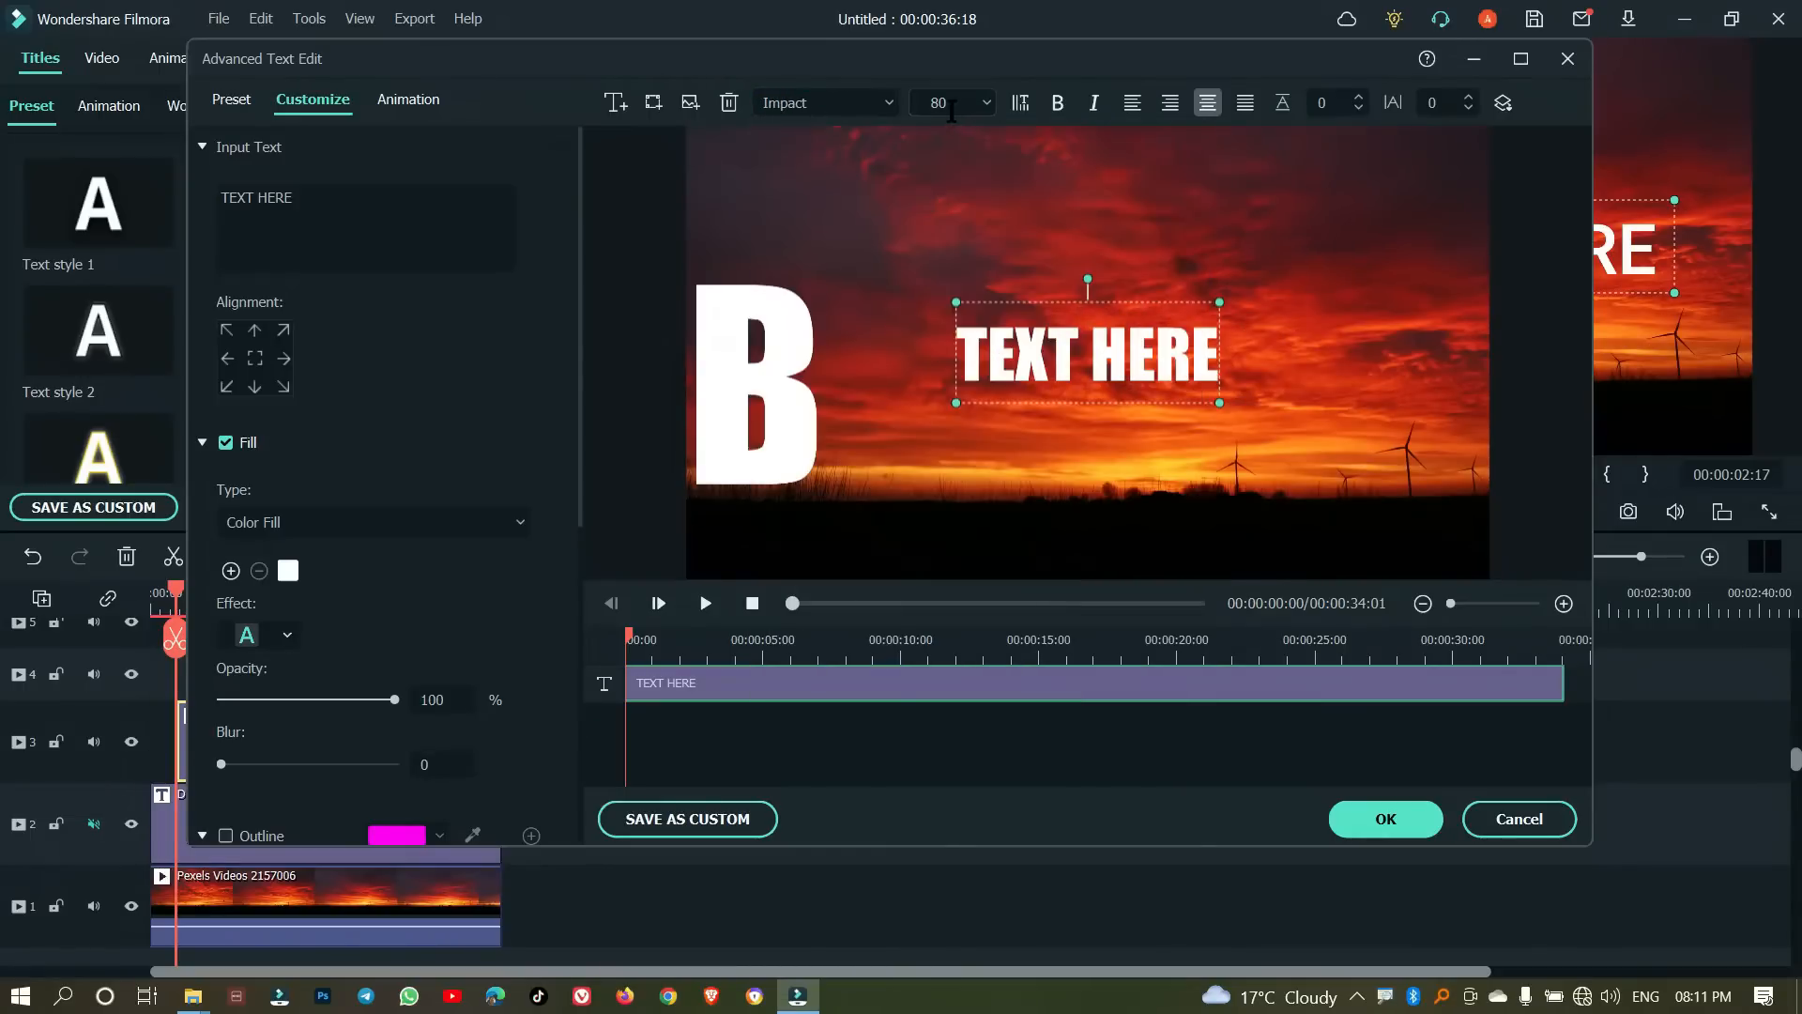
{"action": "left_click", "coordinate": [943, 104]}
{"action": "type", "text": "300"}
{"action": "key", "text": "Return"}
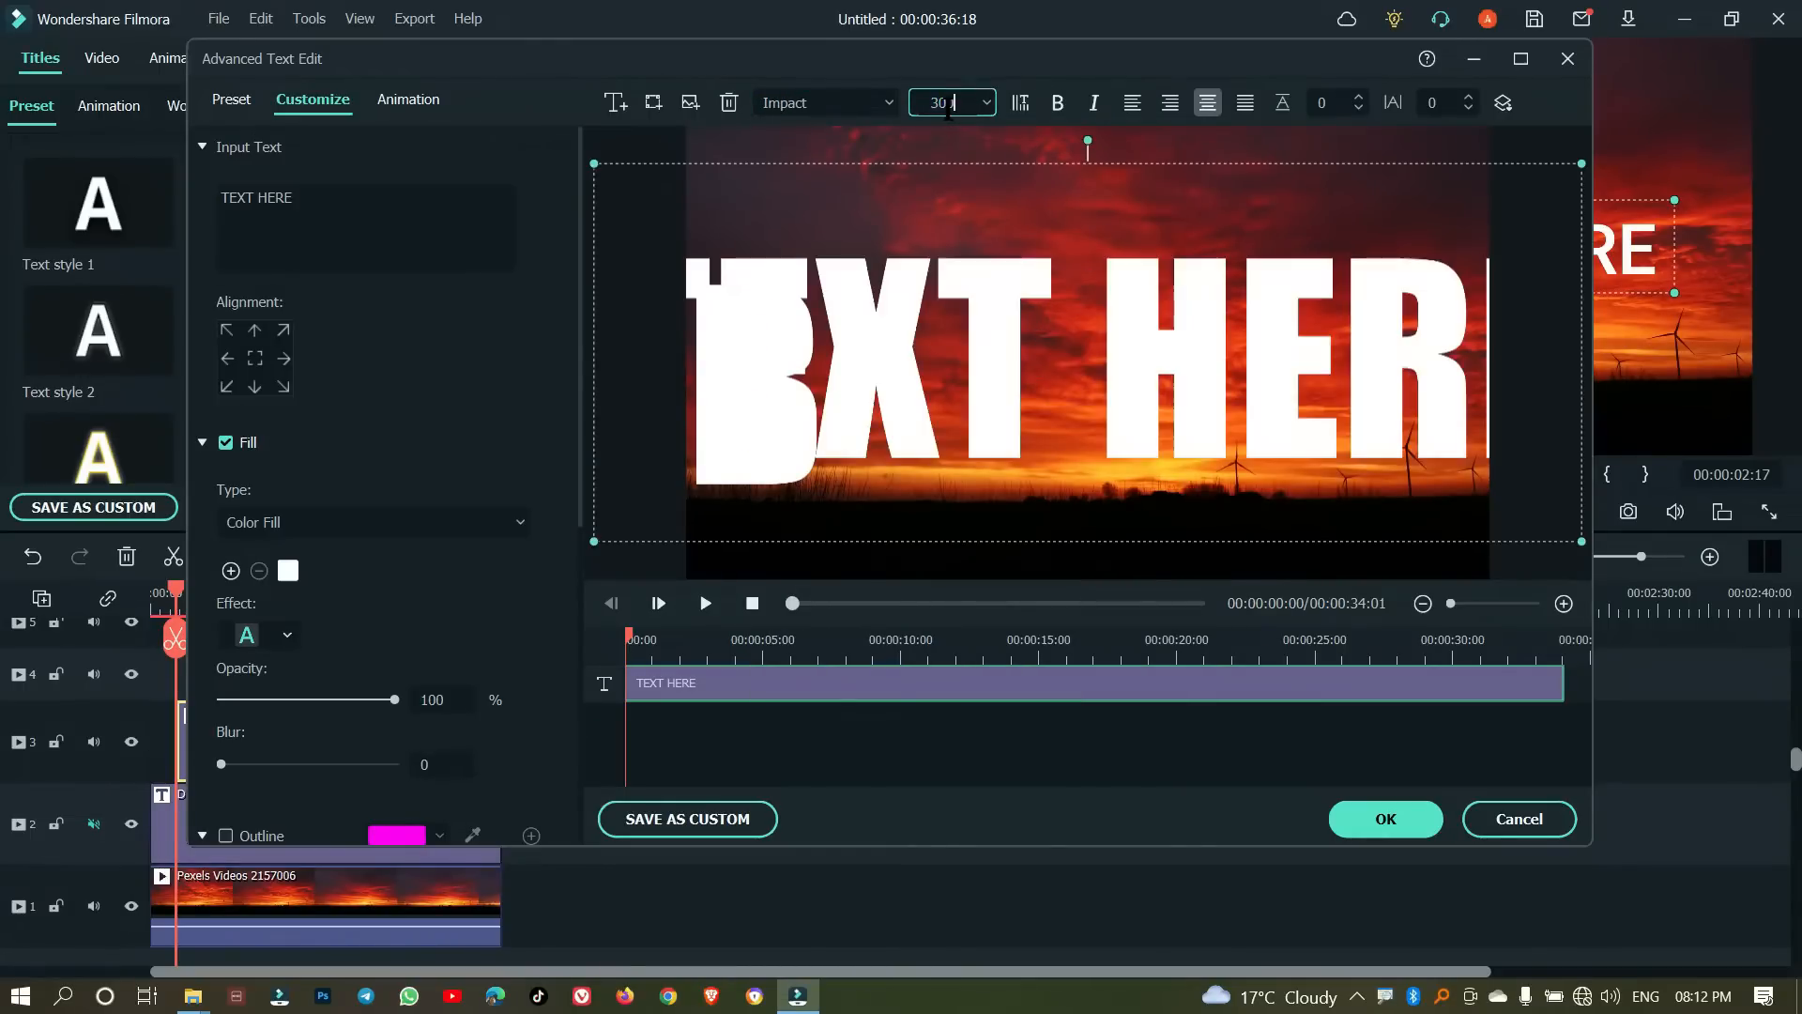
Step: Change the second title's text to "I" and move the letter directly to the right of the B
{"action": "left_click_drag", "start_coordinate": [304, 203], "coordinate": [206, 205]}
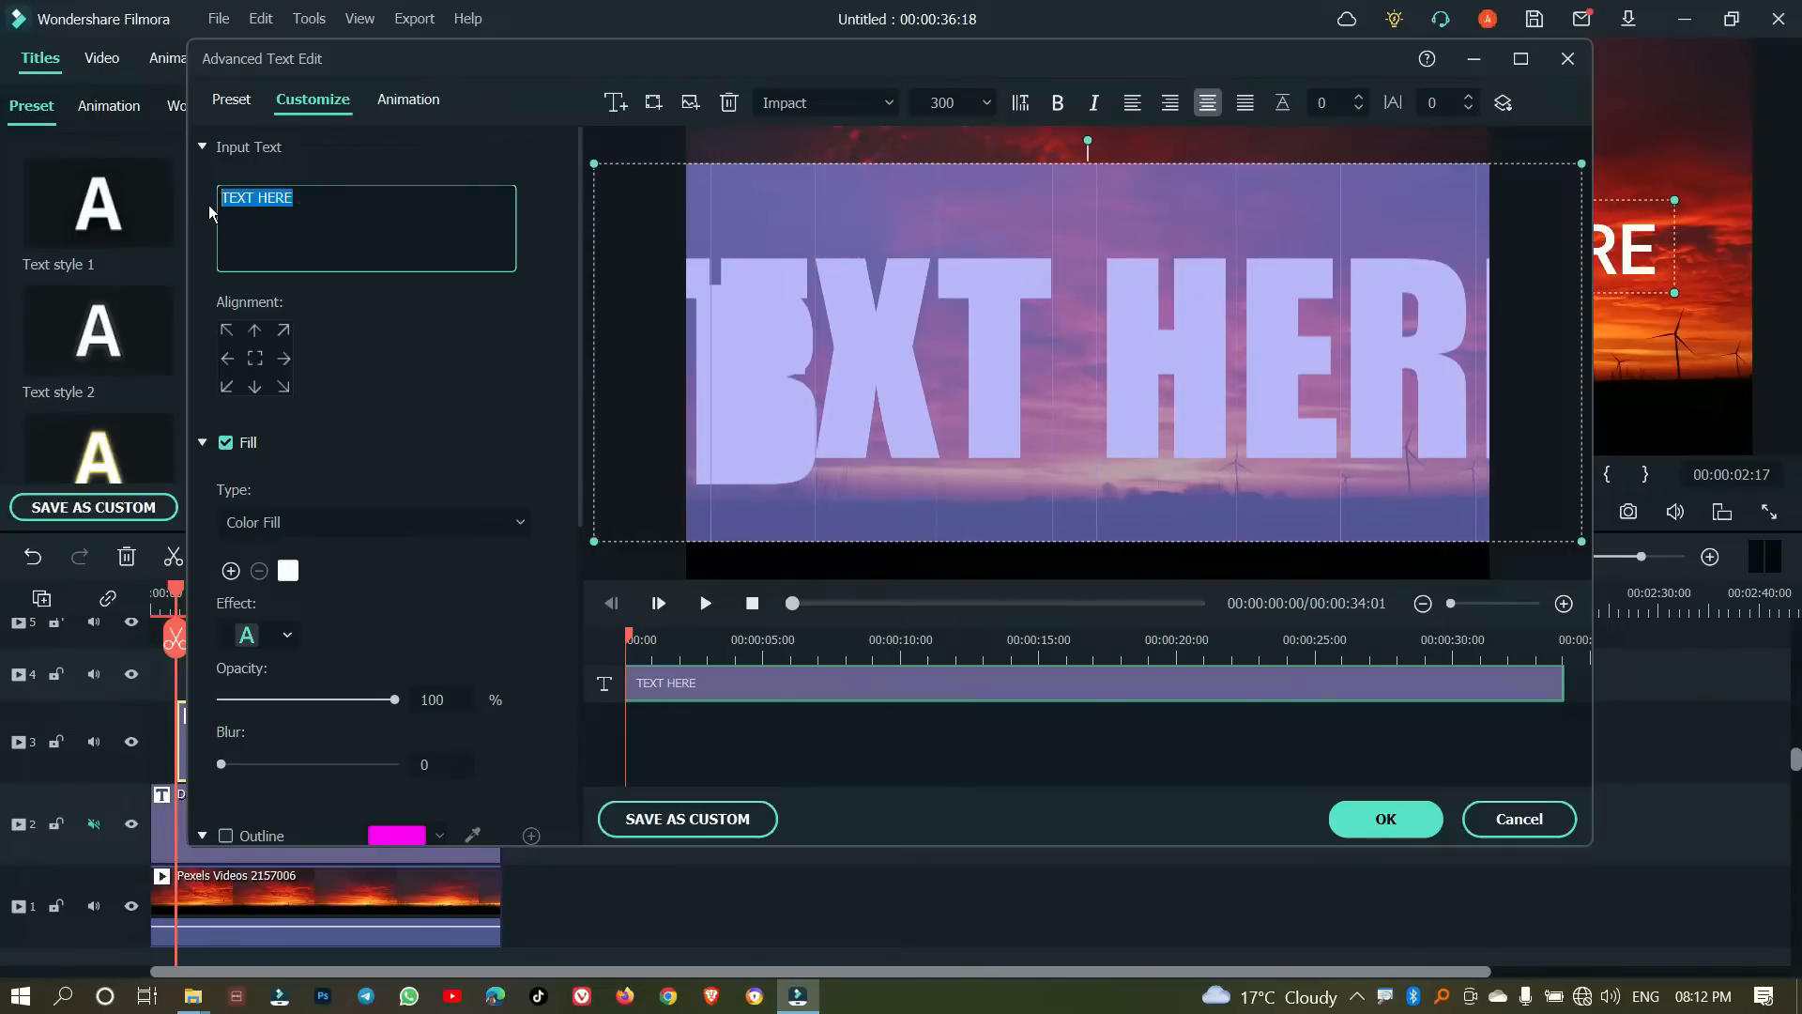
{"action": "type", "text": "I"}
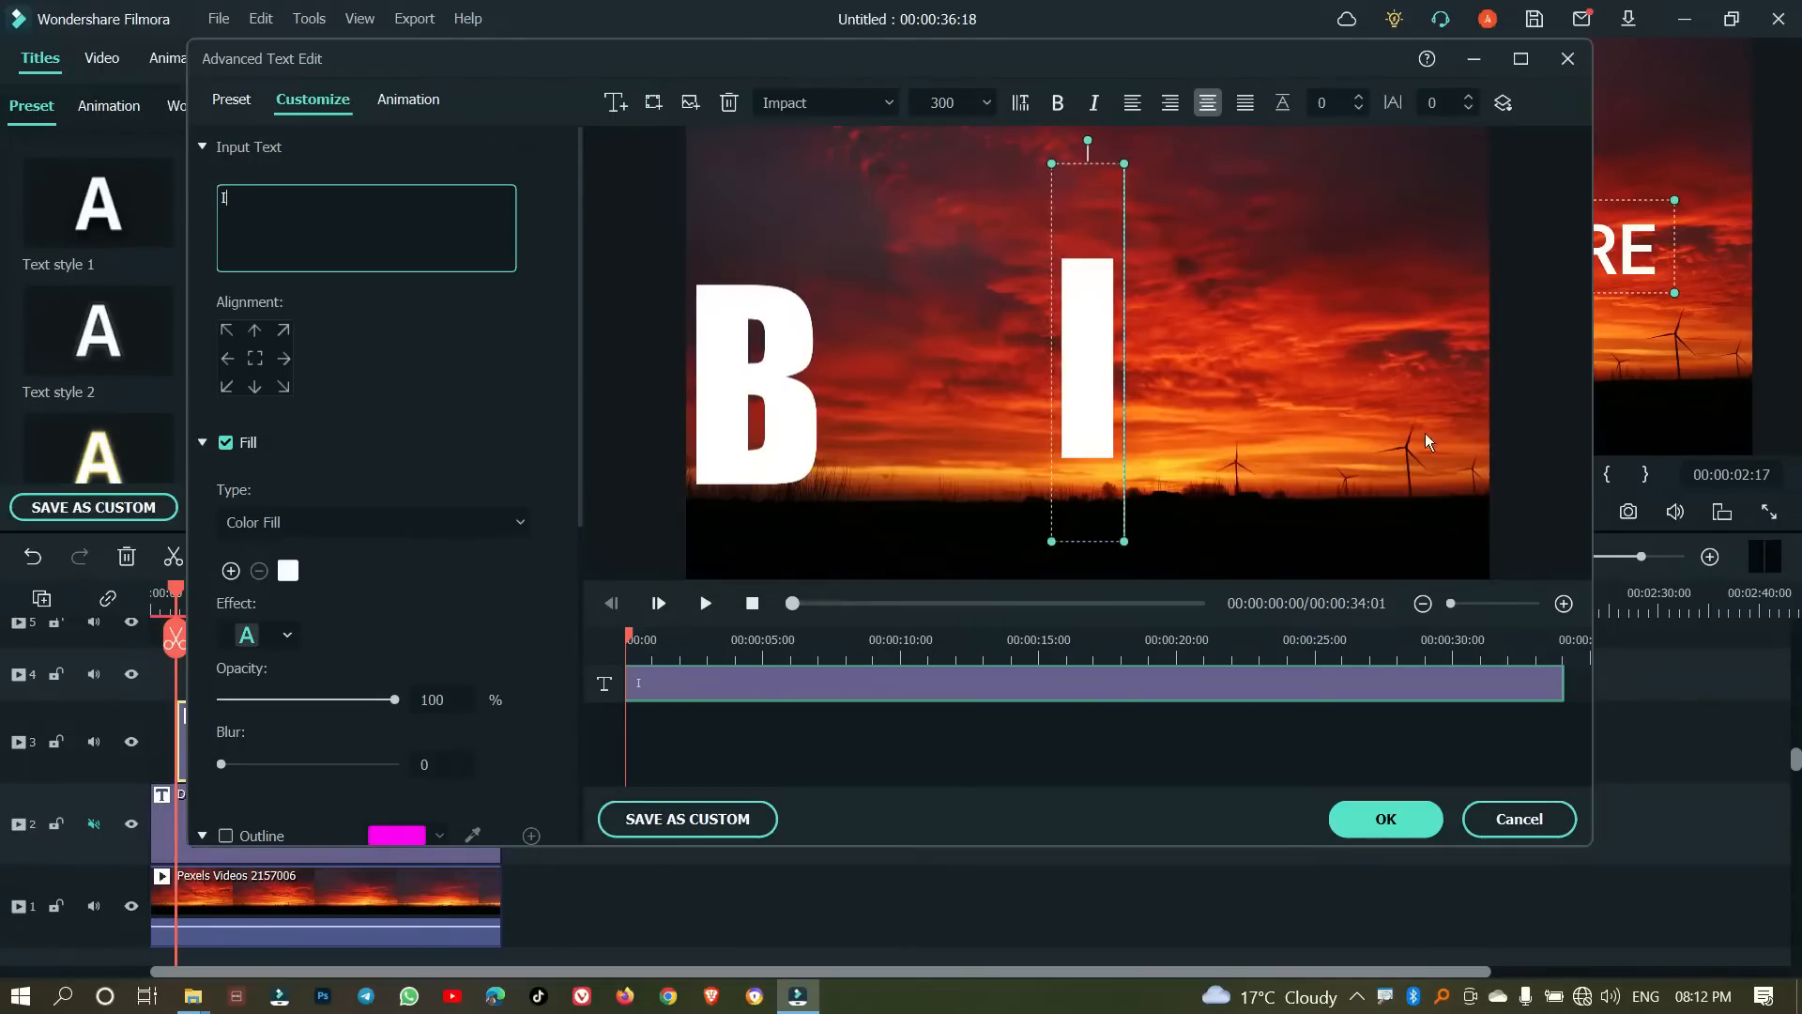
{"action": "left_click", "coordinate": [1209, 348]}
{"action": "left_click", "coordinate": [1076, 376]}
{"action": "left_click_drag", "start_coordinate": [1068, 375], "coordinate": [846, 396]}
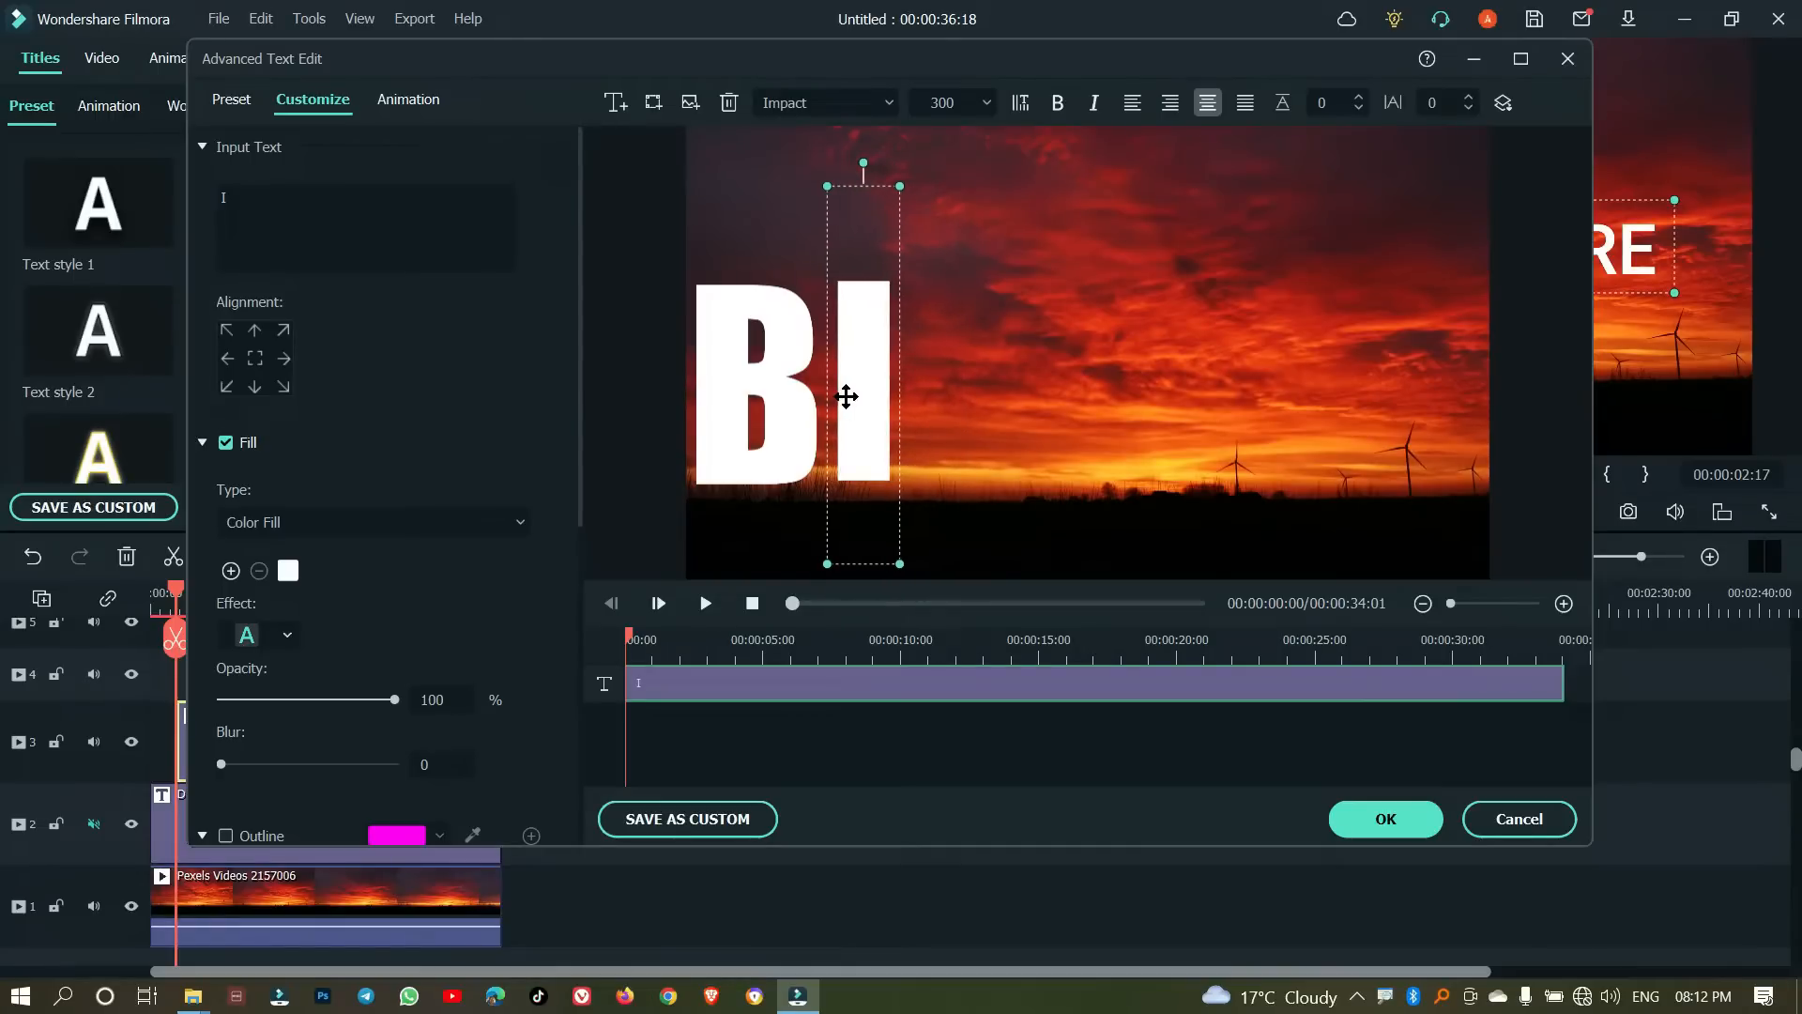
Step: Apply the Type Writer animation to the letter I beside the B and accept the title edits
{"action": "left_click", "coordinate": [988, 386]}
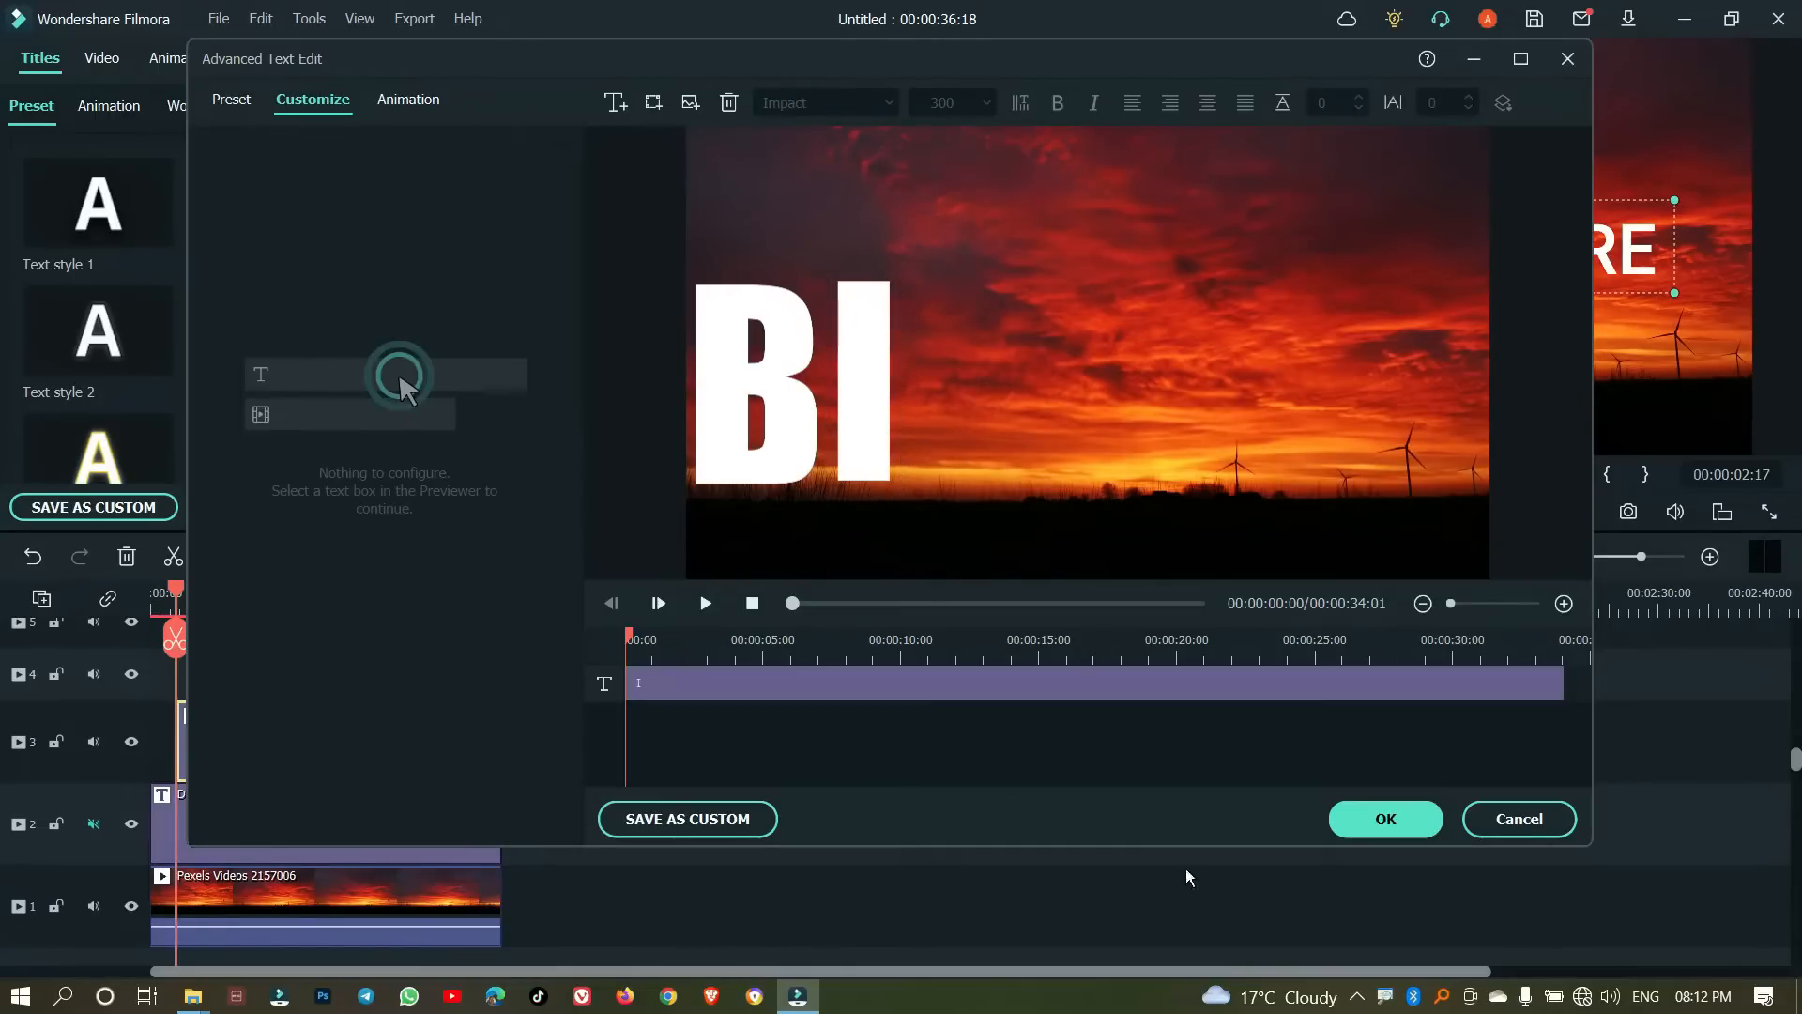
{"action": "left_click", "coordinate": [415, 101]}
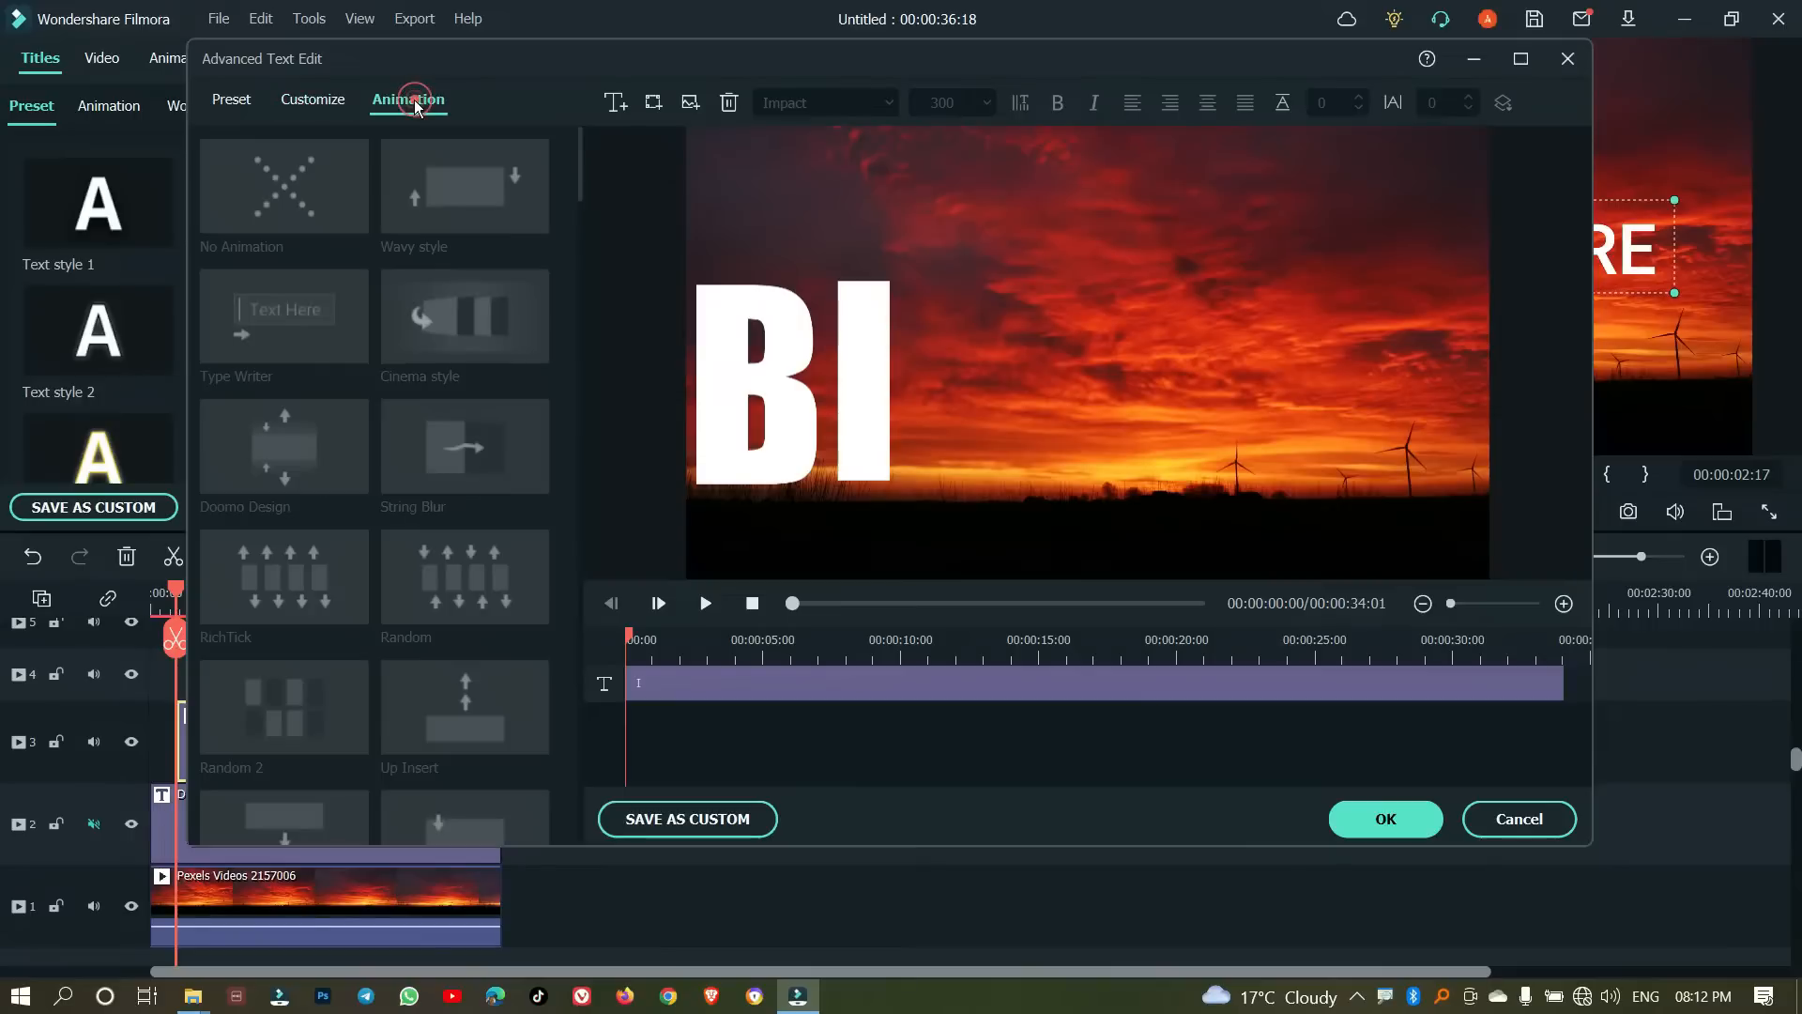
{"action": "left_click", "coordinate": [845, 376]}
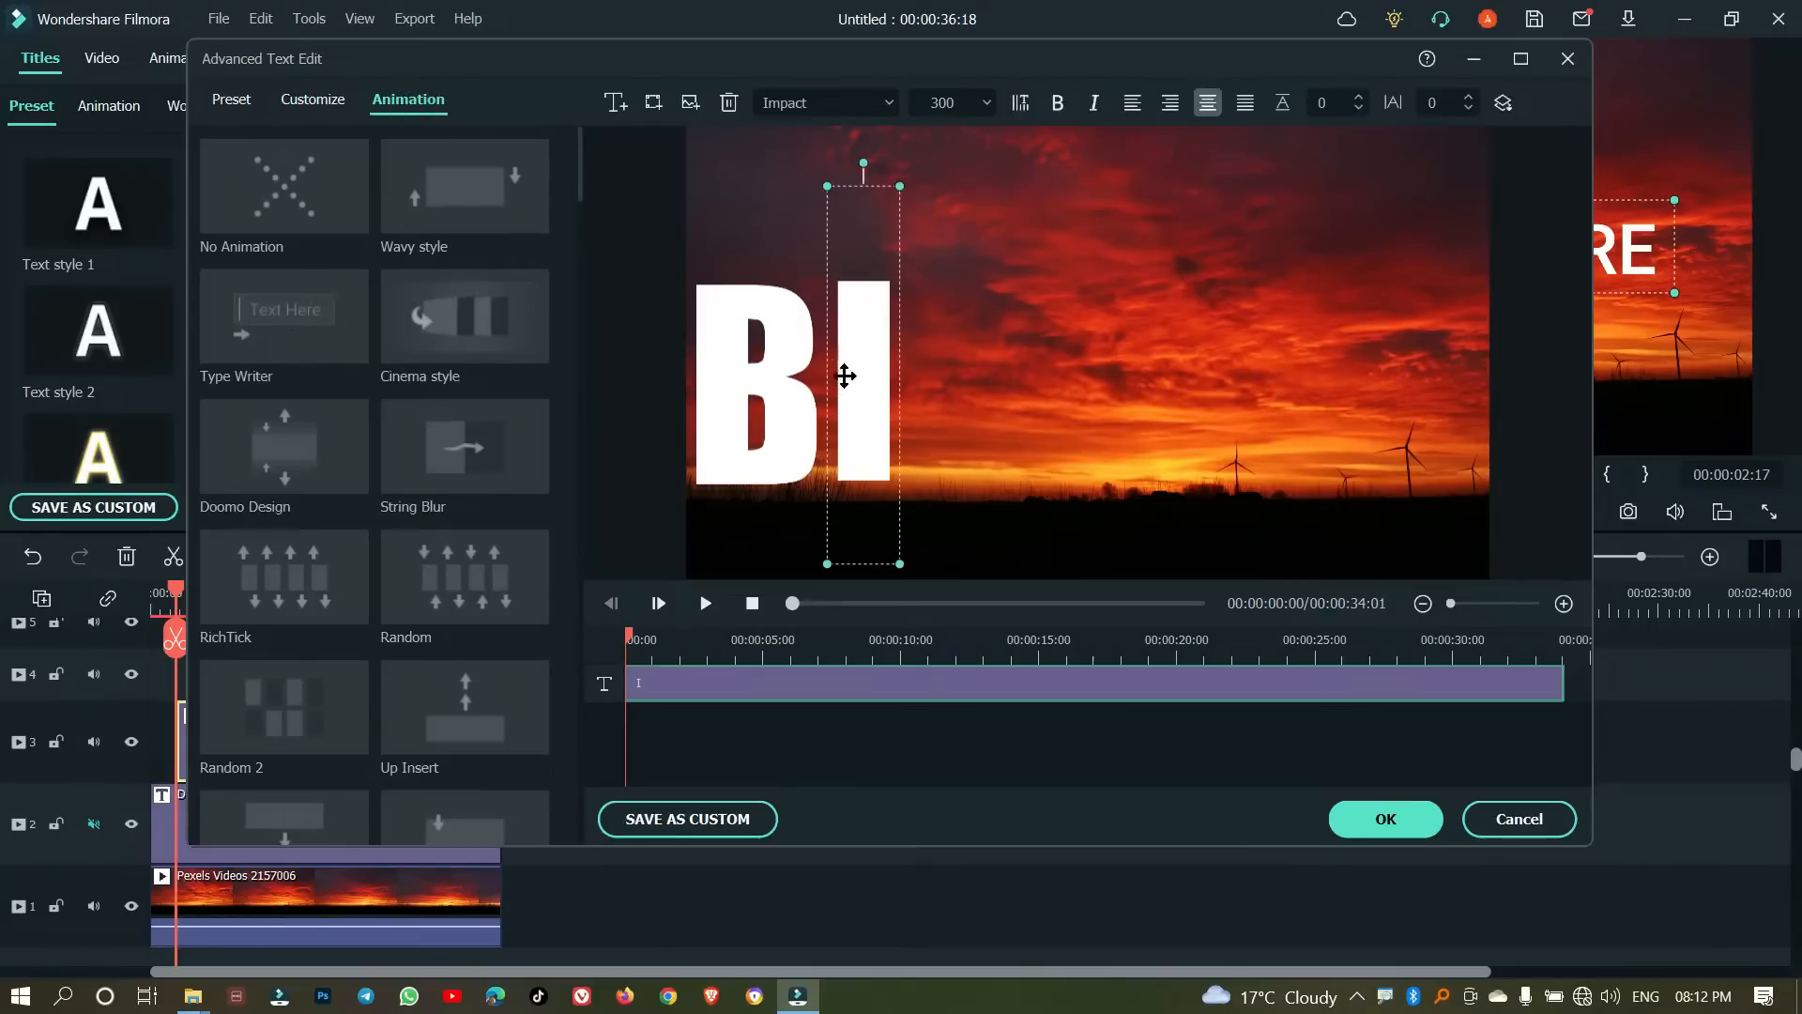
{"action": "left_click", "coordinate": [231, 301]}
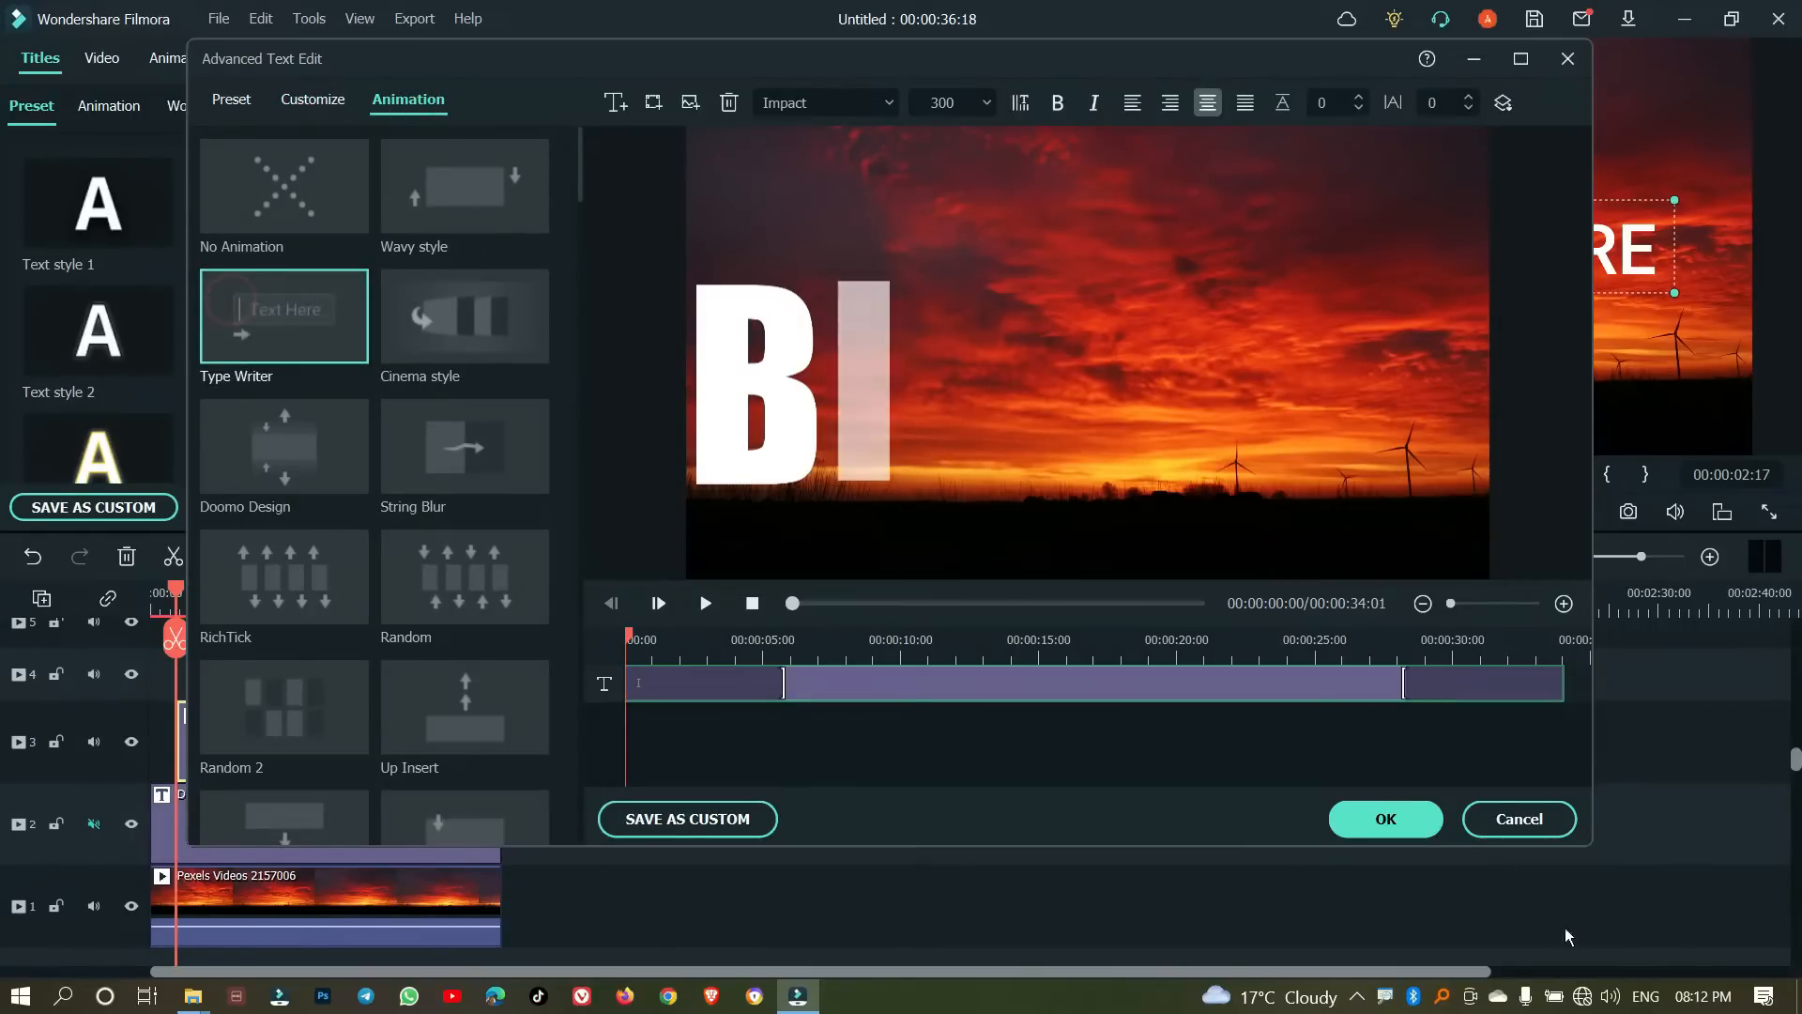
{"action": "left_click", "coordinate": [1380, 818]}
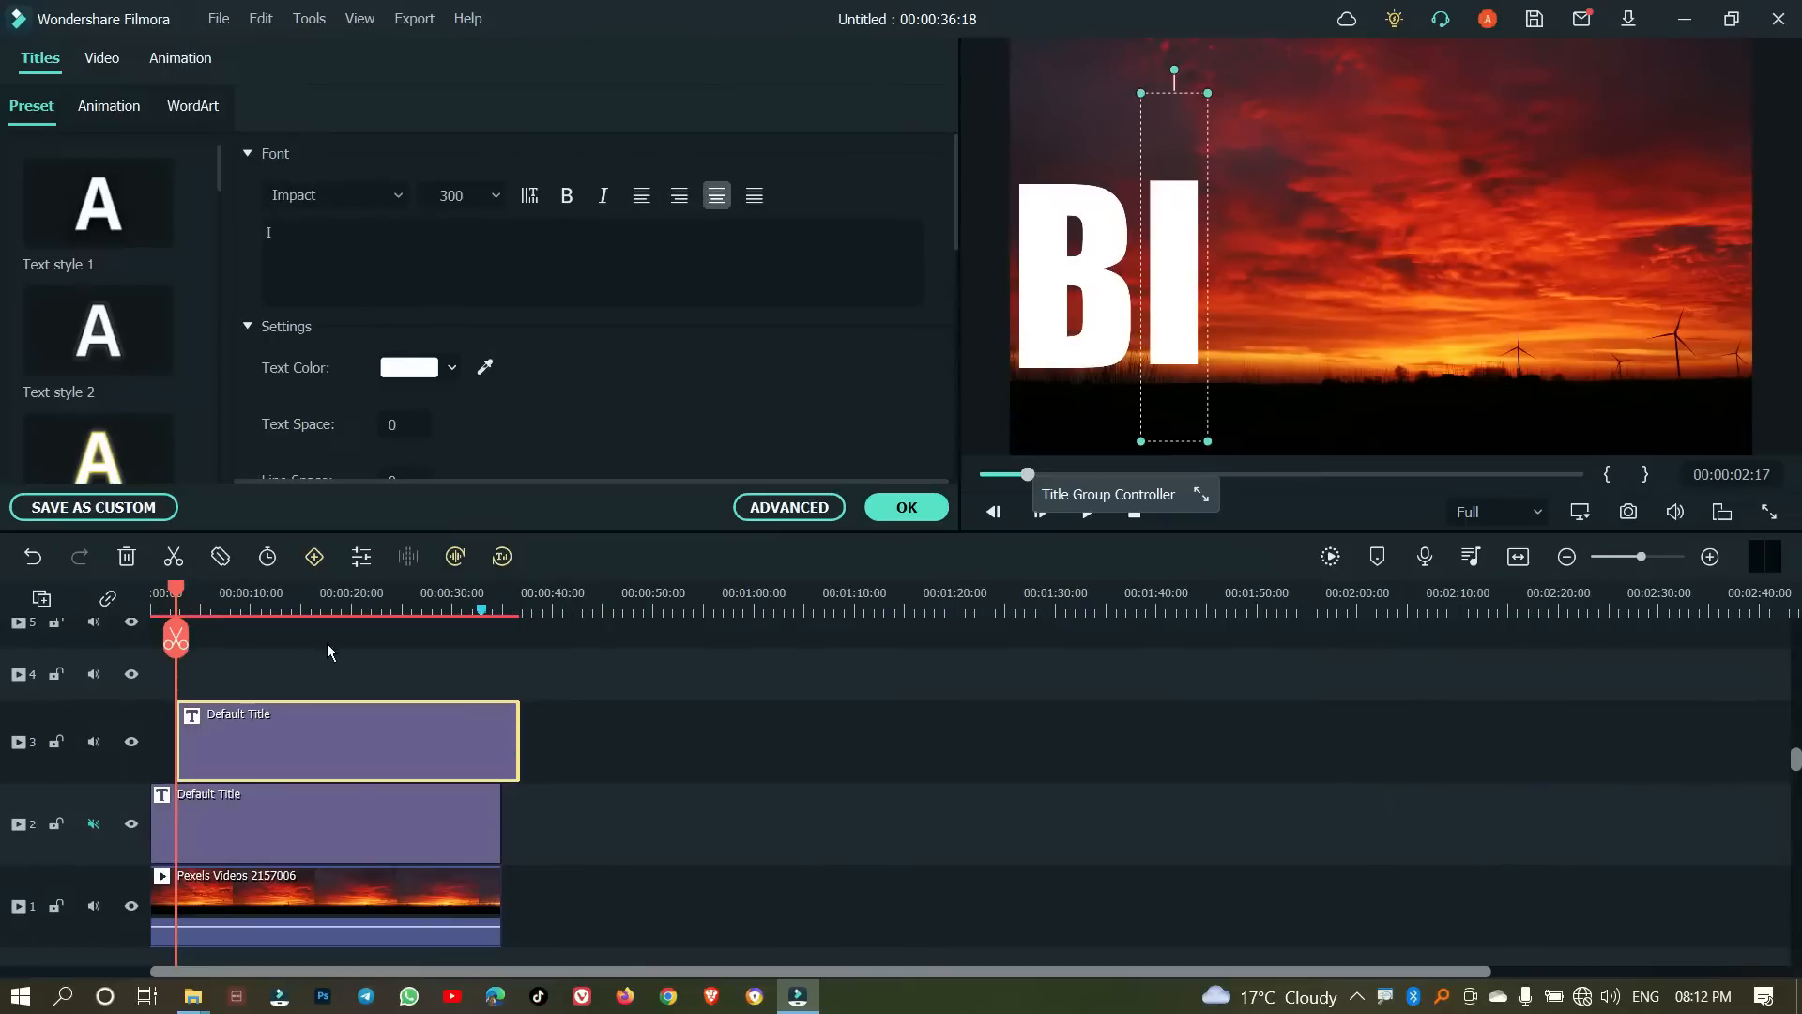
{"action": "left_click", "coordinate": [907, 509]}
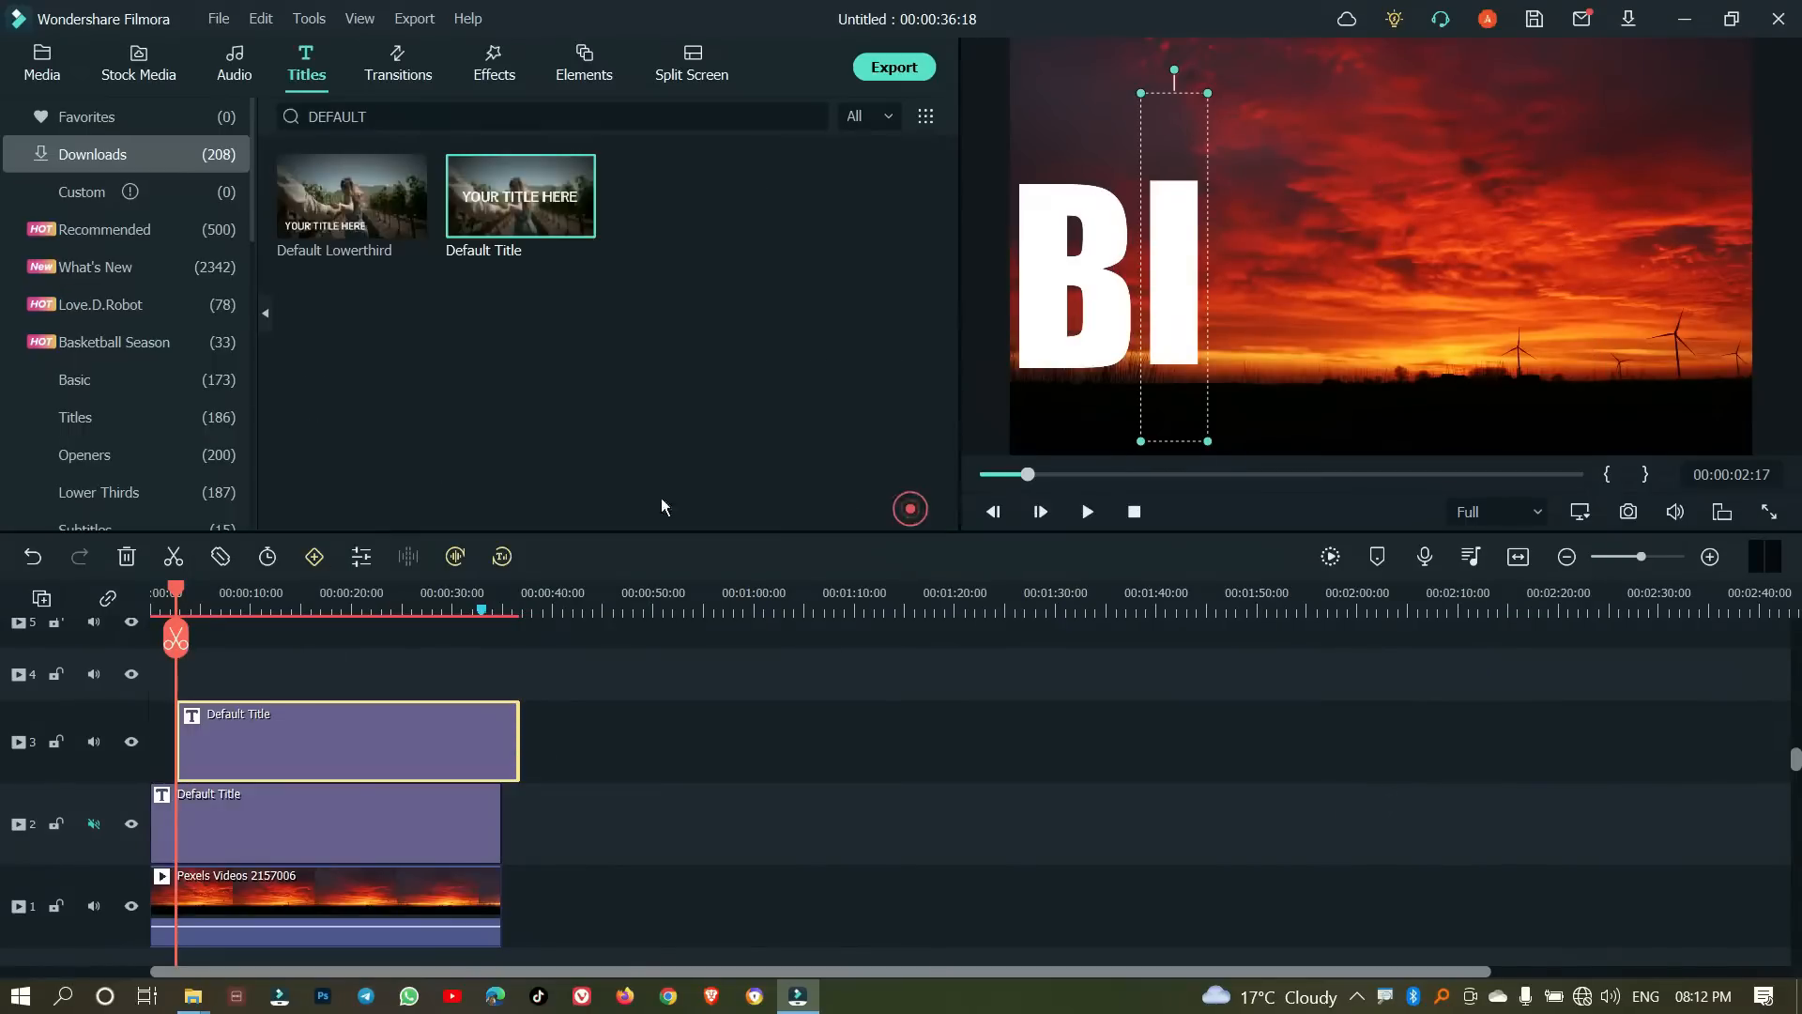
Step: Place a third Default Title on track 4 starting at about 00:00:05:14 and replace its text box with a new one in the advanced editor
{"action": "left_click_drag", "start_coordinate": [472, 424], "coordinate": [545, 702]}
{"action": "double_click", "coordinate": [410, 671]}
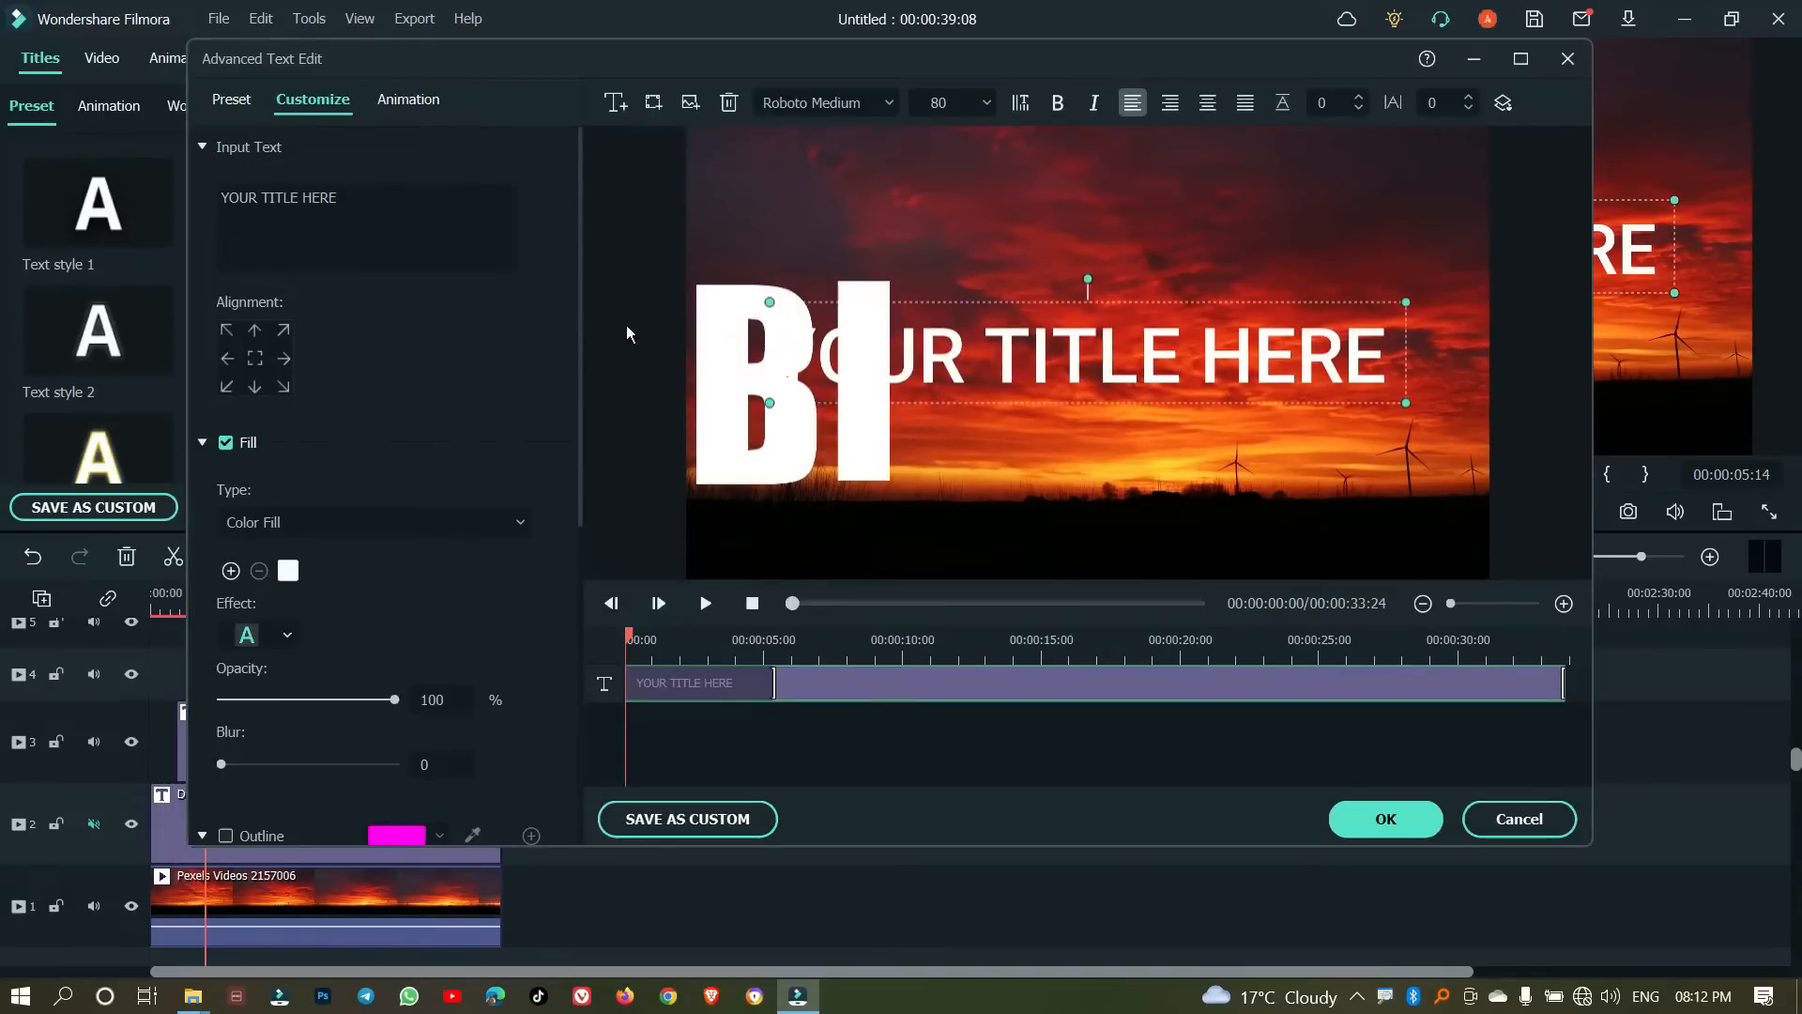
{"action": "left_click", "coordinate": [730, 102]}
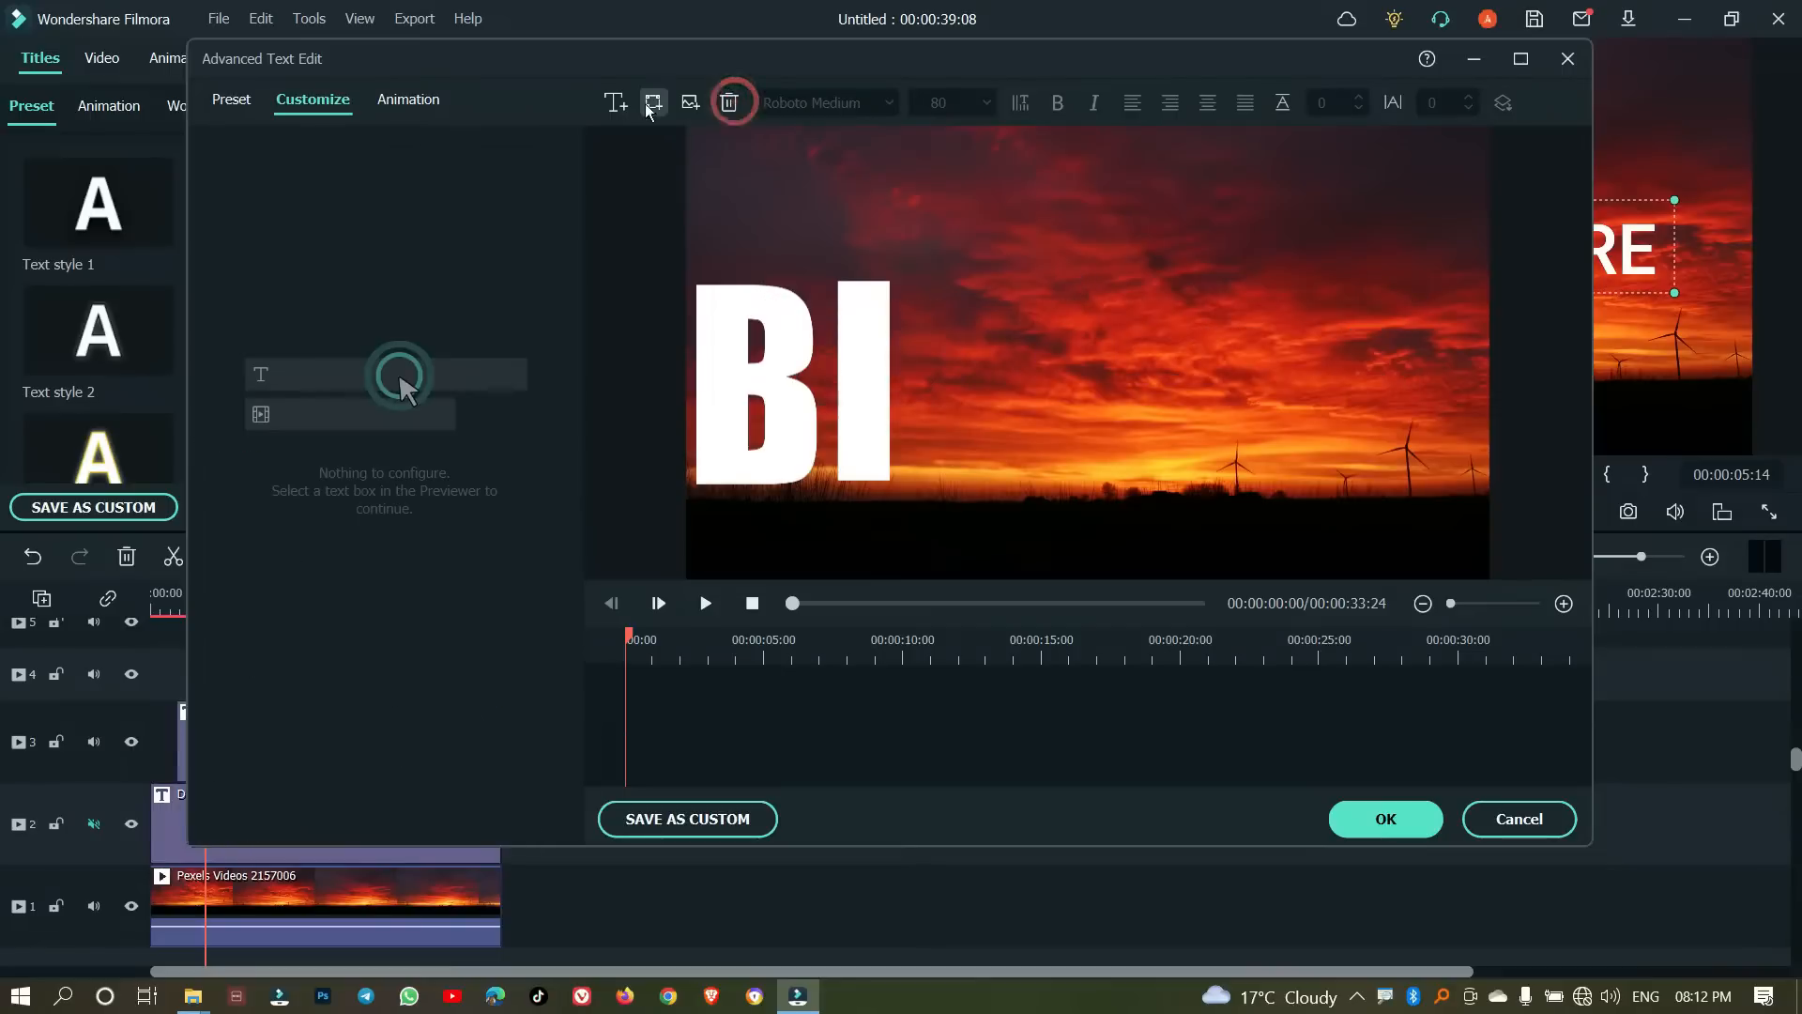
{"action": "left_click", "coordinate": [615, 102]}
Step: Change the text of the third title's new text box to "N"
{"action": "left_click", "coordinate": [316, 215]}
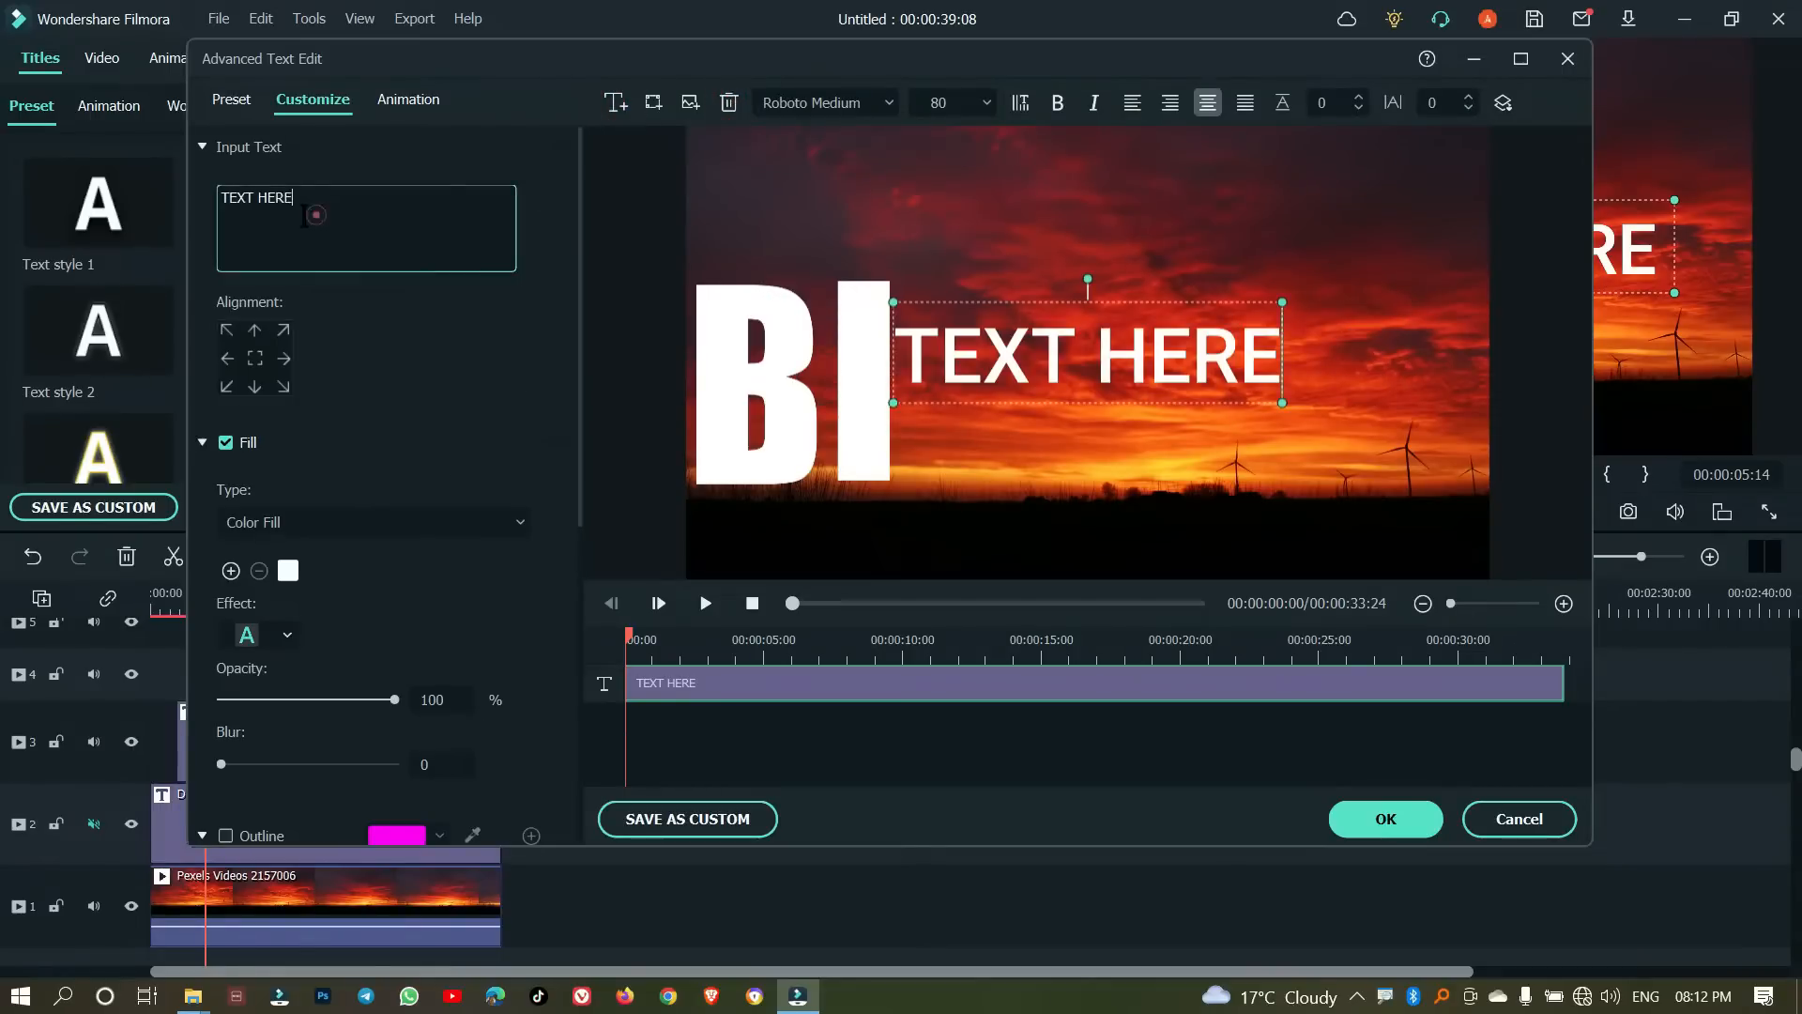
{"action": "key", "text": "shift+Left"}
{"action": "key", "text": "shift+Left"}
{"action": "key", "text": "shift+Left"}
{"action": "key", "text": "shift+Left"}
{"action": "key", "text": "shift+Left"}
{"action": "key", "text": "shift+Left"}
{"action": "key", "text": "shift+Left"}
{"action": "key", "text": "shift+Left"}
{"action": "key", "text": "shift+Left"}
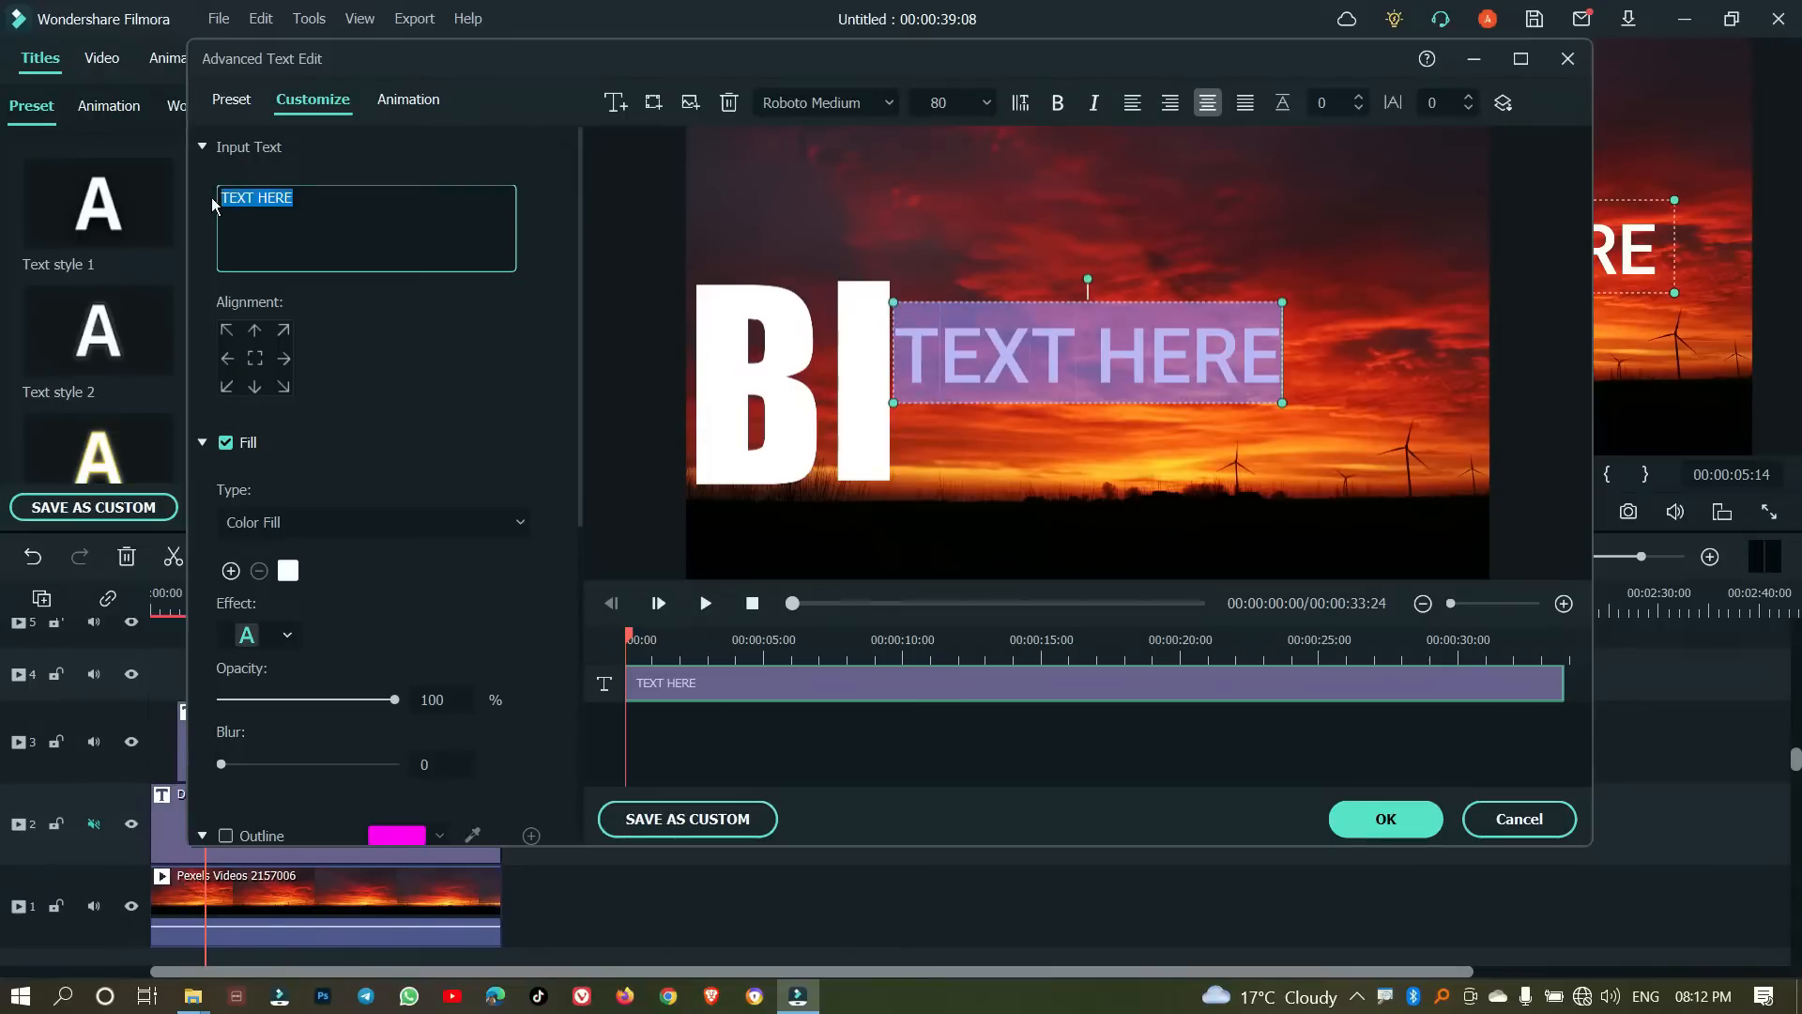
{"action": "type", "text": "N"}
Step: Set the letter N to the Impact font at size 300 and move it directly to the right of the I
{"action": "left_click", "coordinate": [805, 104]}
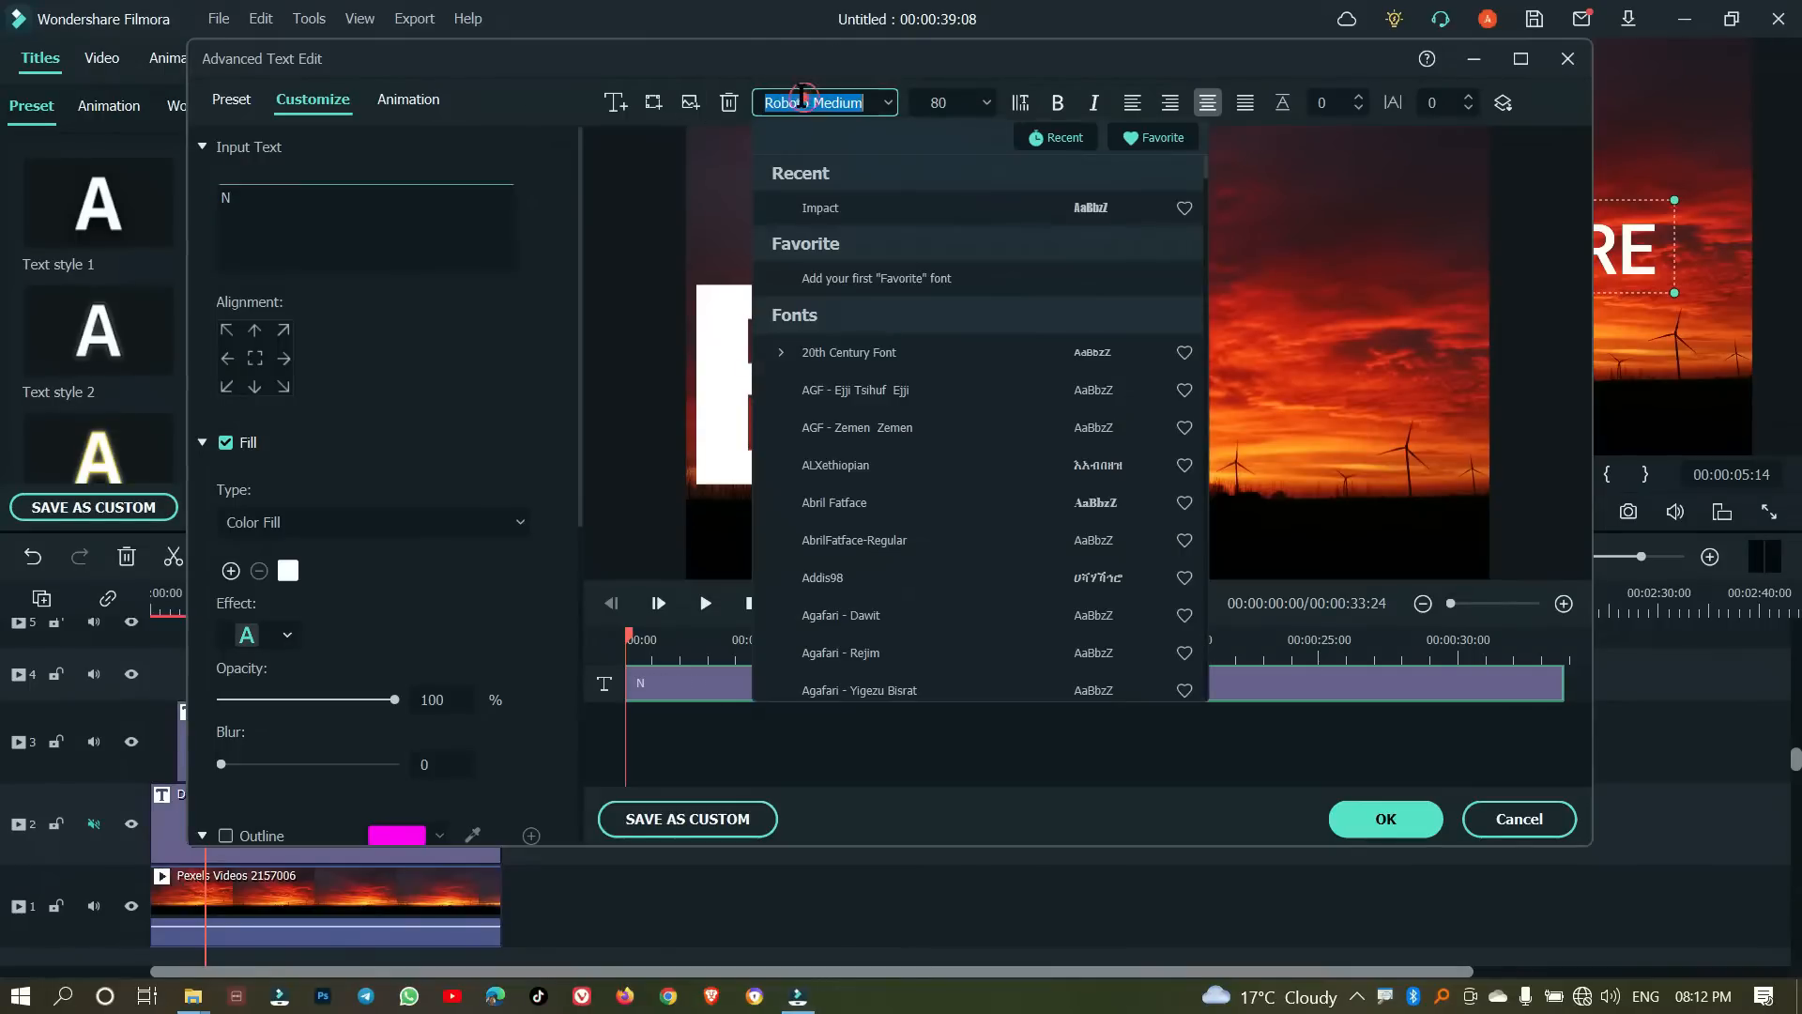
{"action": "type", "text": "IMP"}
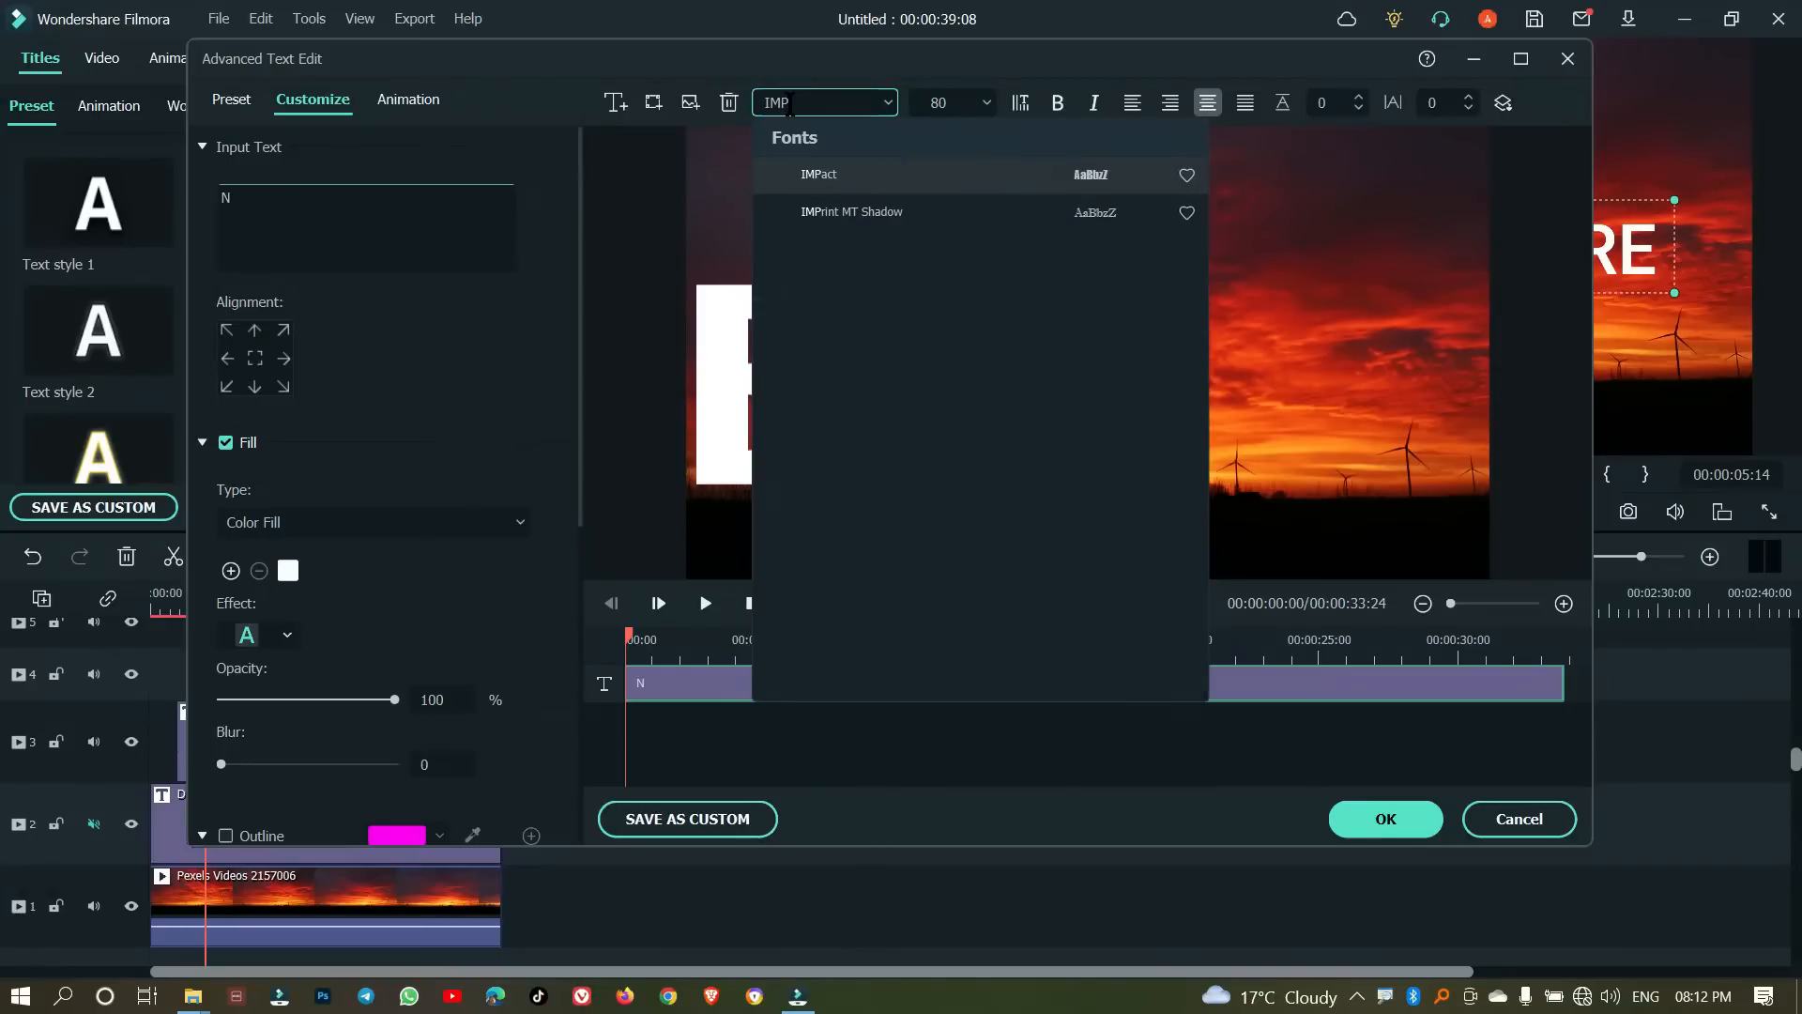
{"action": "key", "text": "Return"}
{"action": "double_click", "coordinate": [934, 101]}
{"action": "type", "text": "300"}
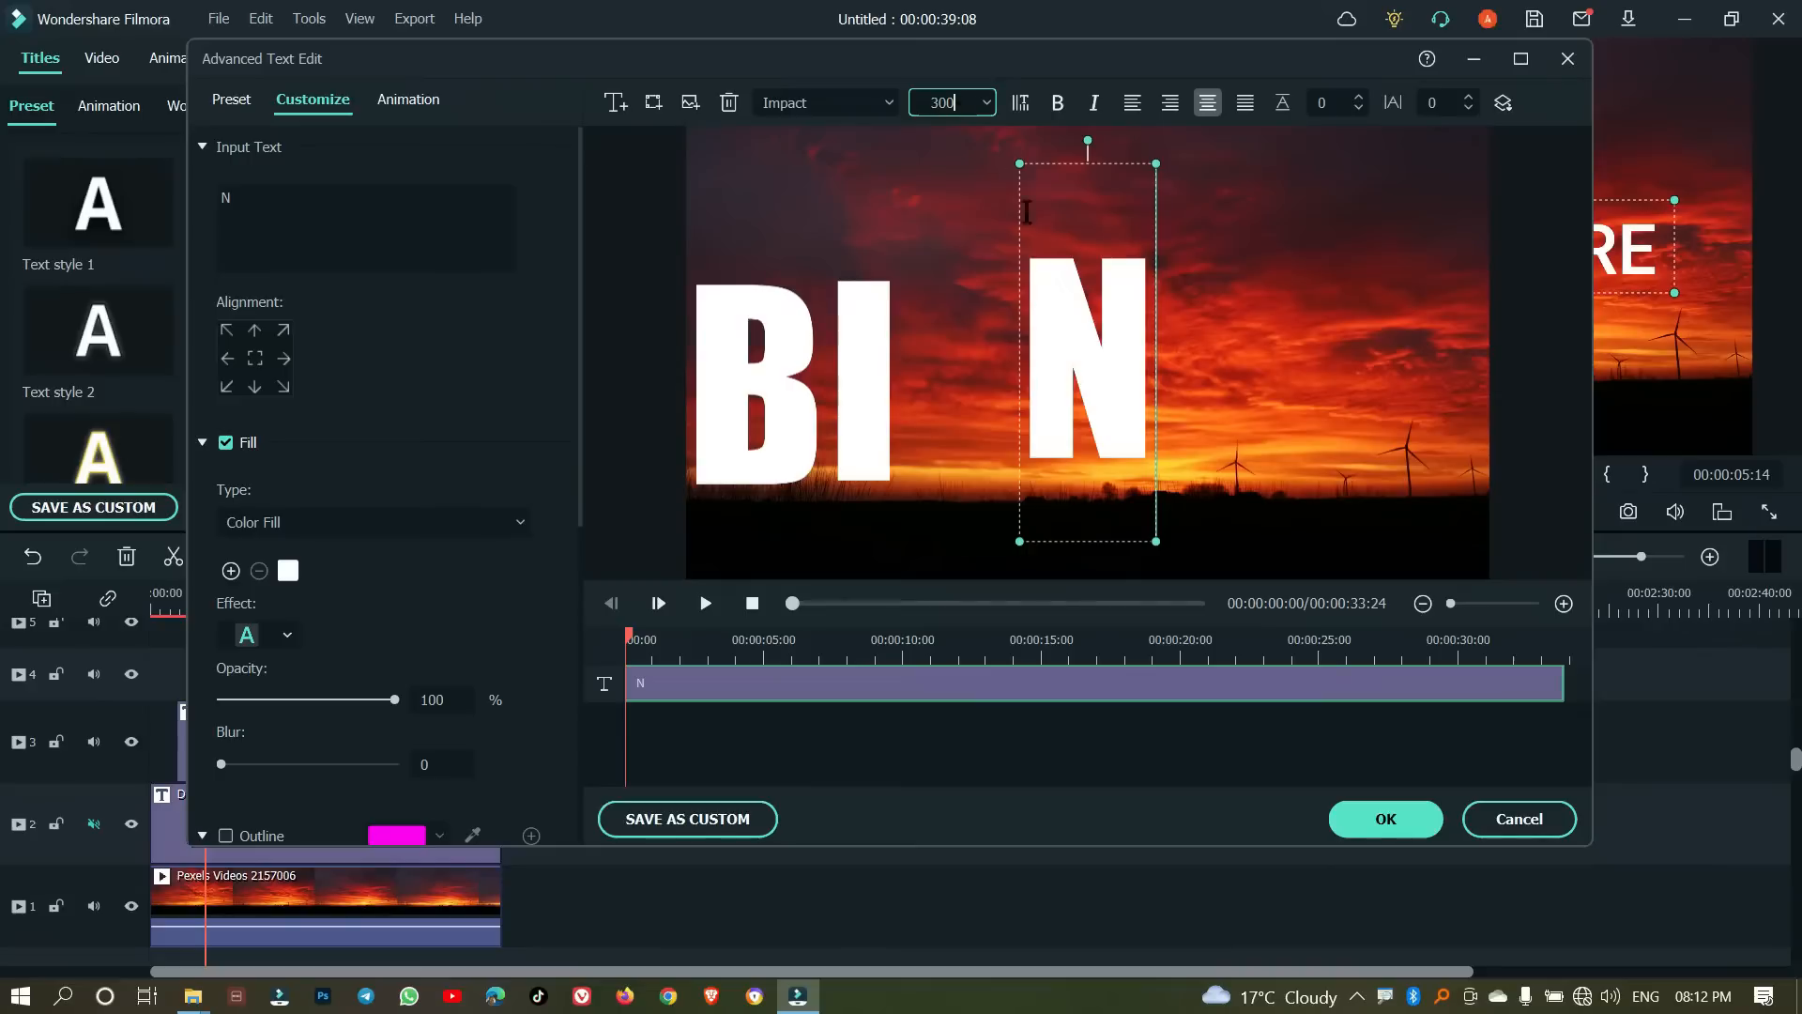
{"action": "left_click", "coordinate": [1220, 327]}
{"action": "left_click_drag", "start_coordinate": [1096, 354], "coordinate": [974, 376]}
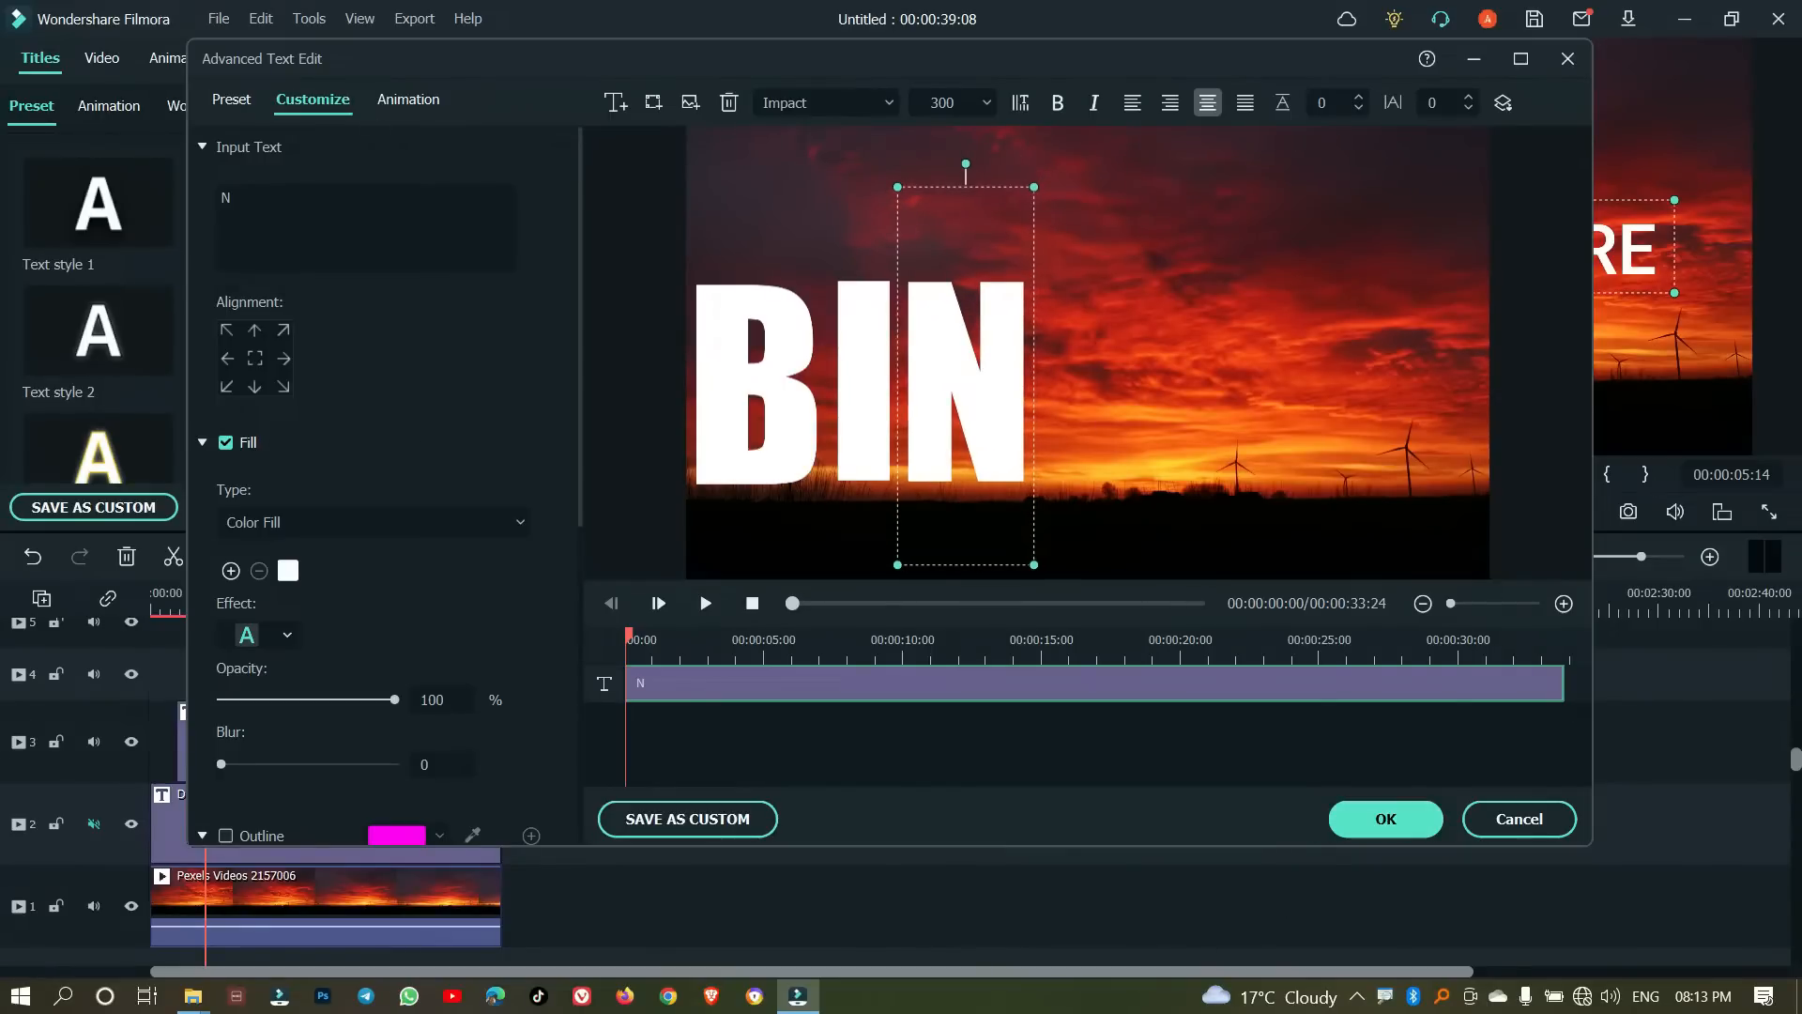
Step: Apply the Type Writer animation to the letter N and accept the title edits
{"action": "left_click", "coordinate": [413, 99]}
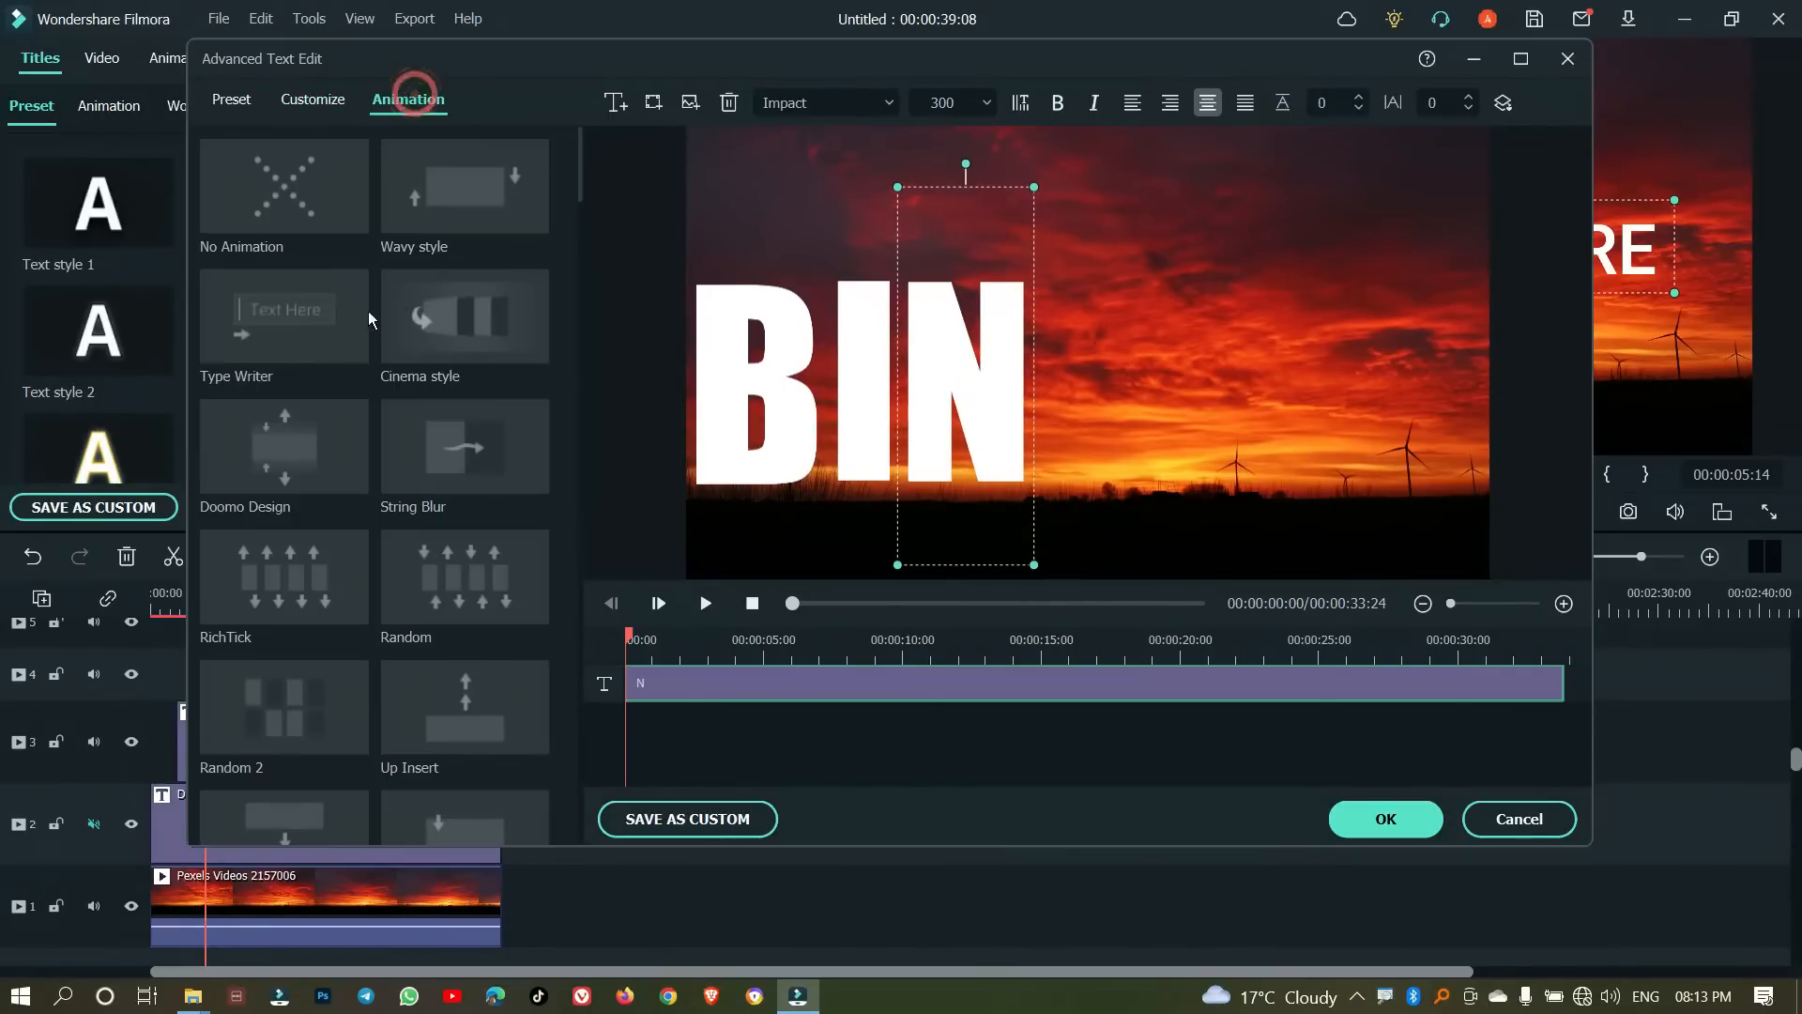
{"action": "left_click", "coordinate": [284, 330]}
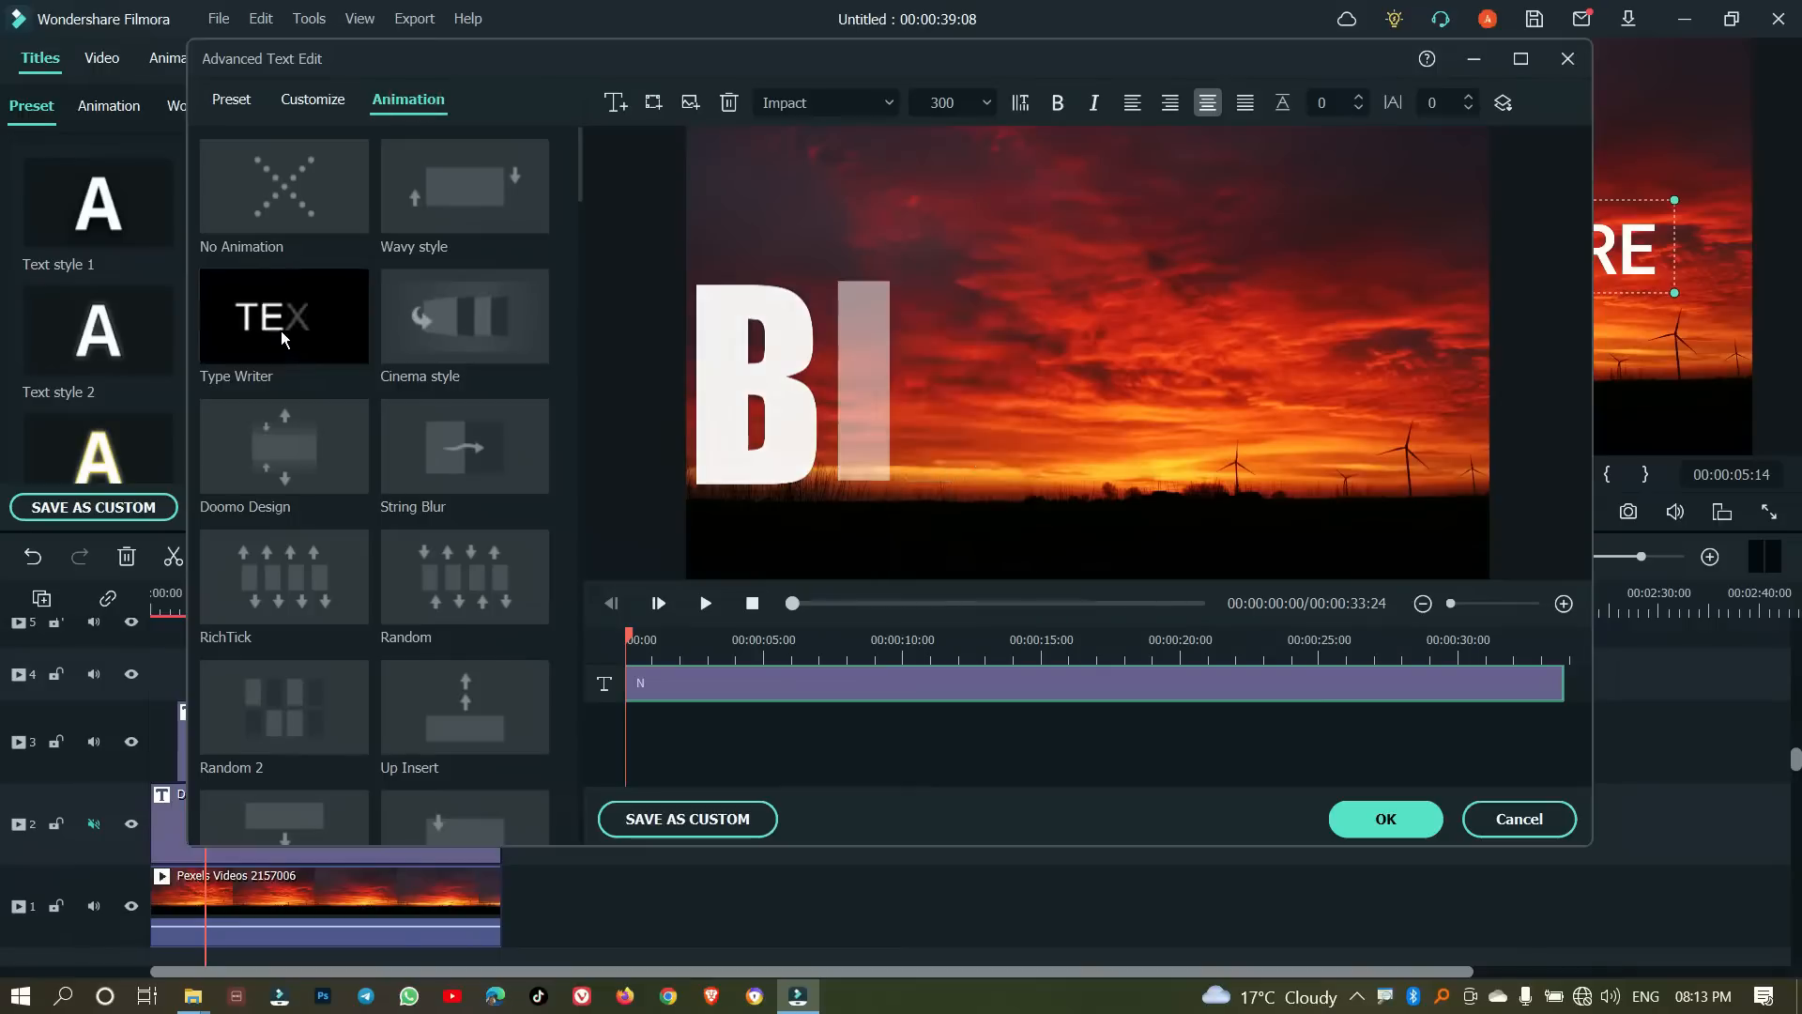
{"action": "left_click", "coordinate": [1384, 817]}
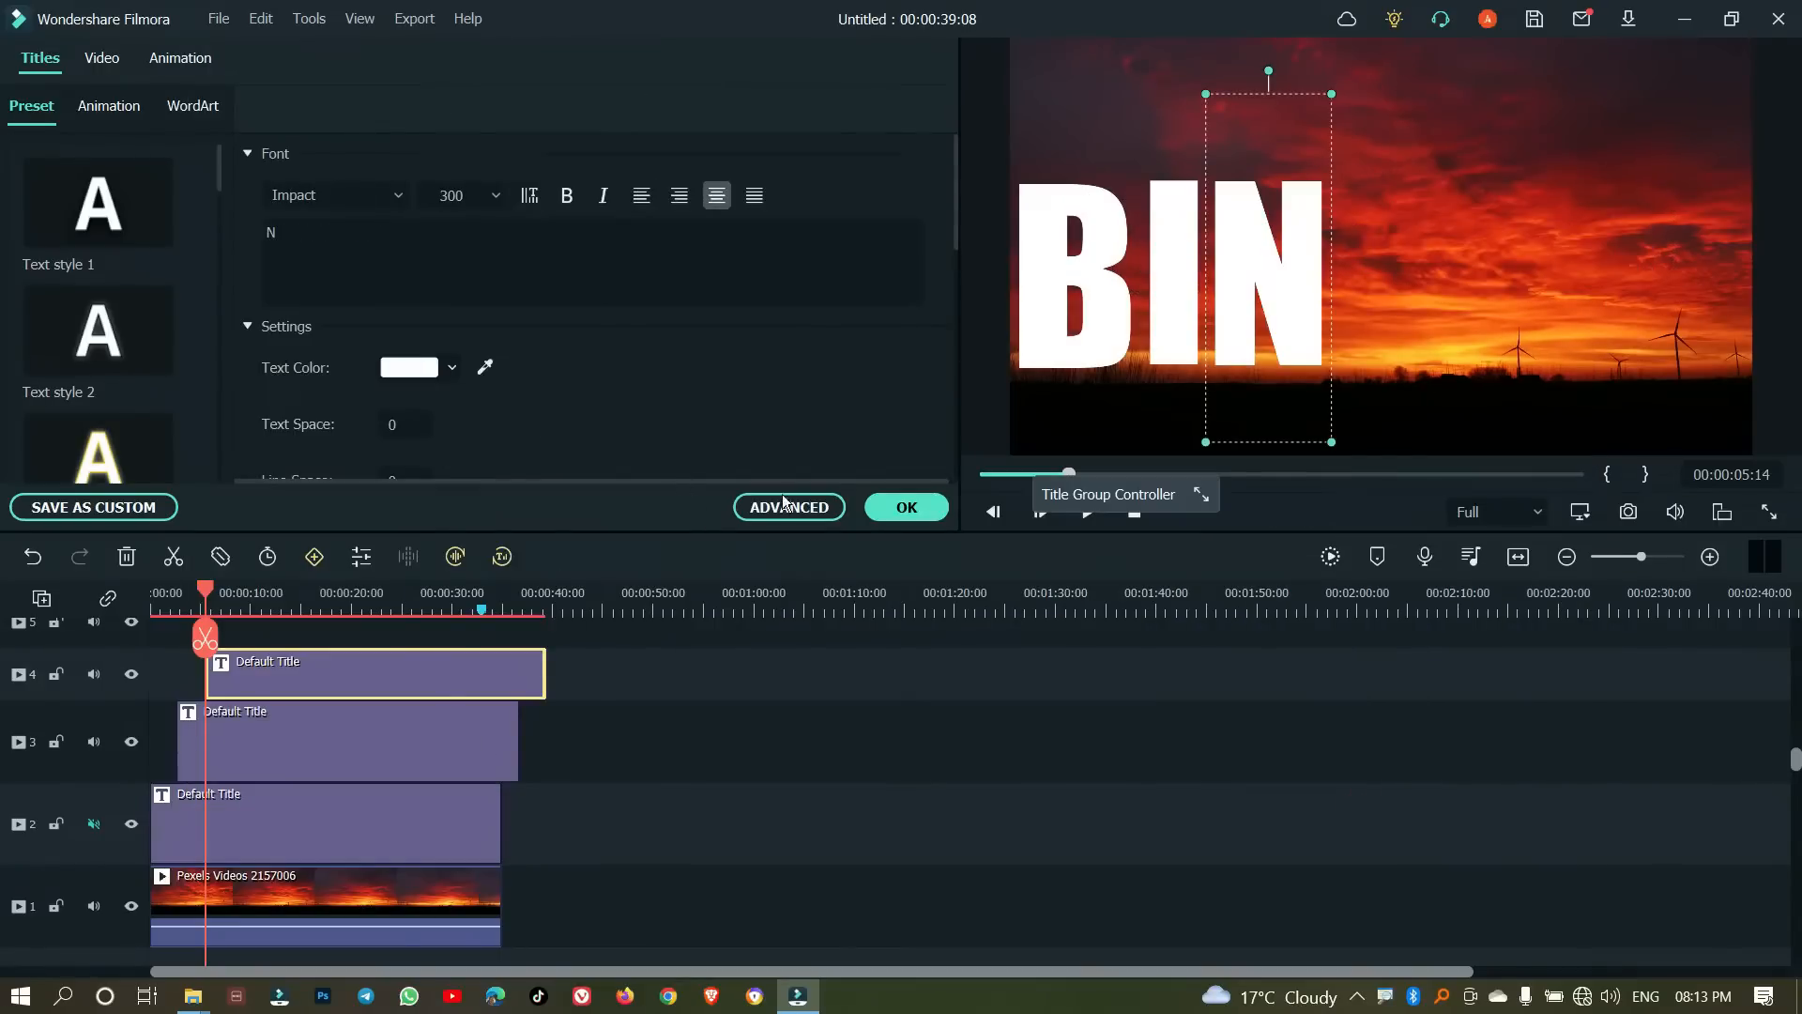
{"action": "left_click", "coordinate": [902, 509]}
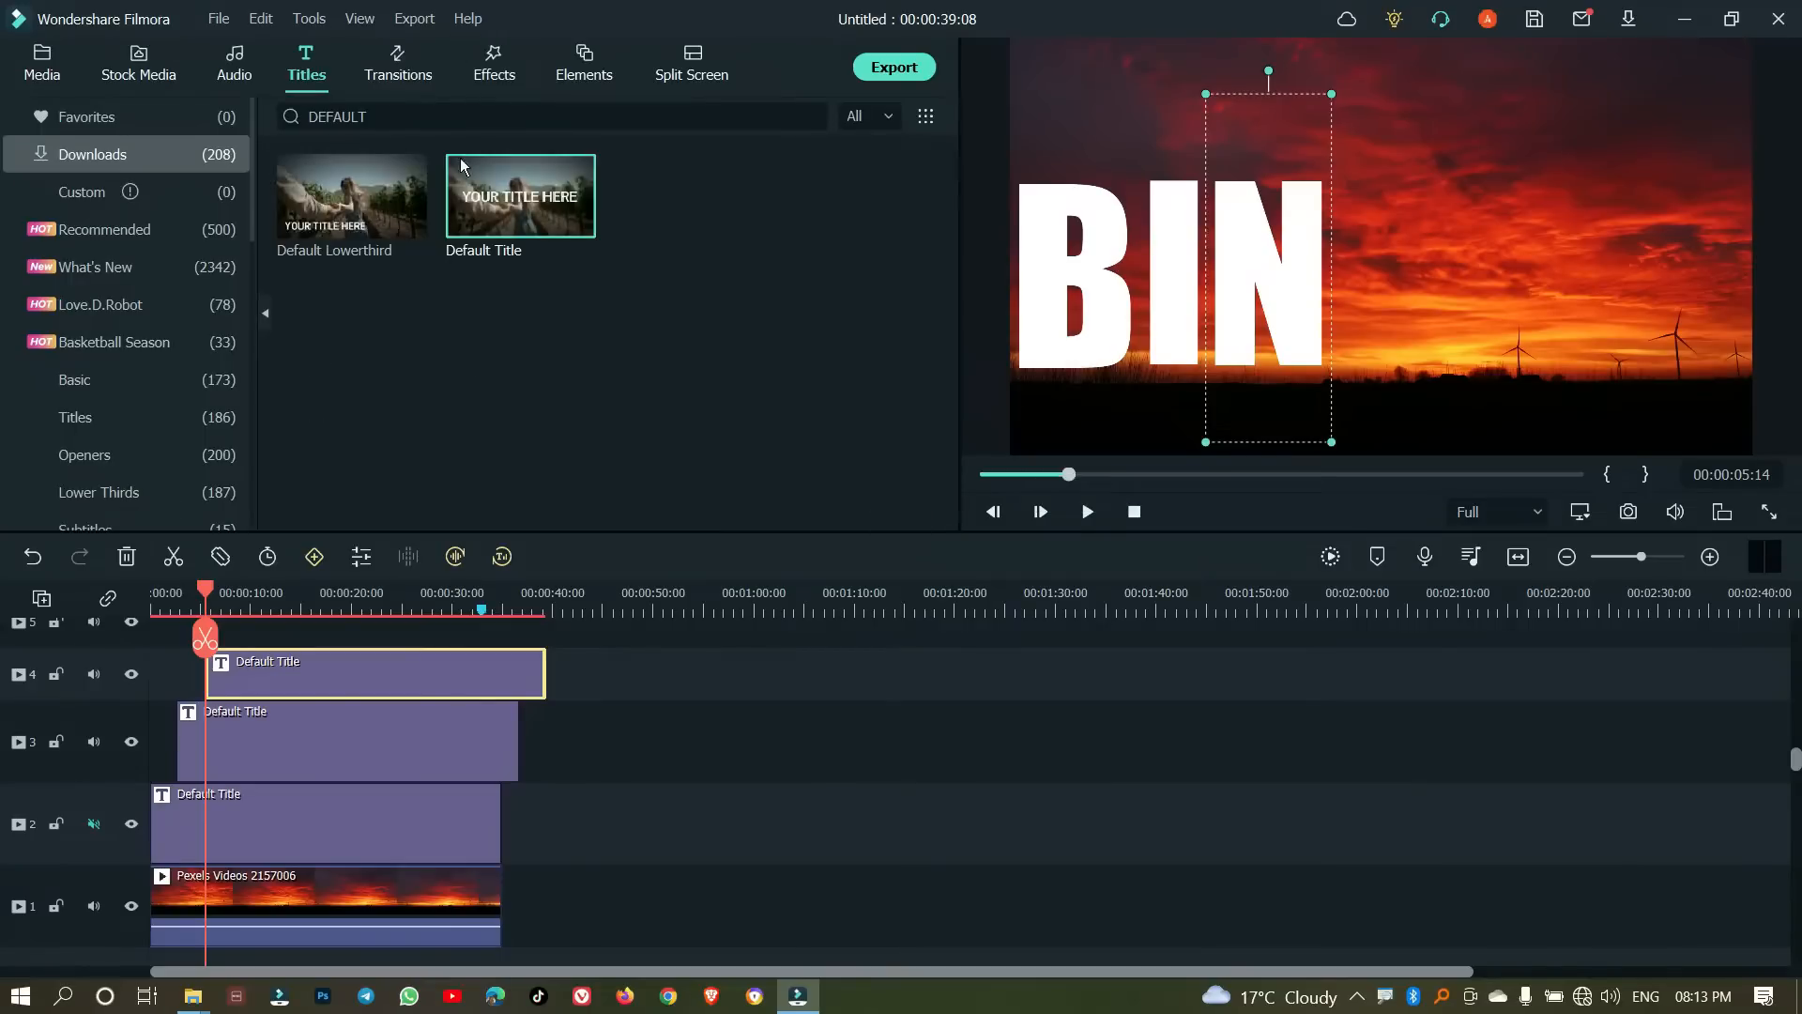
Step: Place a fourth Default Title on track 5 starting at about 00:00:08:05 and change its text to "I"
{"action": "left_click_drag", "start_coordinate": [492, 214], "coordinate": [566, 805]}
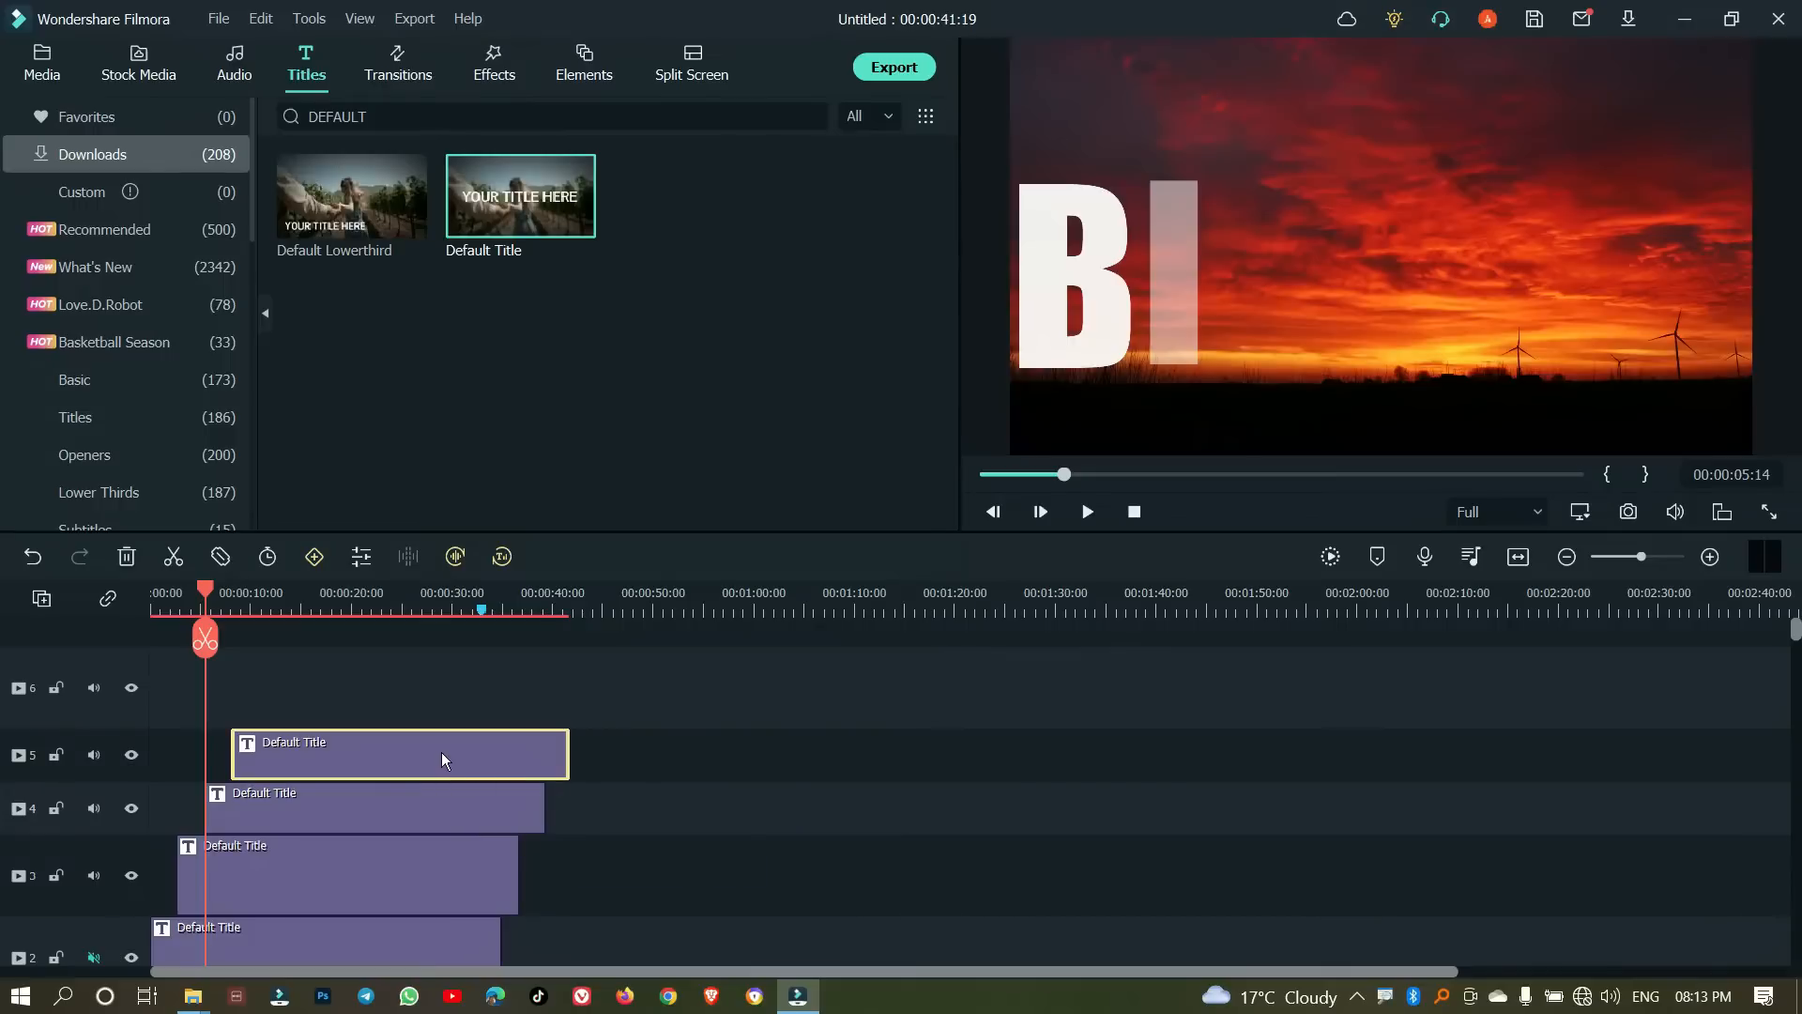
{"action": "double_click", "coordinate": [445, 761]}
{"action": "left_click", "coordinate": [396, 232]}
{"action": "left_click_drag", "start_coordinate": [394, 232], "coordinate": [265, 235]}
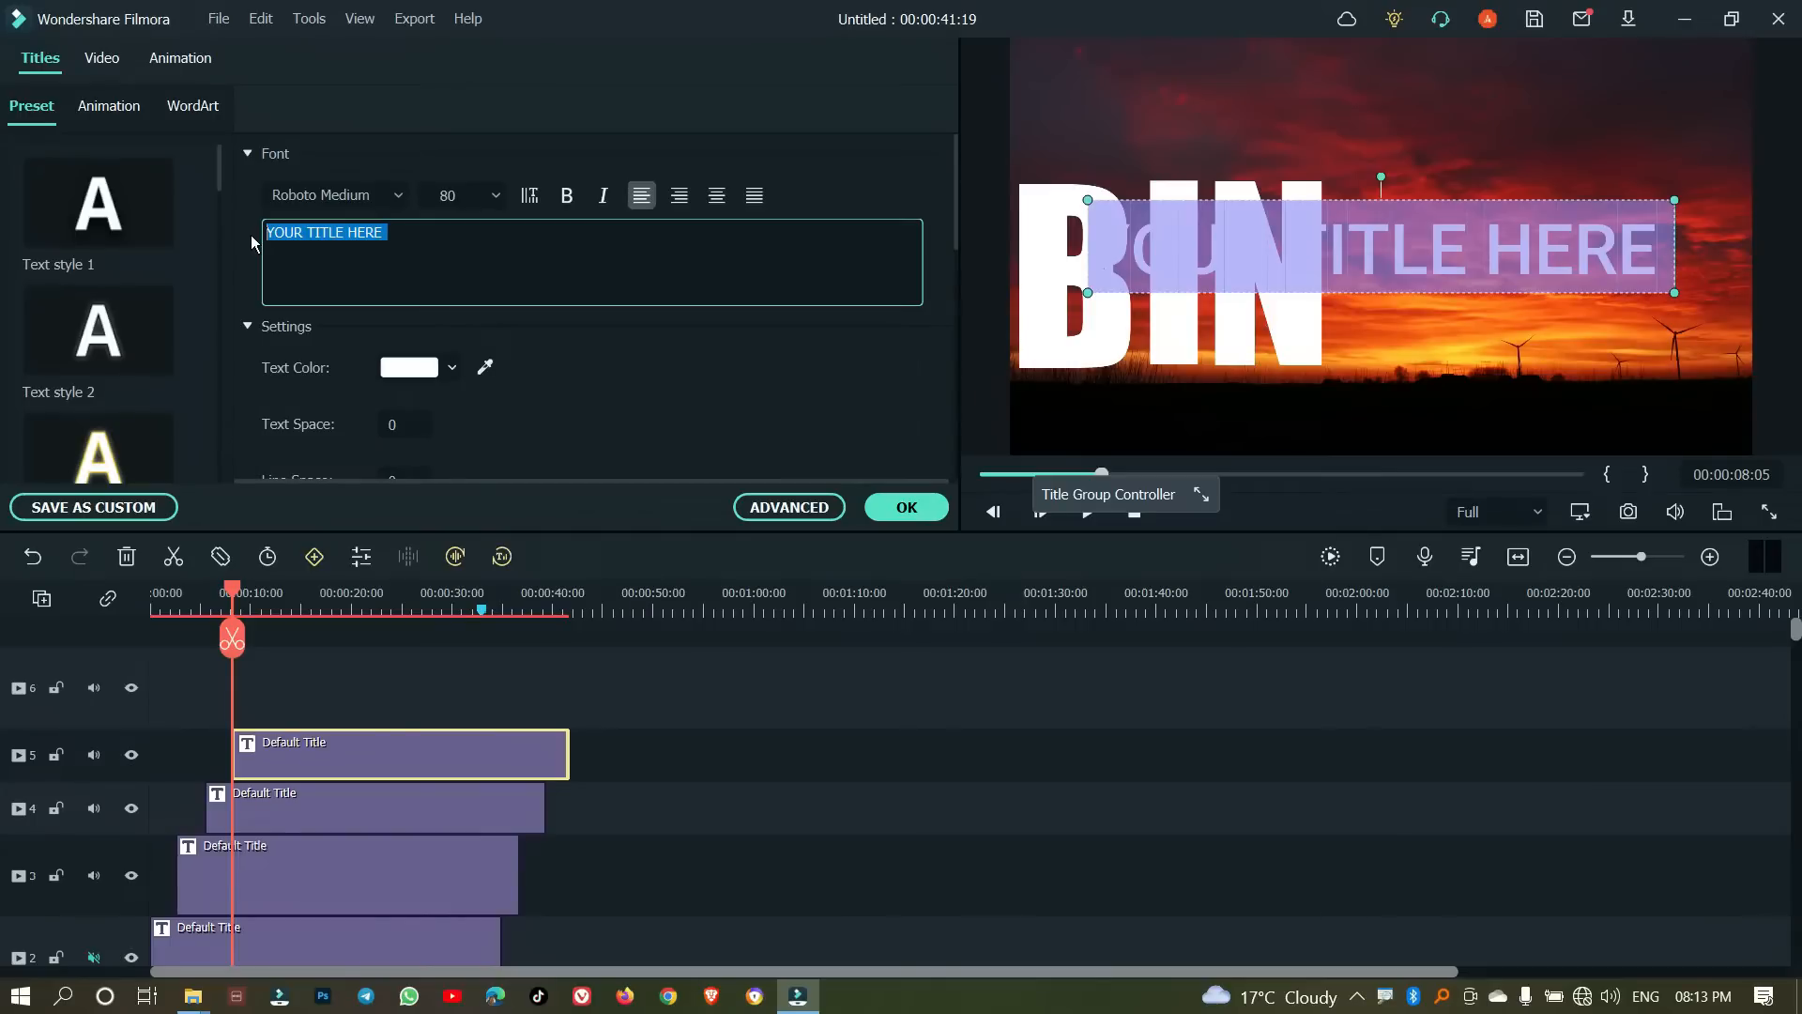
{"action": "key", "text": "BackSpace"}
{"action": "type", "text": "I"}
Step: Set the fourth title's letter I to size 300 in the Impact font
{"action": "double_click", "coordinate": [453, 195]}
{"action": "type", "text": "300"}
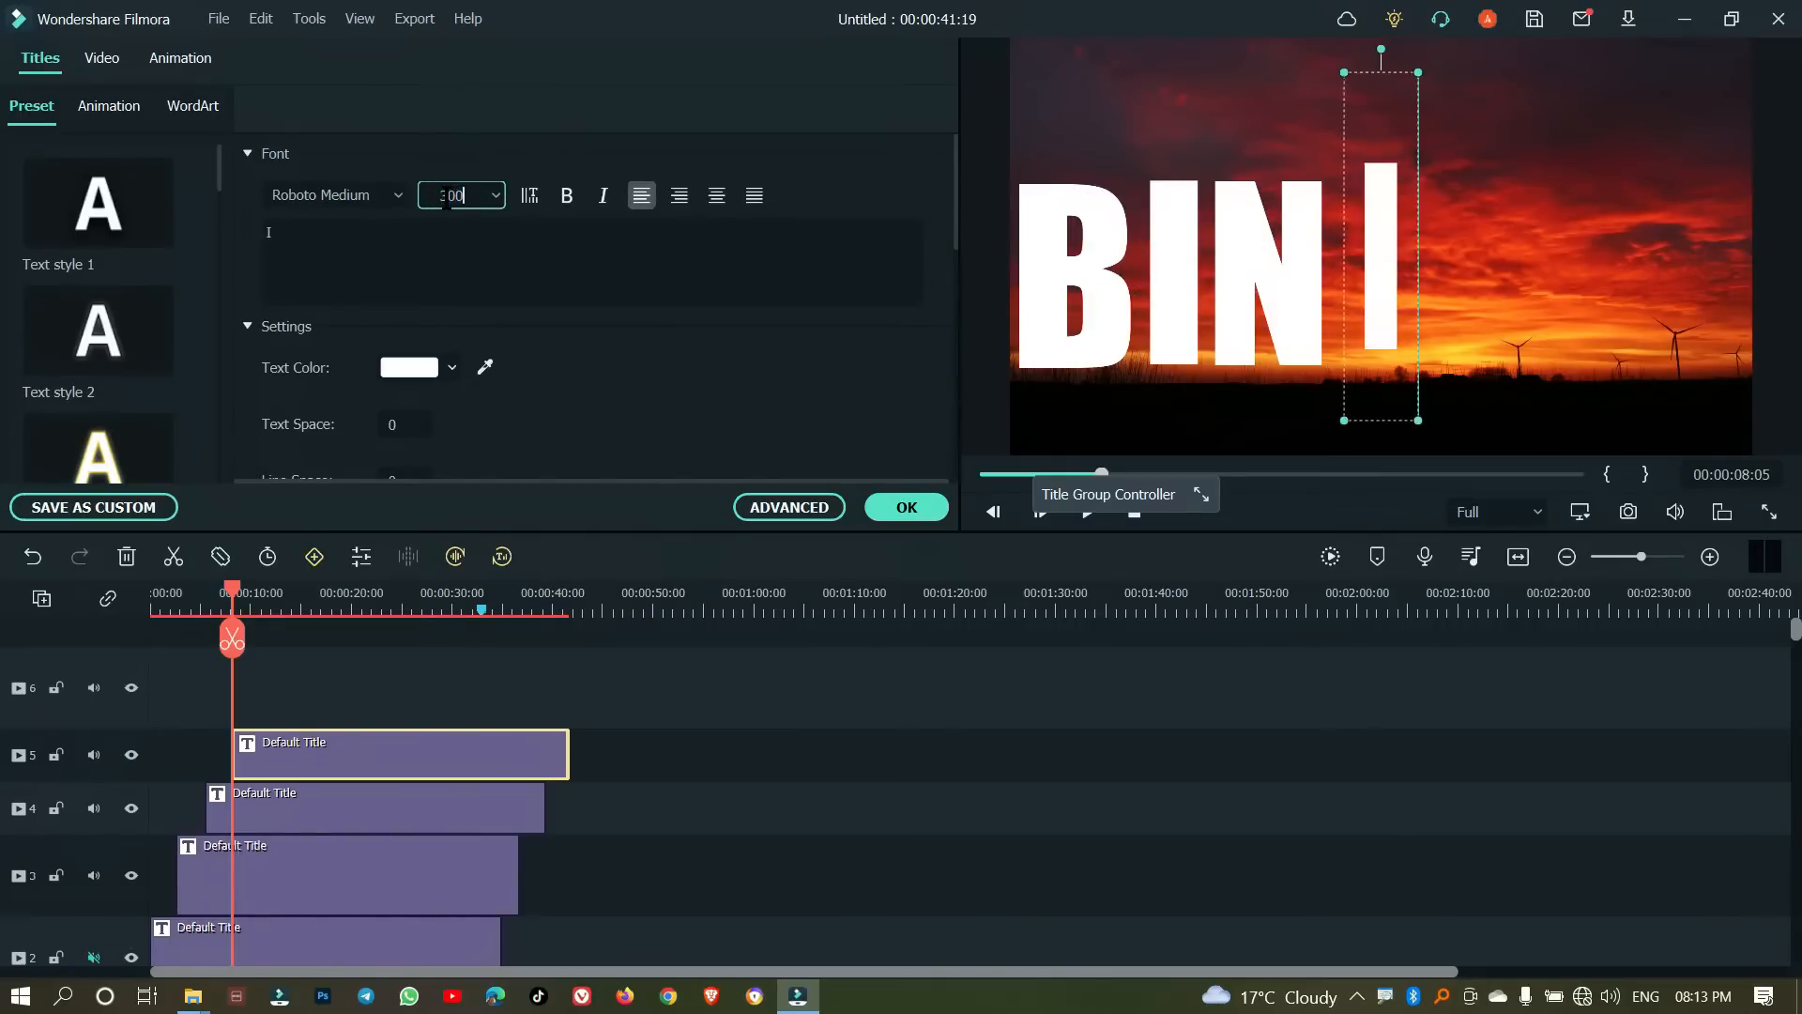
{"action": "left_click", "coordinate": [370, 197]}
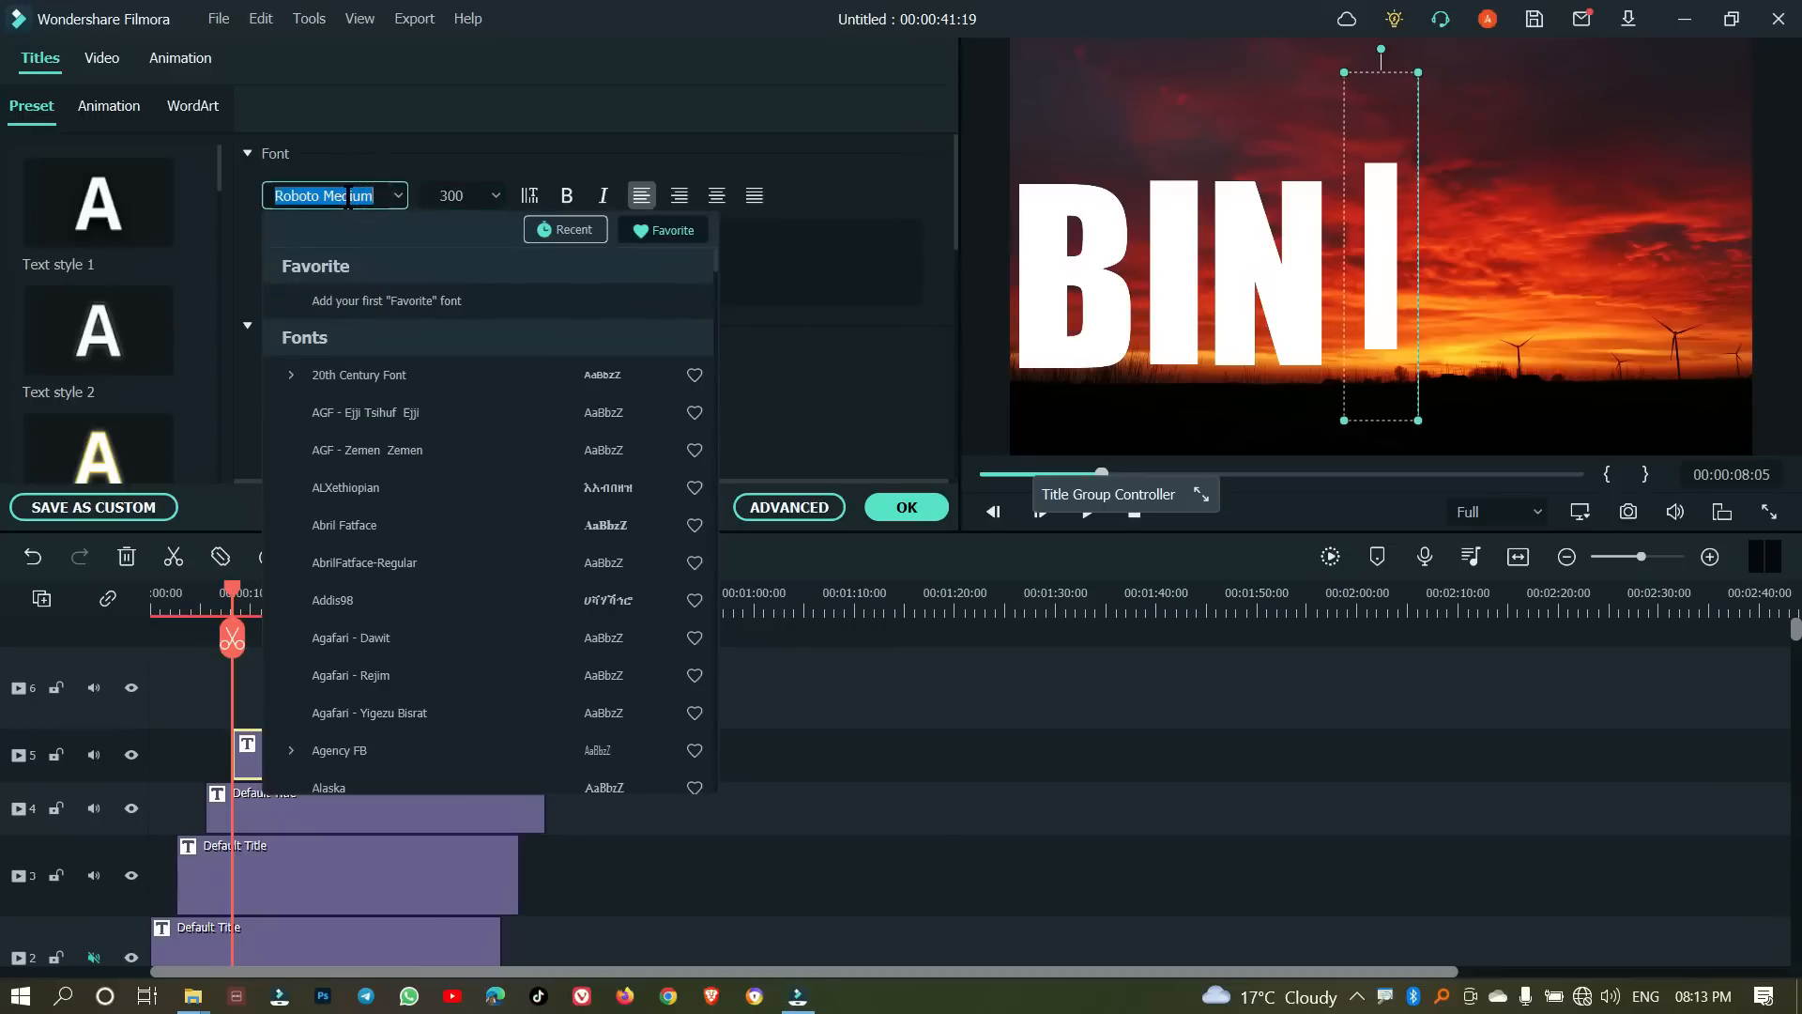
{"action": "type", "text": "IMPA"}
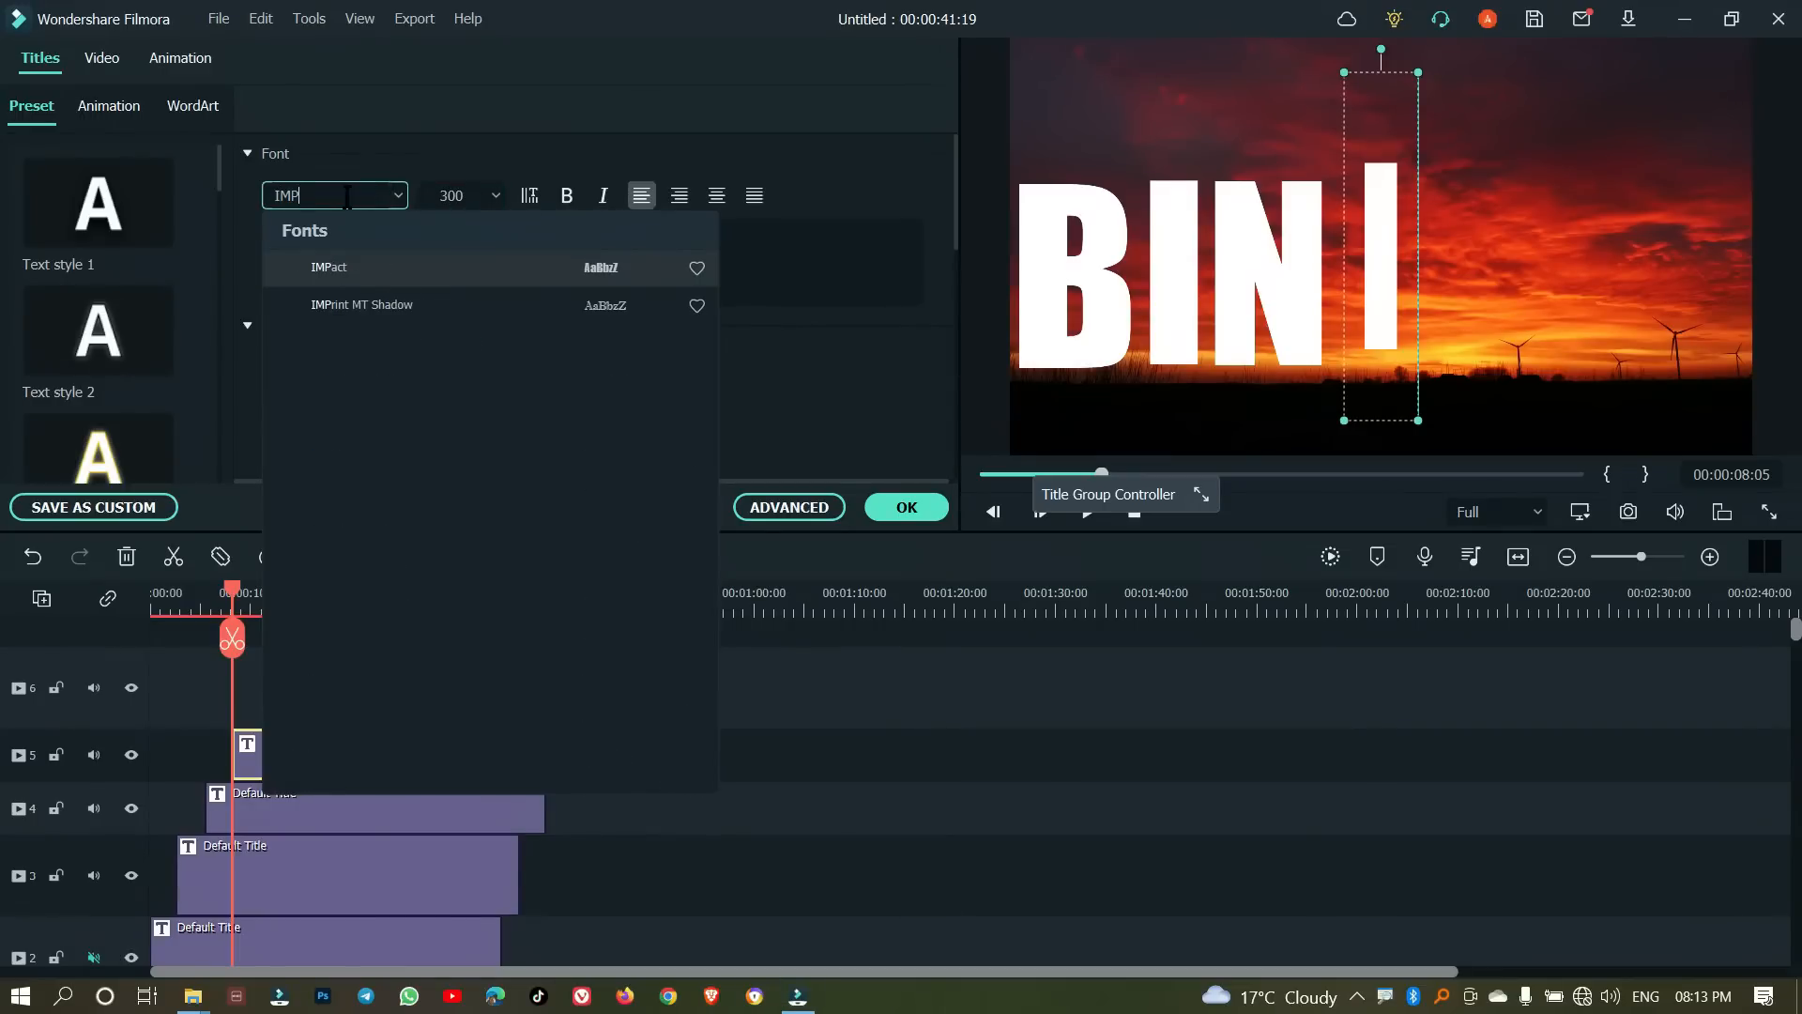
{"action": "key", "text": "Return"}
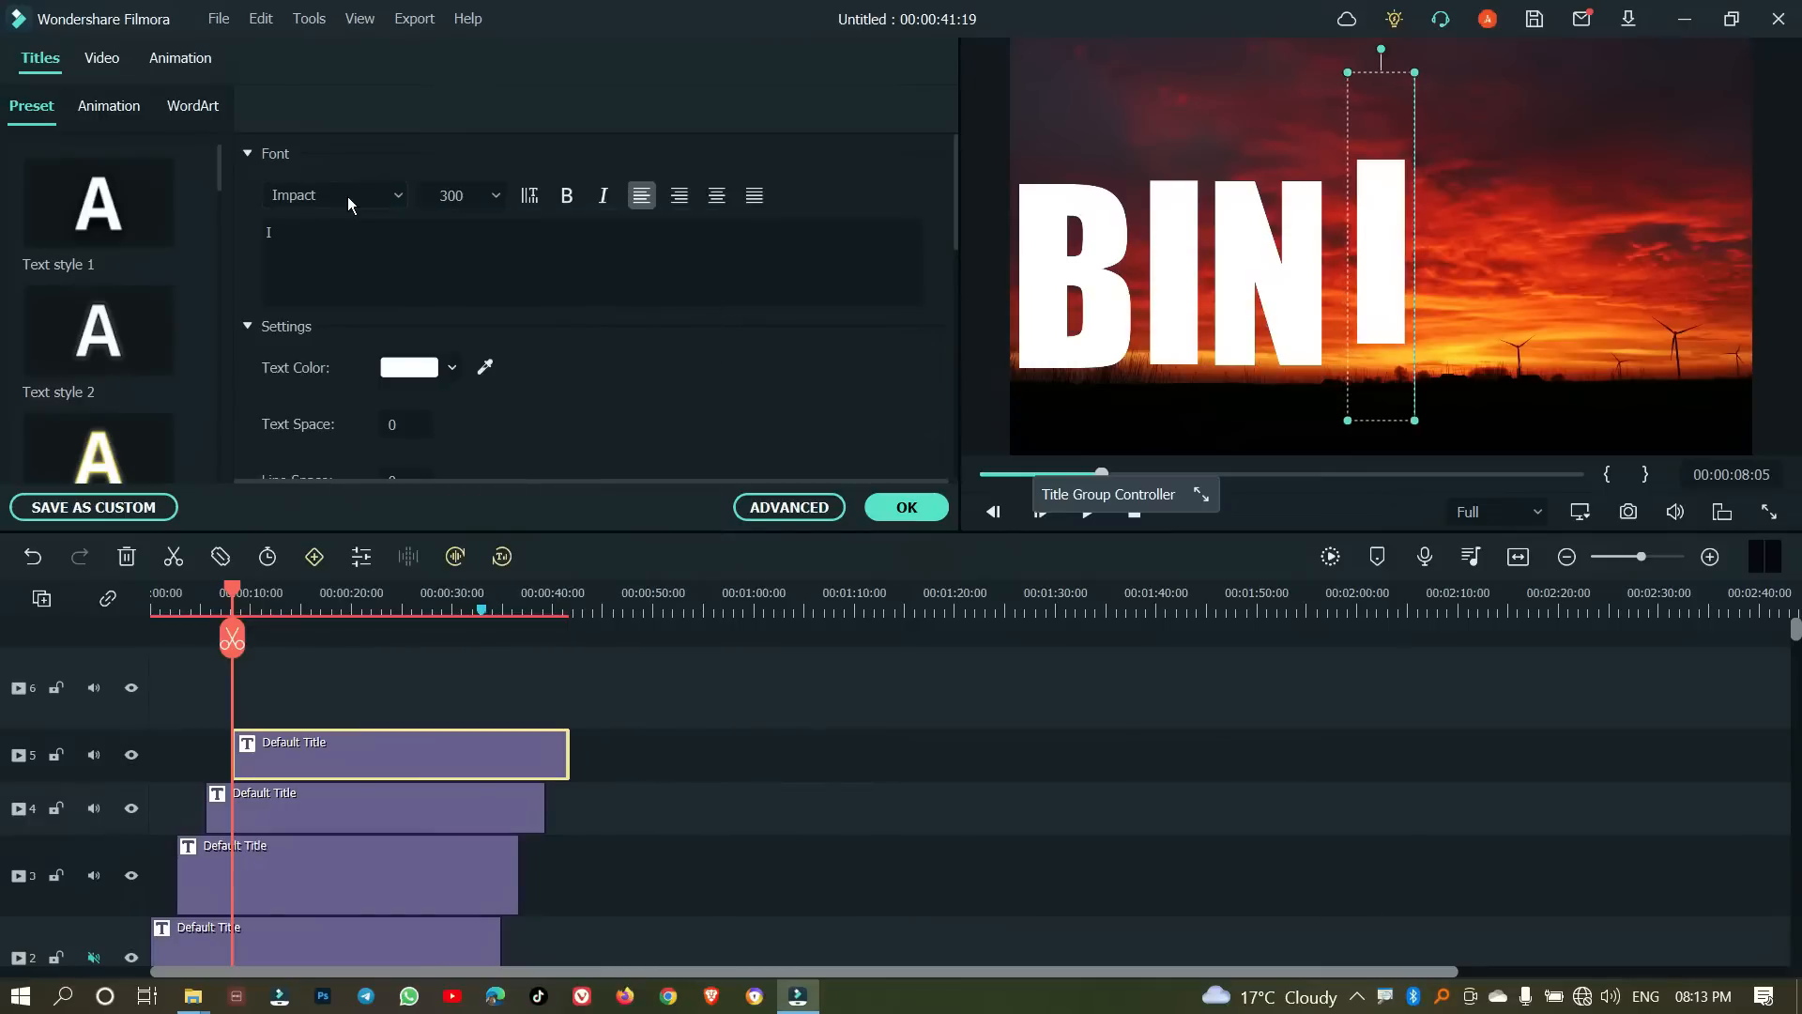
Step: Move the fourth title's letter I directly to the right of the N and accept the title edits
{"action": "left_click", "coordinate": [1479, 293]}
{"action": "left_click_drag", "start_coordinate": [1384, 273], "coordinate": [1372, 294]}
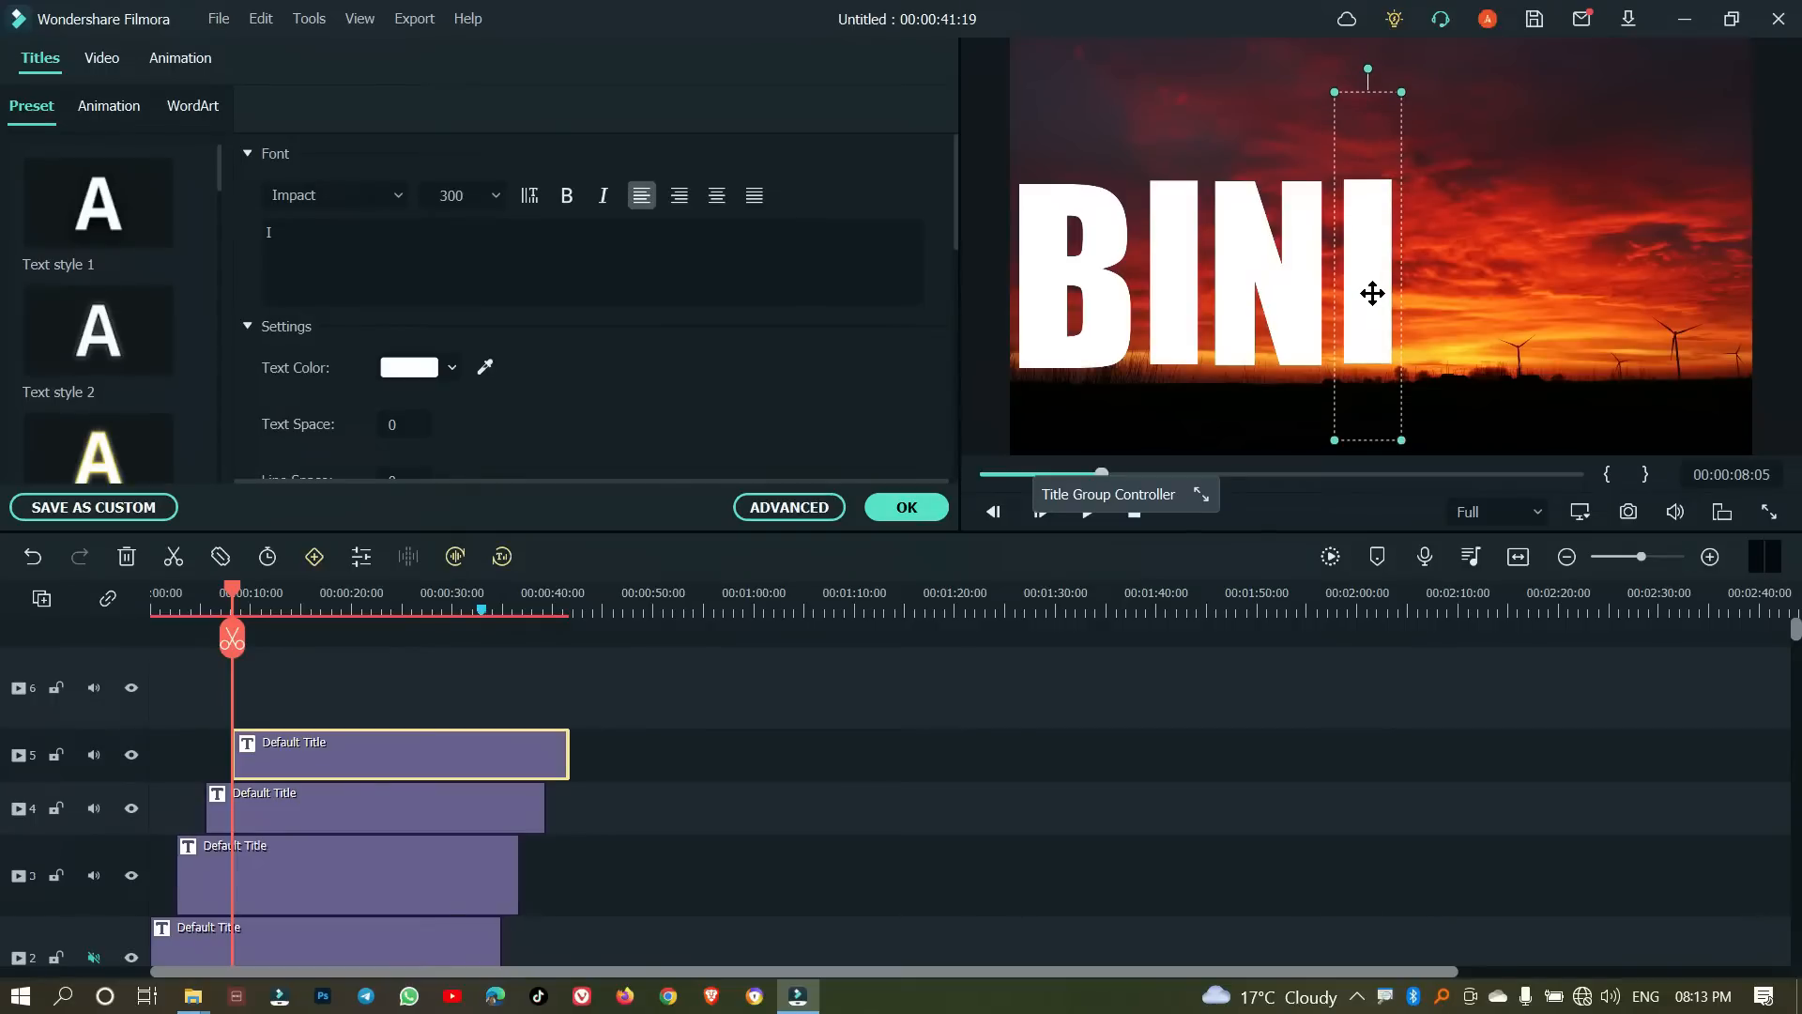
{"action": "left_click", "coordinate": [1533, 286]}
{"action": "left_click", "coordinate": [907, 507]}
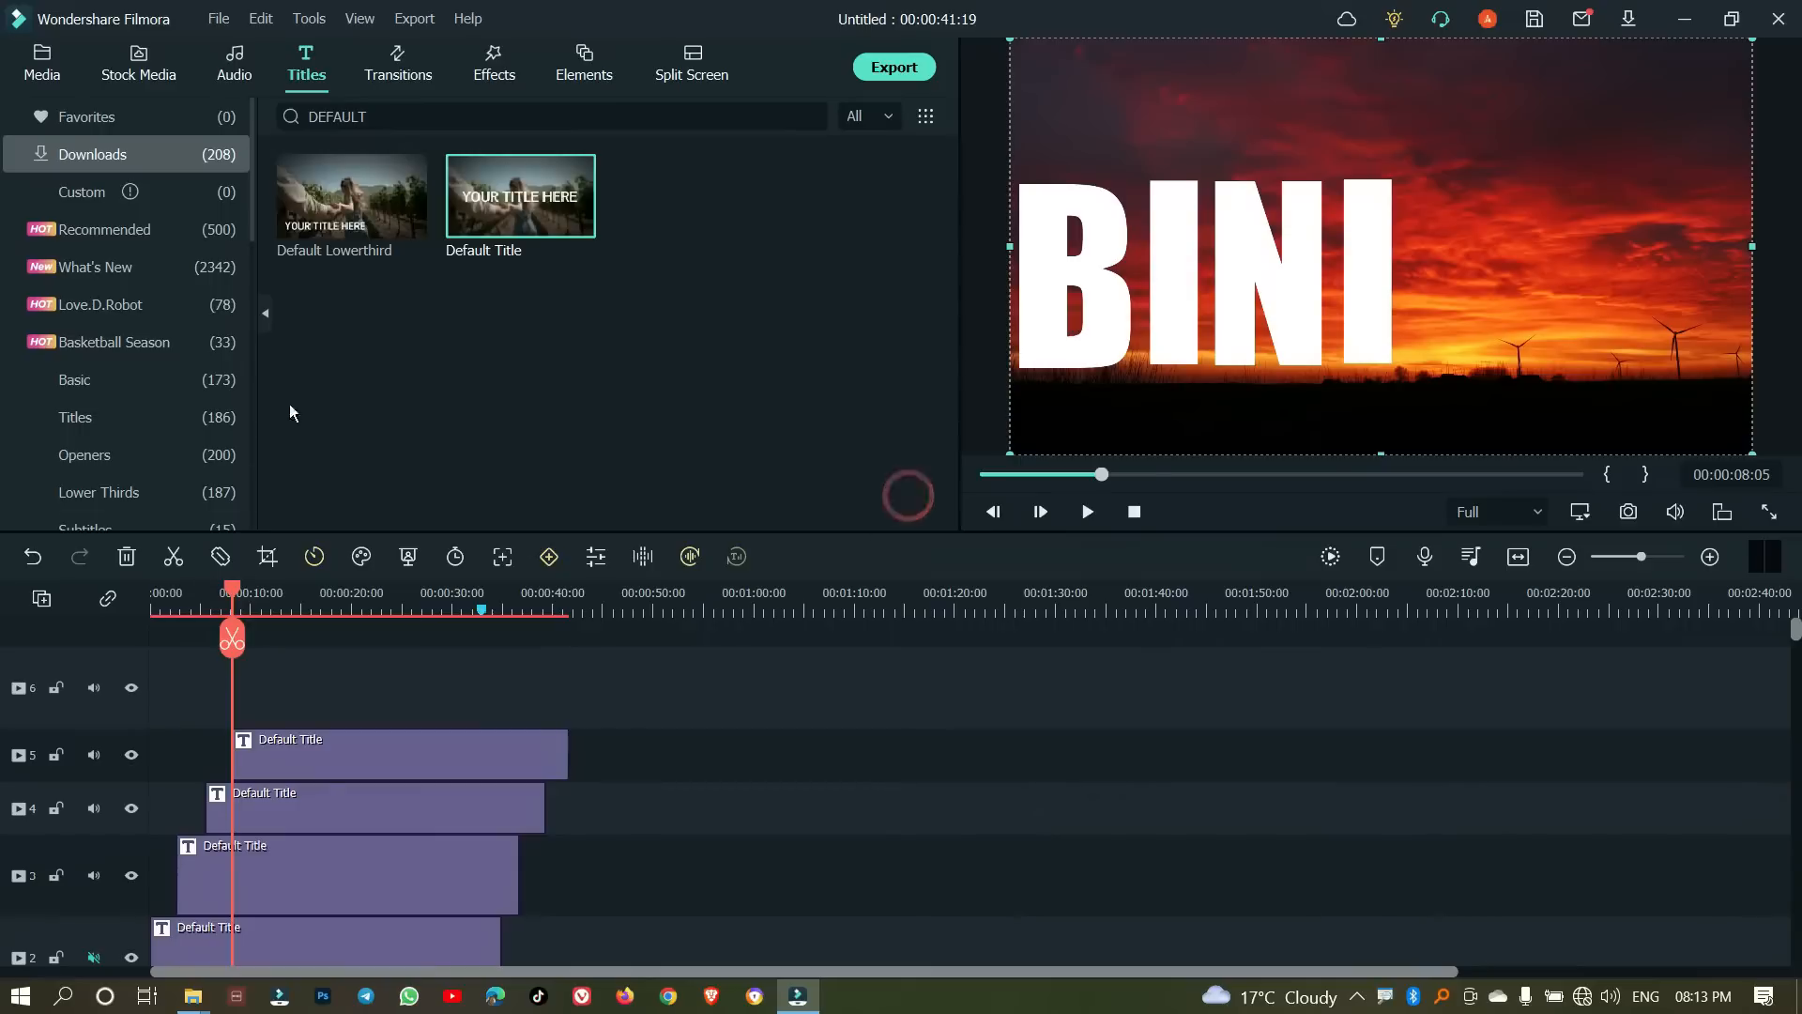
Step: Place a fifth Default Title on track 6 starting at about 00:00:12:28 and replace its text box with a new one in the advanced editor
{"action": "left_click_drag", "start_coordinate": [488, 192], "coordinate": [606, 718]}
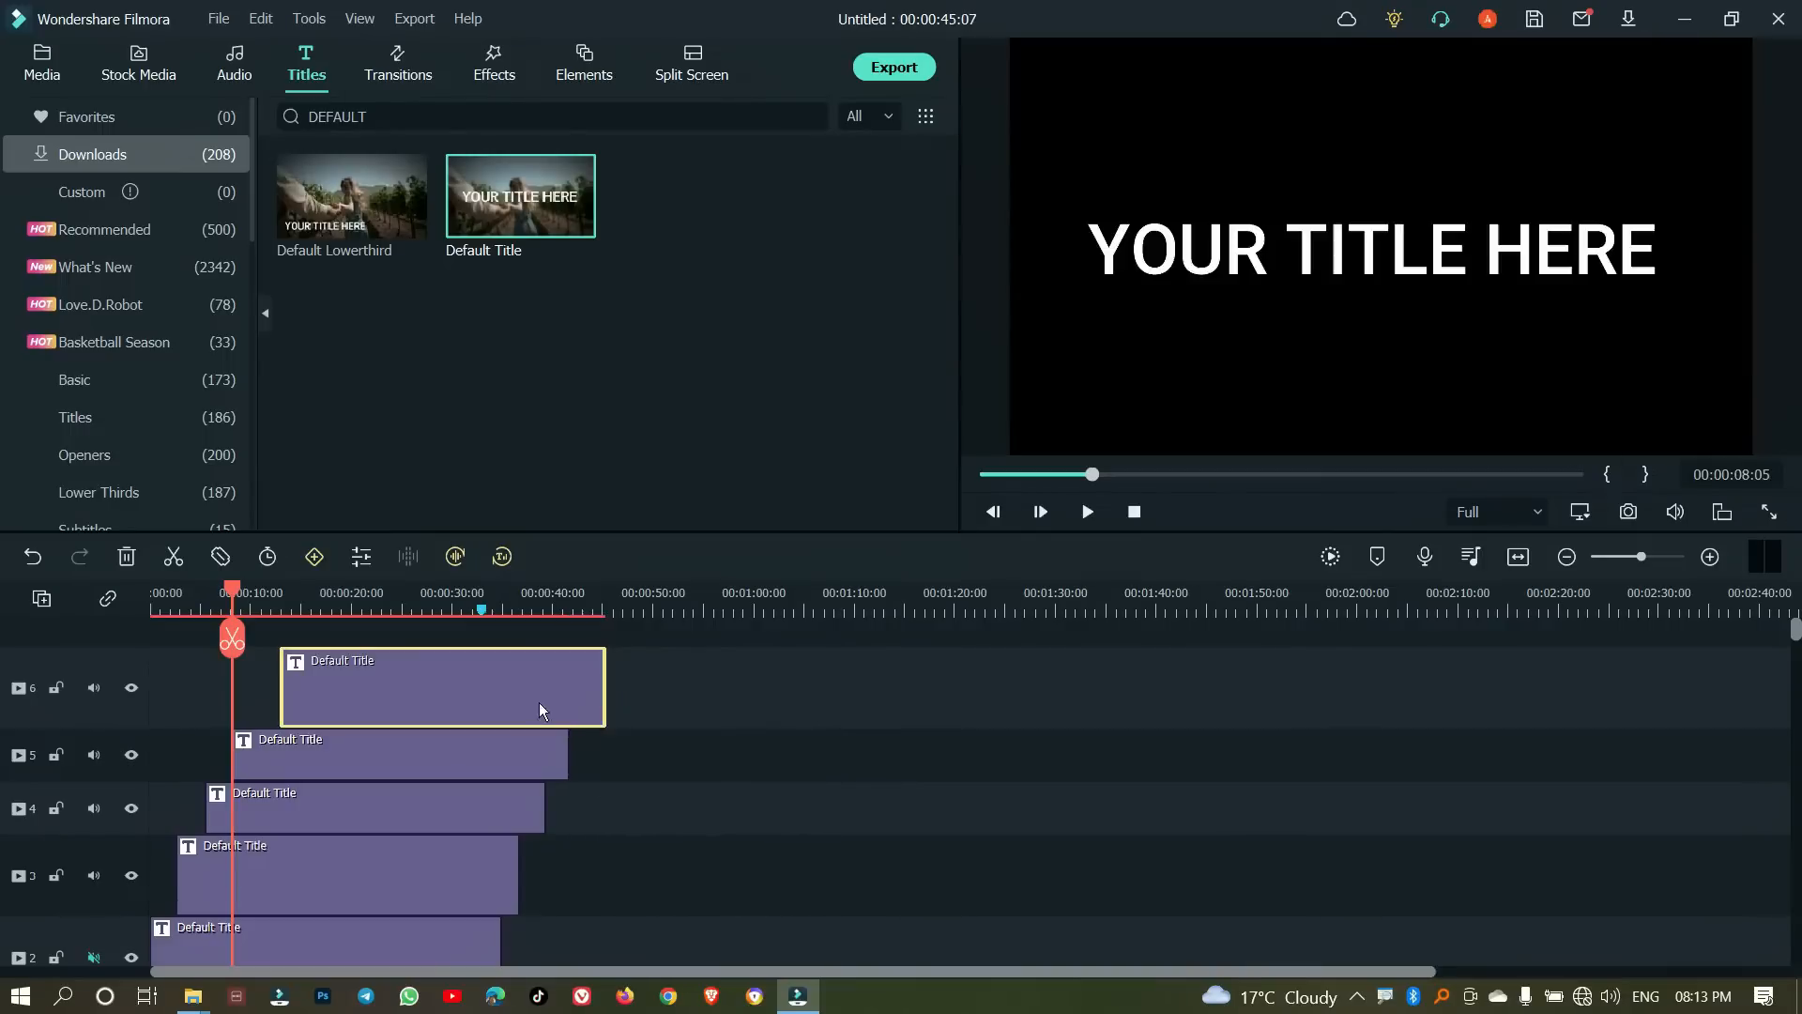
{"action": "double_click", "coordinate": [487, 683]}
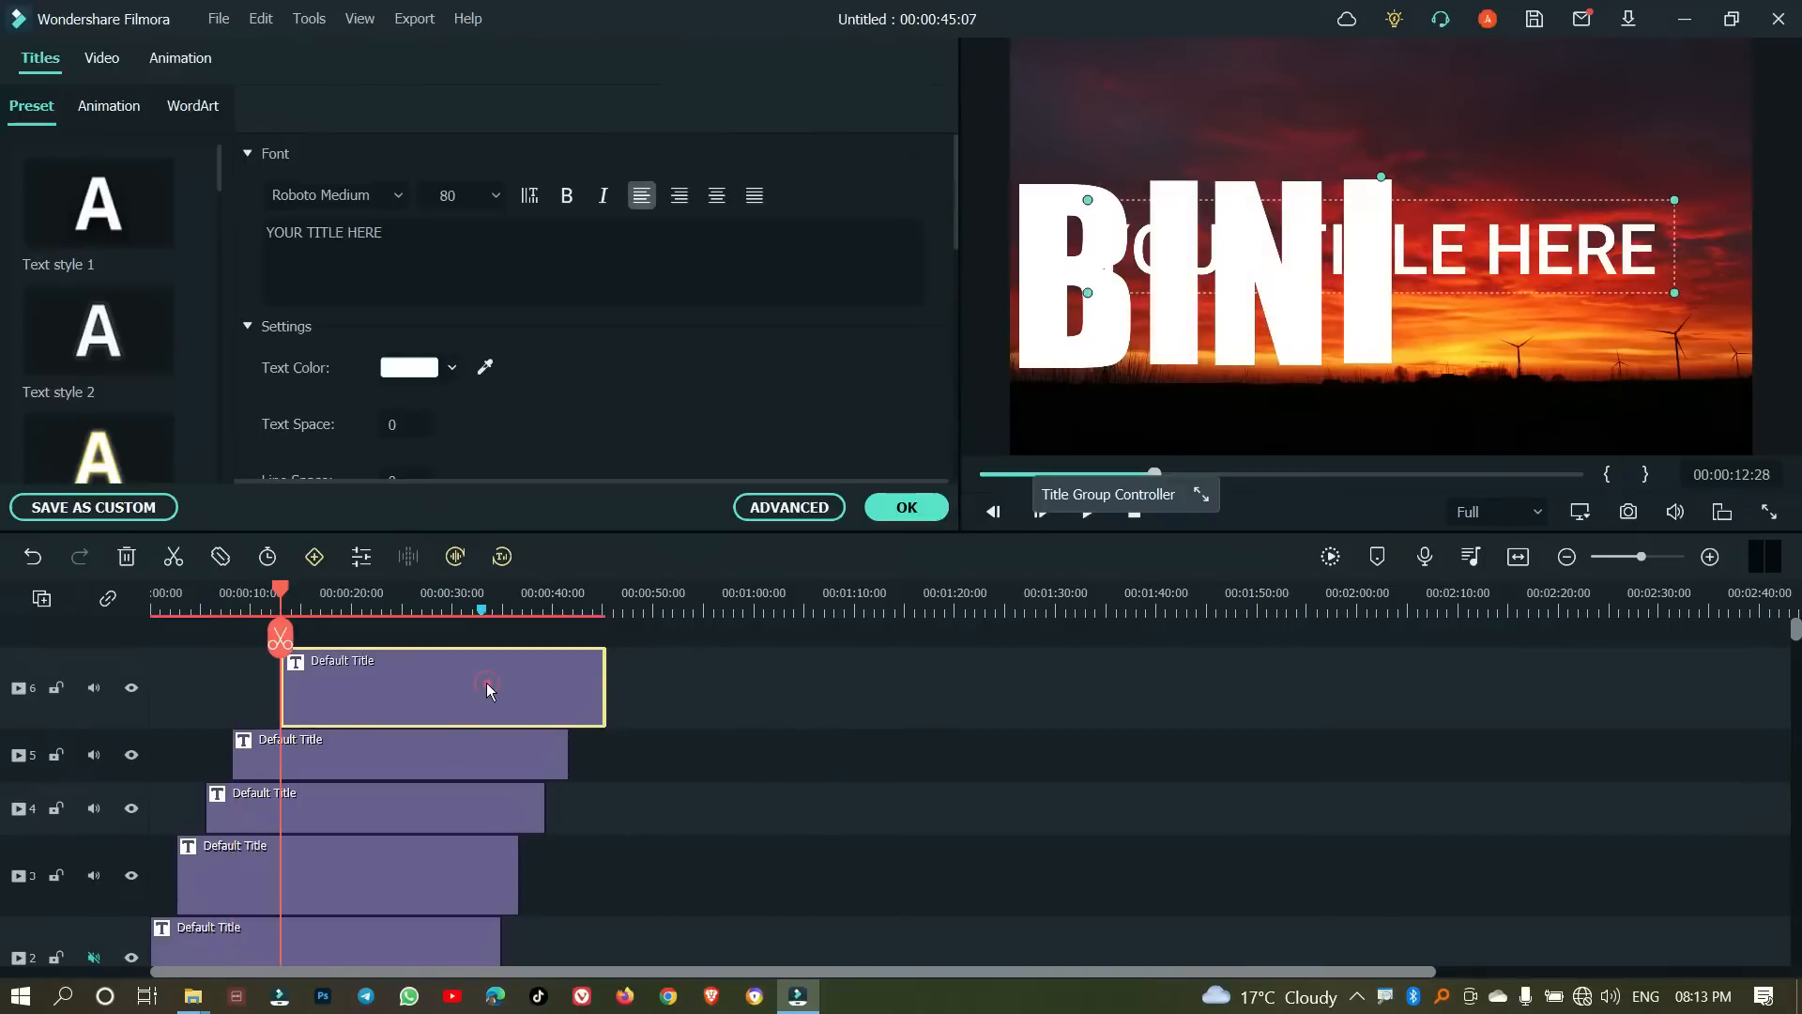
{"action": "left_click", "coordinate": [794, 507]}
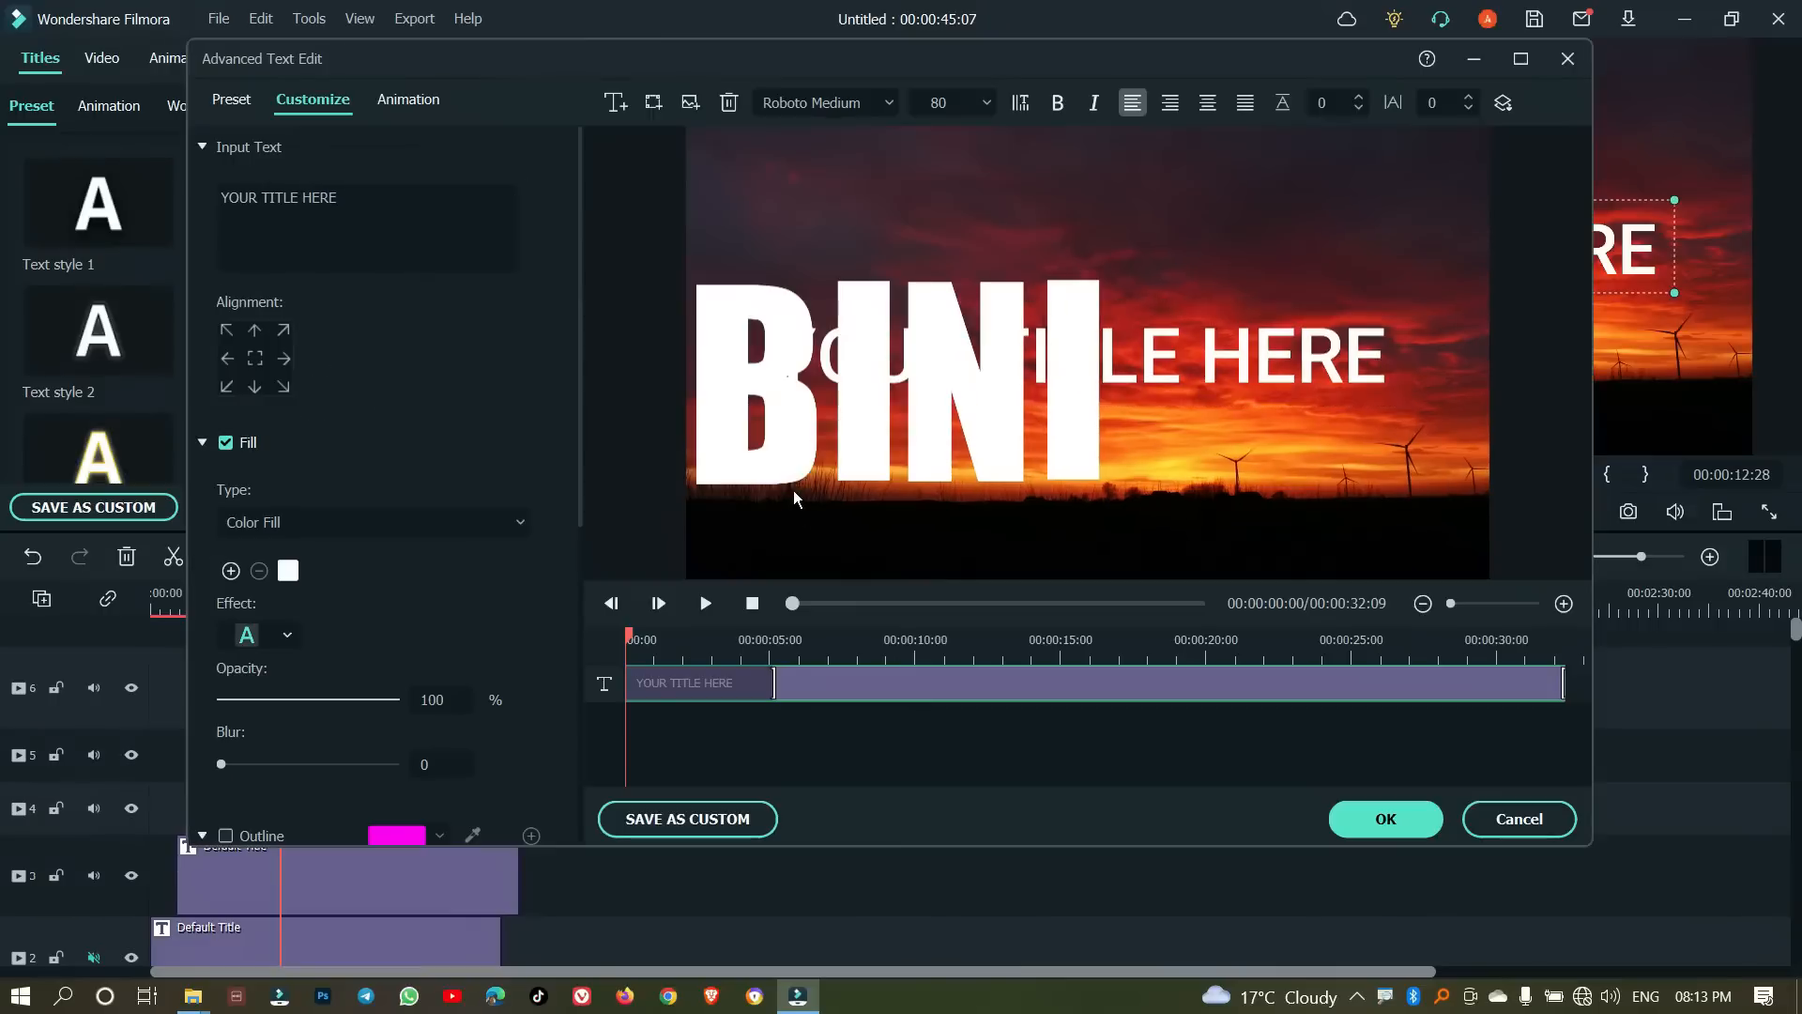
{"action": "left_click", "coordinate": [732, 103]}
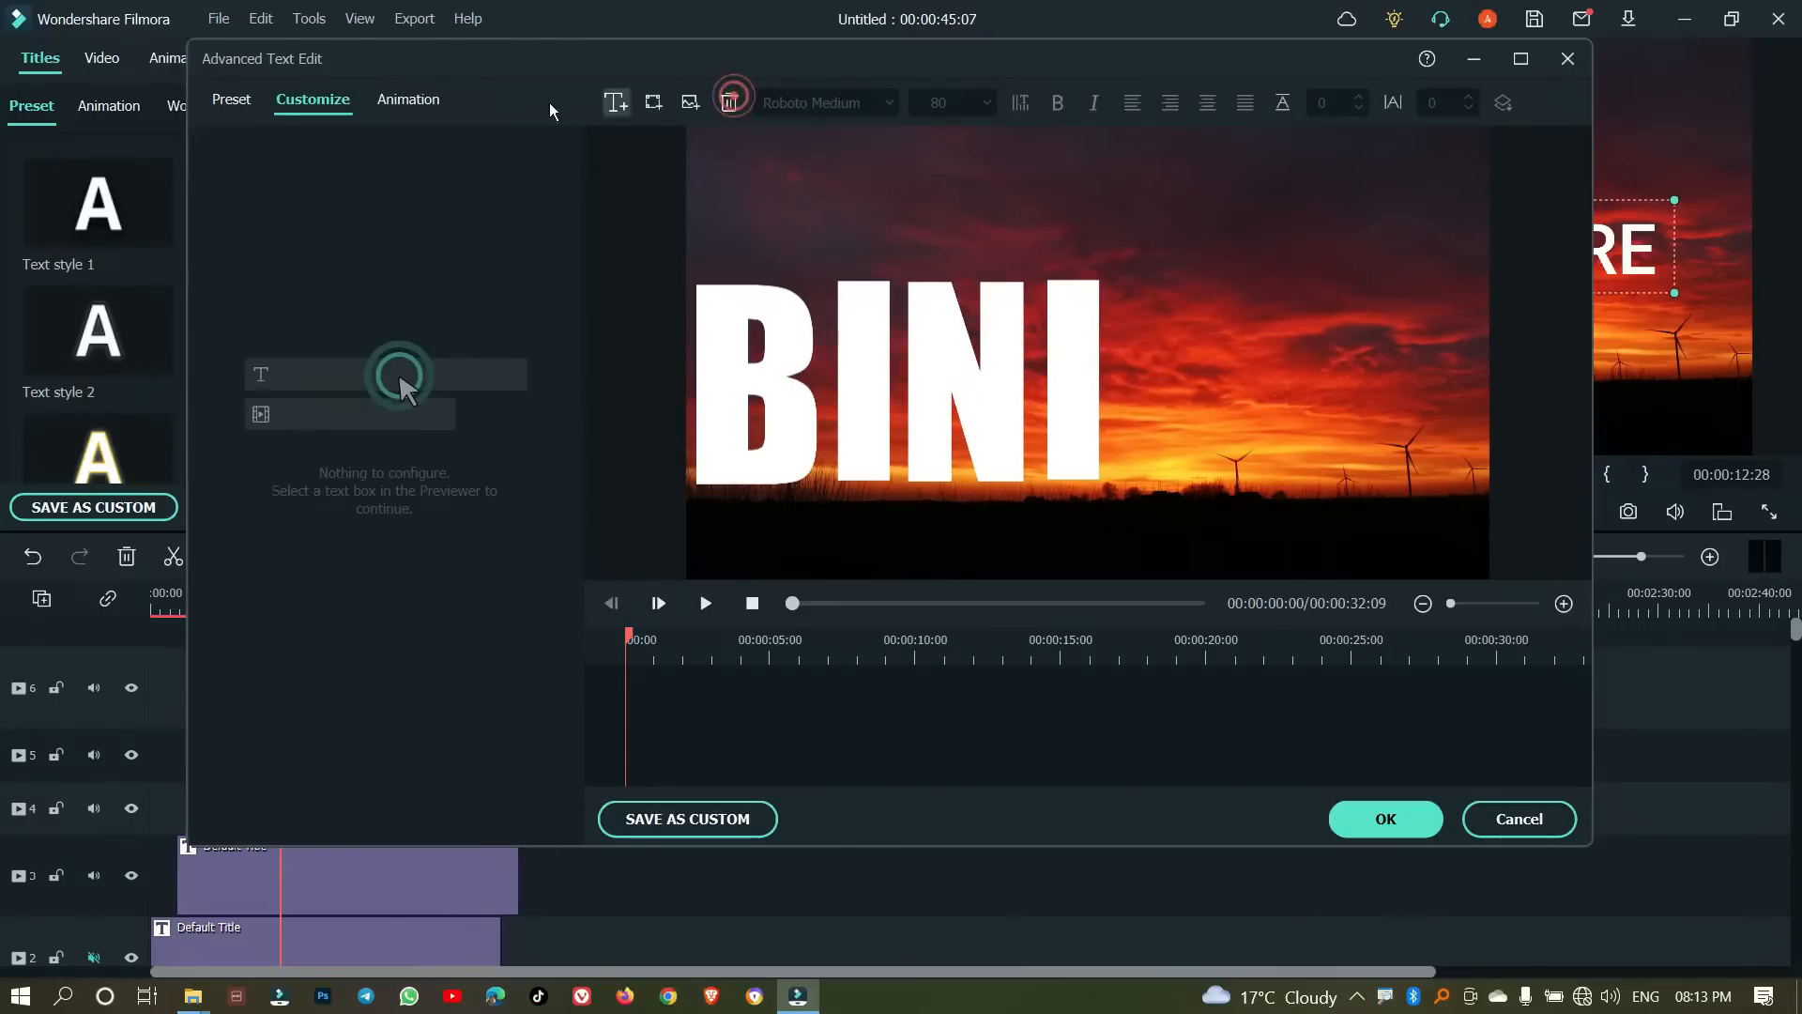
{"action": "left_click", "coordinate": [615, 103]}
Step: Change the text of the fifth title's new text box to "H"
{"action": "left_click", "coordinate": [287, 205]}
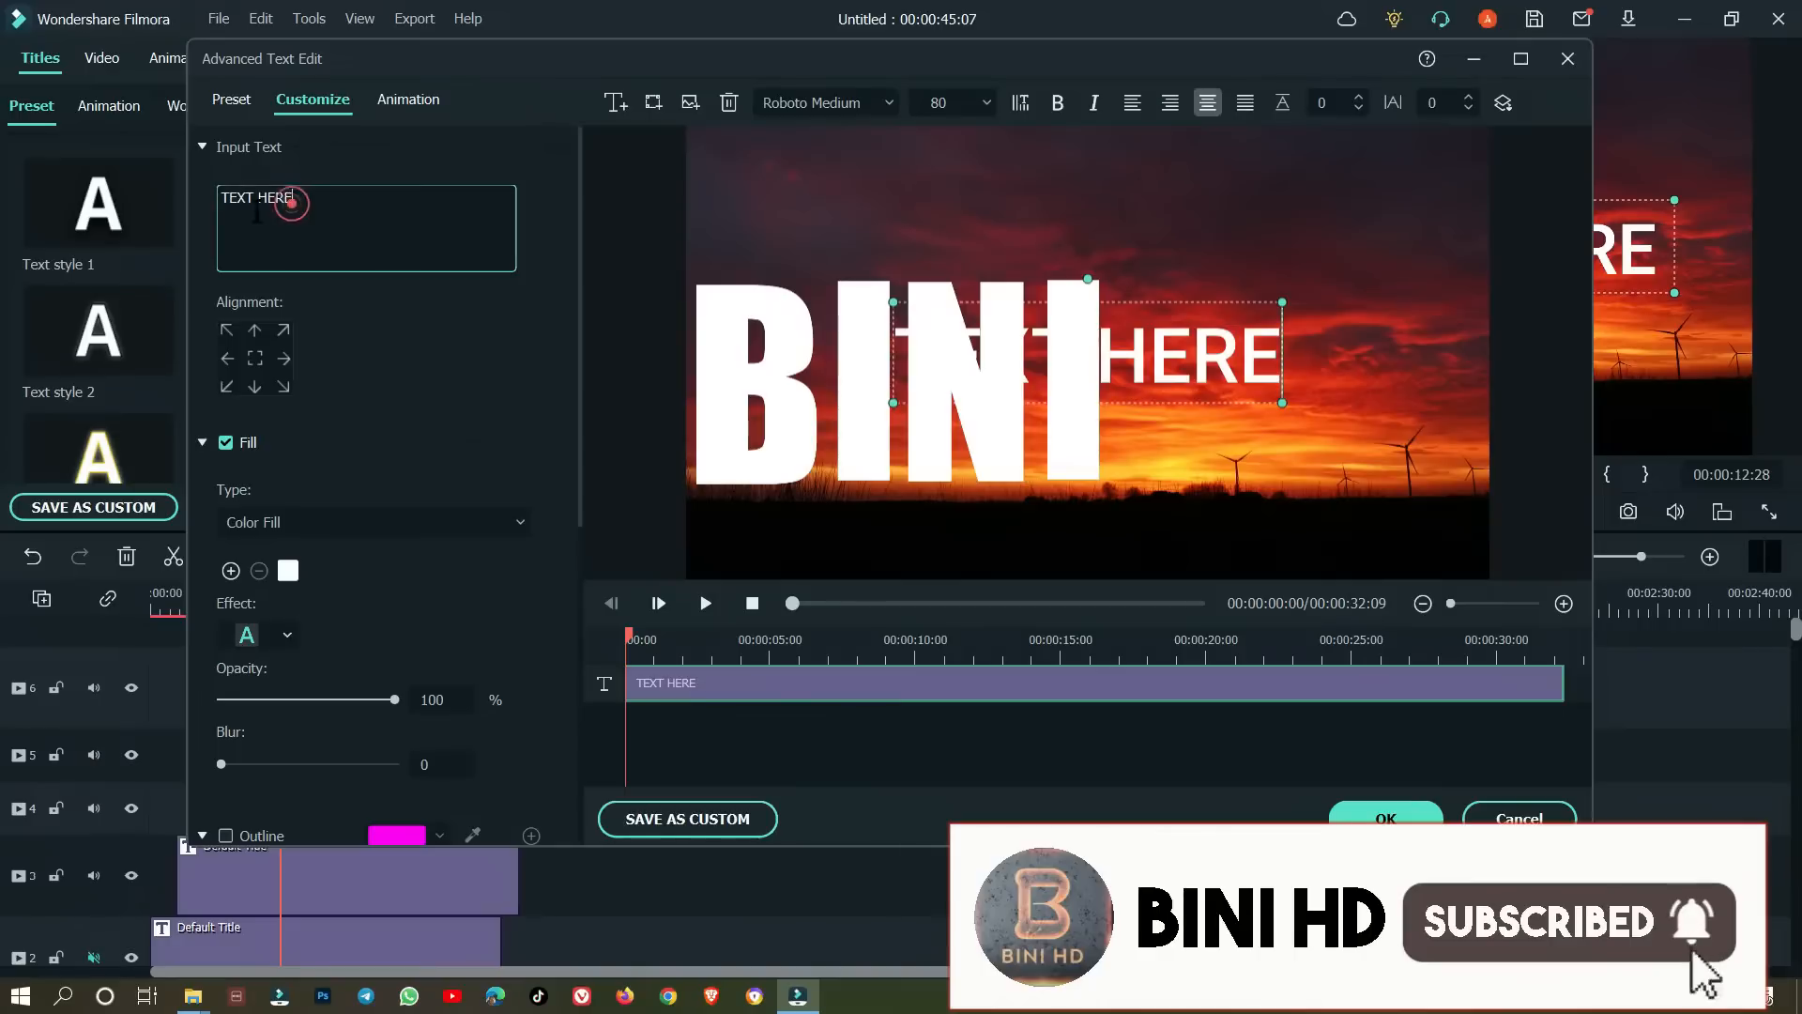
{"action": "left_click_drag", "start_coordinate": [297, 199], "coordinate": [215, 200]}
{"action": "type", "text": "H"}
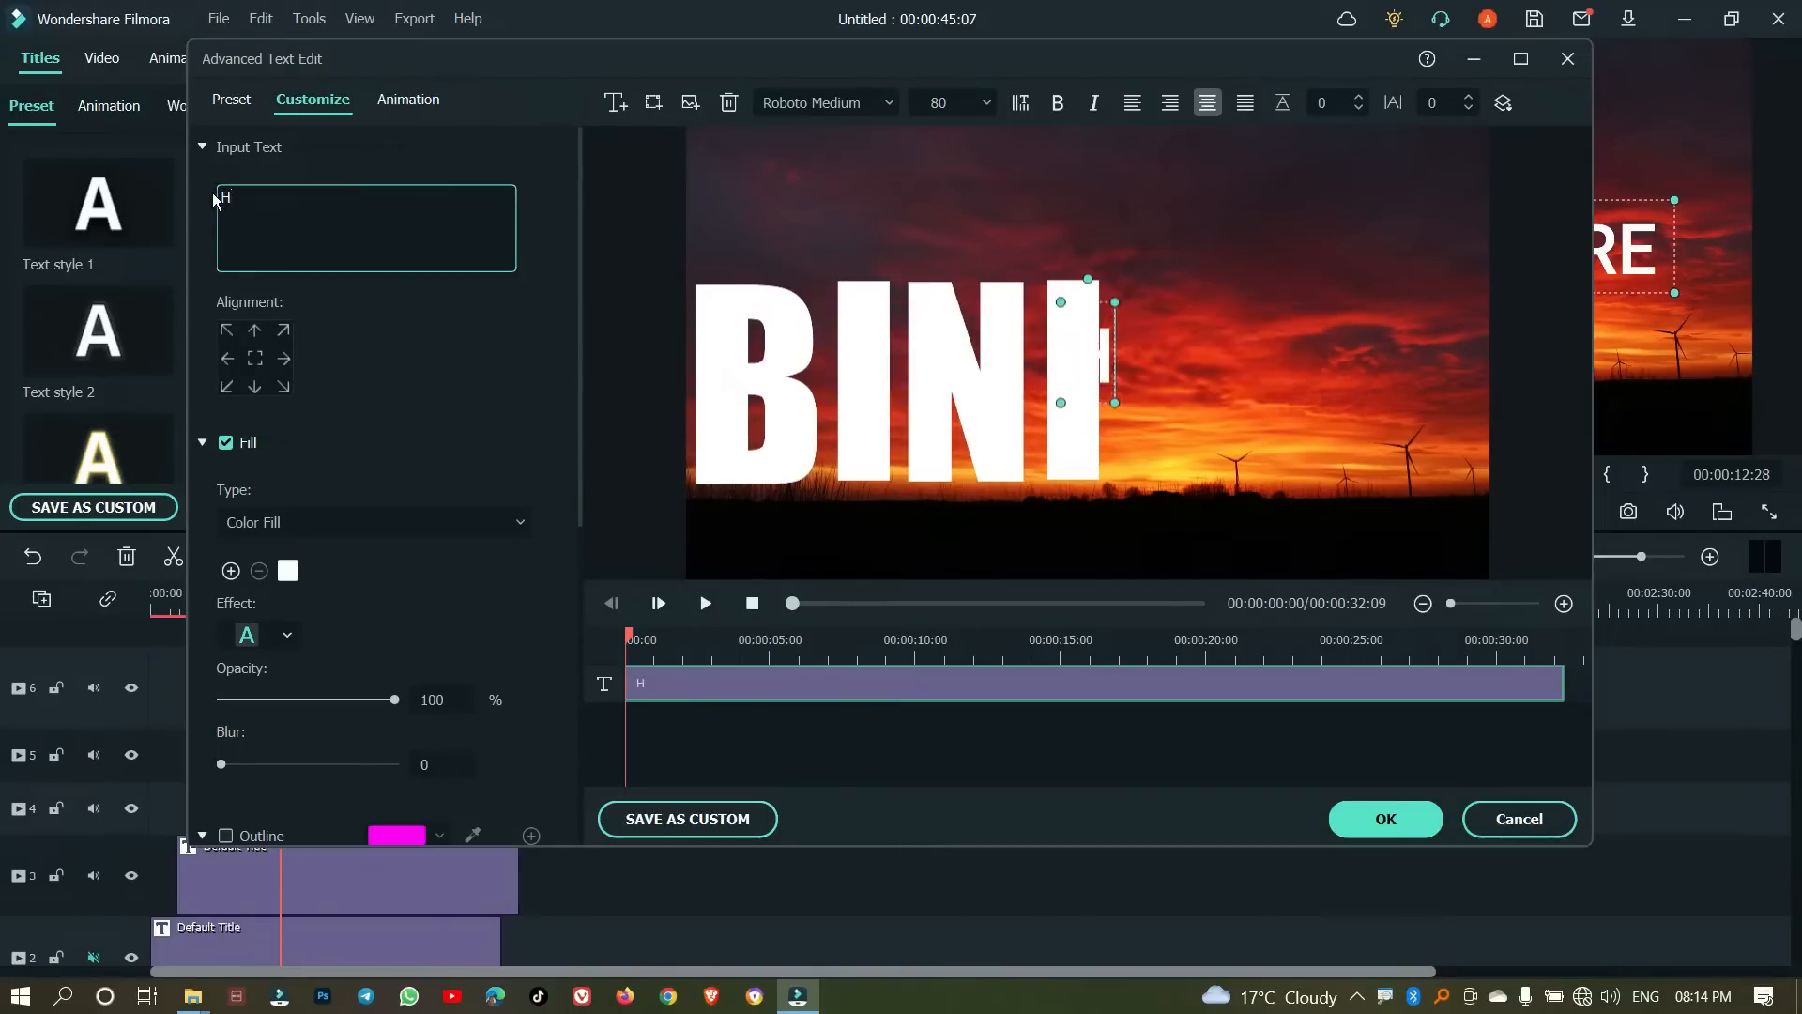
Step: Set the fifth title's letter H to the Impact font at size 300
{"action": "left_click", "coordinate": [799, 93]}
{"action": "type", "text": "IMP"}
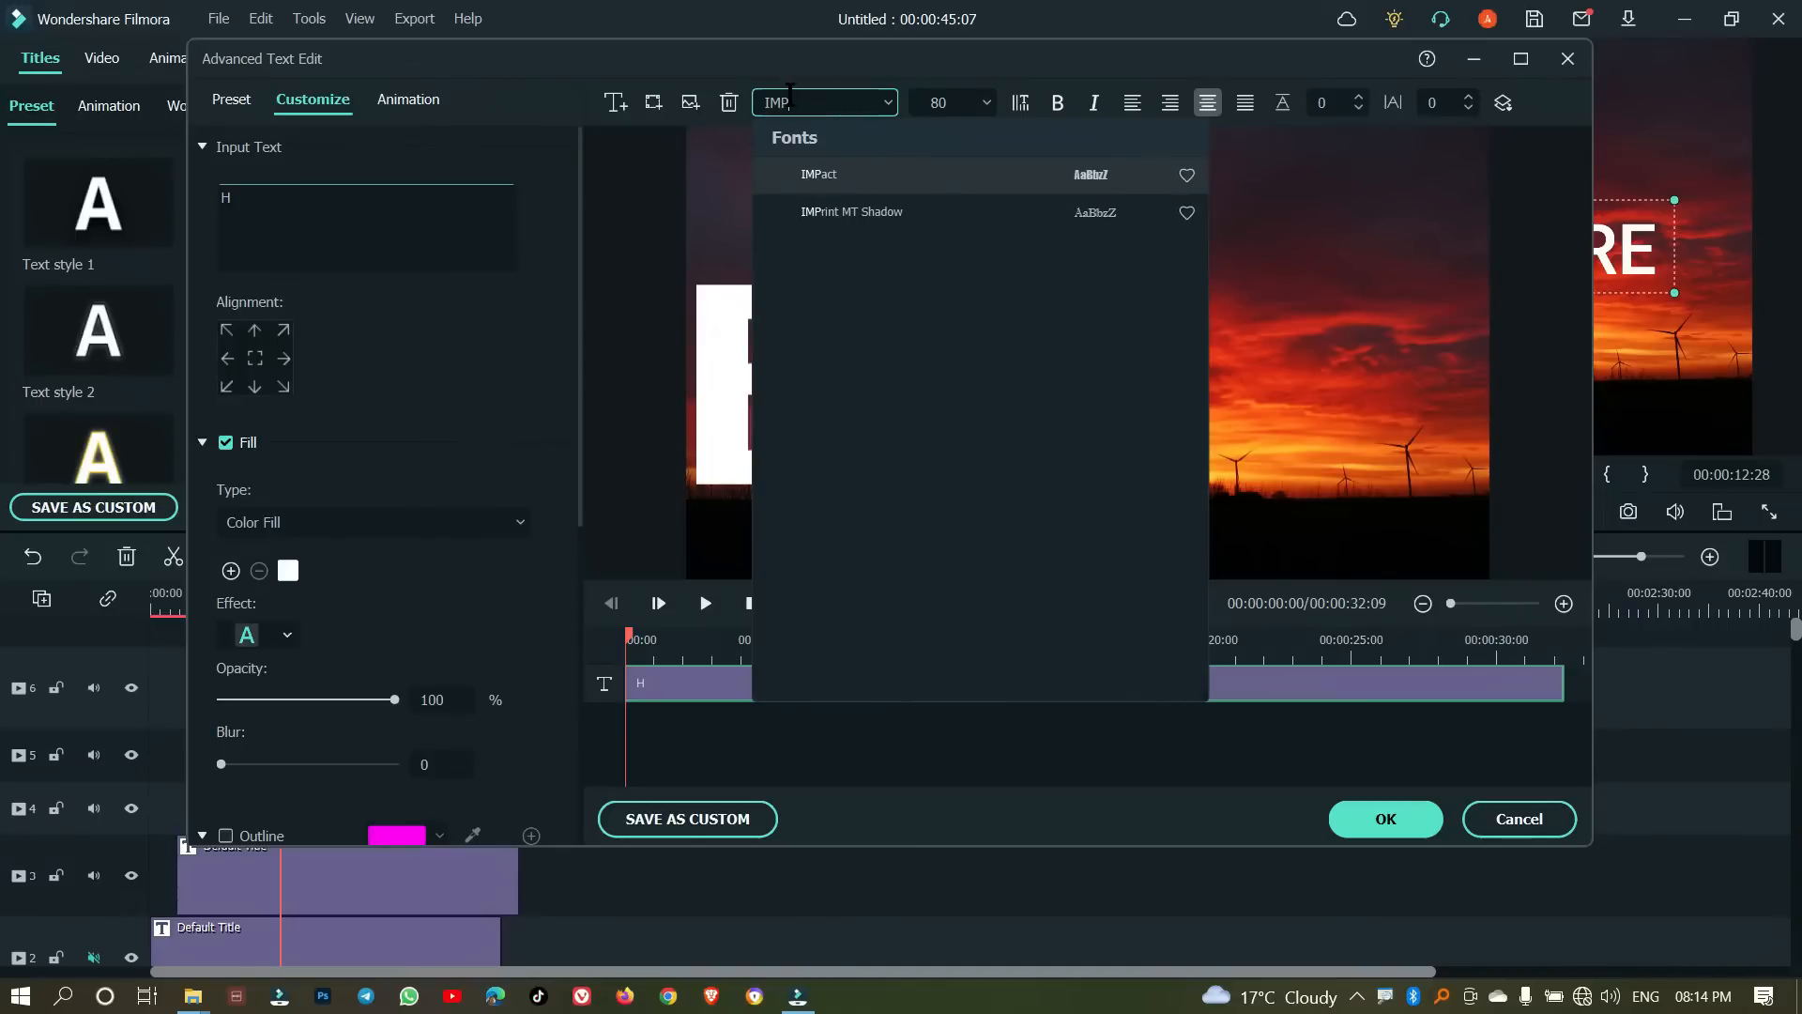
{"action": "key", "text": "Return"}
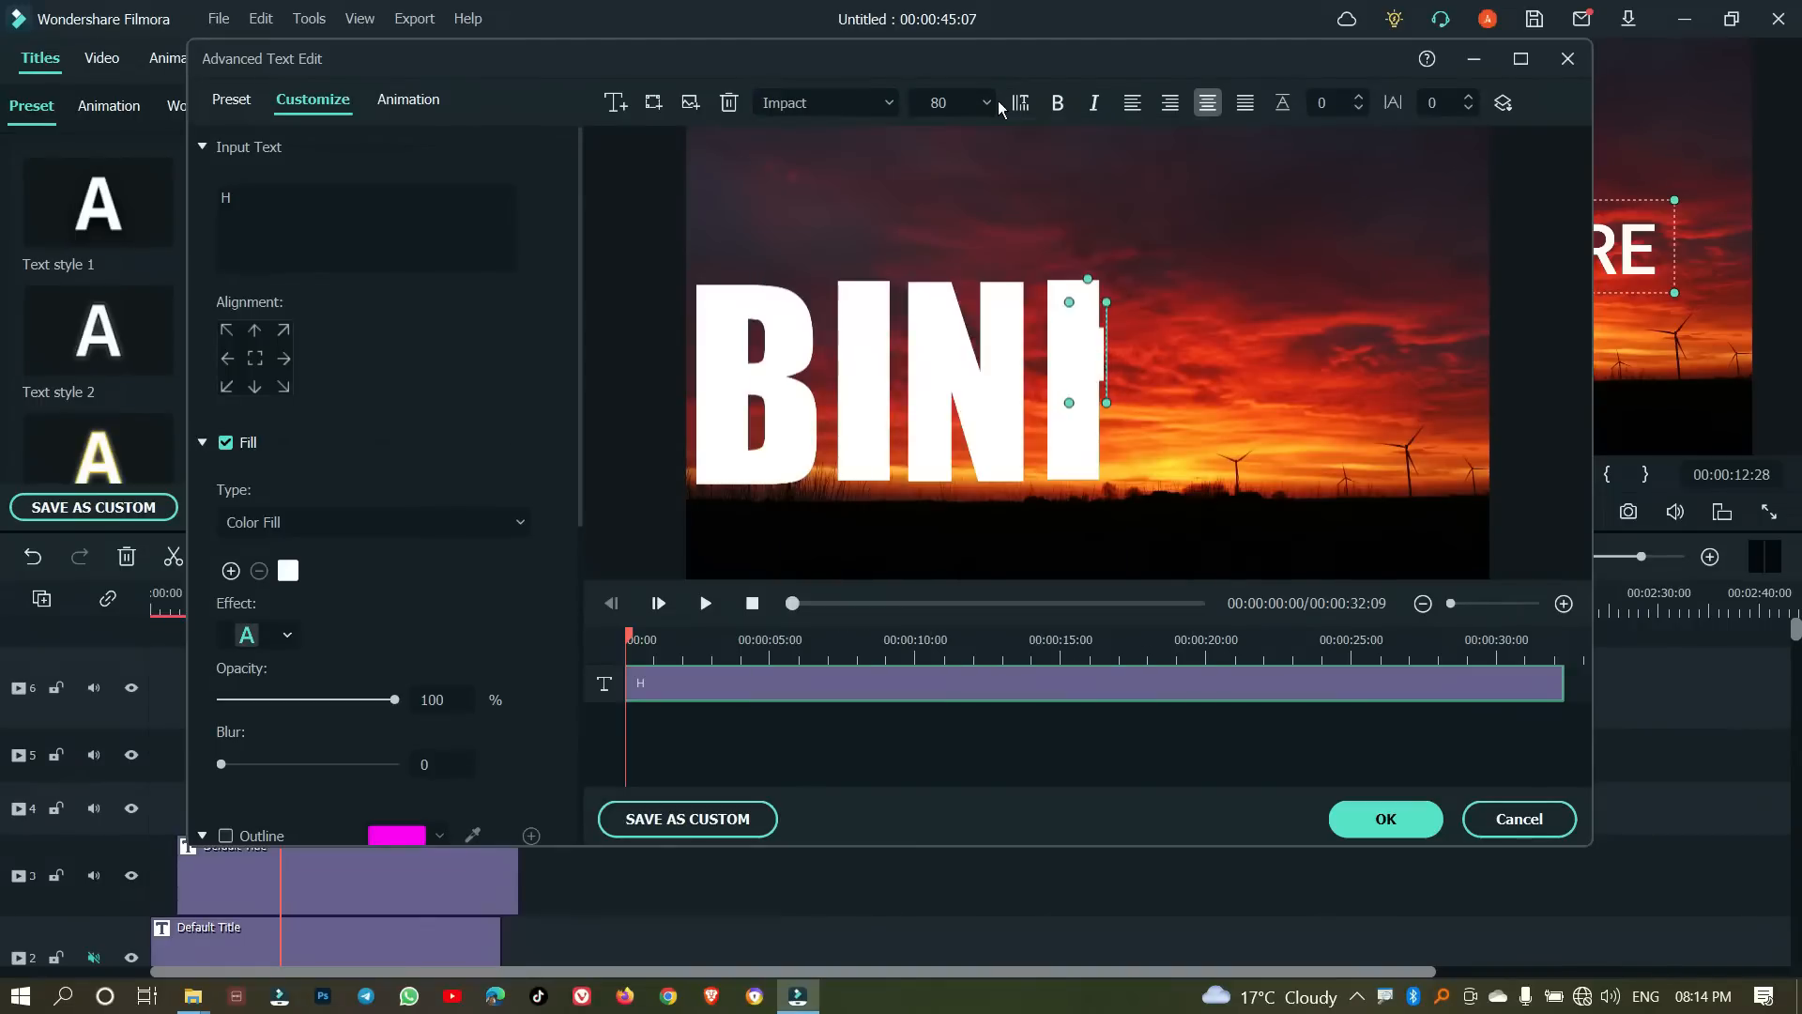
{"action": "double_click", "coordinate": [939, 94]}
{"action": "type", "text": "300"}
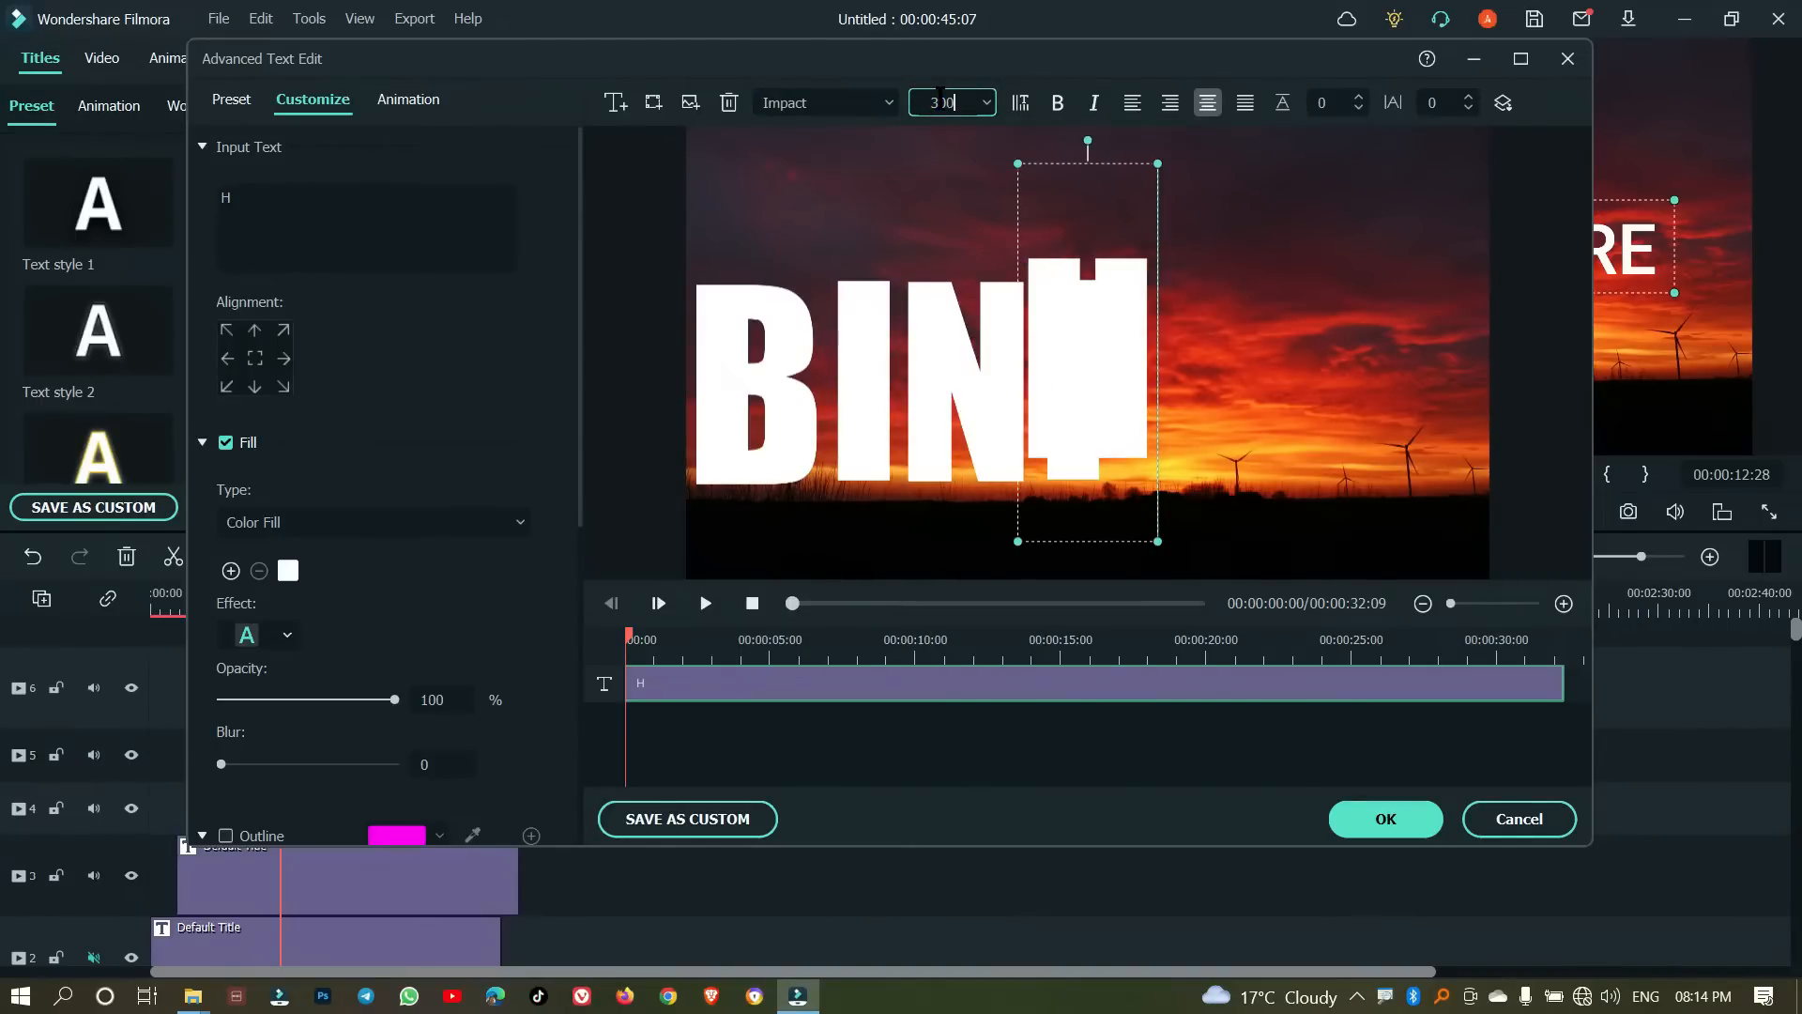
Step: Move the fifth title's letter H to the right of BINI with a word gap, give it the Type Writer animation, and accept the edits
{"action": "left_click", "coordinate": [1256, 325]}
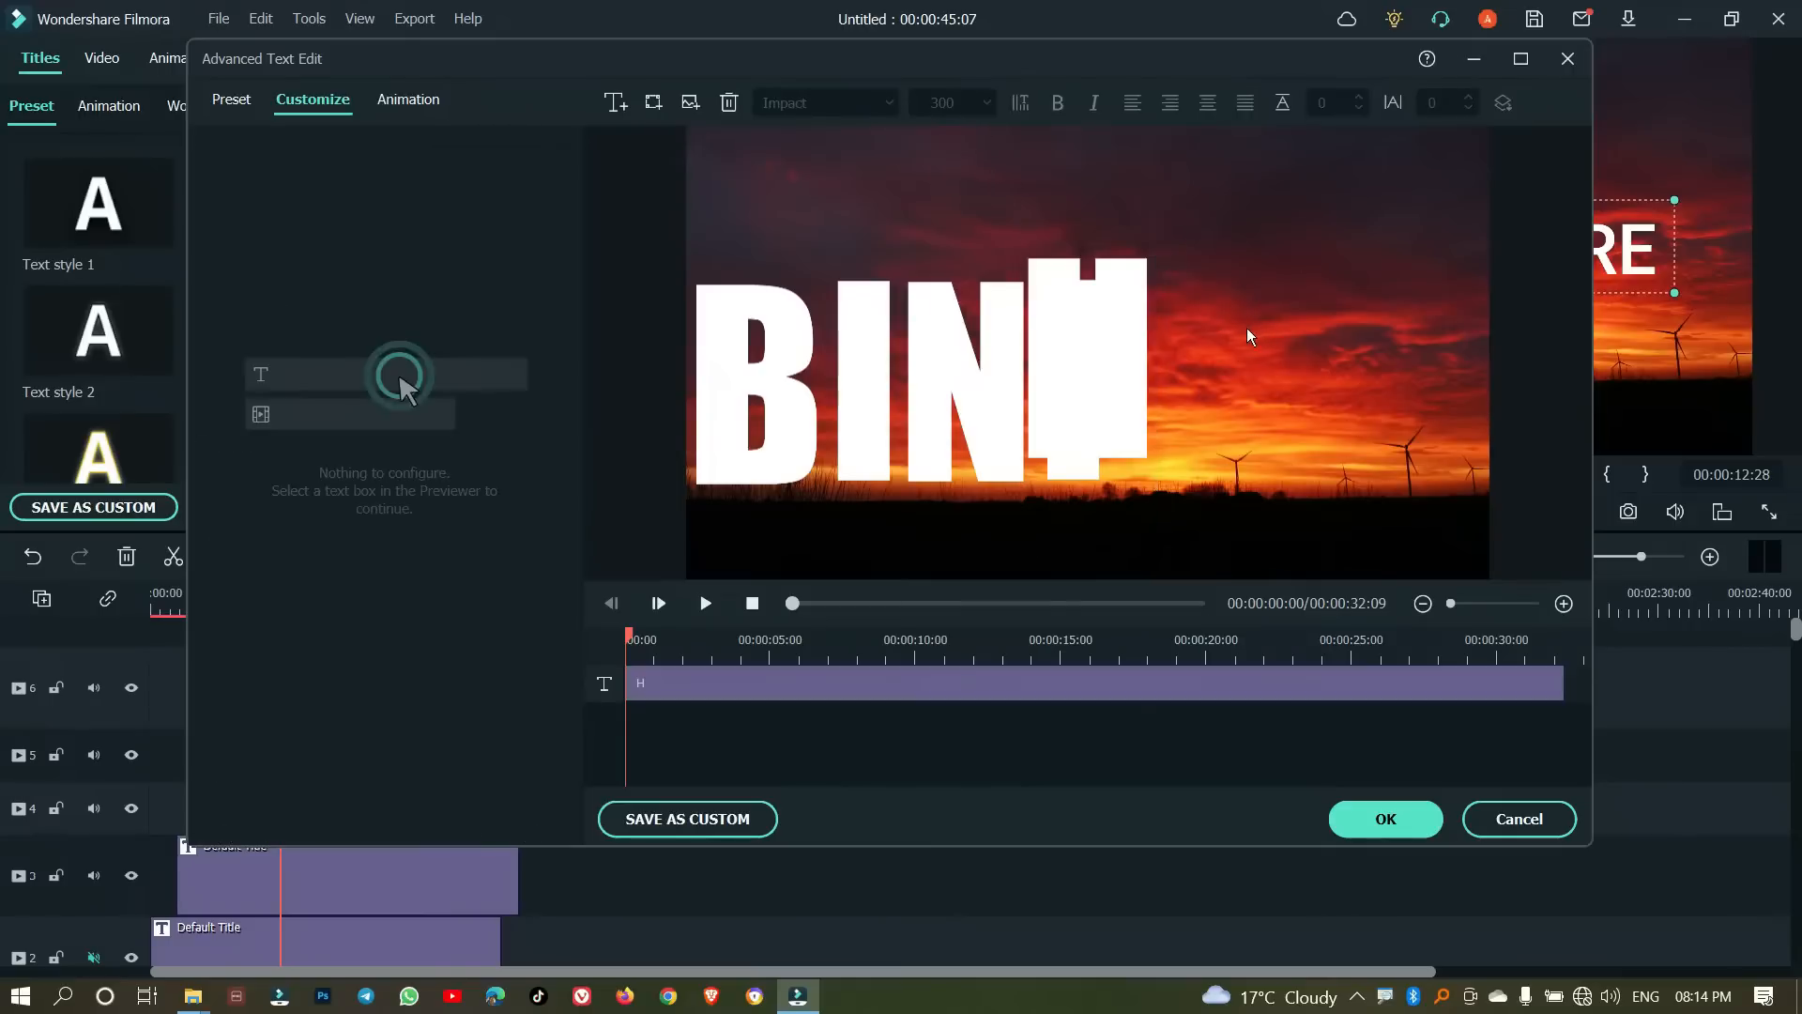
{"action": "left_click_drag", "start_coordinate": [1102, 365], "coordinate": [1265, 386]}
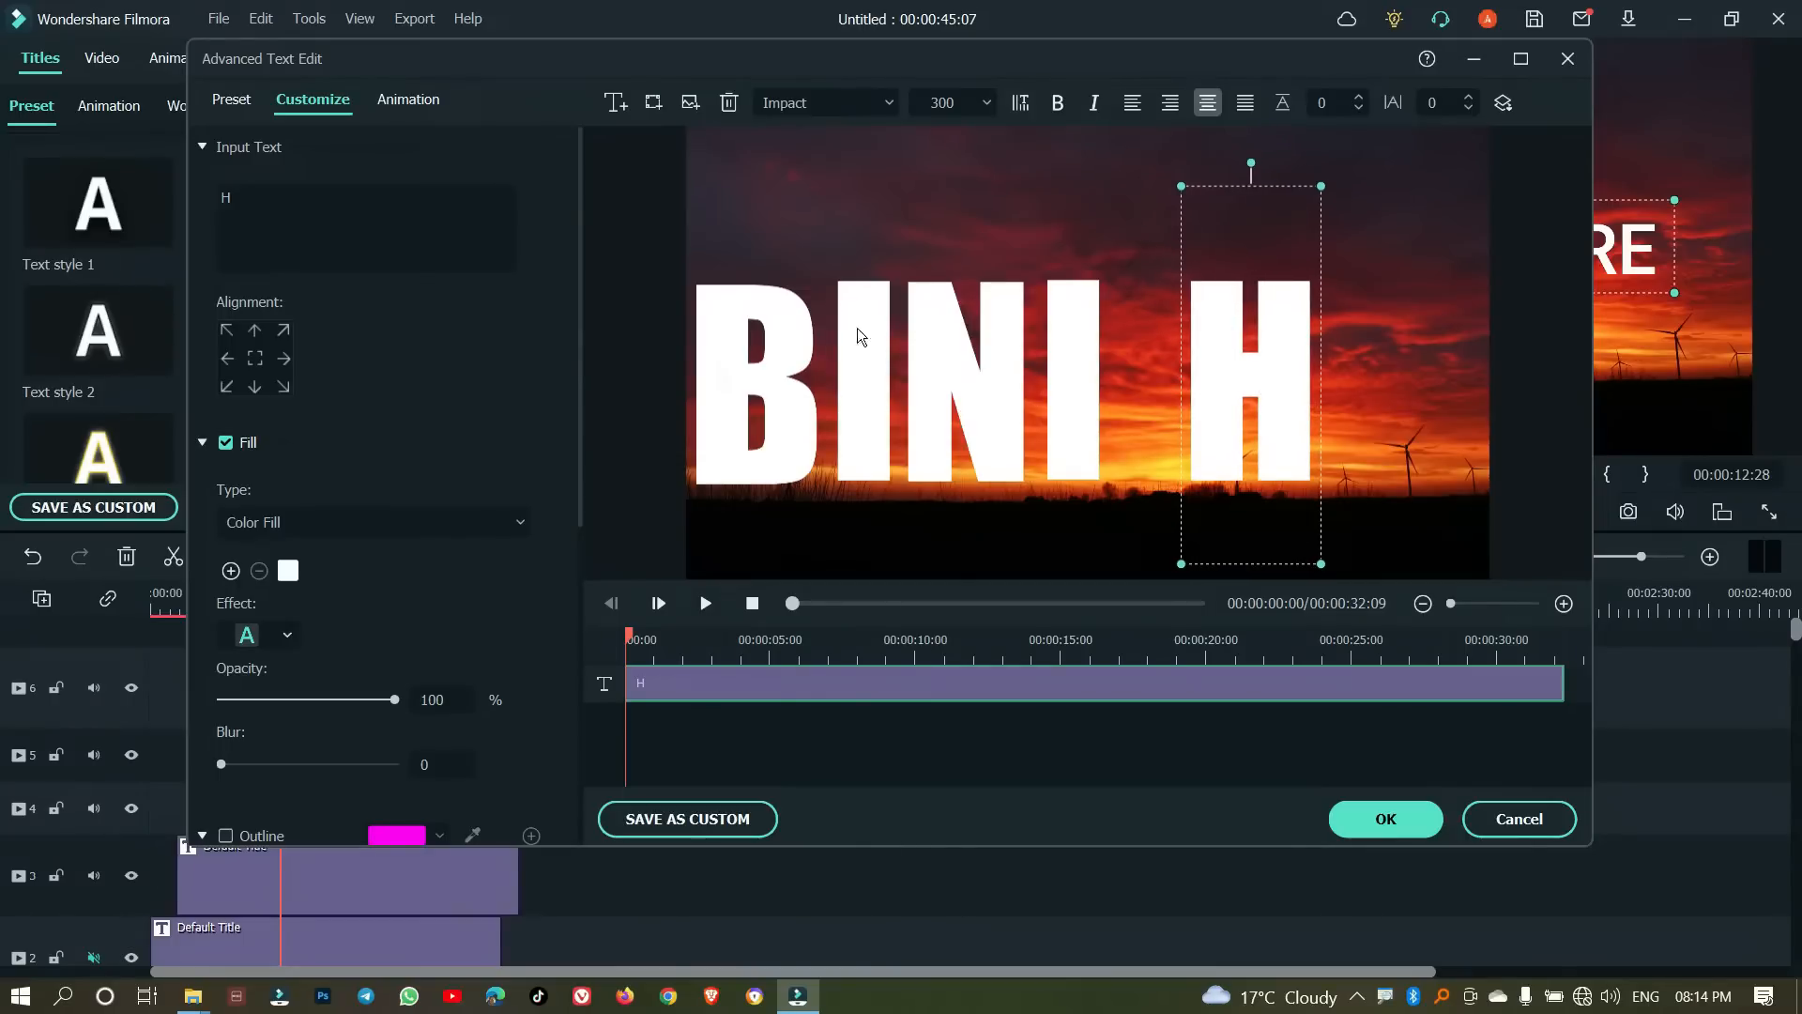
{"action": "left_click", "coordinate": [418, 103]}
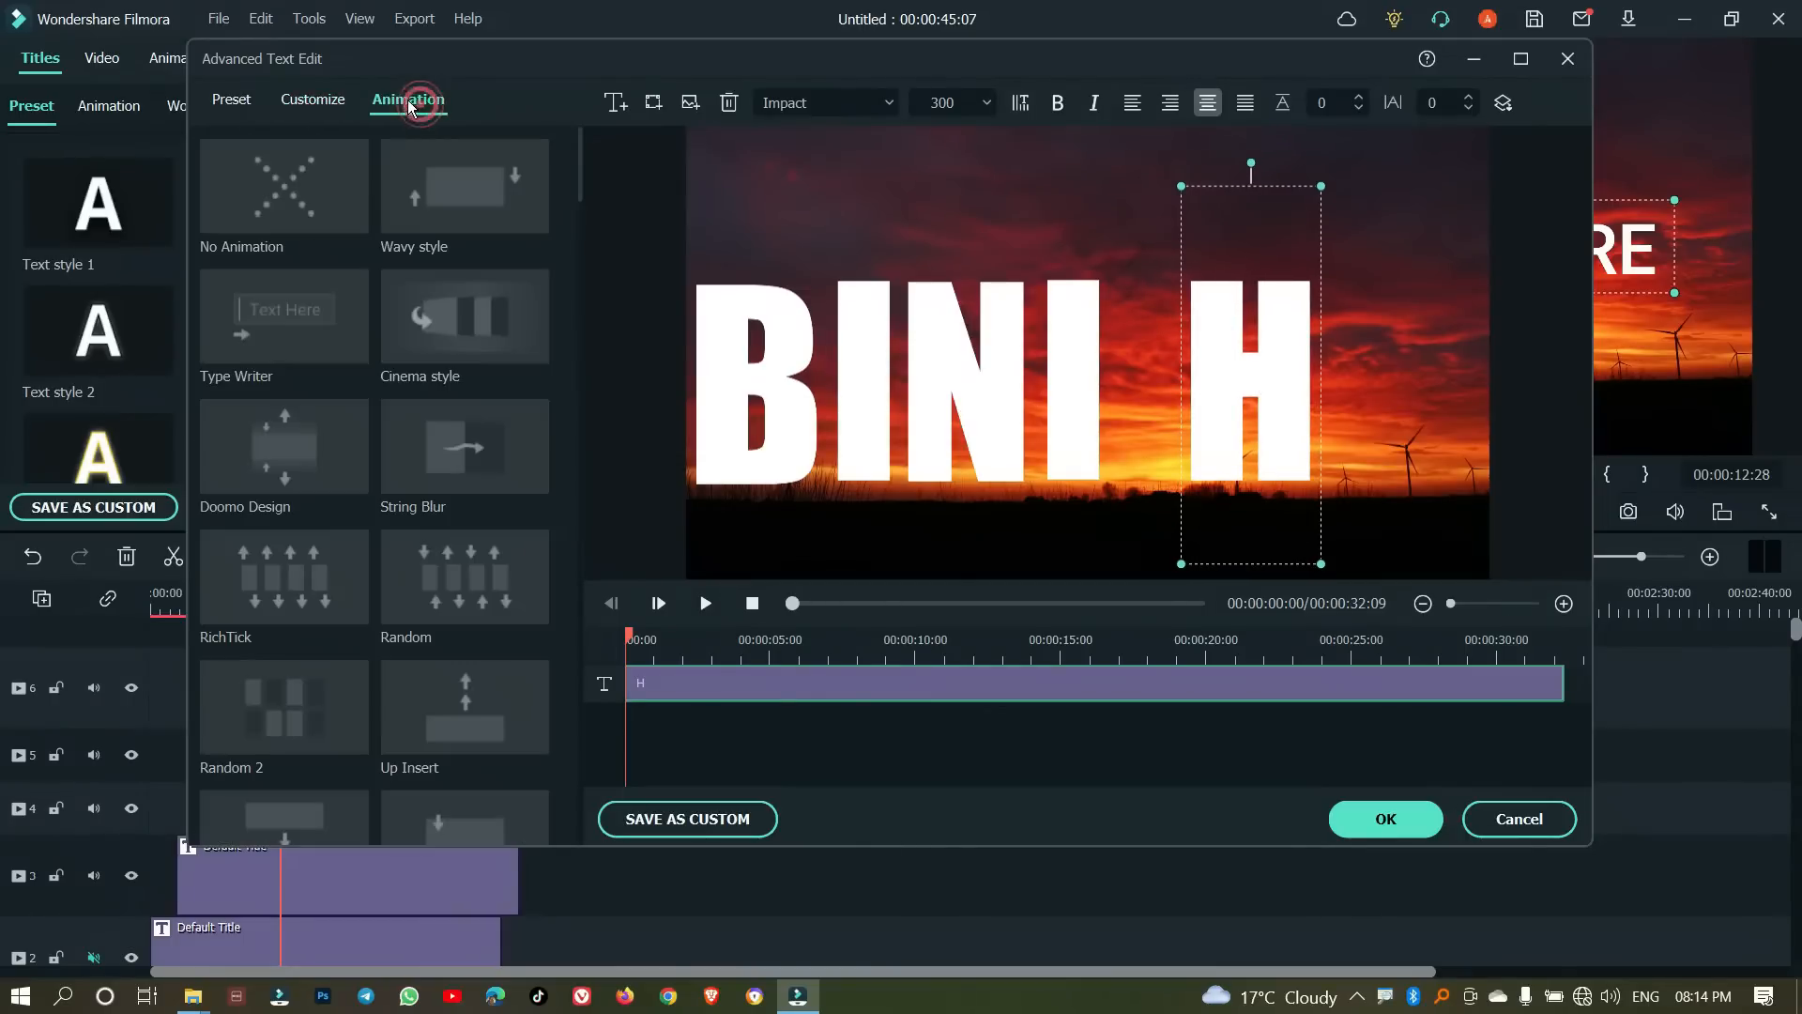
{"action": "left_click", "coordinate": [287, 334]}
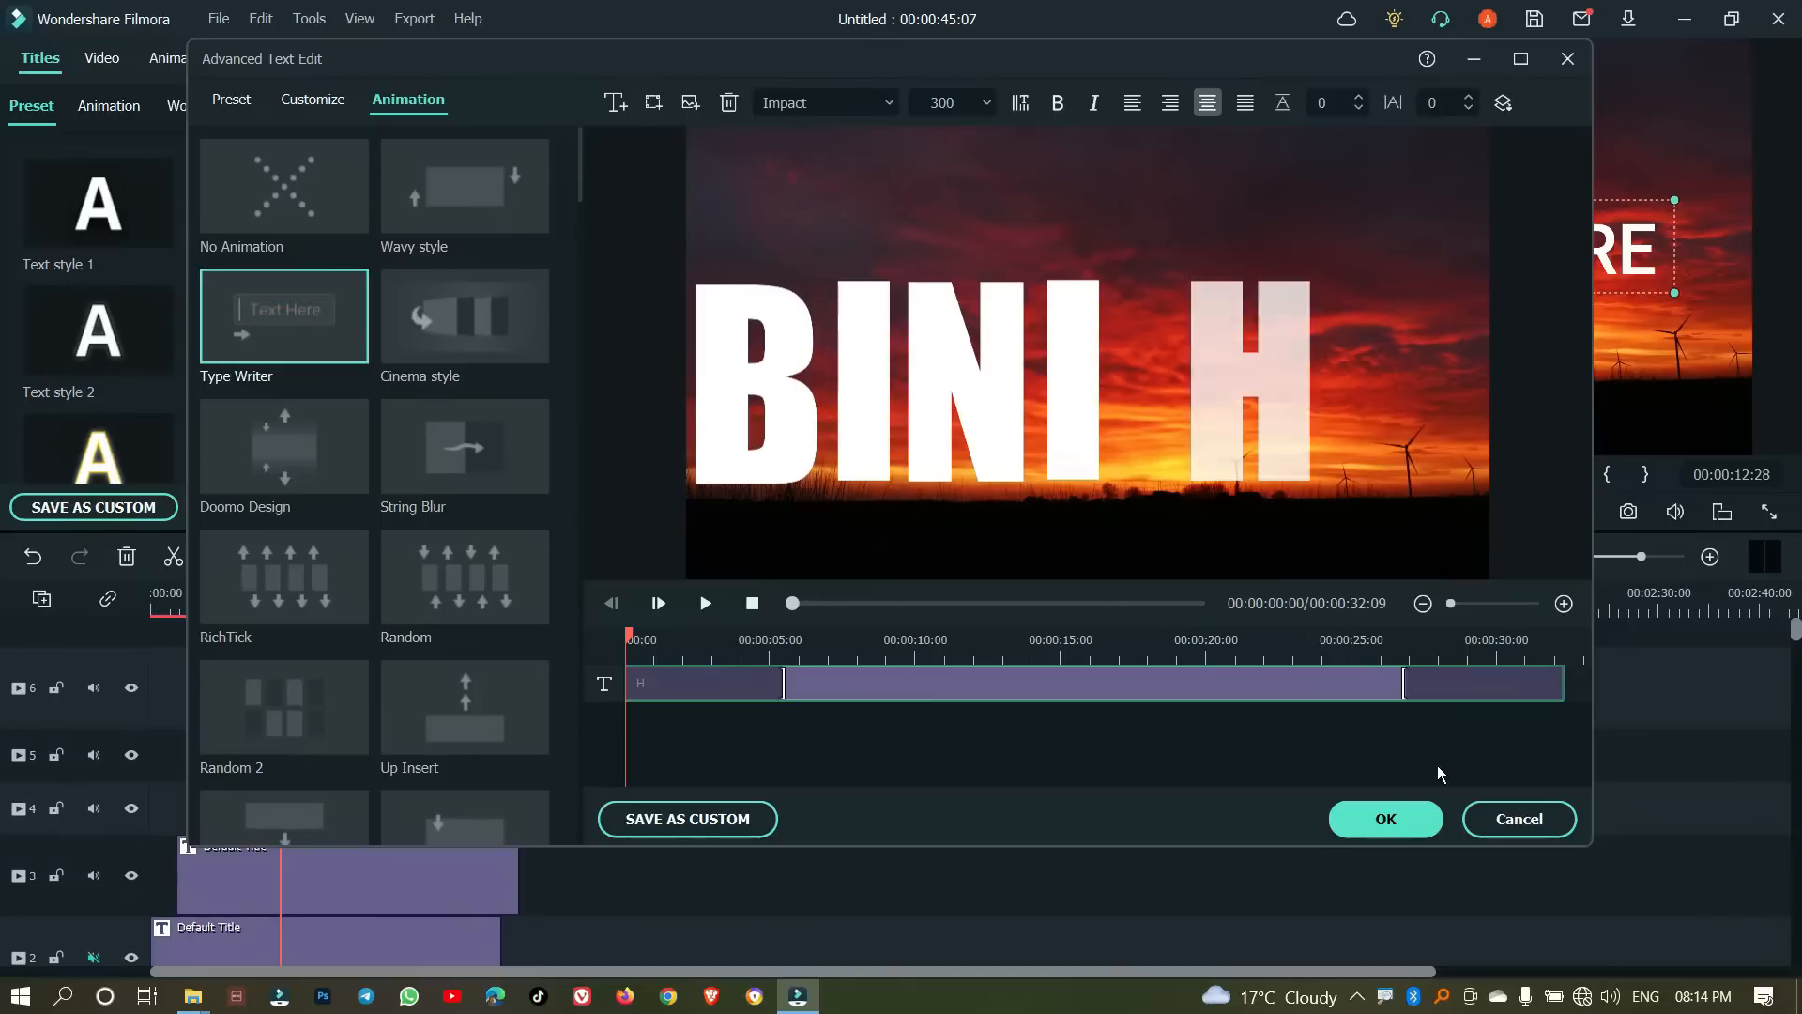
{"action": "left_click", "coordinate": [1384, 815]}
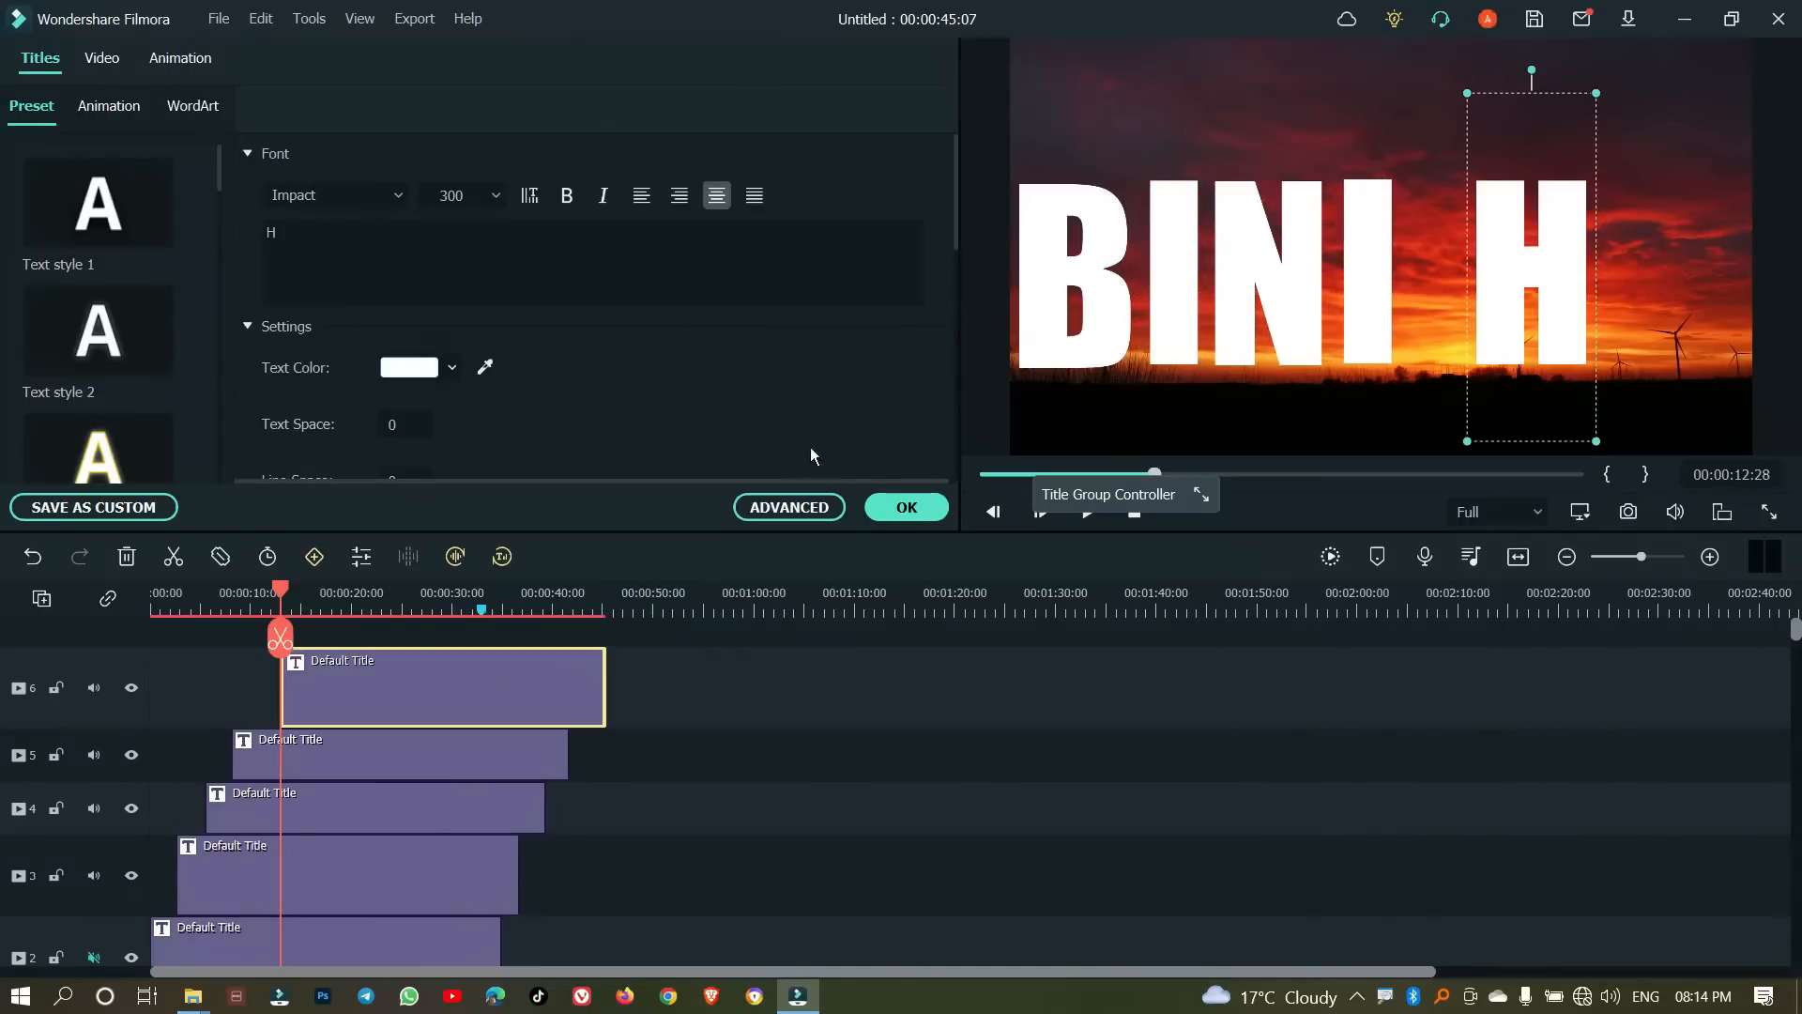
{"action": "left_click", "coordinate": [903, 508]}
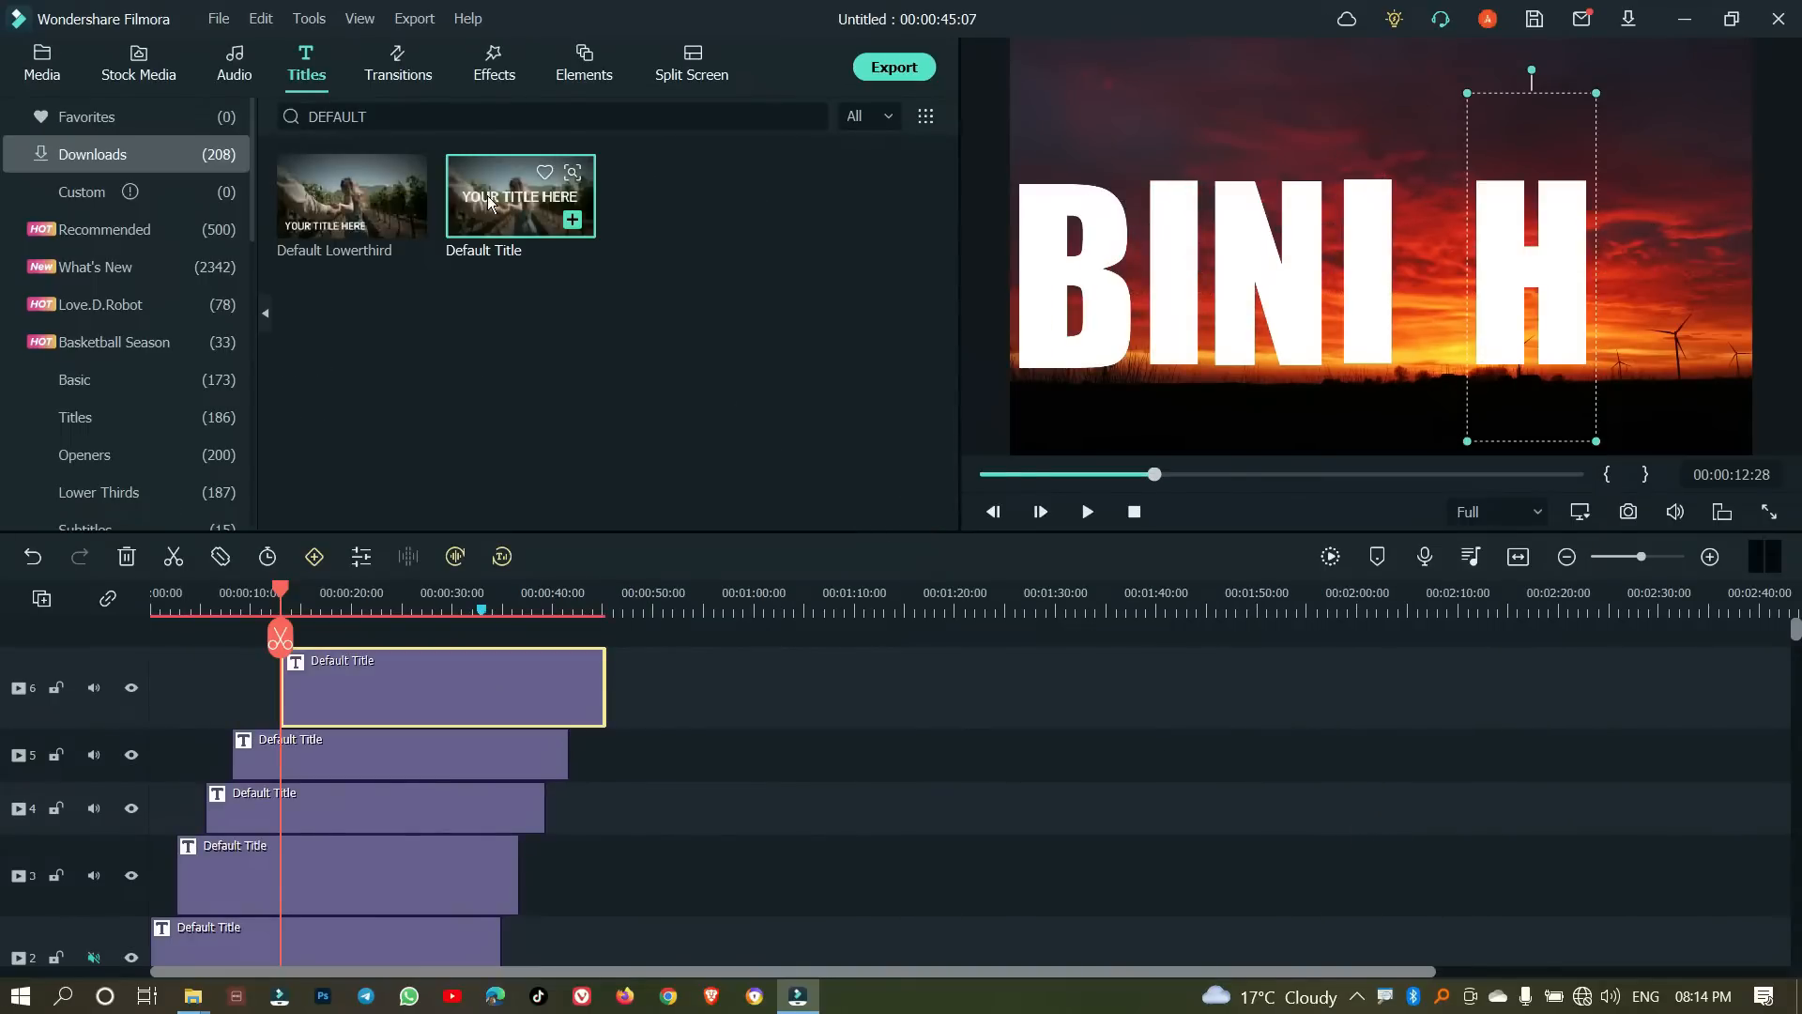
Step: Place a sixth Default Title on track 7 starting at about 00:00:16:27 and replace its text box with a new one in the advanced editor
{"action": "left_click_drag", "start_coordinate": [485, 364], "coordinate": [634, 719]}
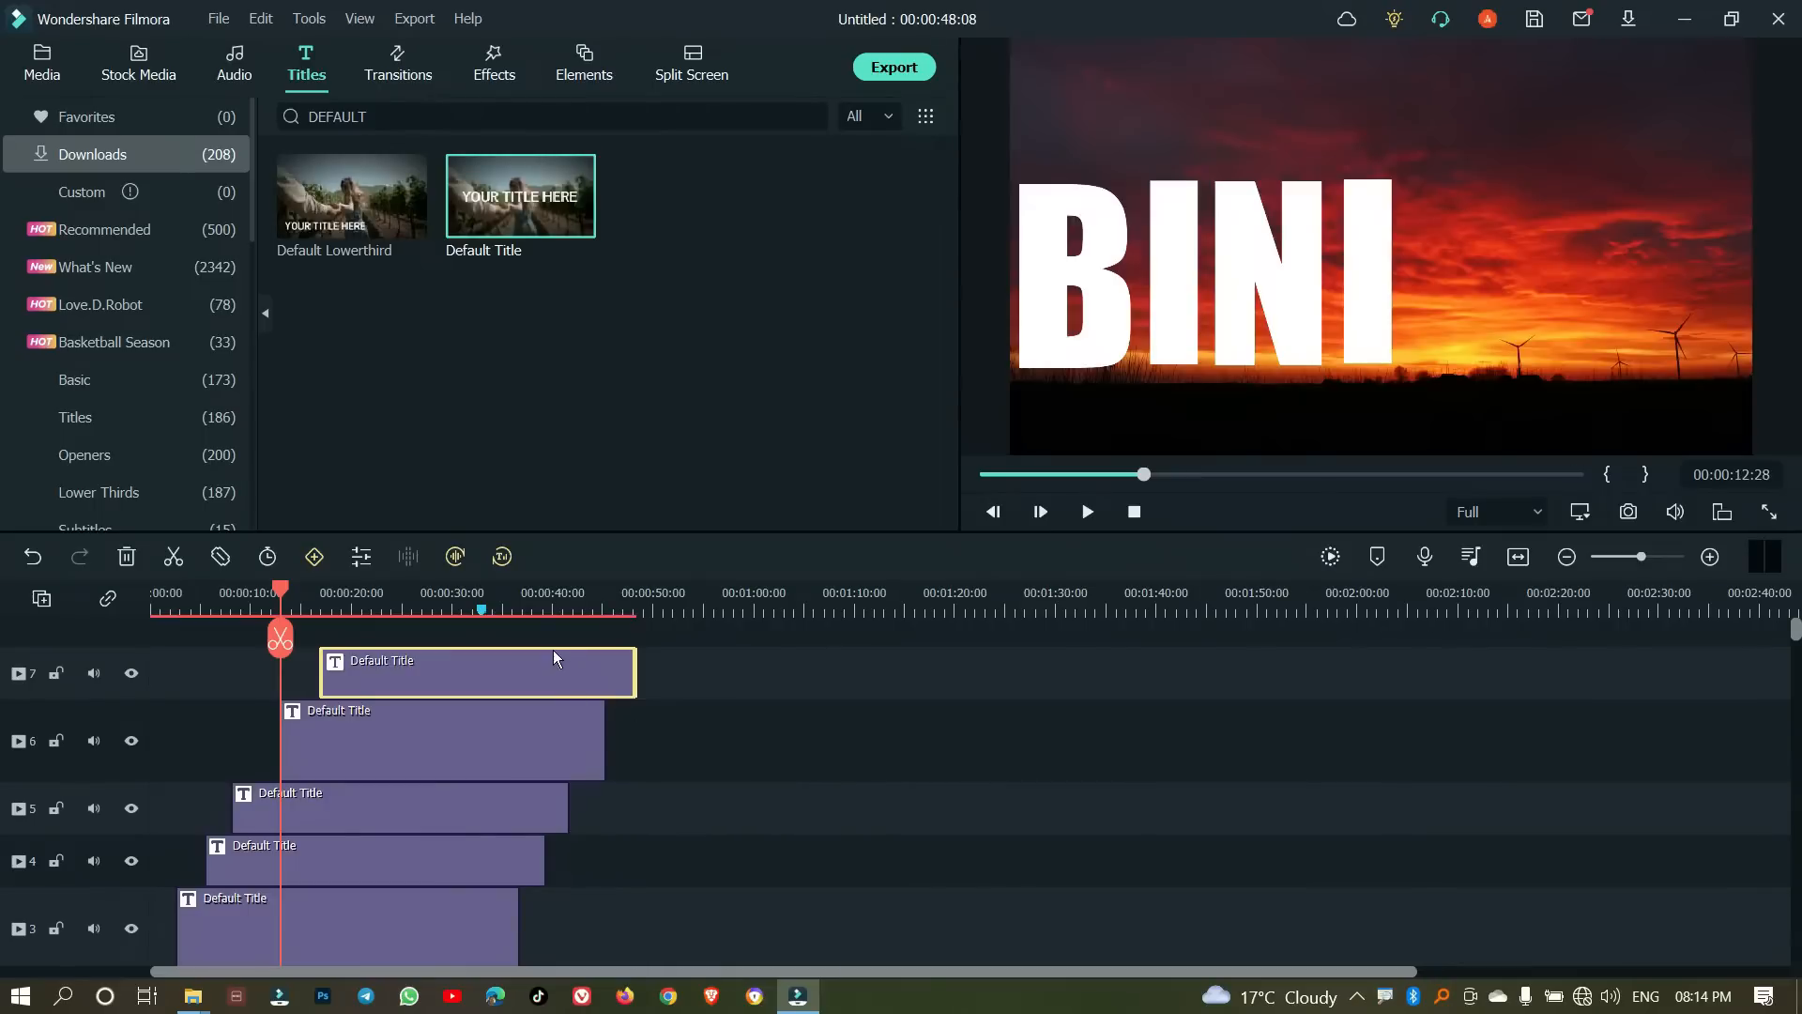
{"action": "double_click", "coordinate": [550, 669]}
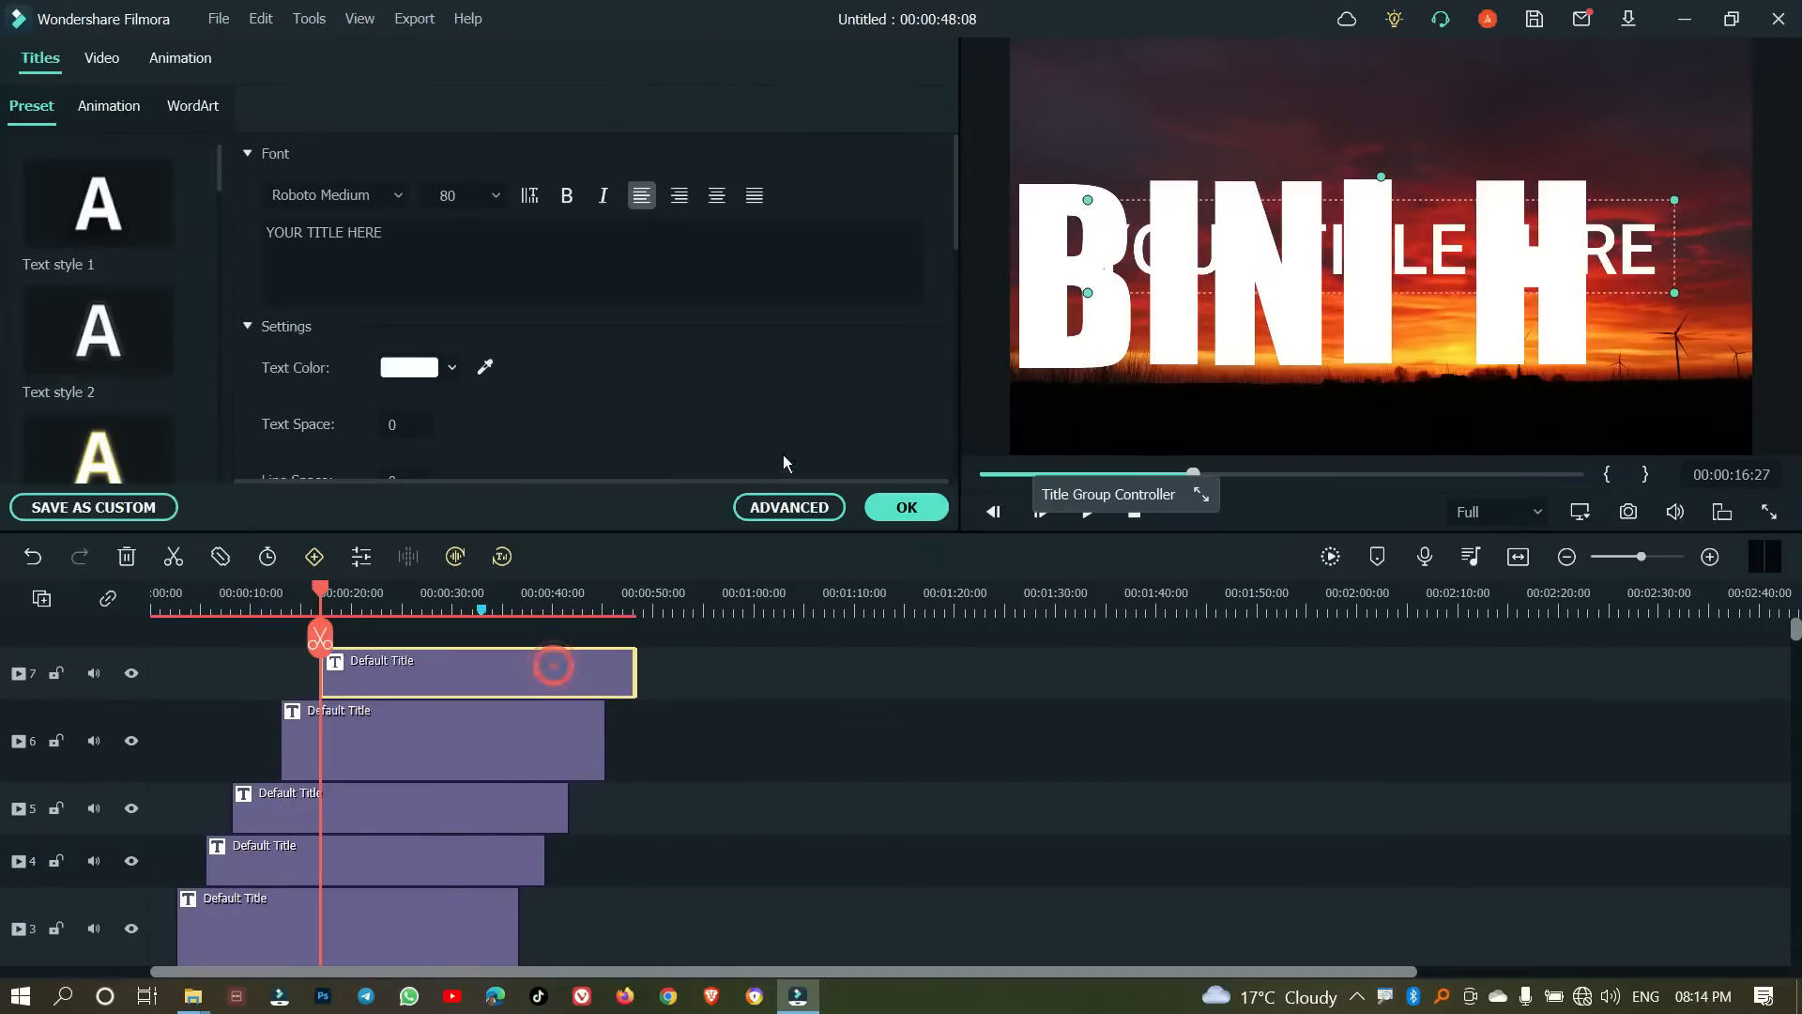
{"action": "left_click", "coordinate": [776, 507]}
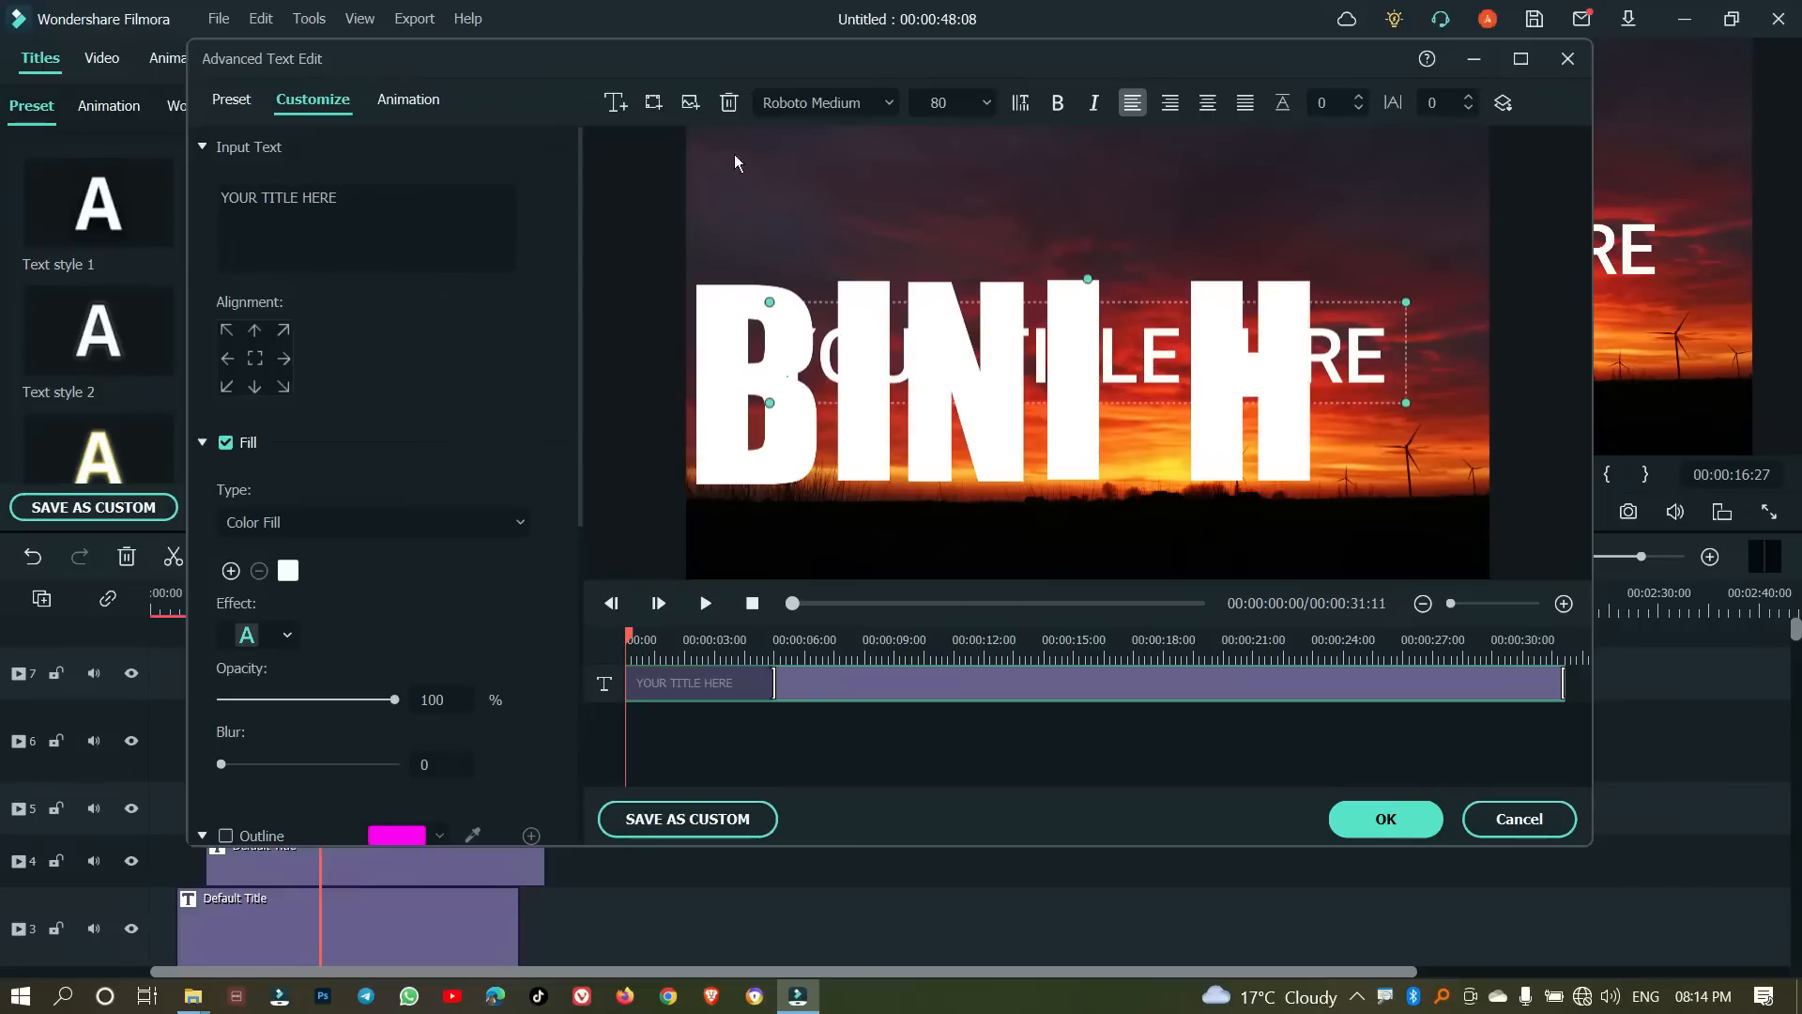
{"action": "left_click", "coordinate": [727, 104]}
{"action": "left_click", "coordinate": [616, 103]}
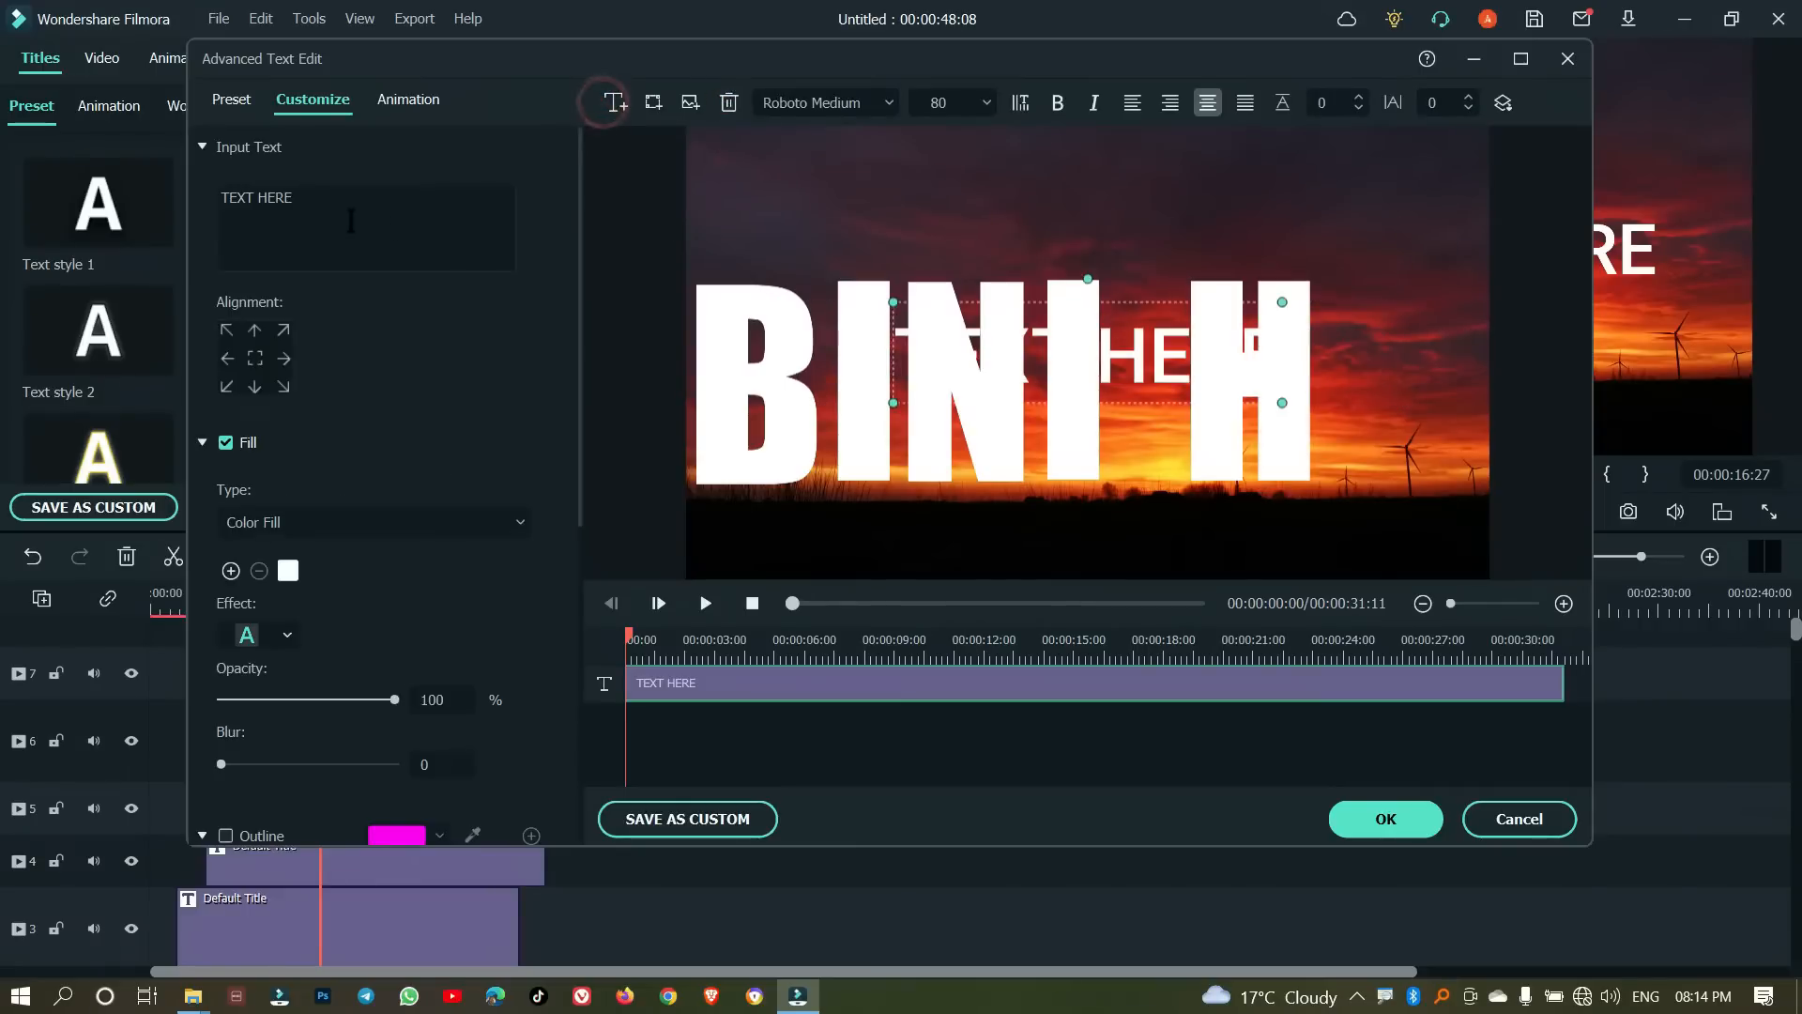
Step: Change the text of the sixth title's new text box to "D" and set it to the Impact font at size 300
{"action": "triple_click", "coordinate": [315, 200]}
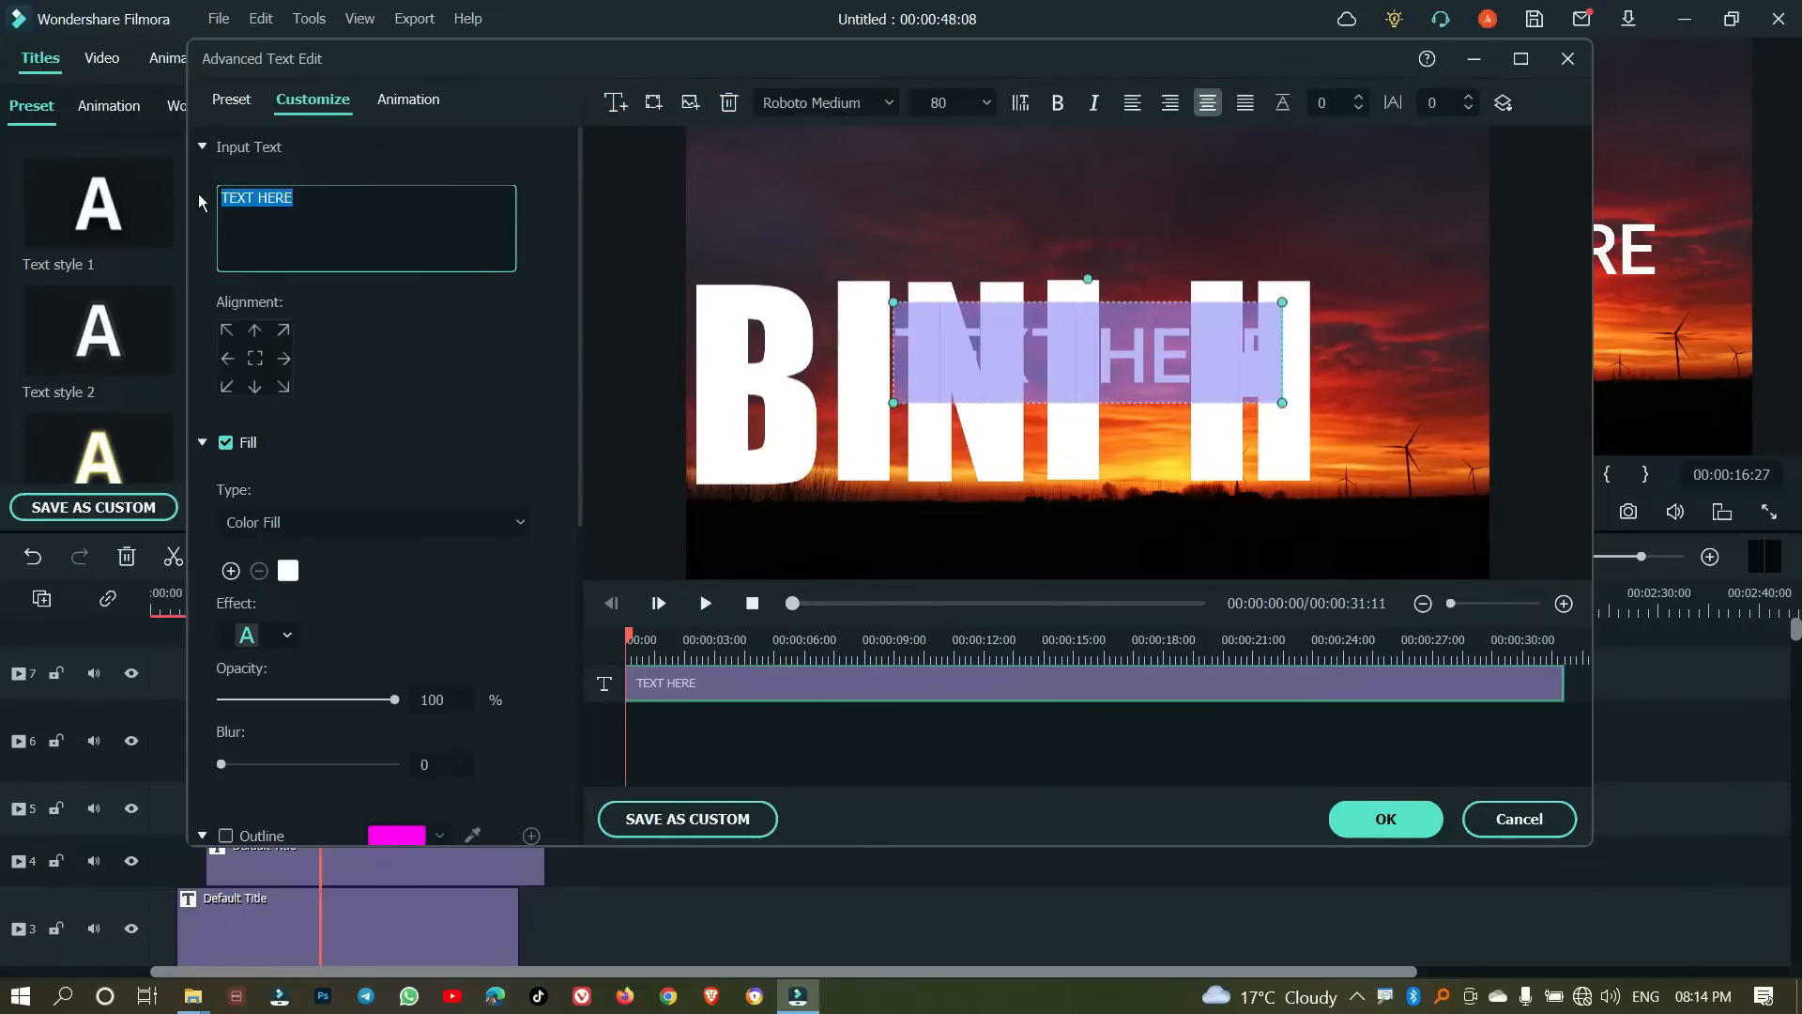
{"action": "type", "text": "D"}
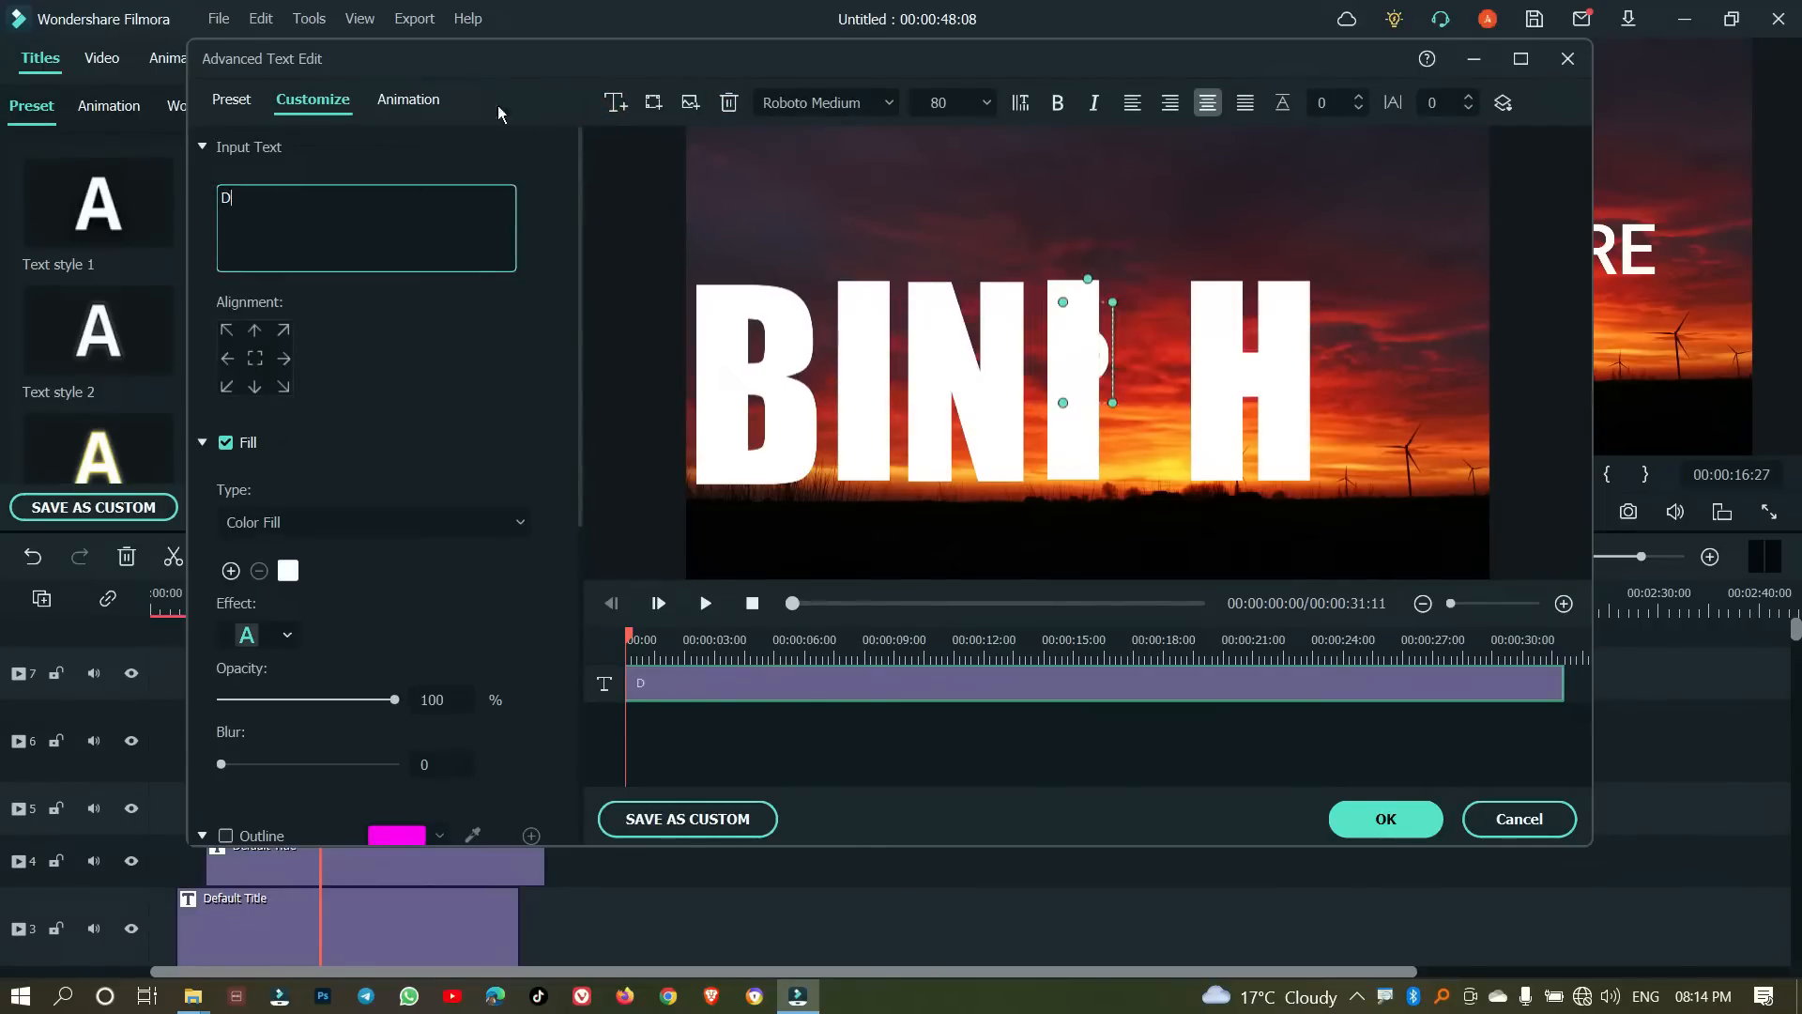
{"action": "left_click", "coordinate": [788, 99]}
{"action": "key", "text": "BackSpace"}
{"action": "type", "text": "IMP"}
{"action": "key", "text": "Return"}
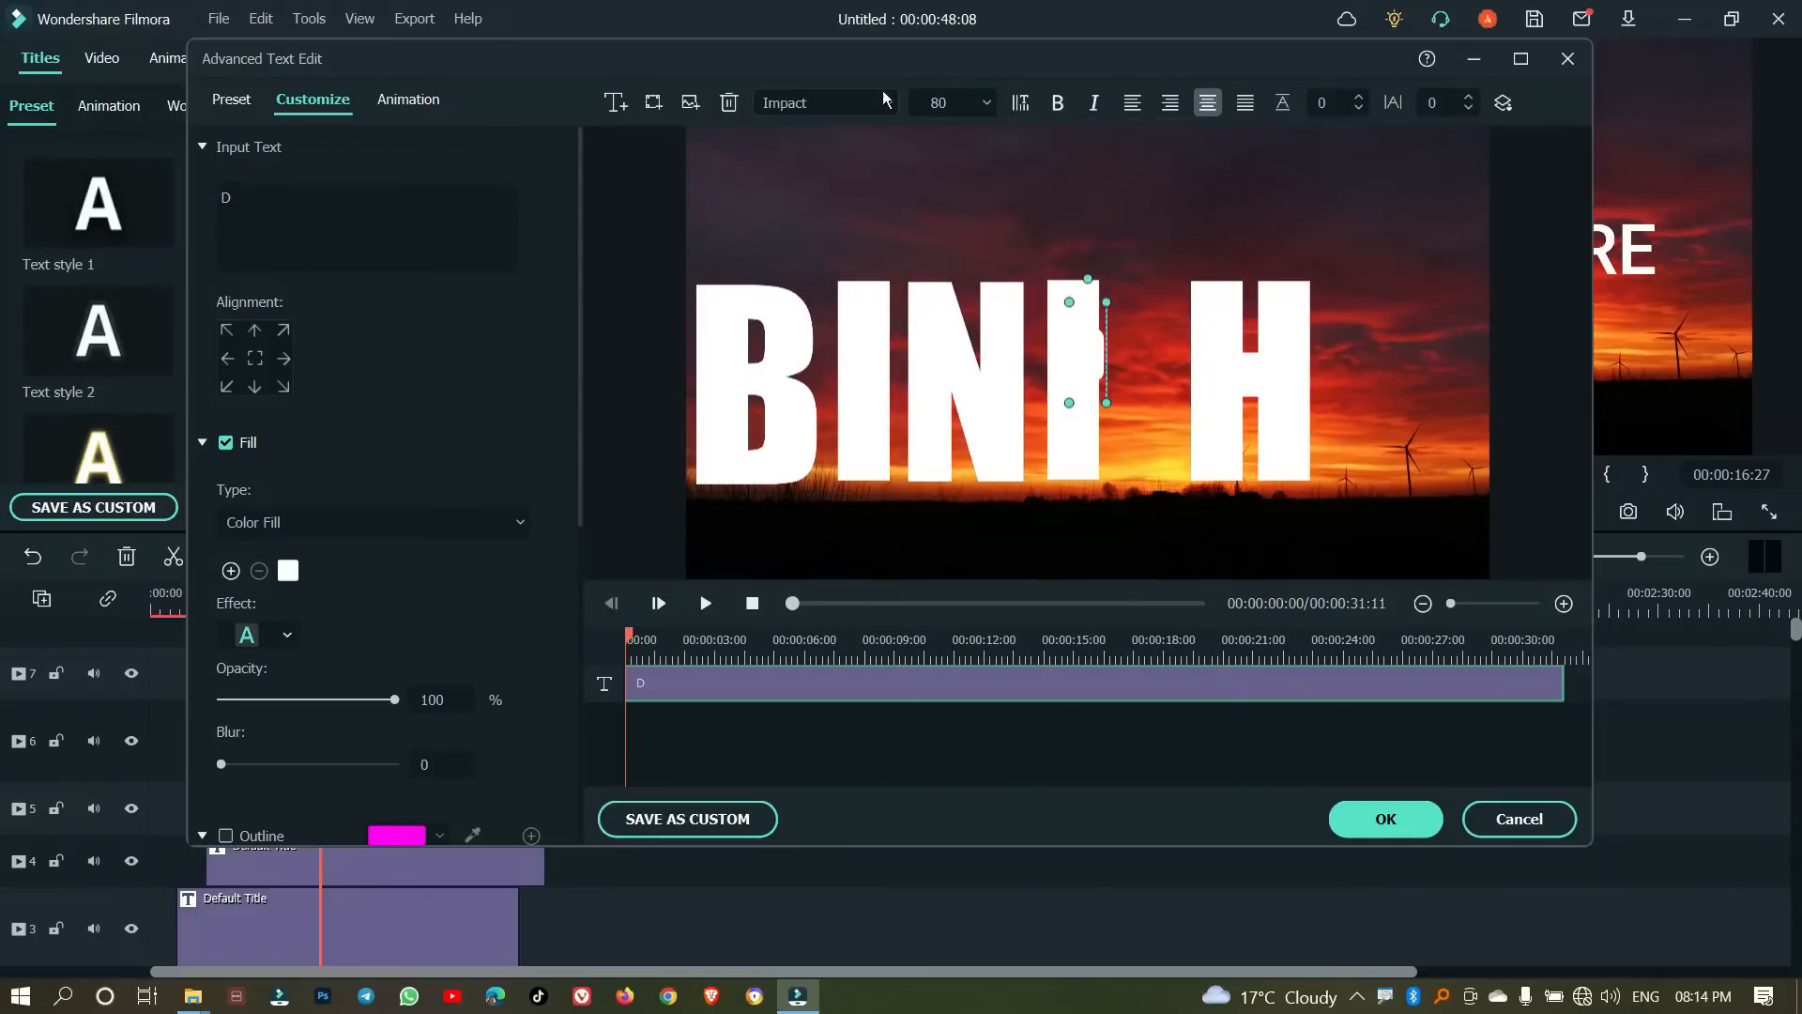
{"action": "double_click", "coordinate": [945, 100]}
{"action": "type", "text": "300"}
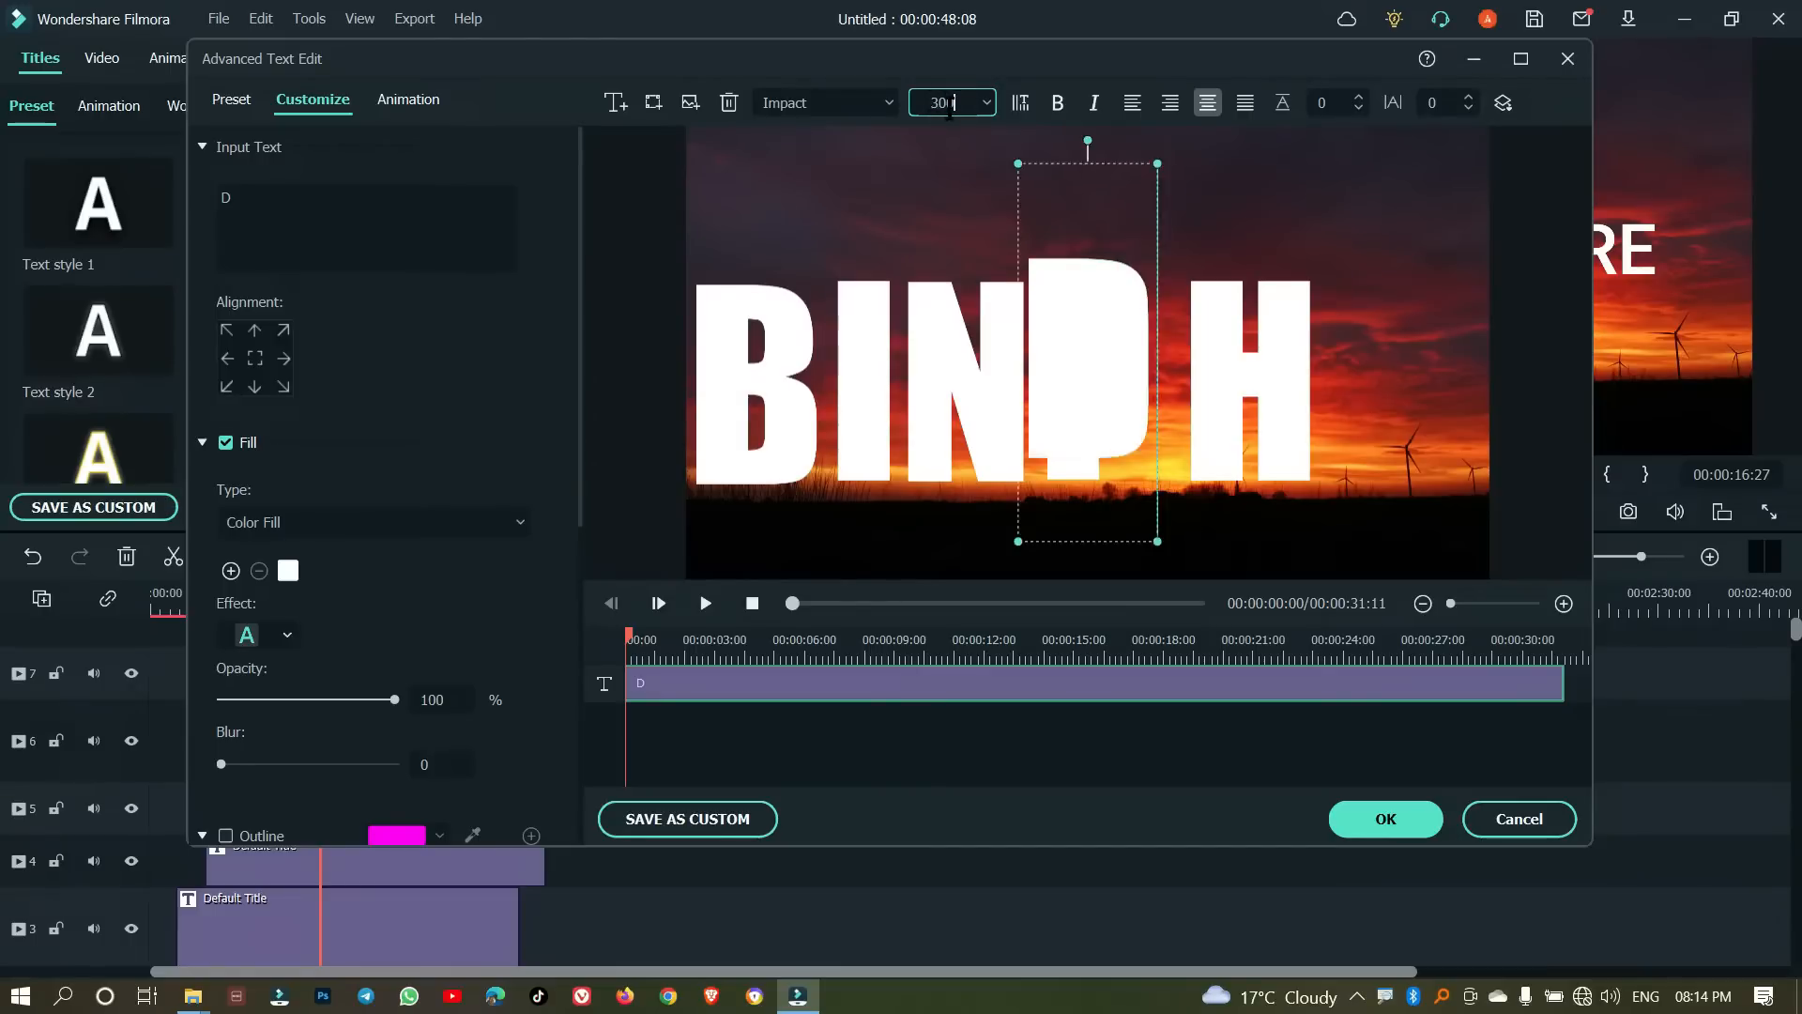
{"action": "key", "text": "Return"}
Step: Move the letter D directly to the right of the H, apply the Type Writer animation to it, and accept the title edits
{"action": "left_click_drag", "start_coordinate": [1055, 323], "coordinate": [1367, 351]}
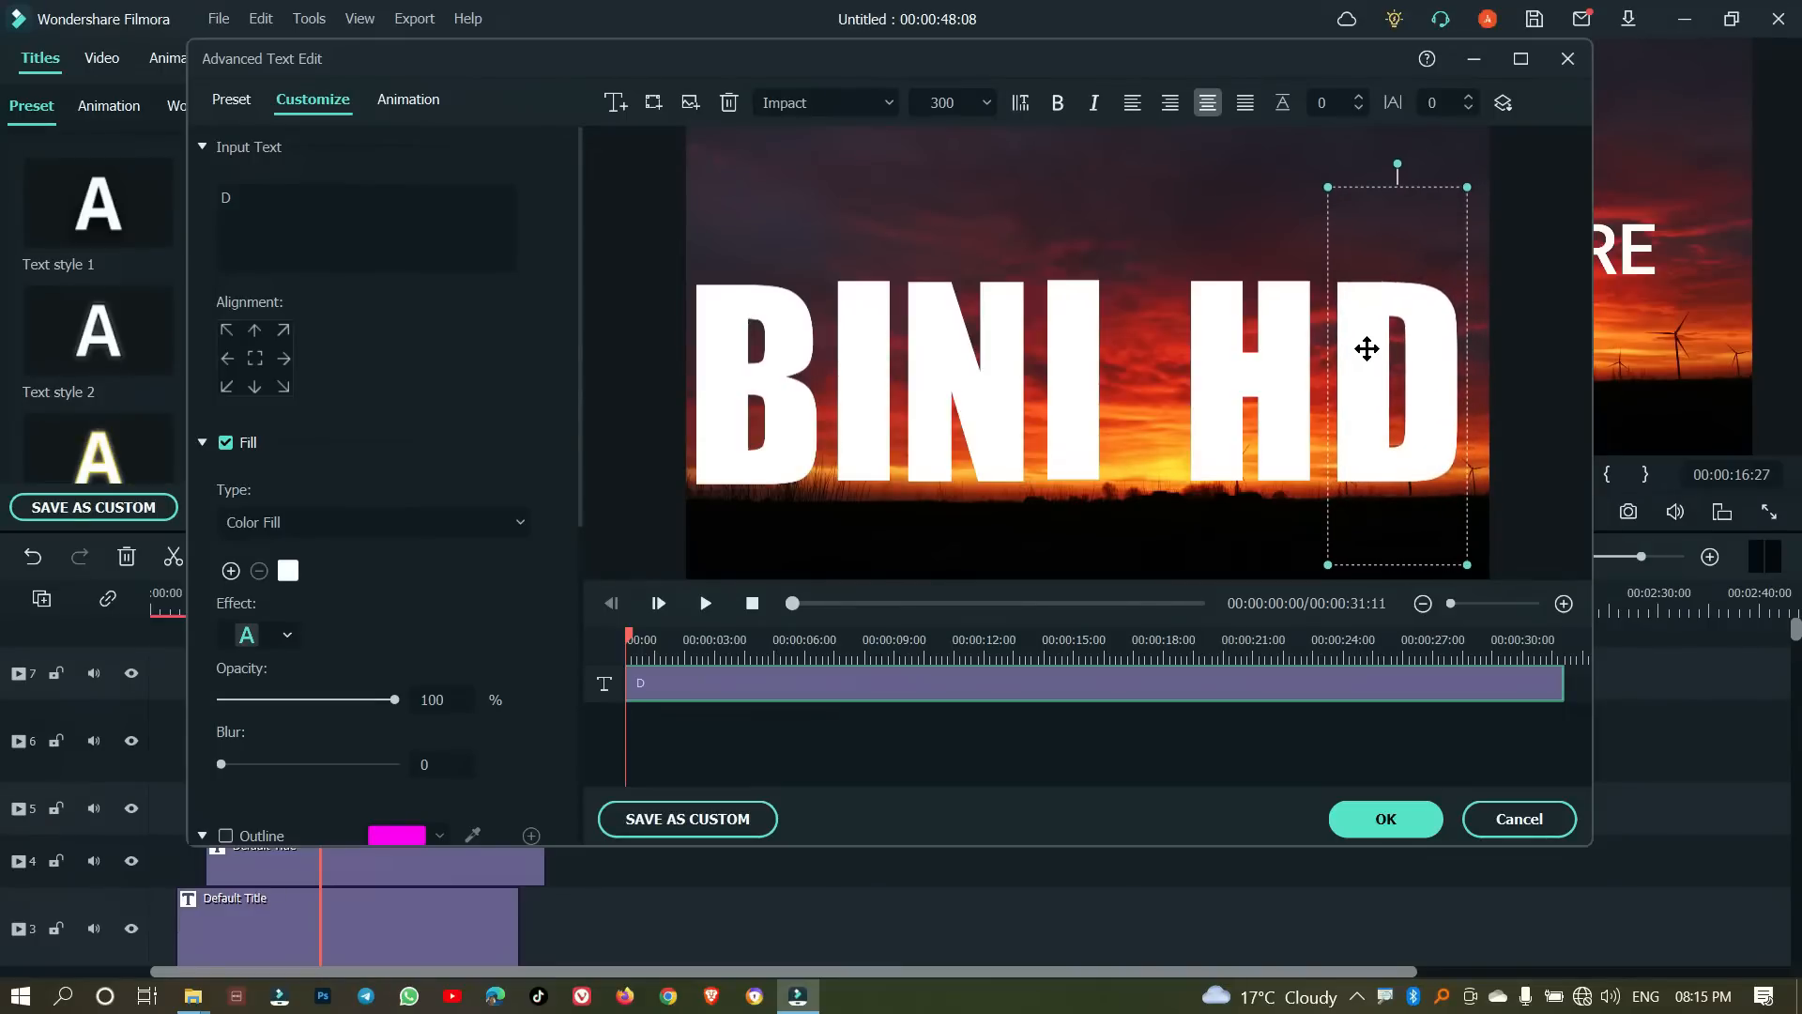
{"action": "left_click", "coordinate": [413, 98]}
{"action": "left_click", "coordinate": [285, 338]}
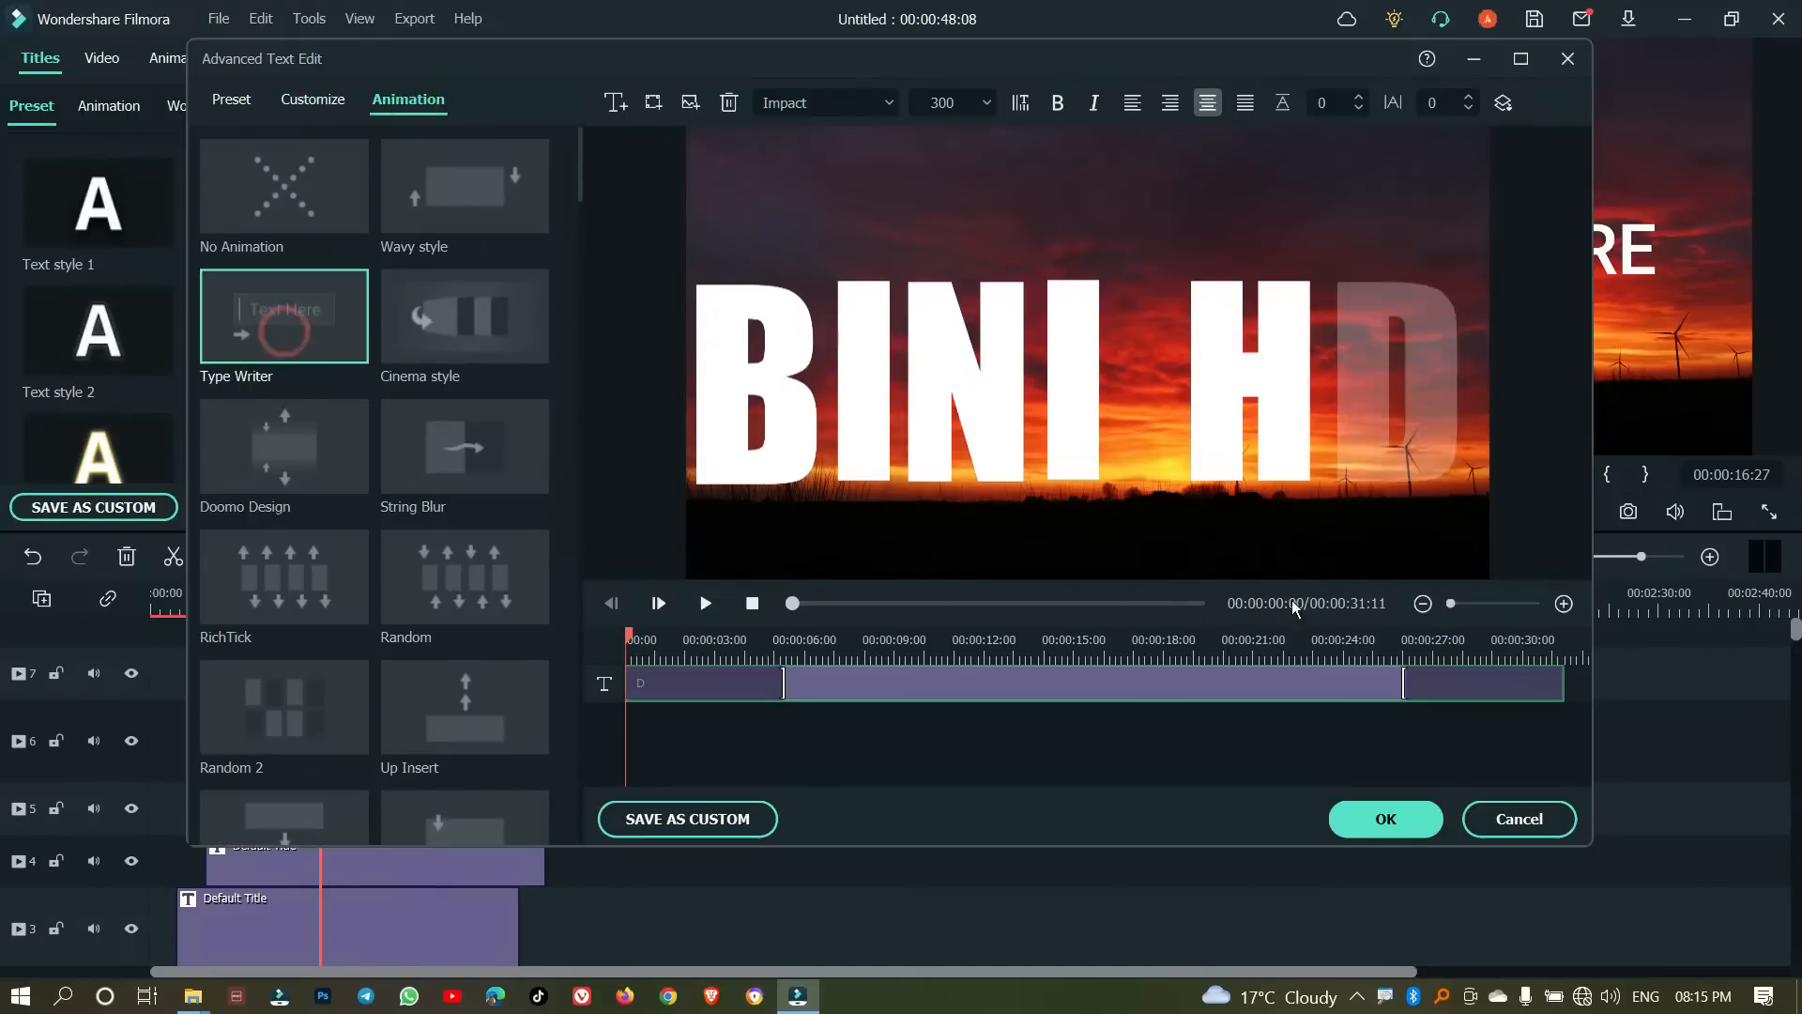
{"action": "left_click", "coordinate": [1373, 821]}
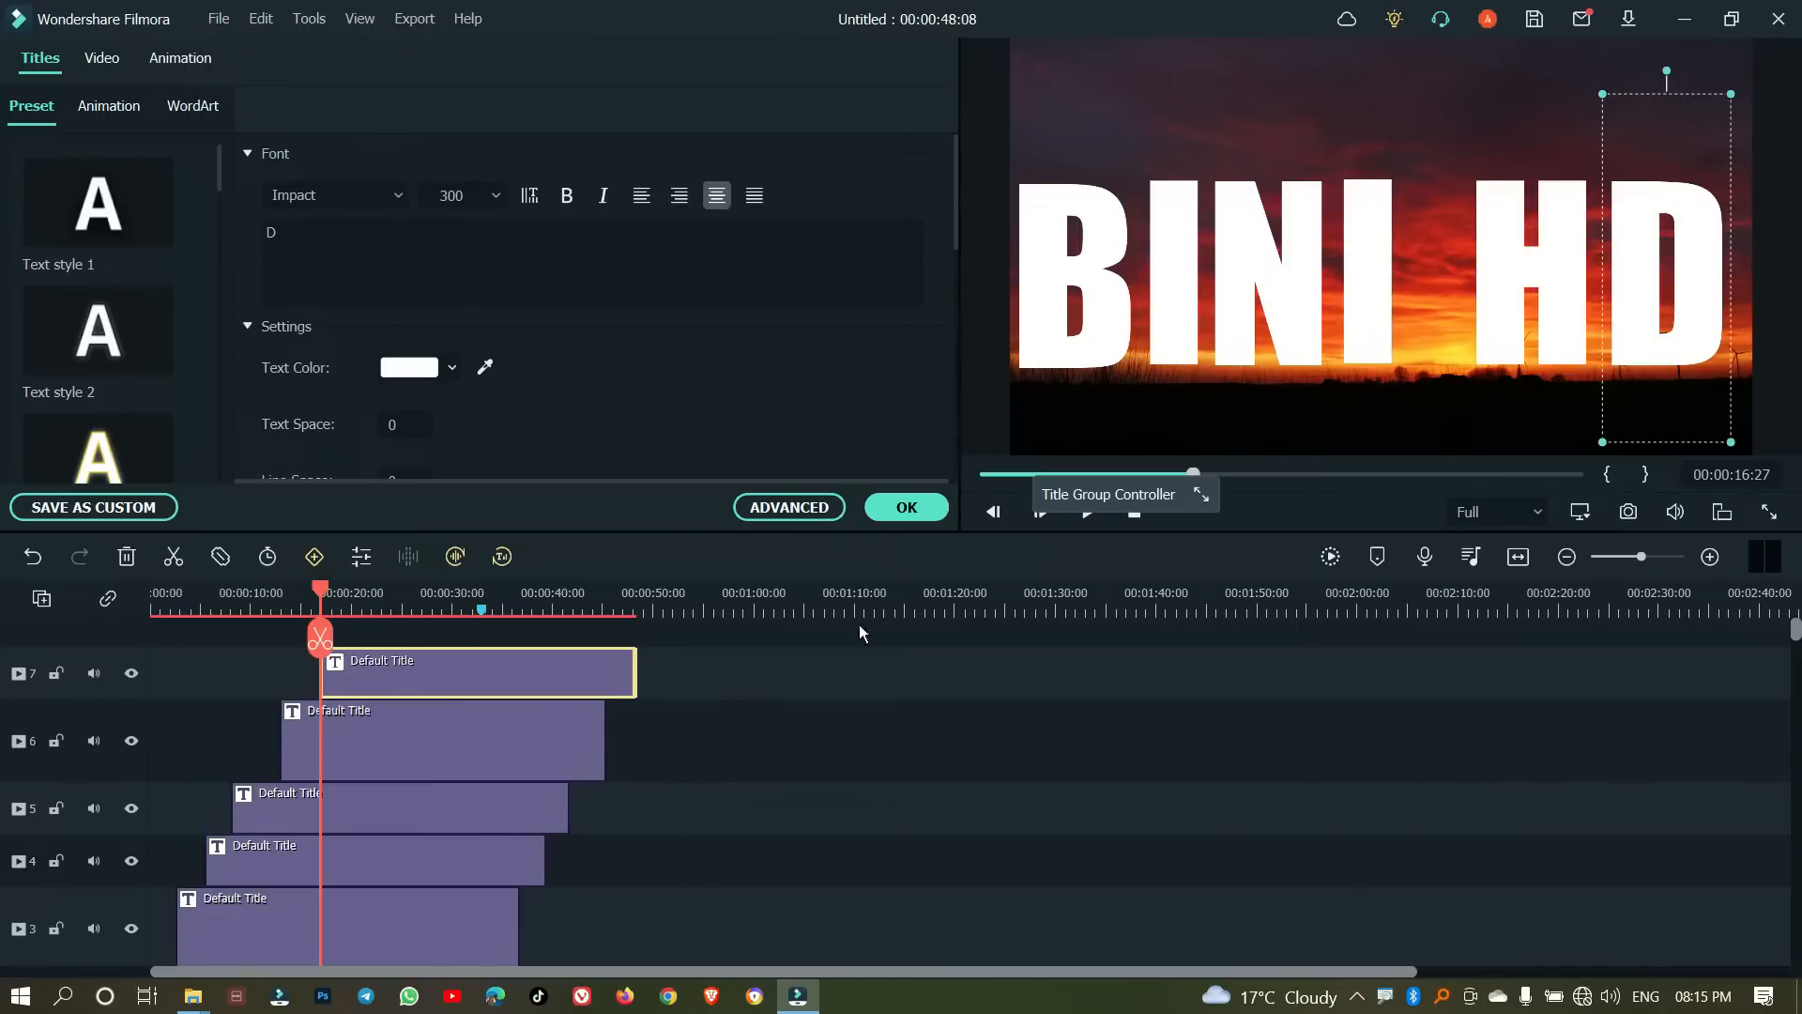
{"action": "left_click", "coordinate": [906, 507]}
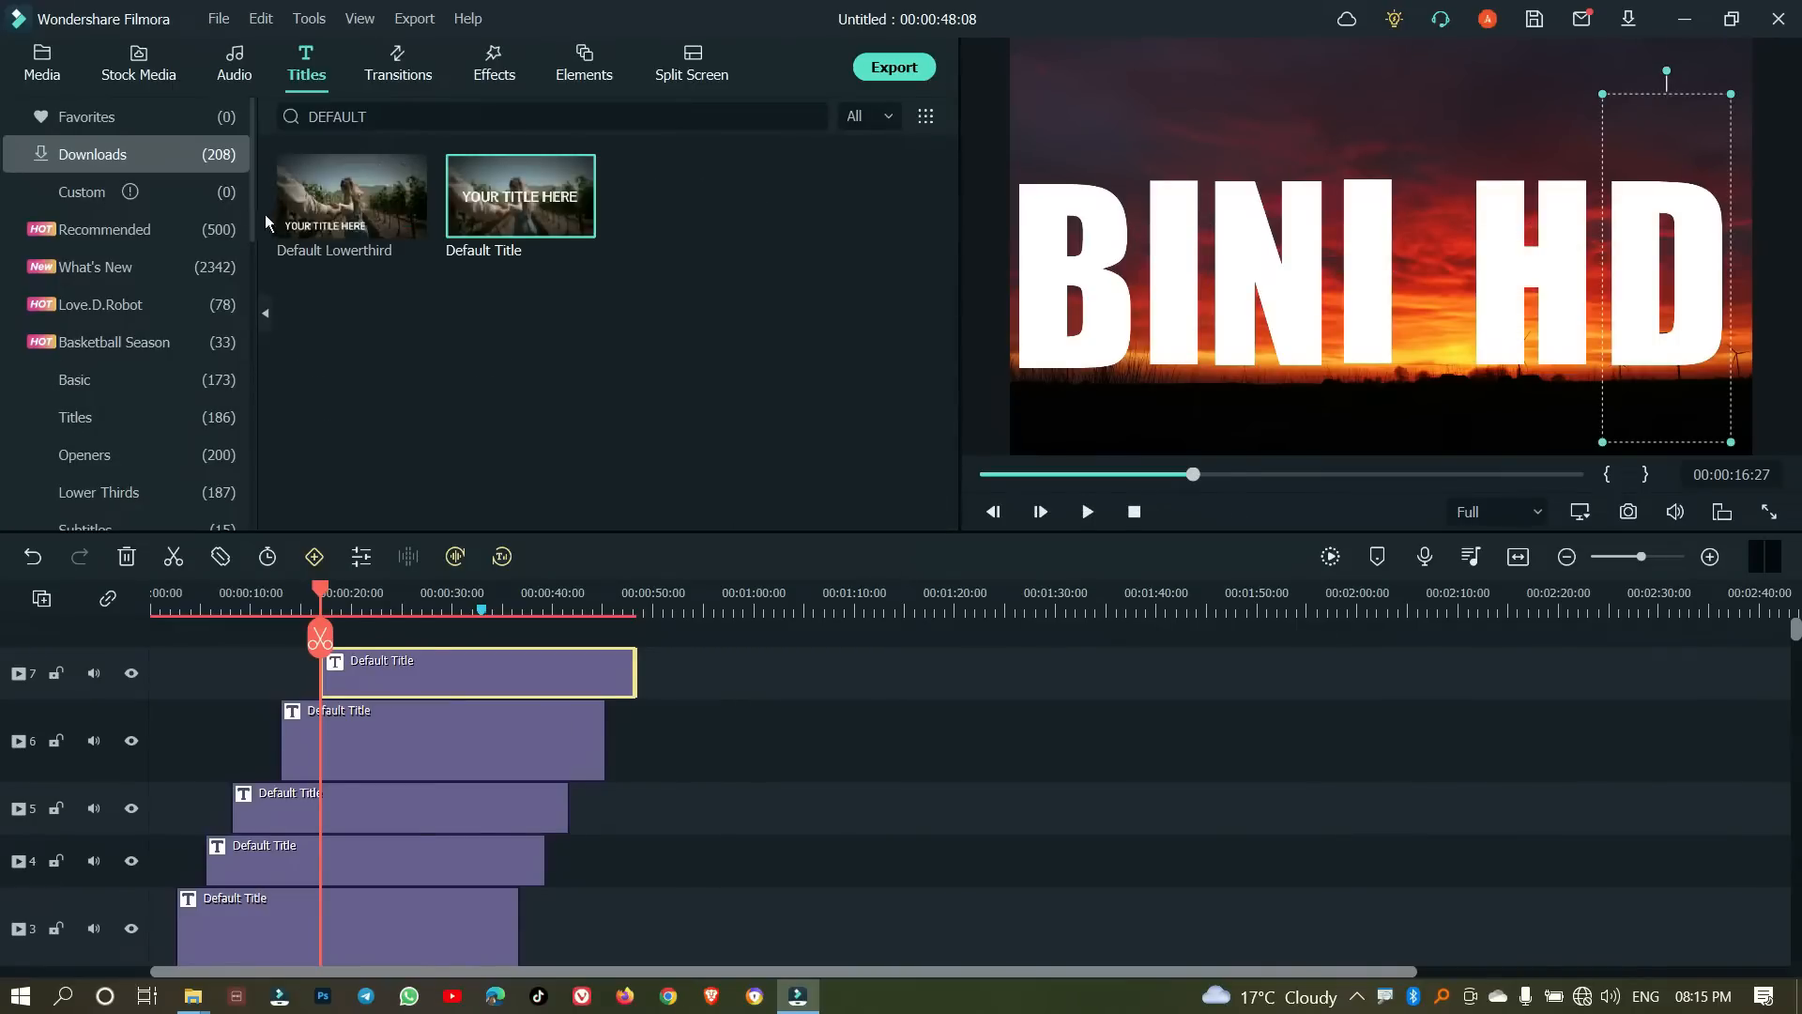
Step: Add the city clip Pexels Videos 2826856 on track 8 from the timeline's start and trim its end to match the track 7 title
{"action": "left_click", "coordinate": [43, 64]}
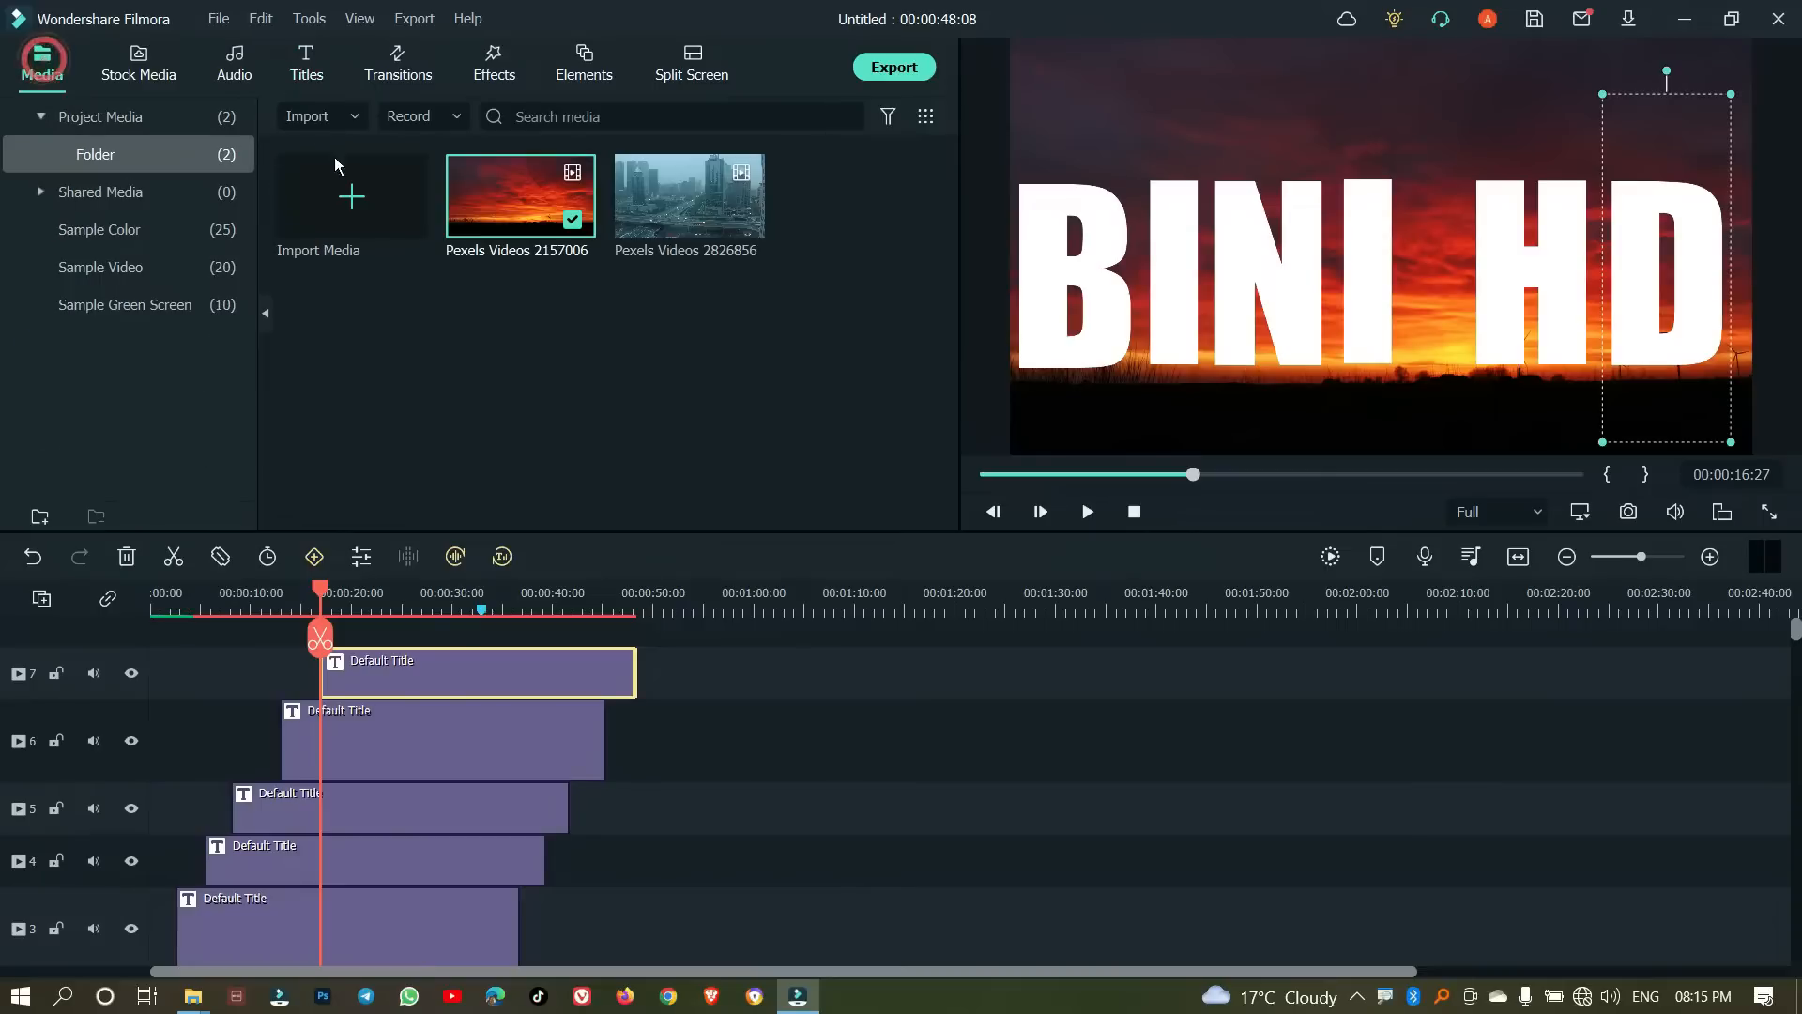
{"action": "left_click_drag", "start_coordinate": [657, 218], "coordinate": [138, 641]}
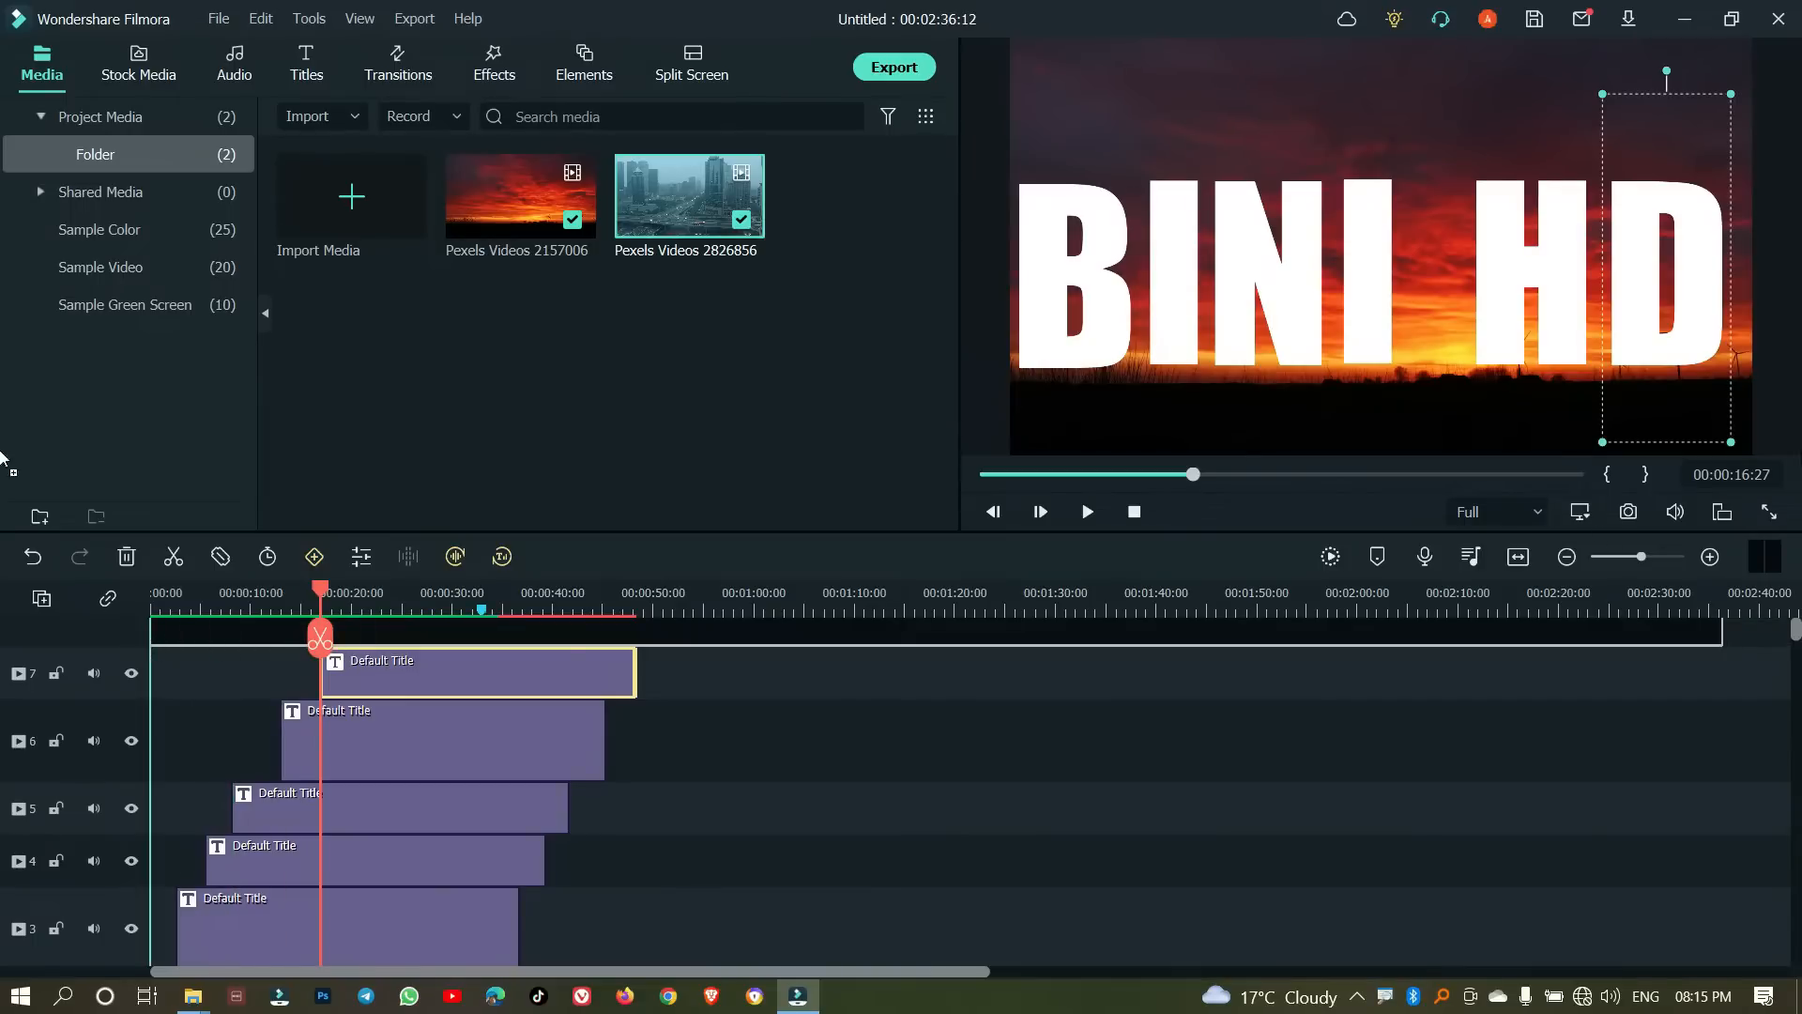
{"action": "left_click", "coordinate": [1514, 560]}
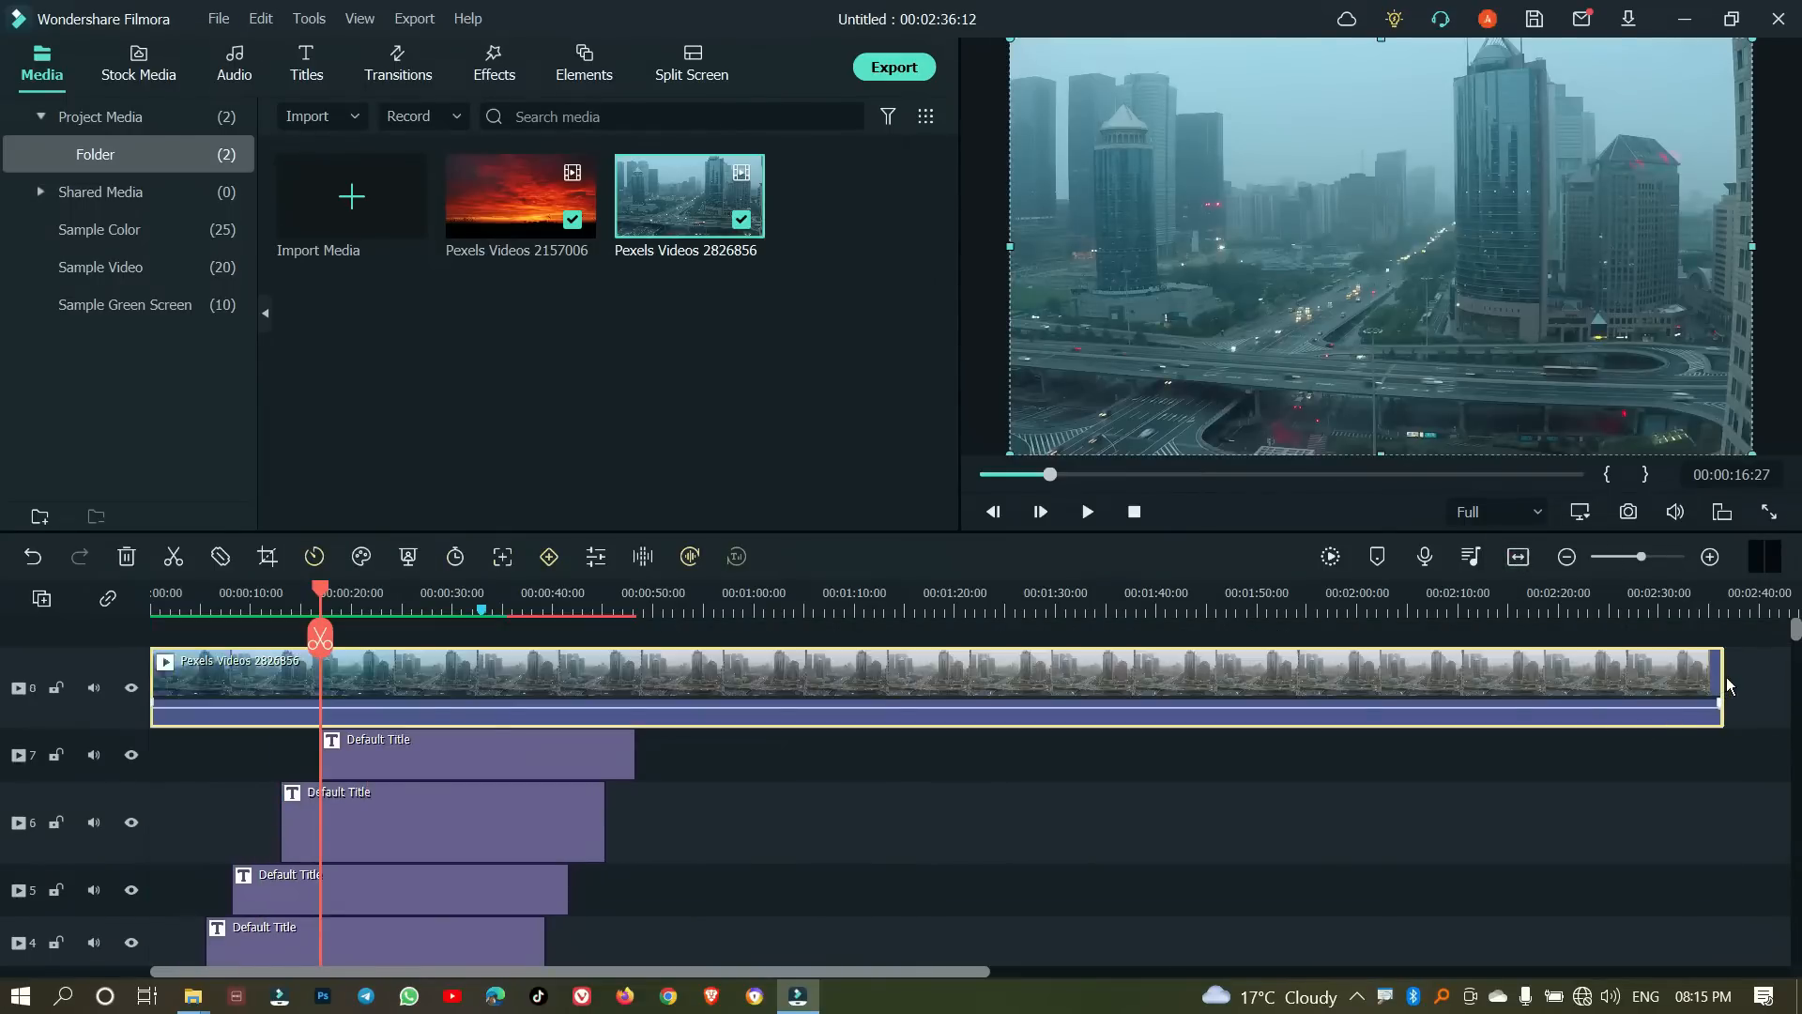
{"action": "left_click_drag", "start_coordinate": [1722, 675], "coordinate": [637, 694]}
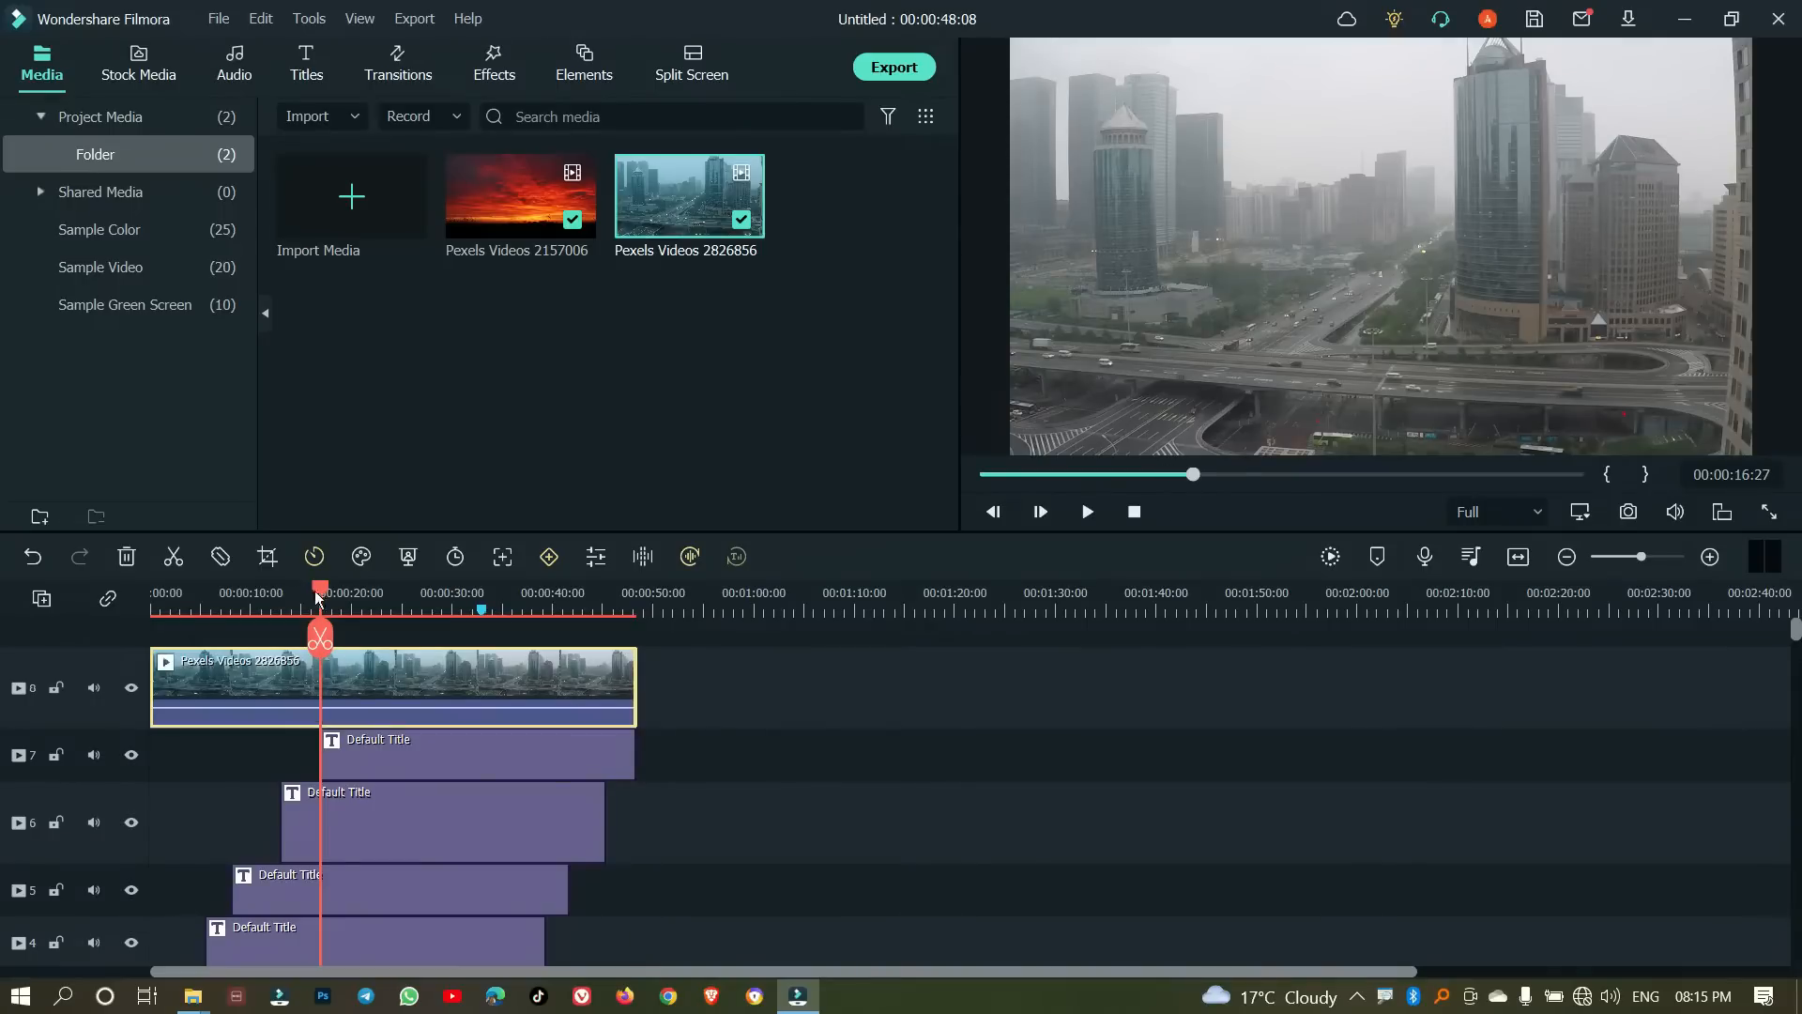
Step: Set the city clip's blending mode to Multiply and preview the composite from the timeline's start
{"action": "left_click_drag", "start_coordinate": [320, 590], "coordinate": [141, 646]}
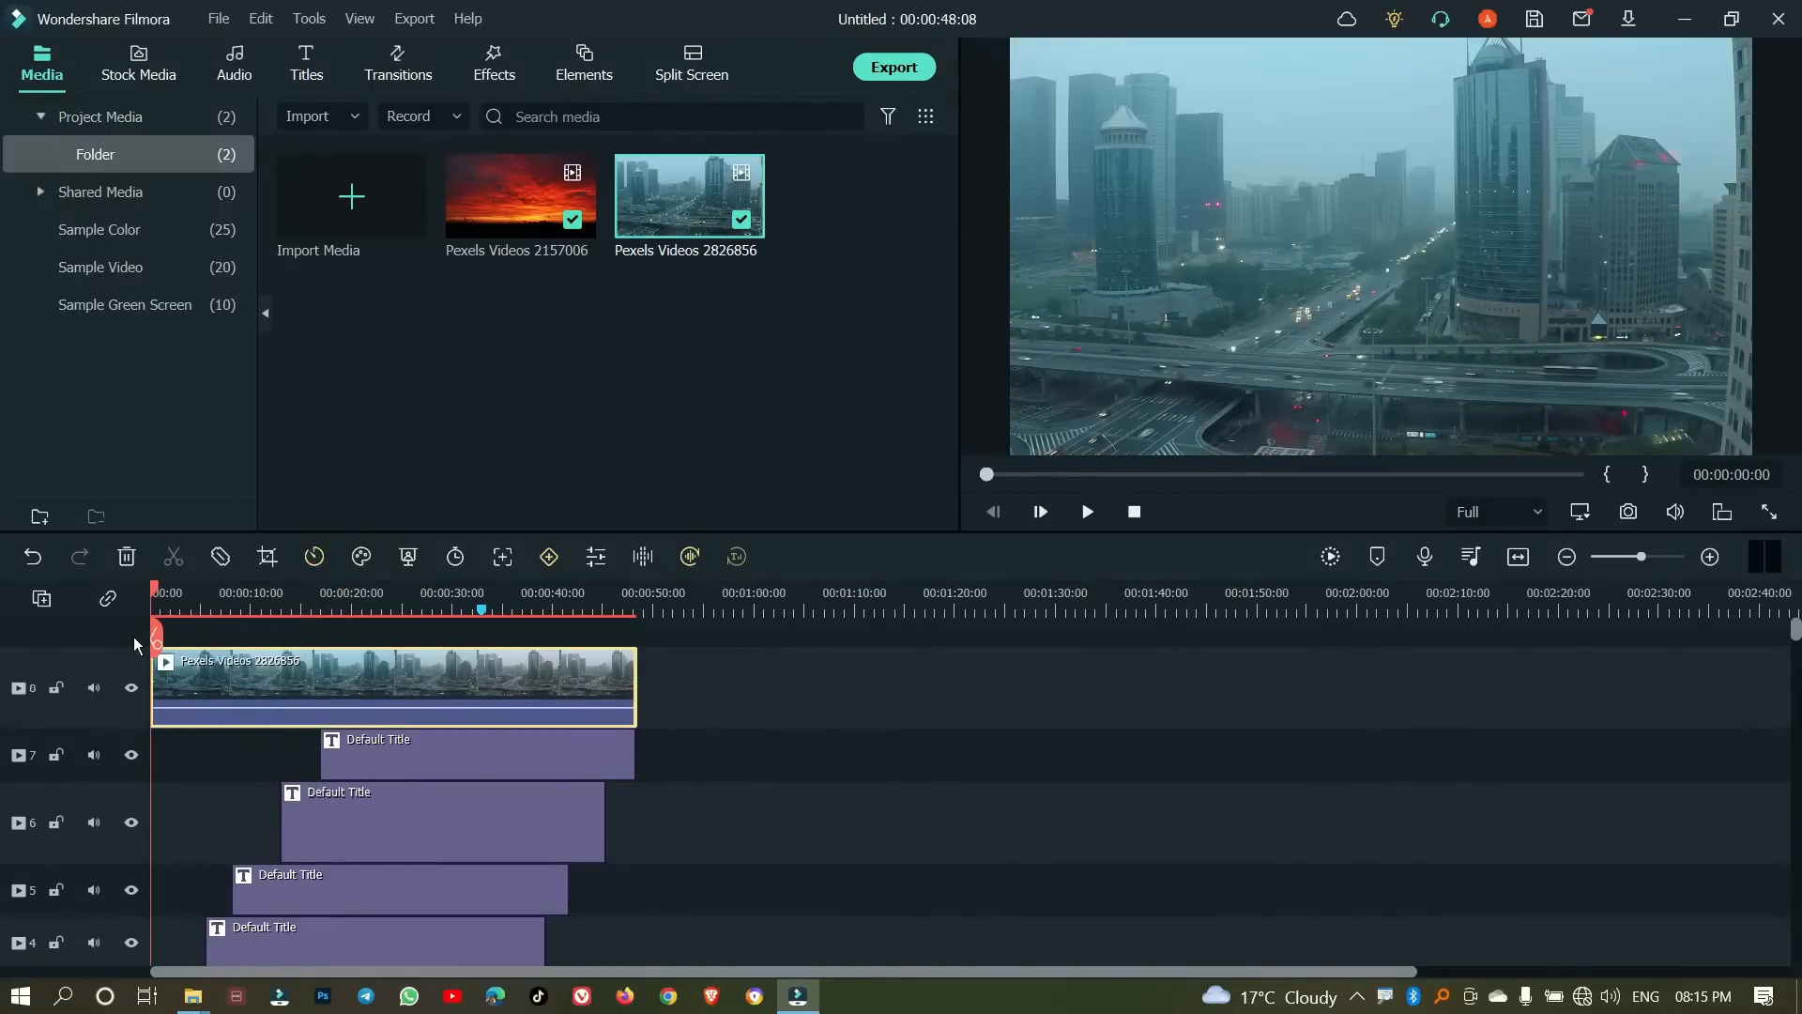
{"action": "double_click", "coordinate": [289, 681]}
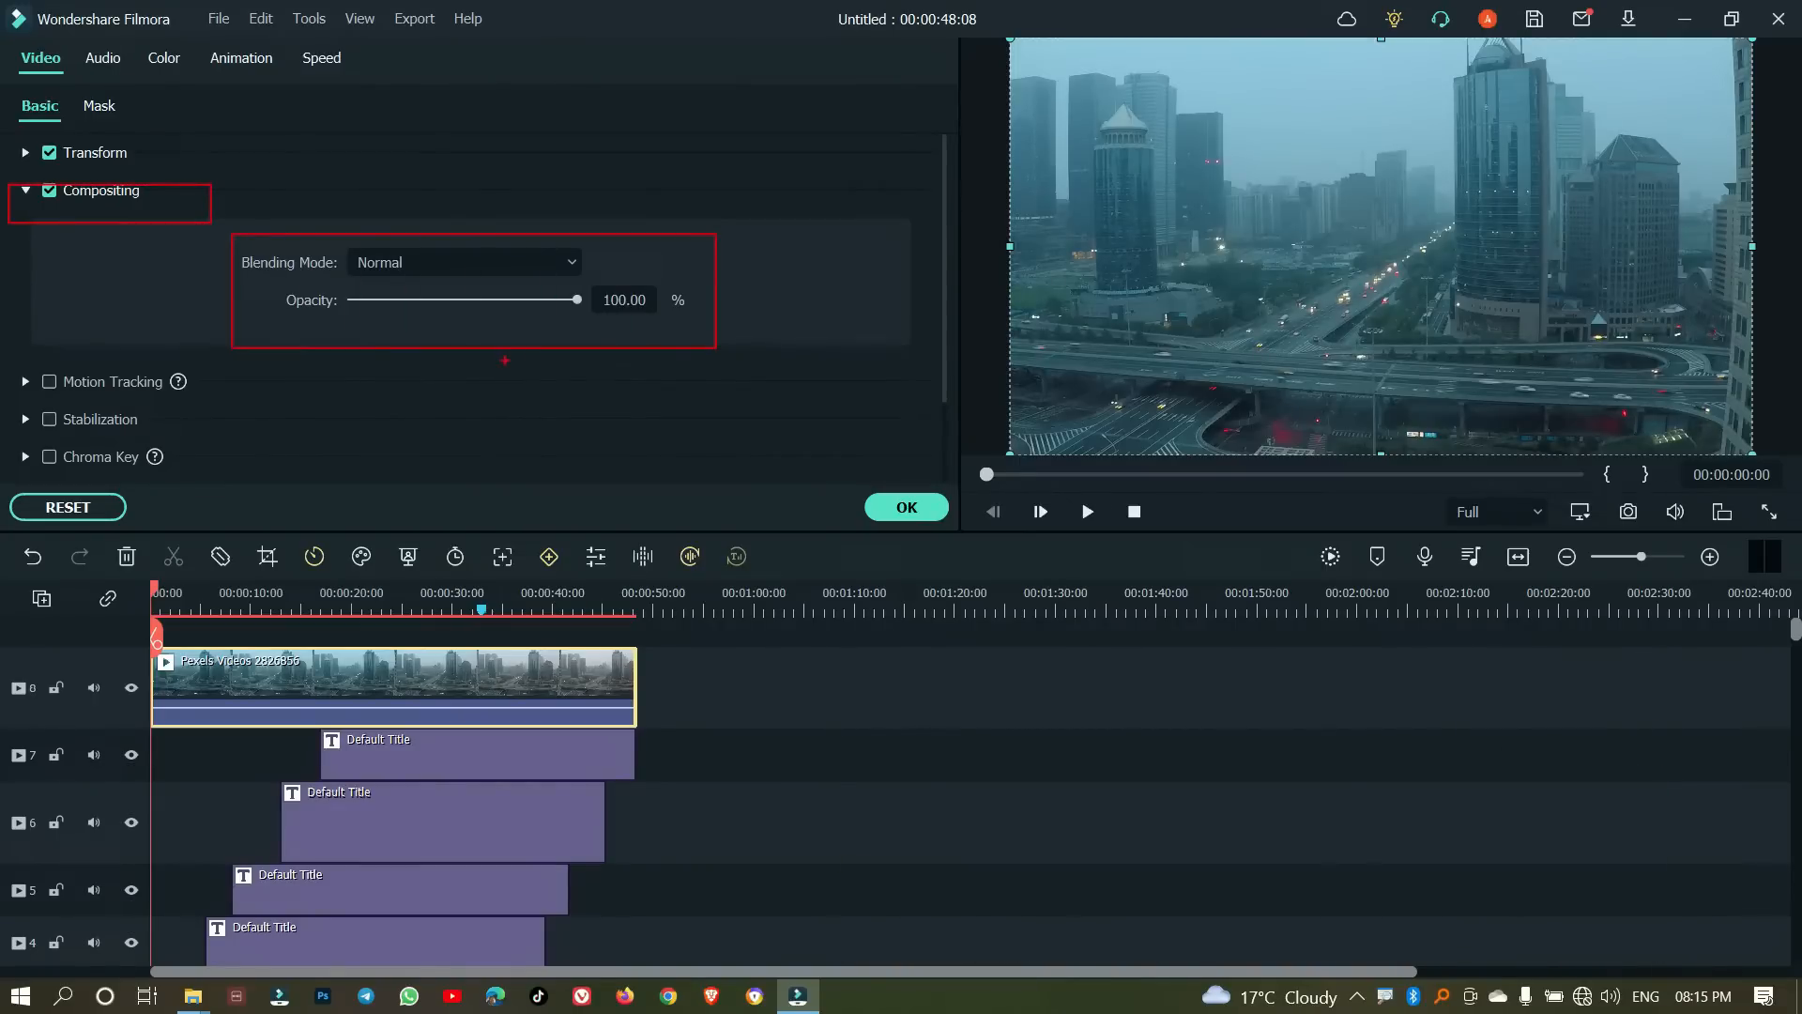
{"action": "left_click", "coordinate": [570, 266]}
{"action": "left_click", "coordinate": [459, 396]}
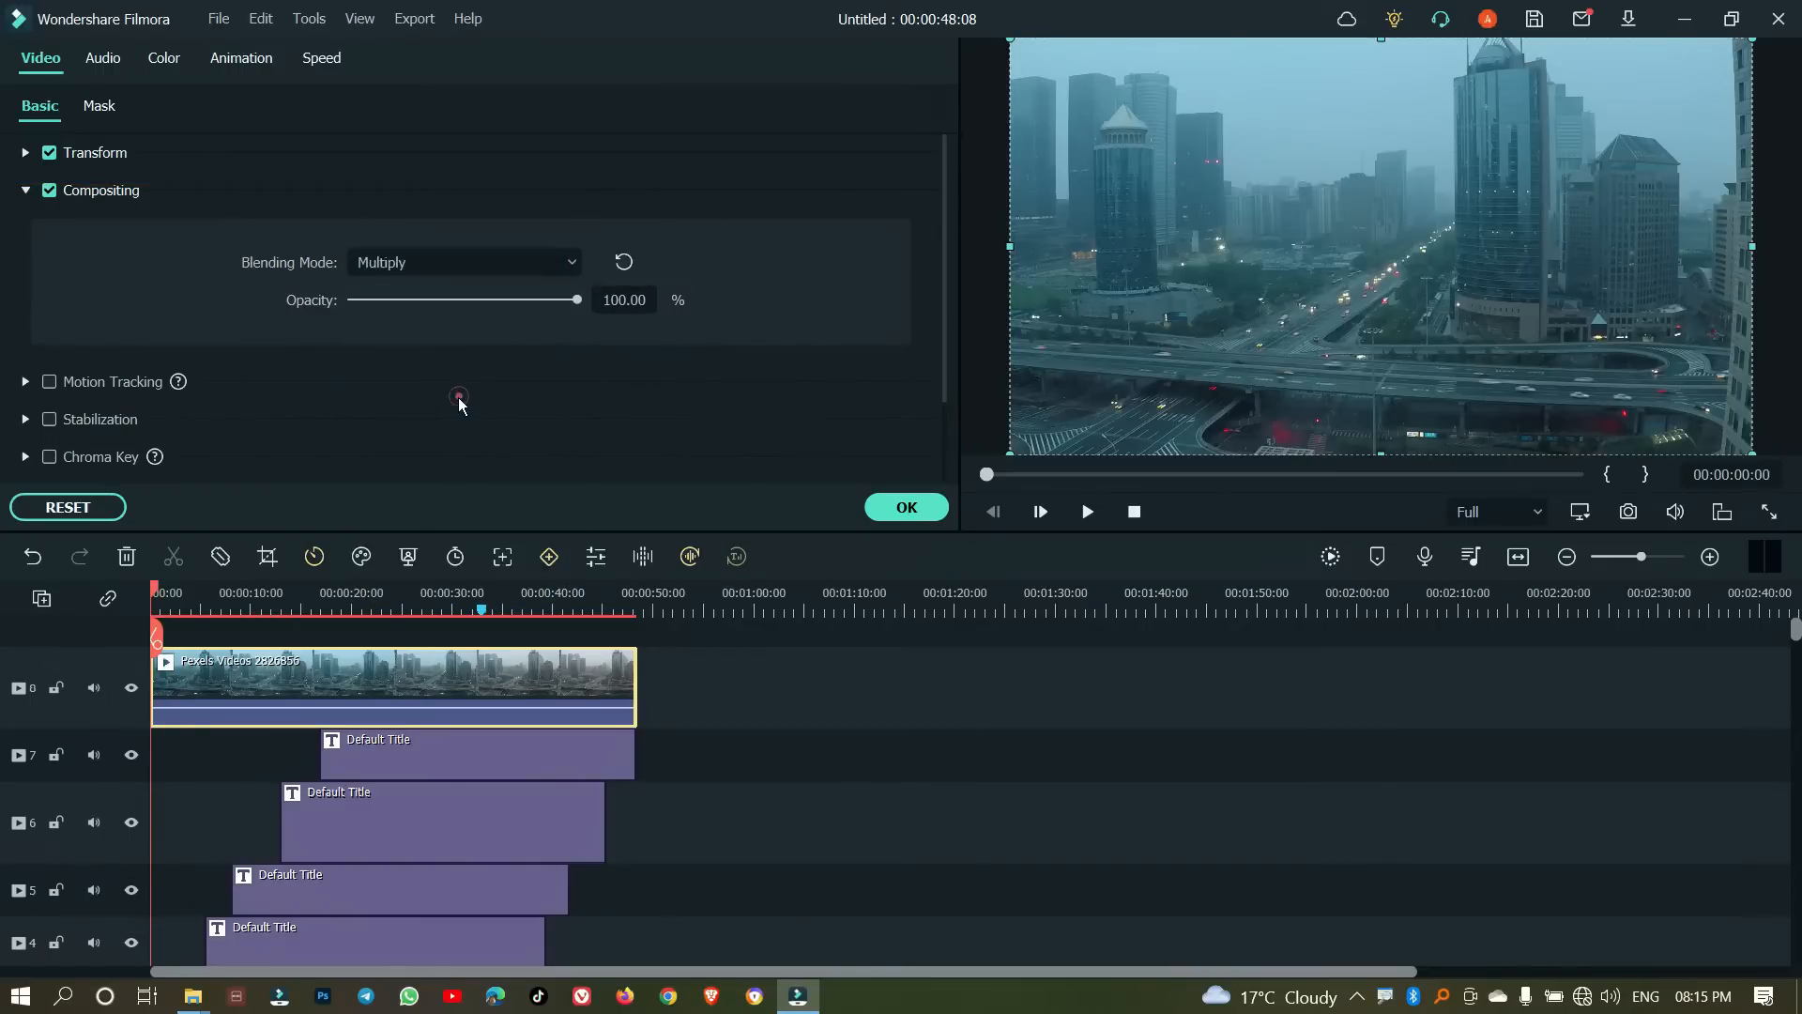
{"action": "left_click", "coordinate": [903, 508]}
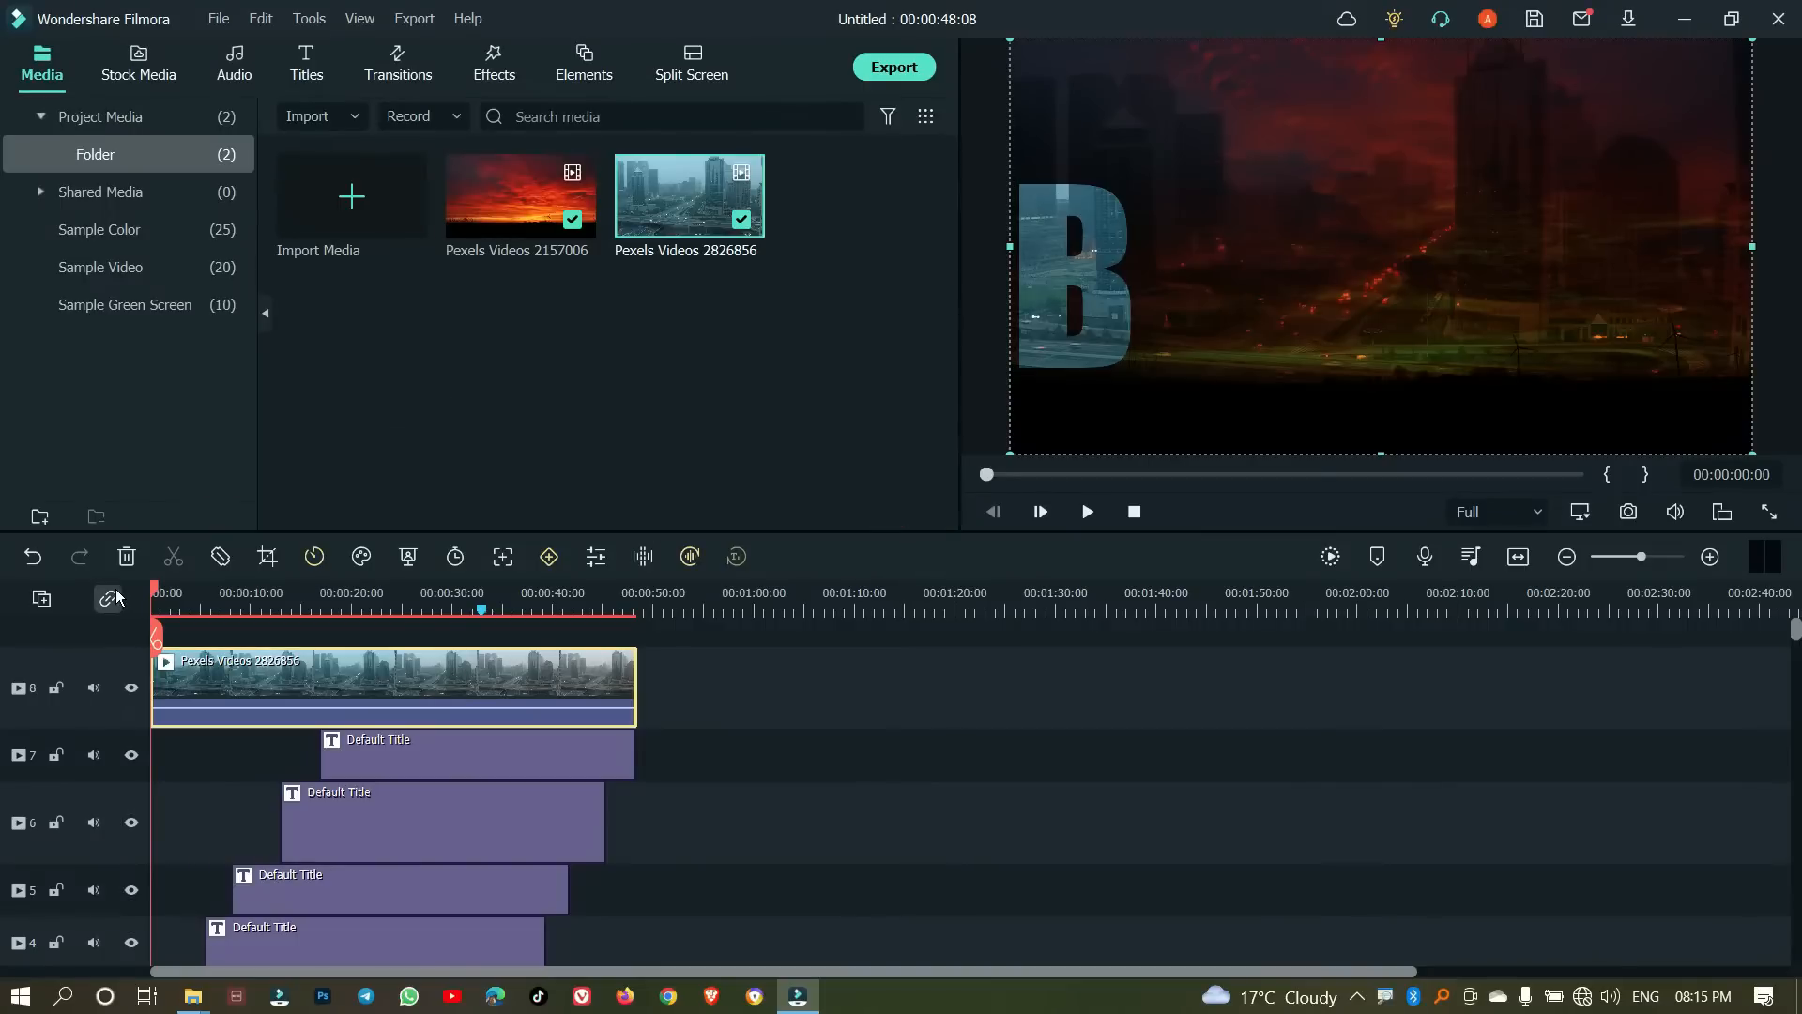
{"action": "key", "text": "space"}
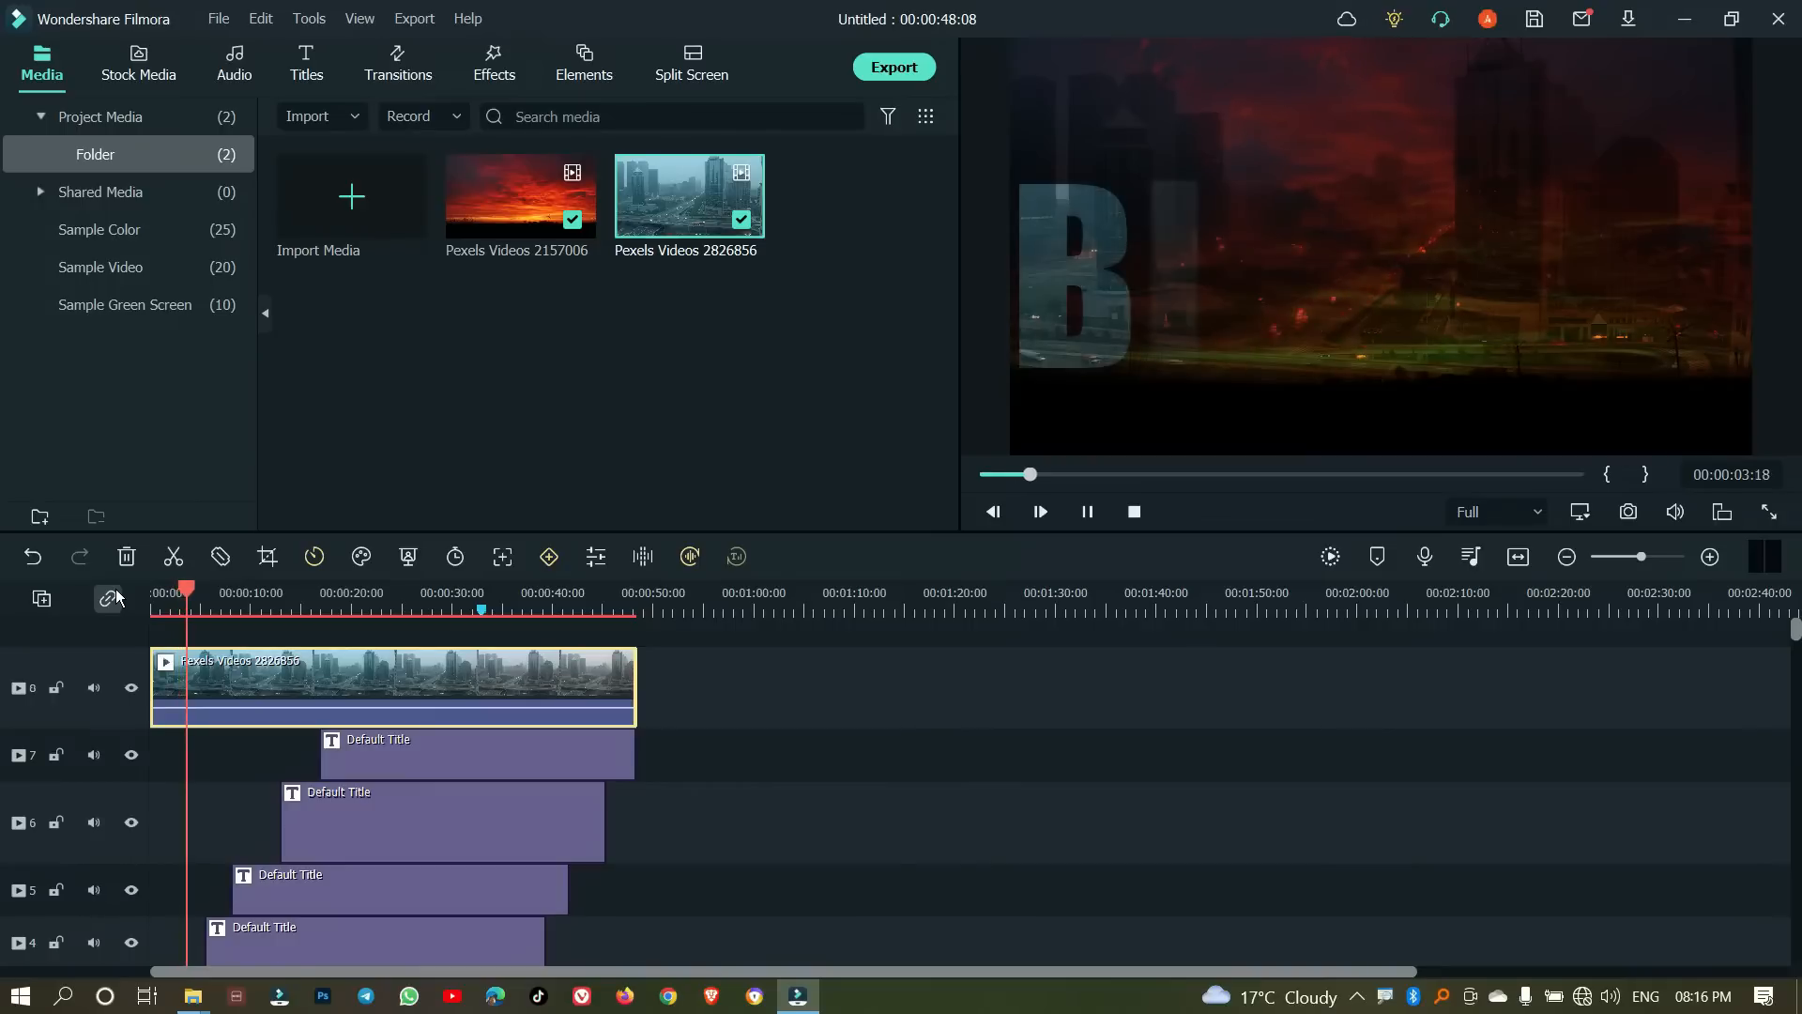
{"action": "key", "text": "space"}
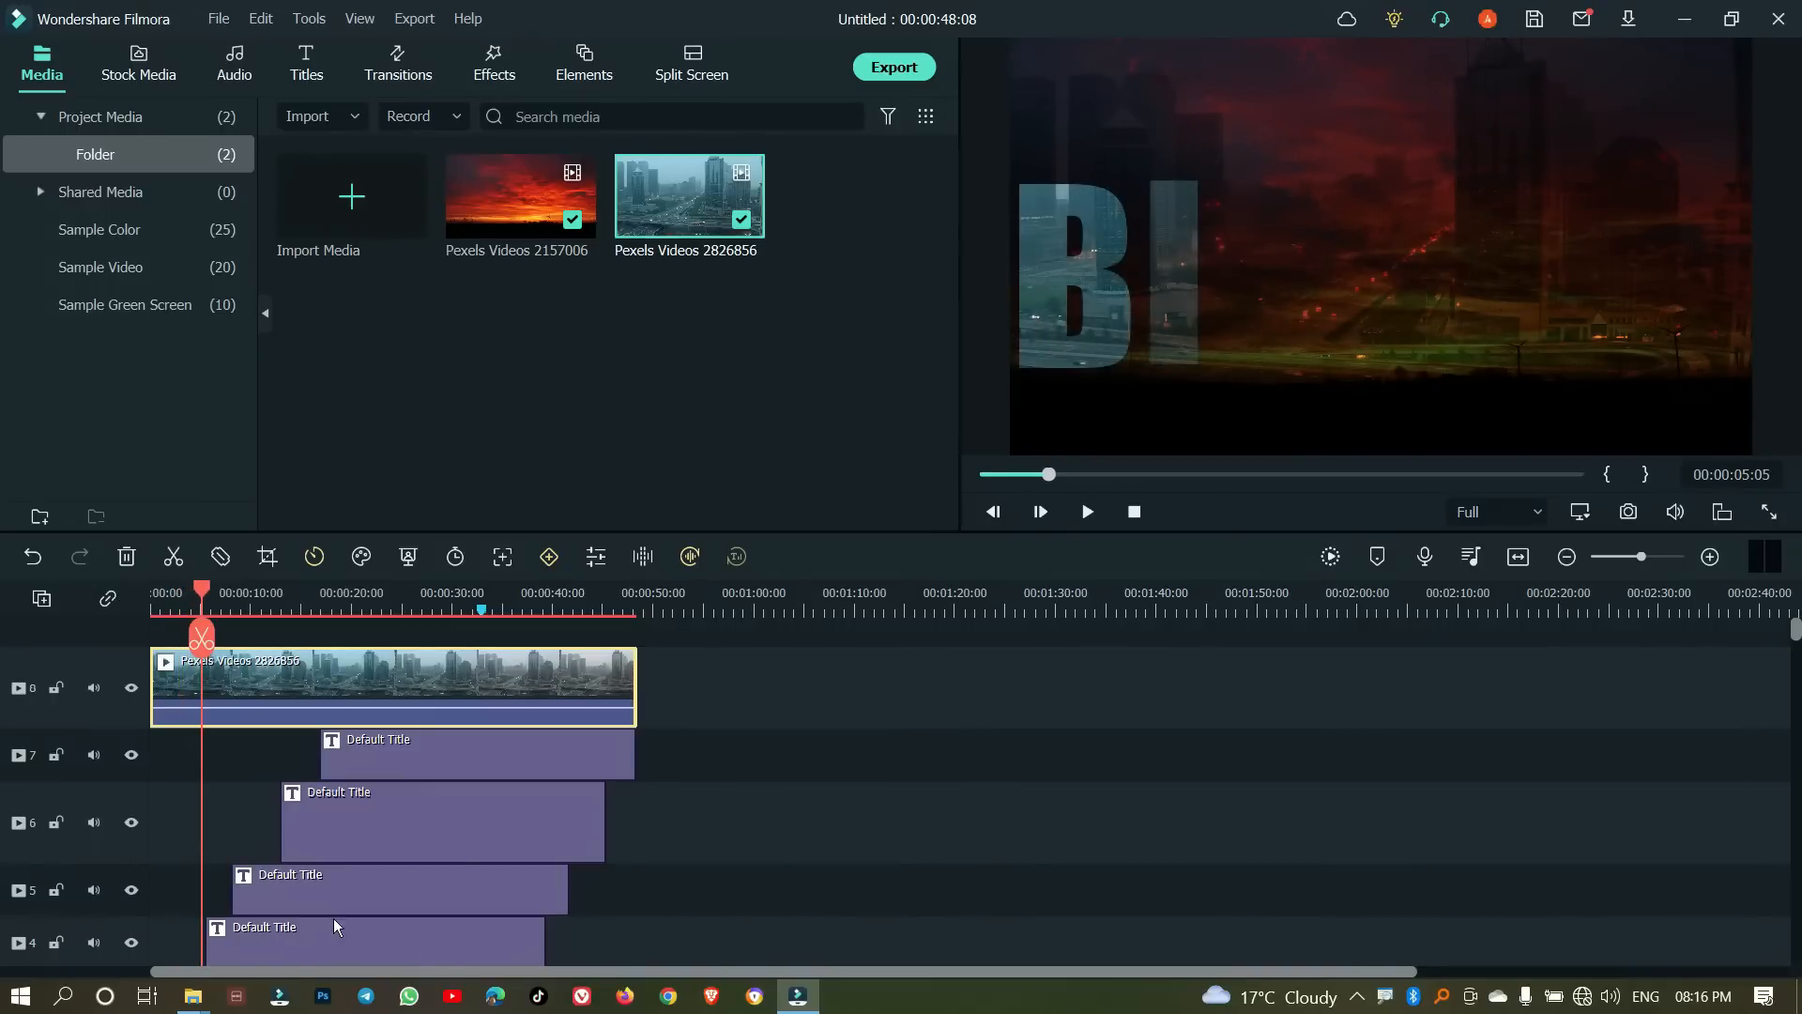
Step: Shift the titles on tracks 3 to 7 back so that they all begin at the timeline's start
{"action": "scroll", "coordinate": [469, 843], "scroll_direction": "down", "scroll_amount": 4}
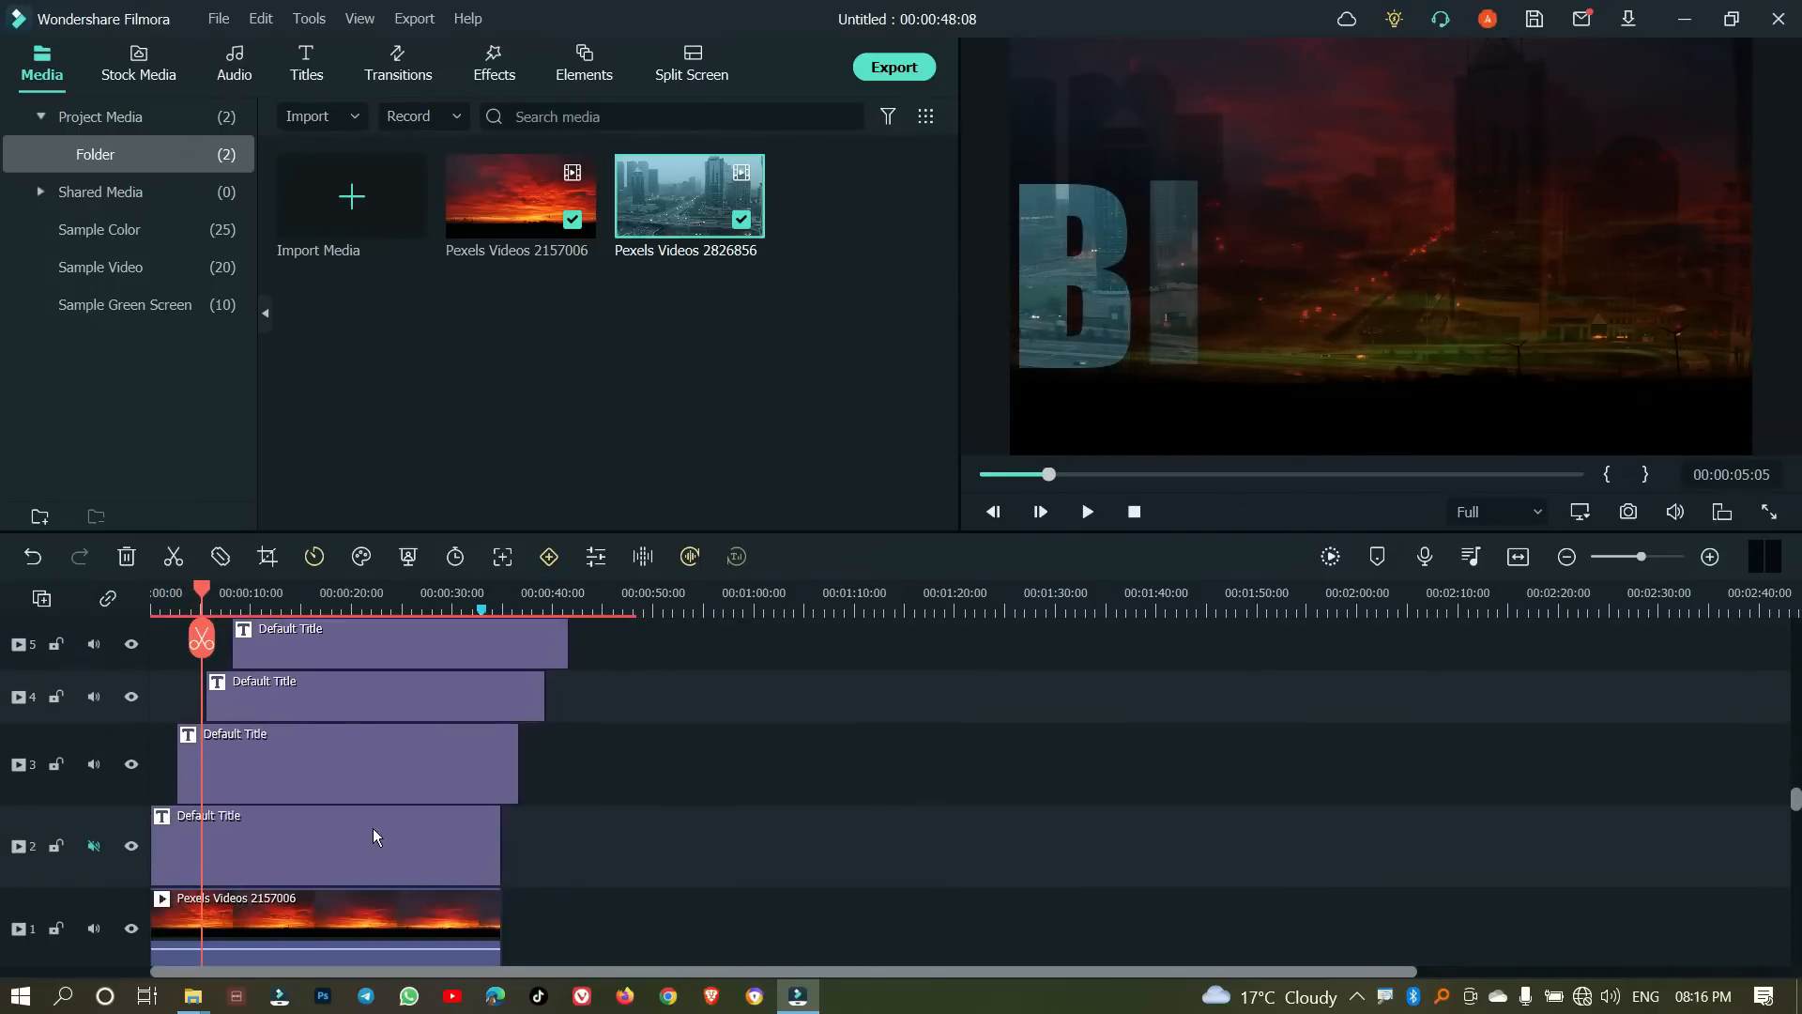
{"action": "left_click_drag", "start_coordinate": [238, 830], "coordinate": [188, 832]}
{"action": "left_click_drag", "start_coordinate": [309, 746], "coordinate": [209, 686]}
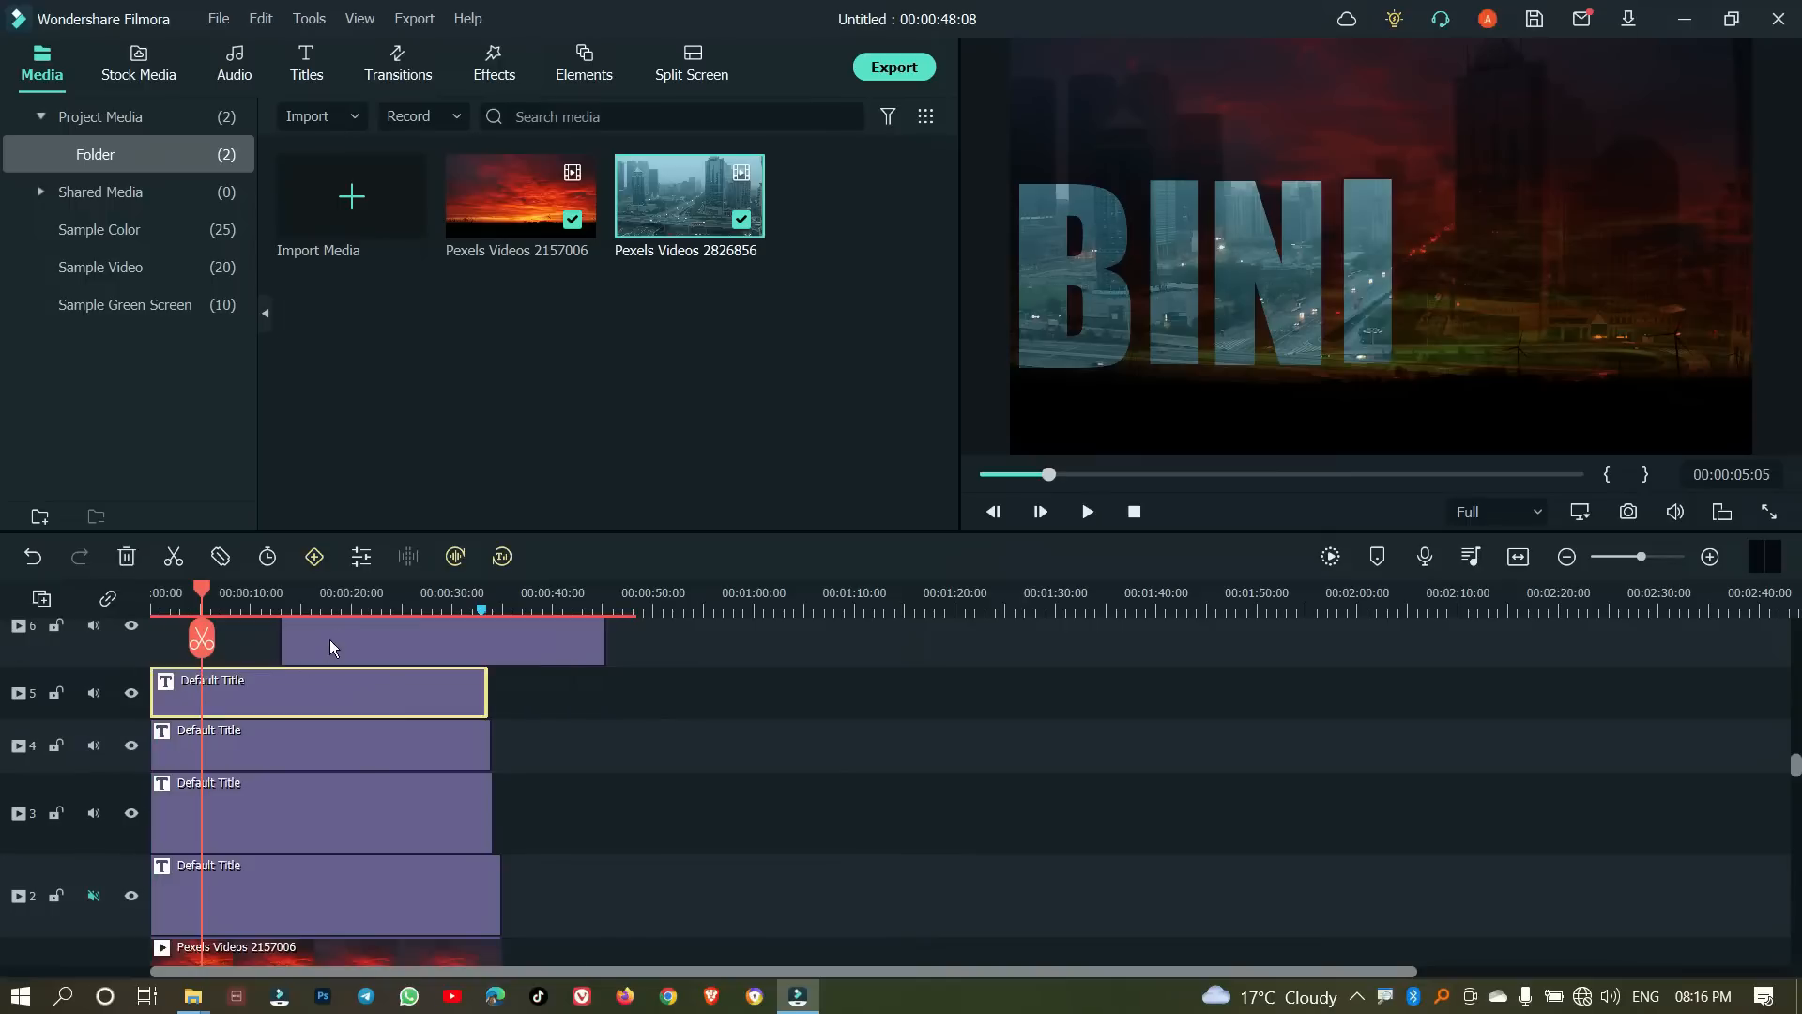
{"action": "left_click_drag", "start_coordinate": [305, 639], "coordinate": [178, 639]}
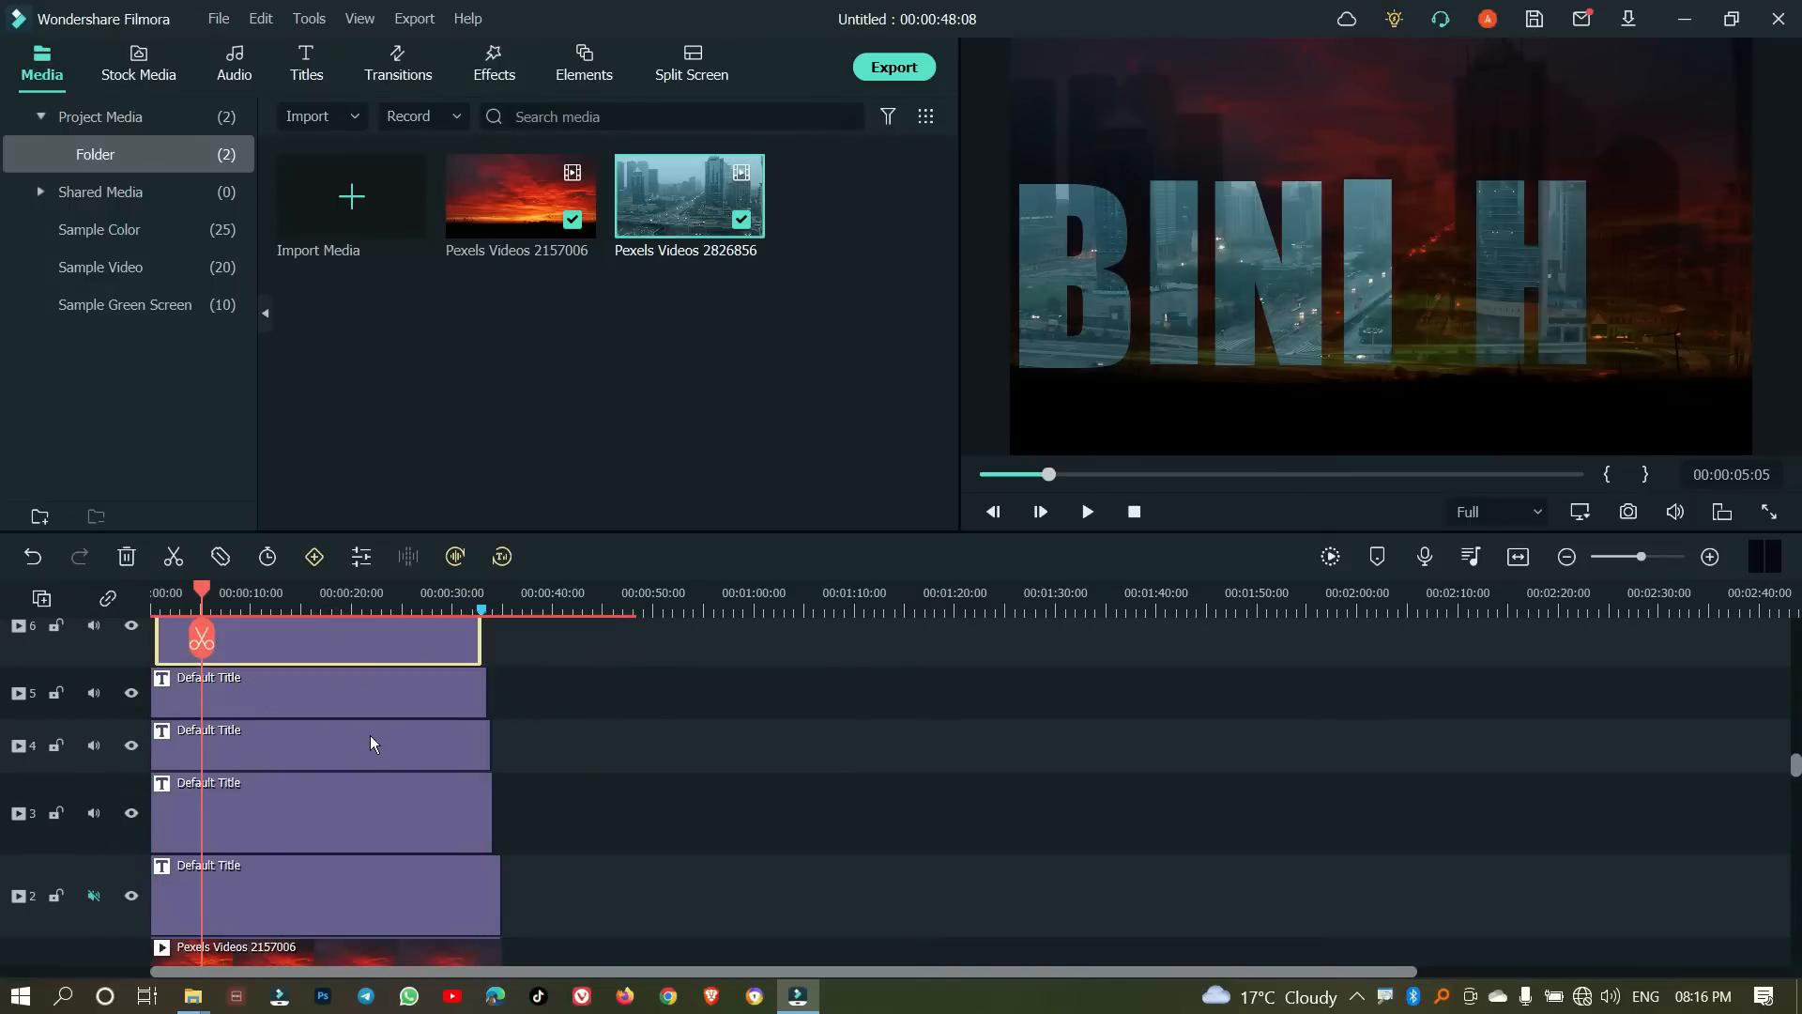
{"action": "scroll", "coordinate": [366, 736], "scroll_direction": "down", "scroll_amount": 1}
{"action": "scroll", "coordinate": [366, 736], "scroll_direction": "up", "scroll_amount": 2}
{"action": "left_click_drag", "start_coordinate": [416, 654], "coordinate": [245, 655]}
{"action": "left_click_drag", "start_coordinate": [218, 747], "coordinate": [196, 745]}
{"action": "scroll", "coordinate": [375, 751], "scroll_direction": "up", "scroll_amount": 1}
Step: Trim the sunset clip's end to about 24 seconds and shorten the titles on tracks 2 to 4 to match it
{"action": "scroll", "coordinate": [616, 785], "scroll_direction": "down", "scroll_amount": 4}
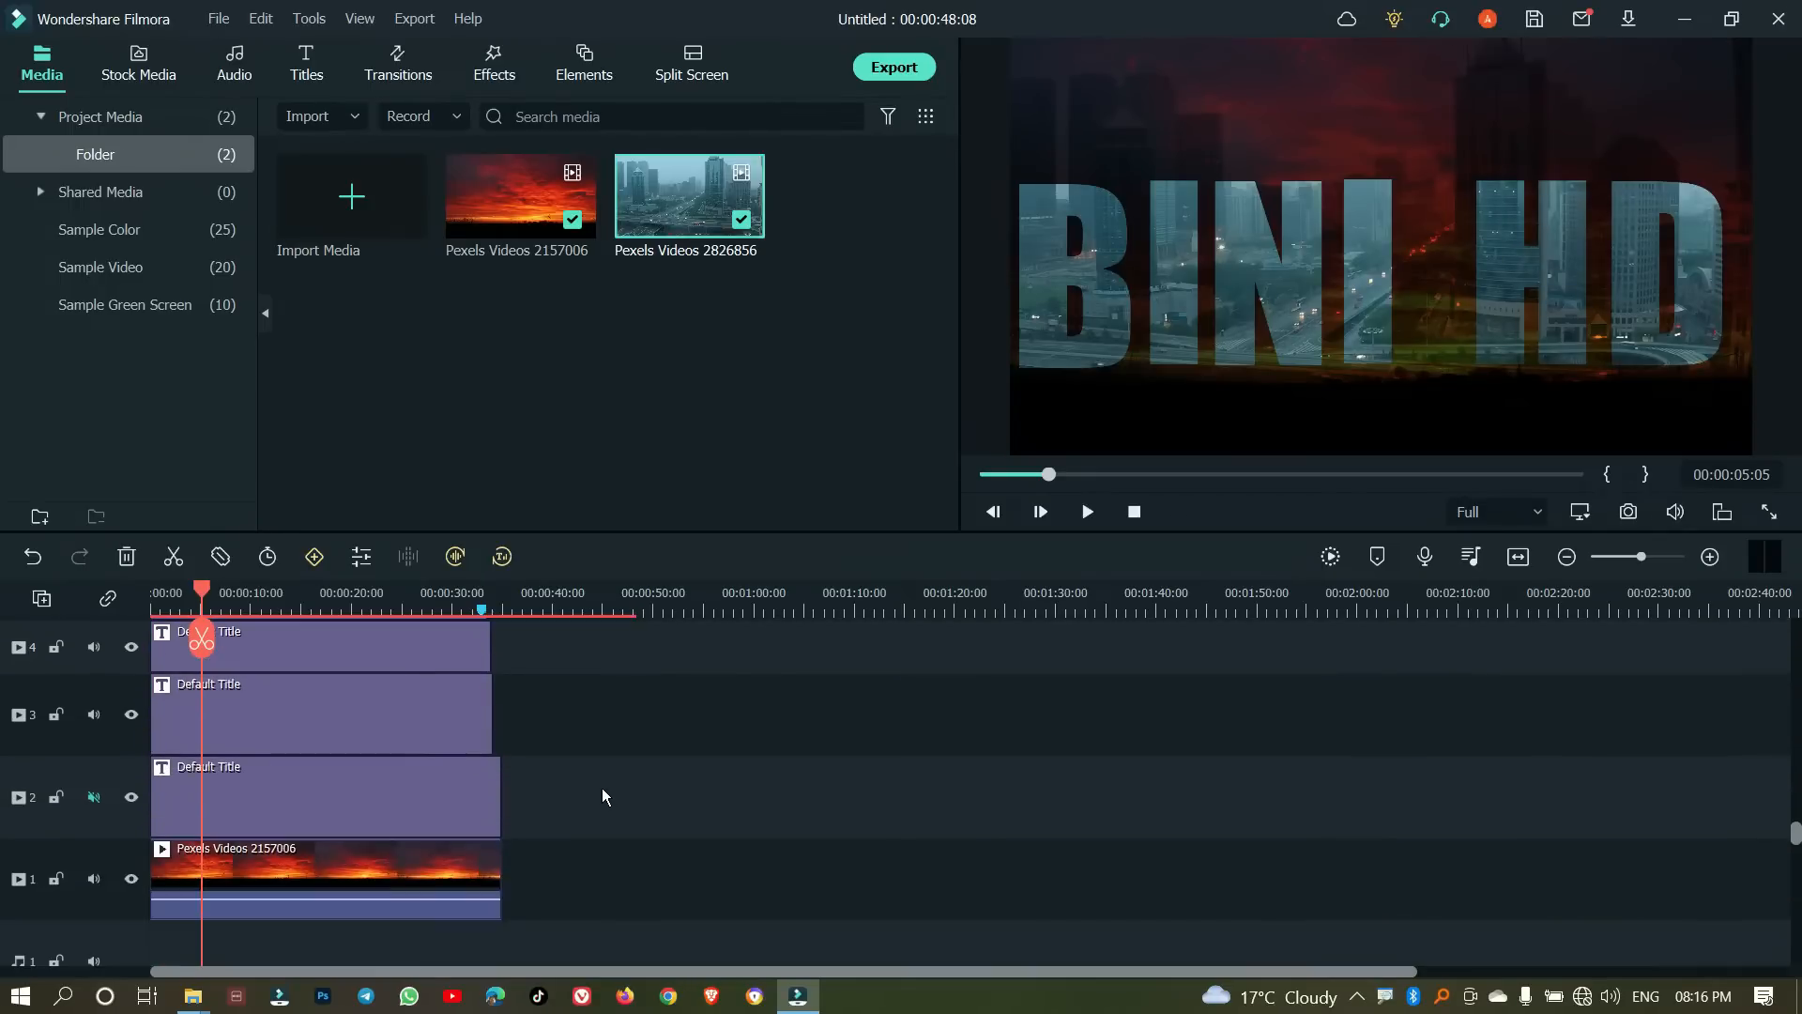
{"action": "left_click_drag", "start_coordinate": [499, 873], "coordinate": [392, 880]}
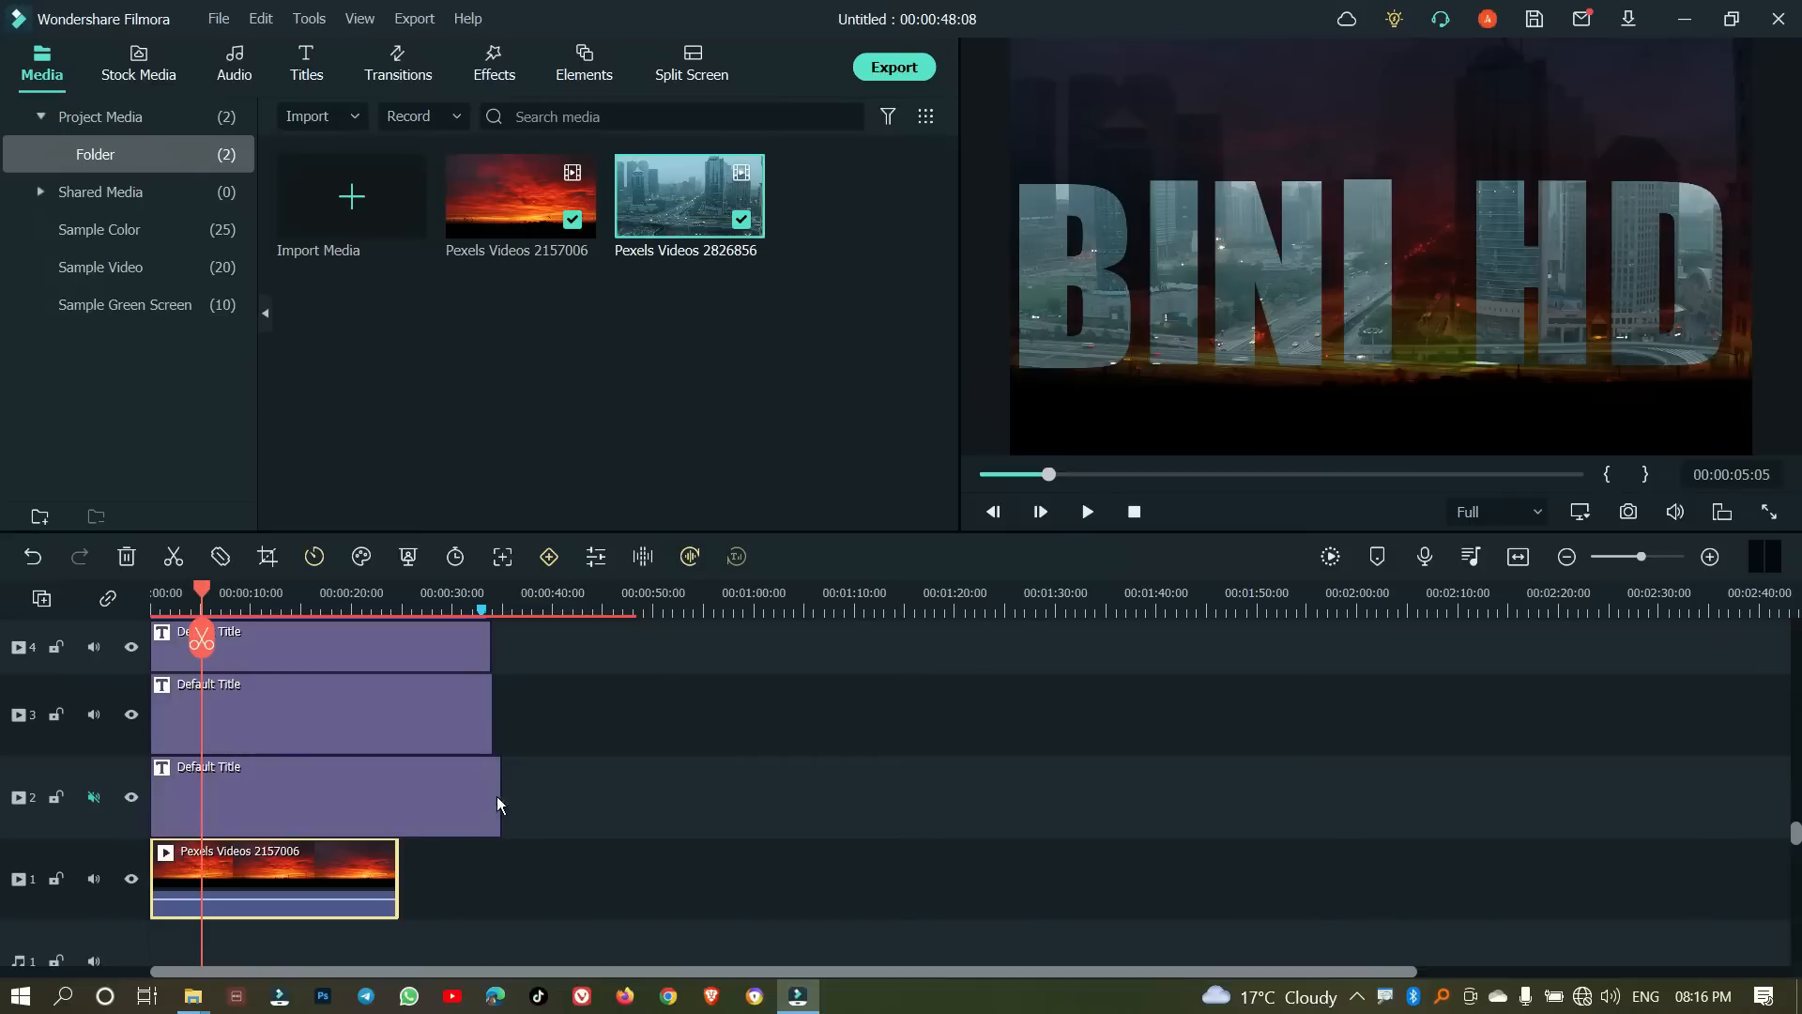
{"action": "left_click_drag", "start_coordinate": [498, 794], "coordinate": [396, 819]}
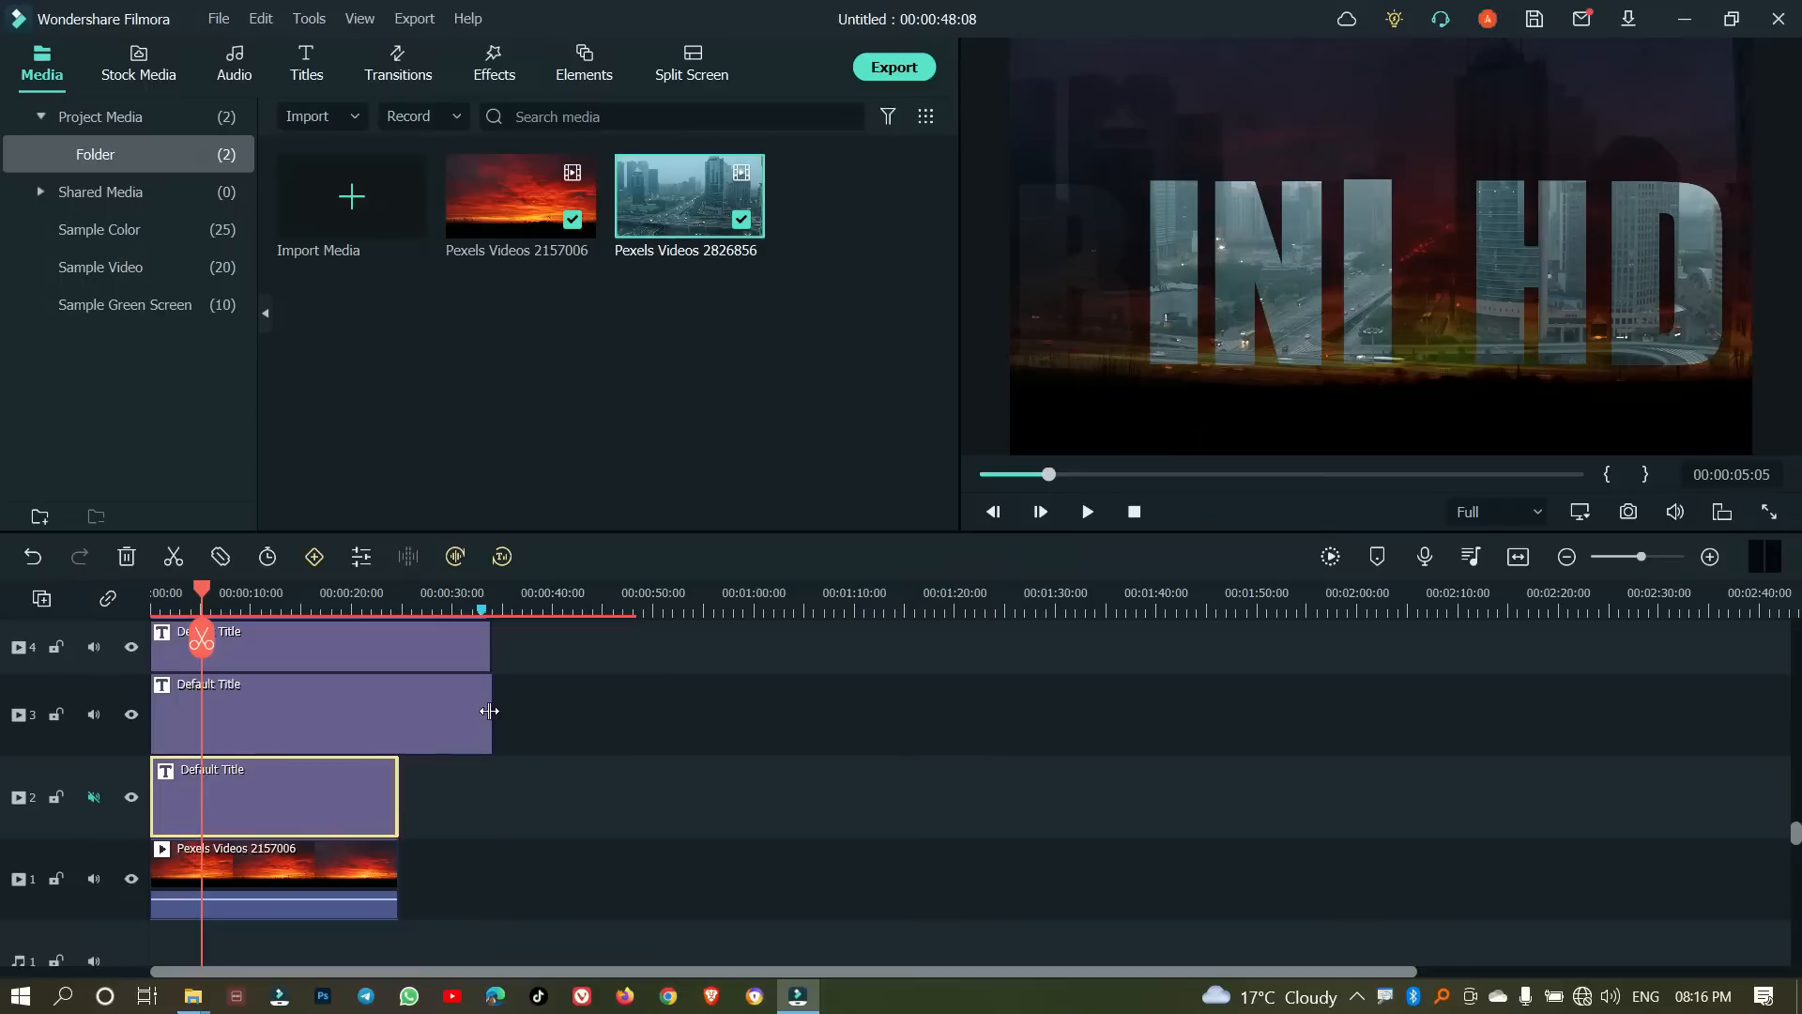
{"action": "left_click_drag", "start_coordinate": [489, 711], "coordinate": [387, 740]}
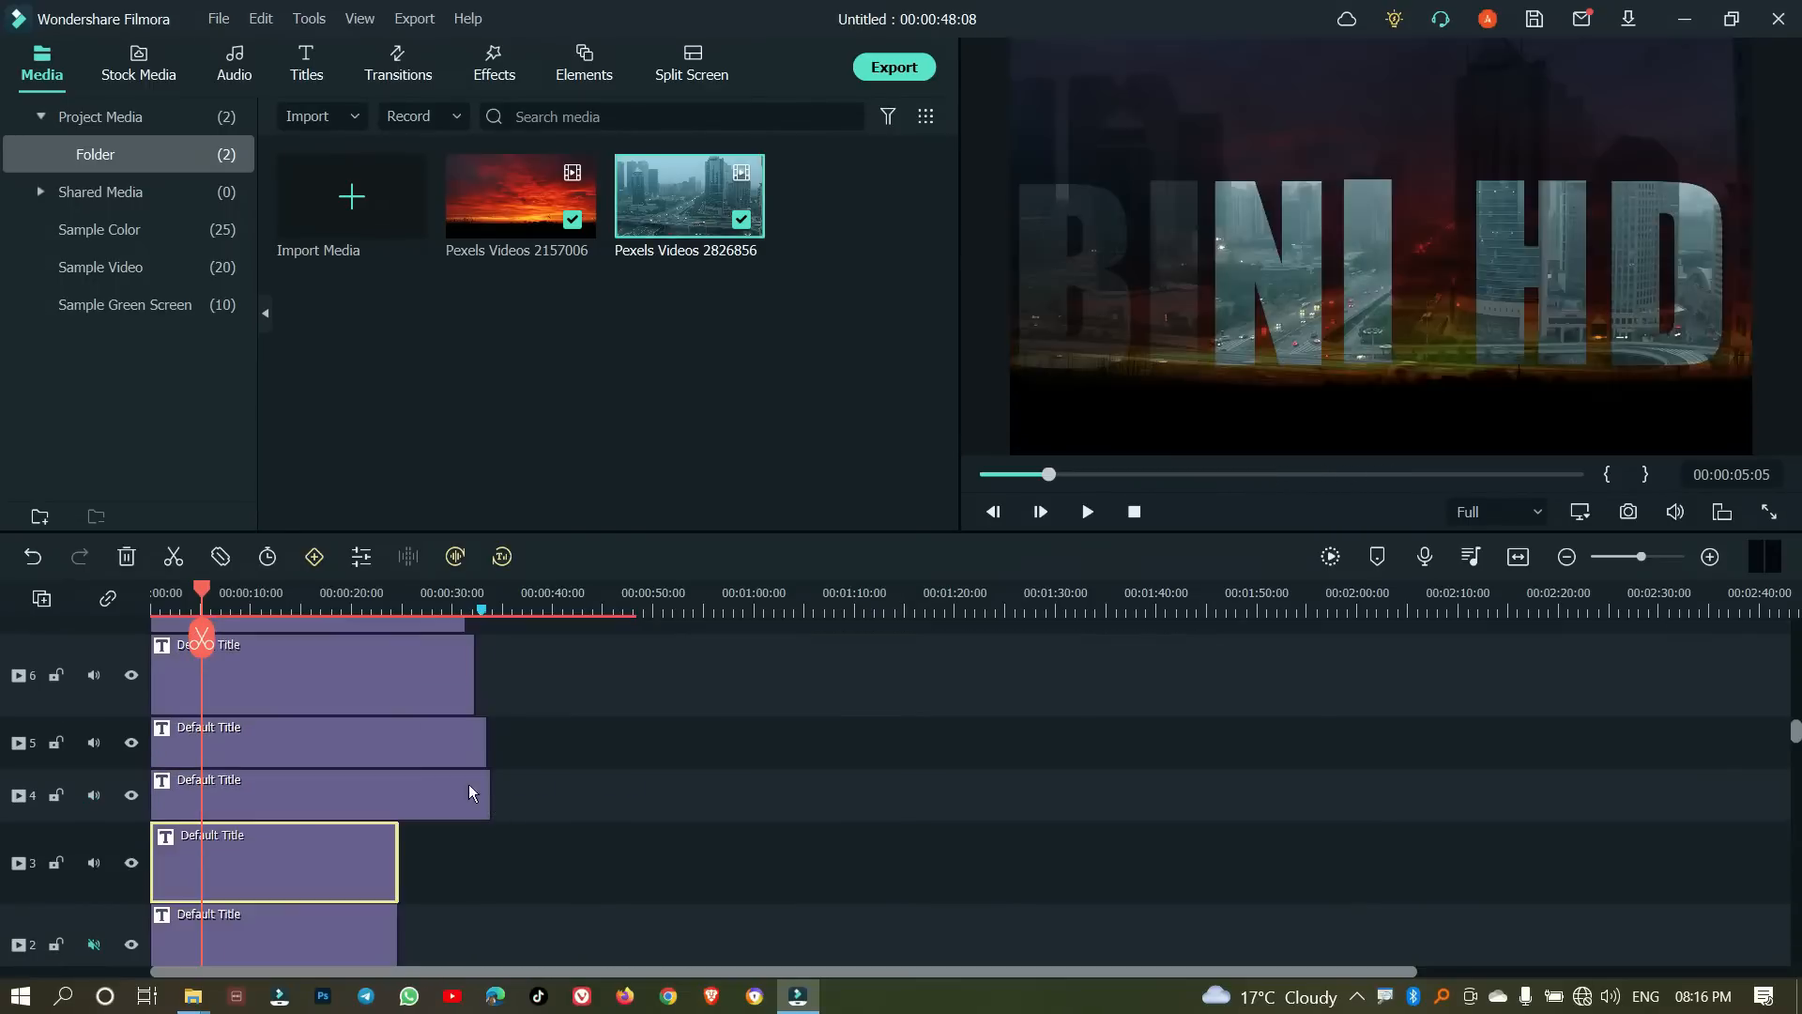
{"action": "left_click_drag", "start_coordinate": [484, 799], "coordinate": [394, 822]}
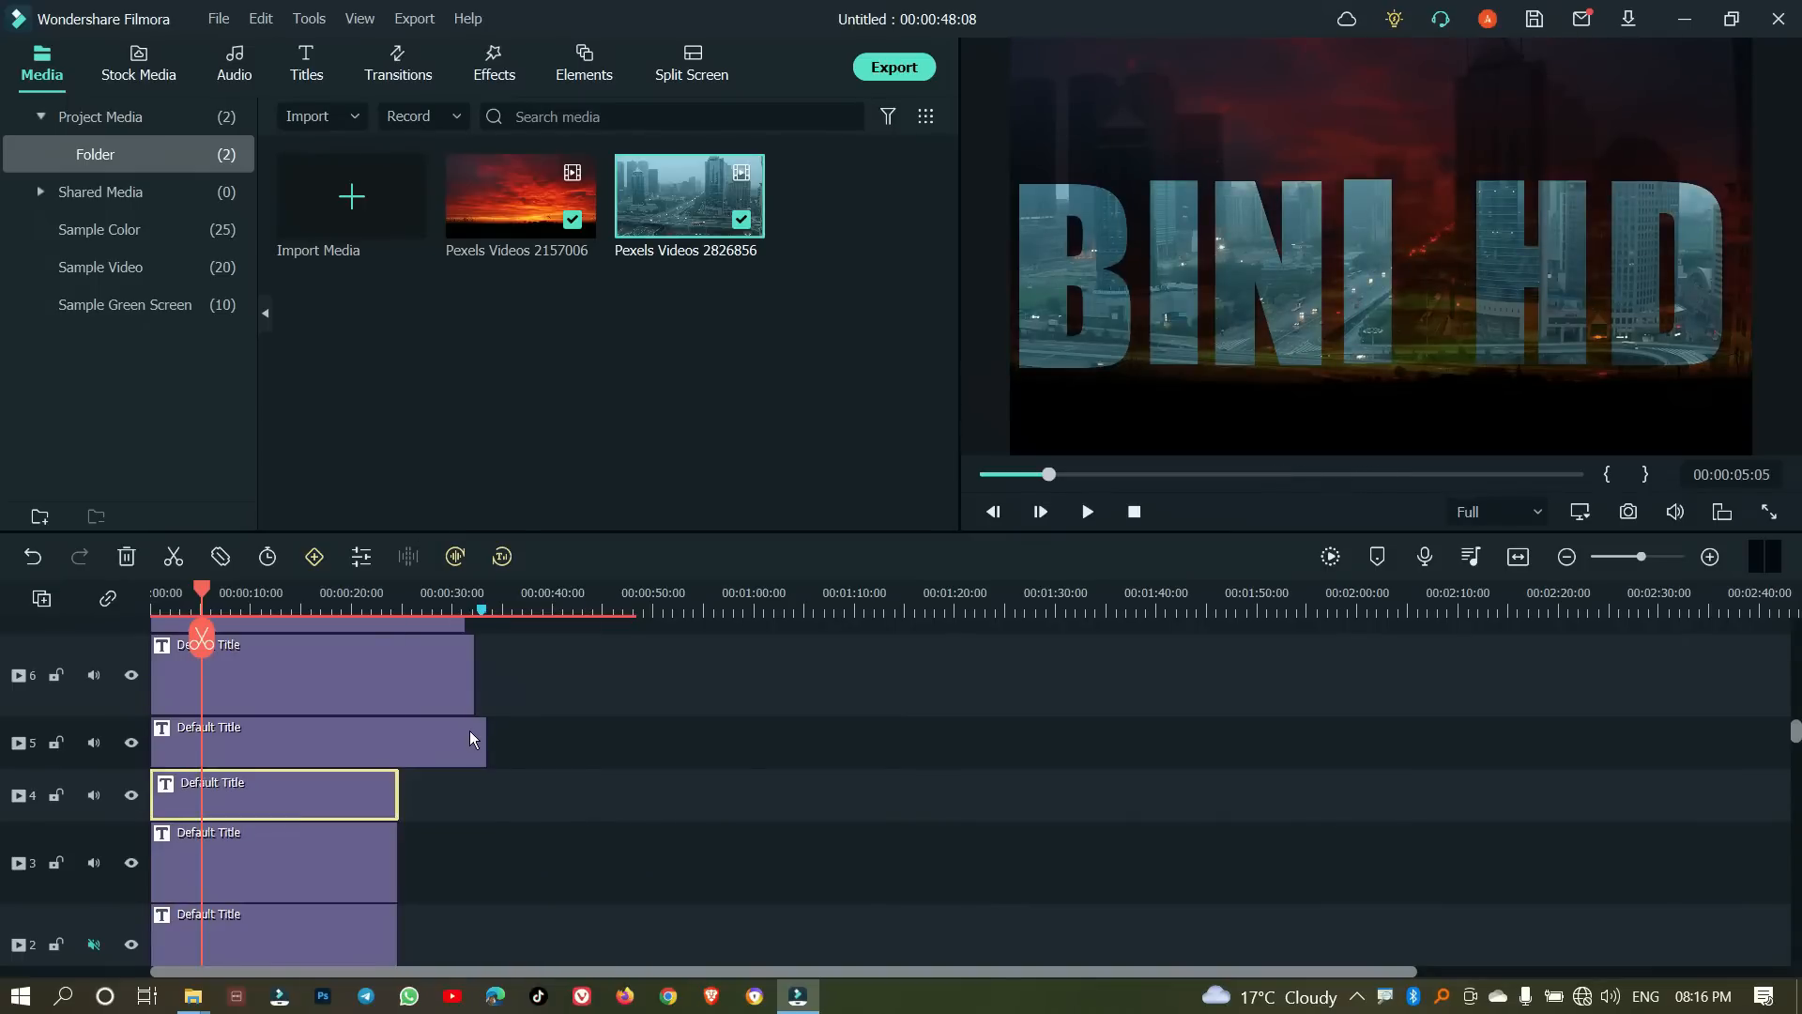
Step: Trim the ends of the titles on tracks 5 to 7 and the city clip to match the shortened tracks
{"action": "left_click", "coordinate": [469, 730]}
{"action": "left_click_drag", "start_coordinate": [484, 740], "coordinate": [395, 762]}
{"action": "left_click_drag", "start_coordinate": [472, 684], "coordinate": [396, 719]}
{"action": "scroll", "coordinate": [474, 678], "scroll_direction": "up", "scroll_amount": 2}
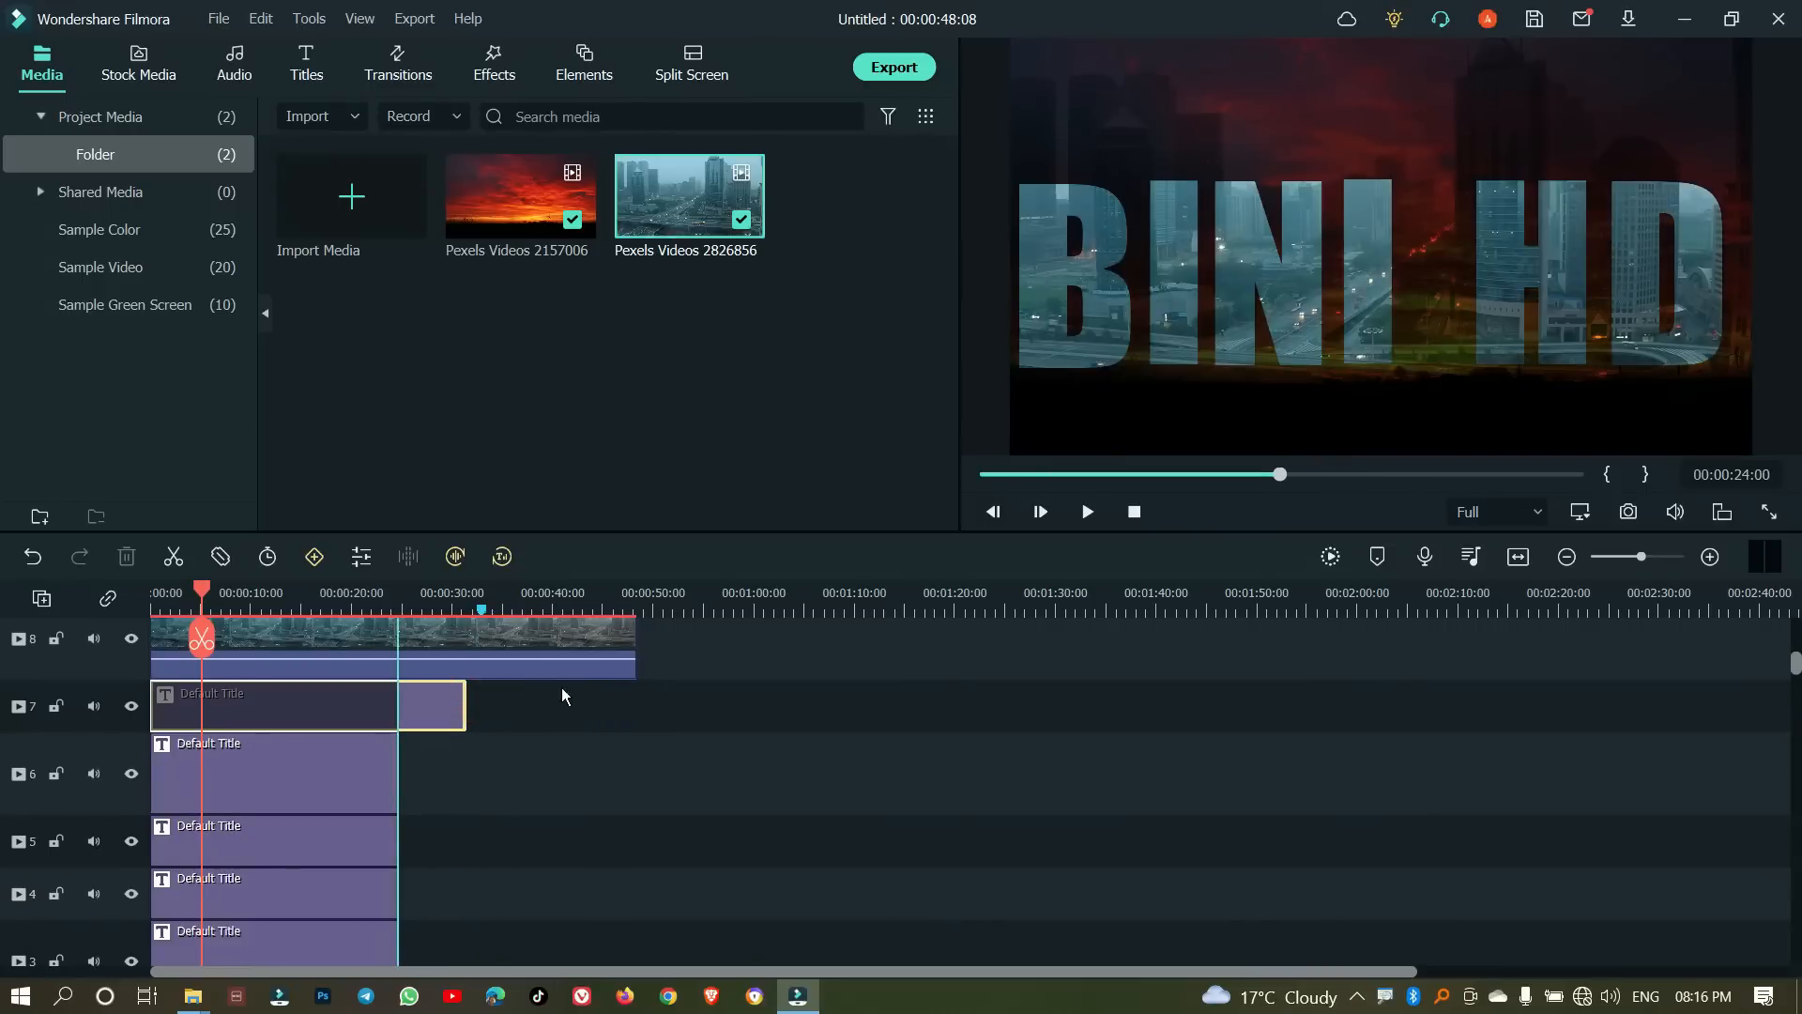
{"action": "scroll", "coordinate": [627, 654], "scroll_direction": "up", "scroll_amount": 1}
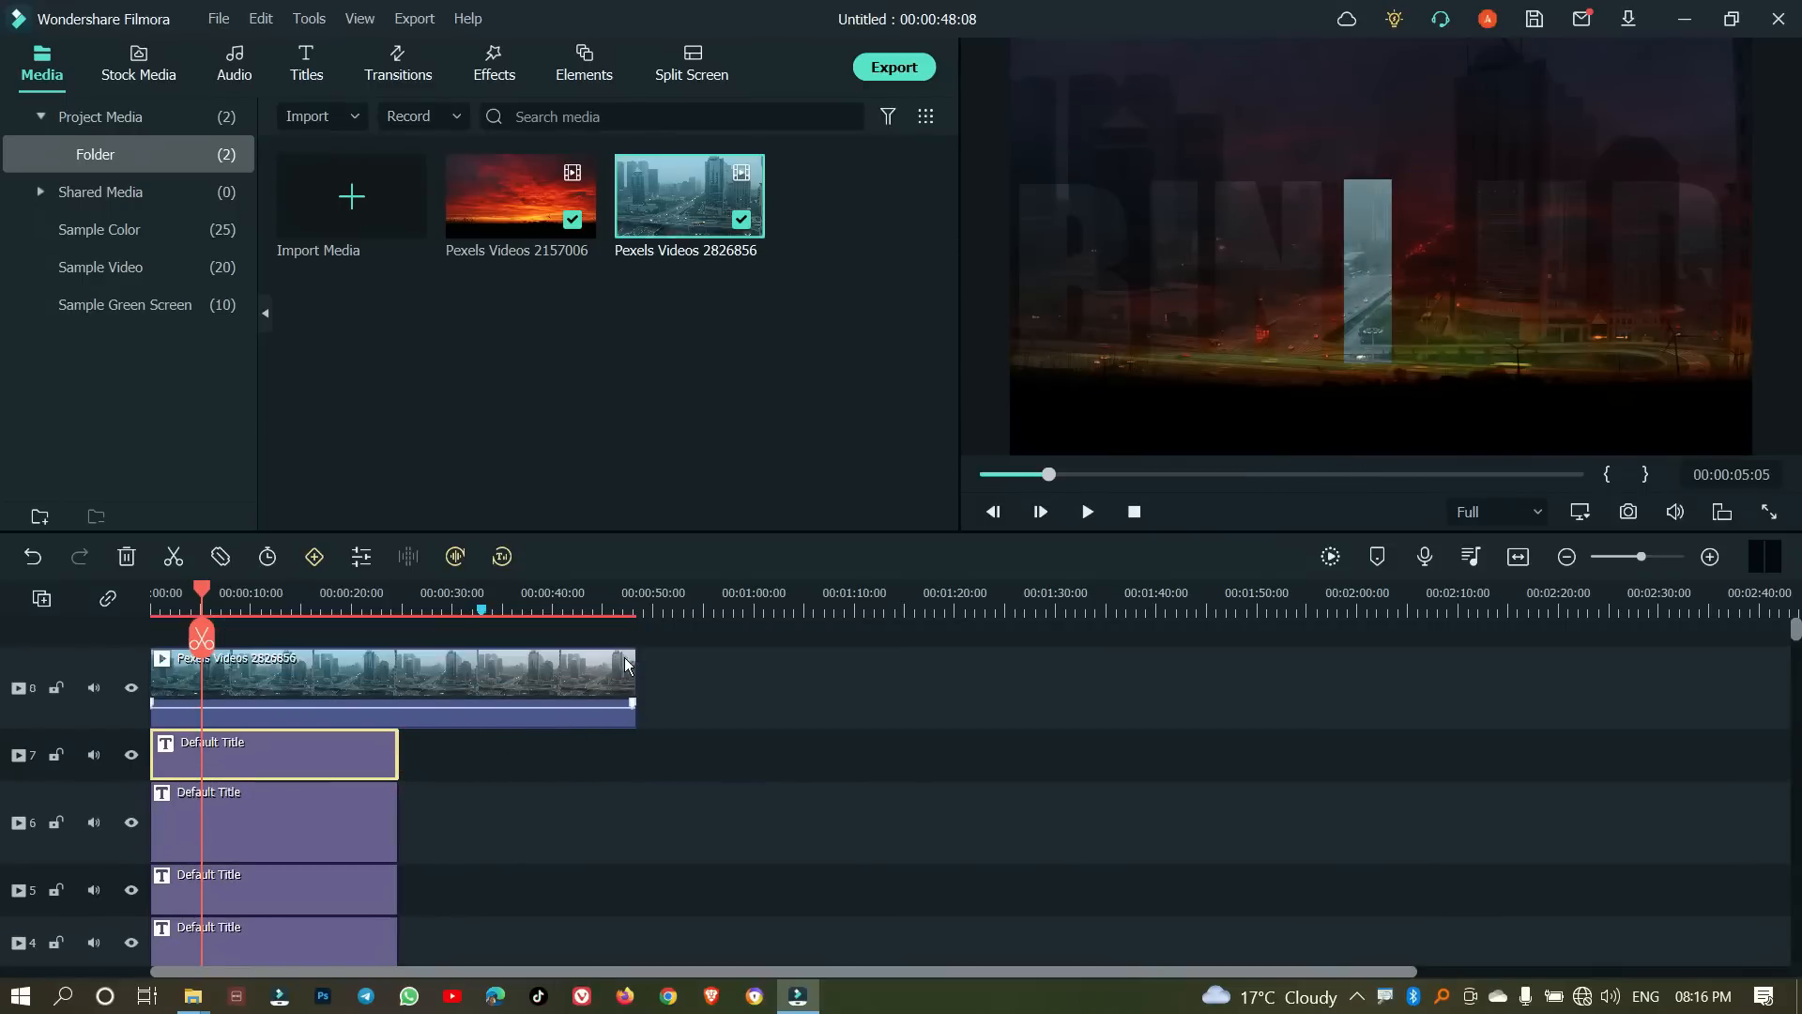
{"action": "left_click_drag", "start_coordinate": [636, 687], "coordinate": [397, 725]}
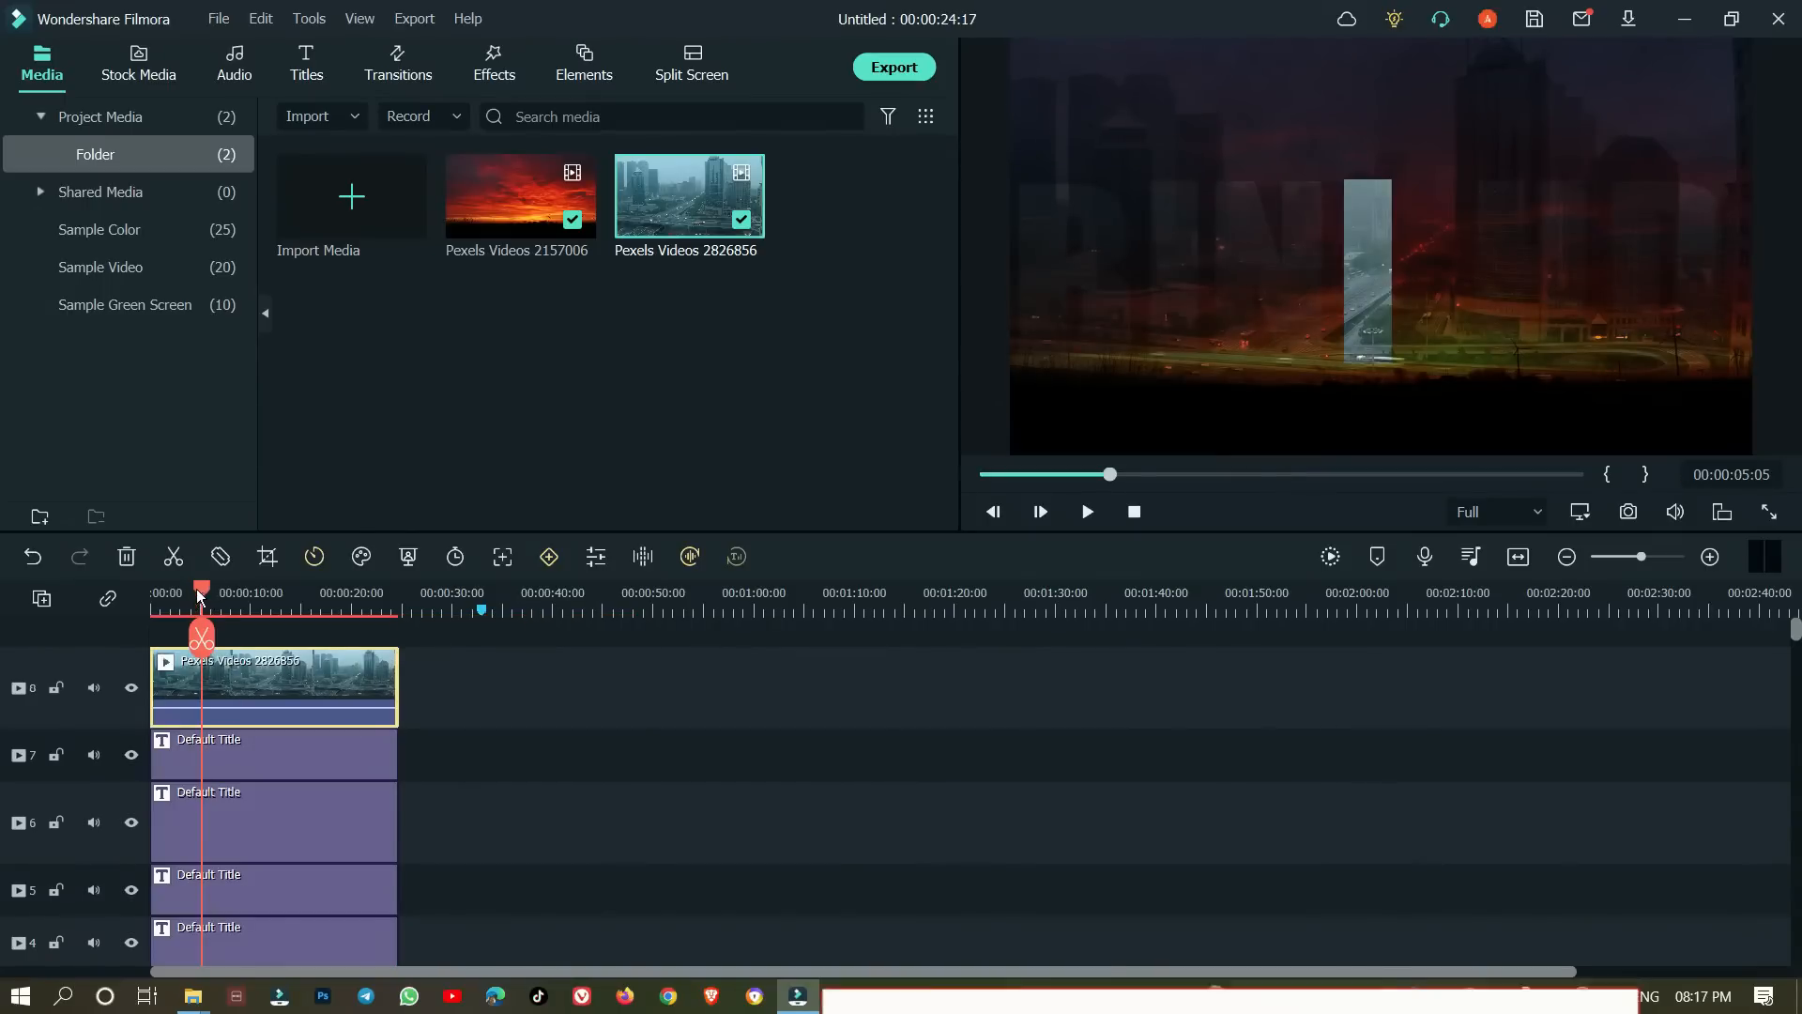
Step: Play the shortened composite from the timeline's start and review the trimmed tracks
{"action": "left_click_drag", "start_coordinate": [202, 591], "coordinate": [127, 621]}
{"action": "key", "text": "space"}
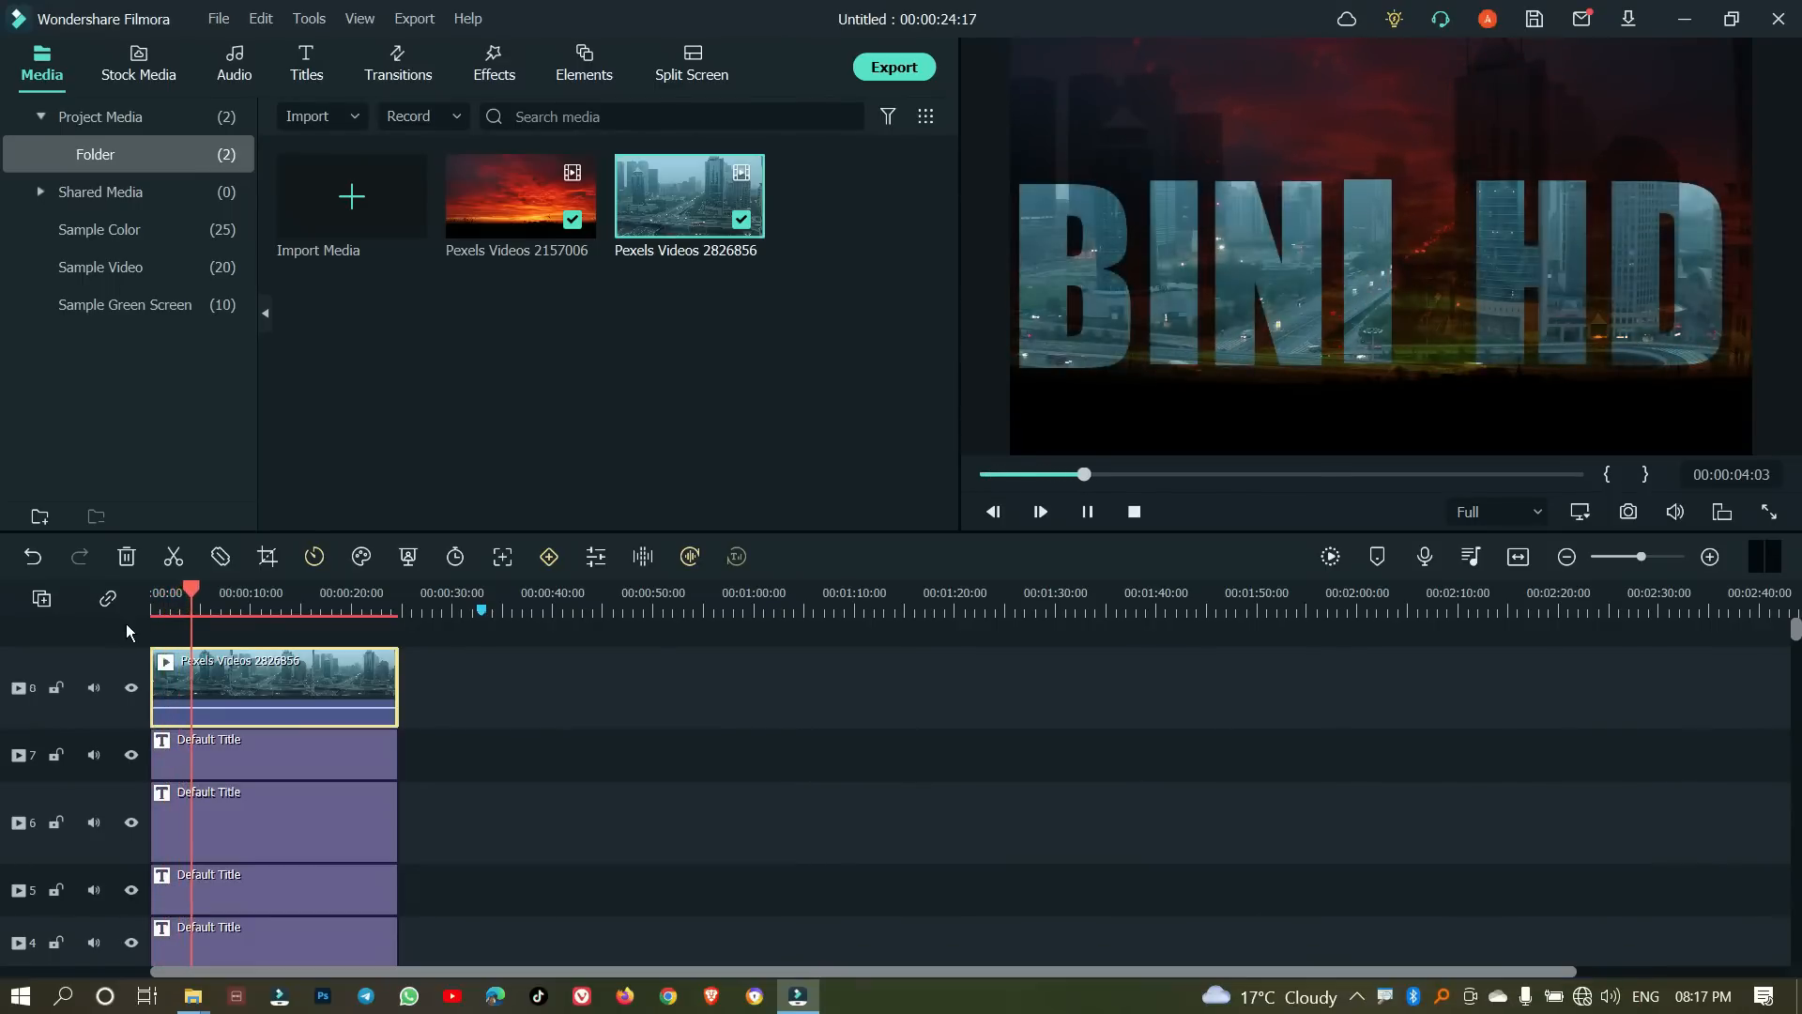
{"action": "scroll", "coordinate": [206, 815], "scroll_direction": "down", "scroll_amount": 2}
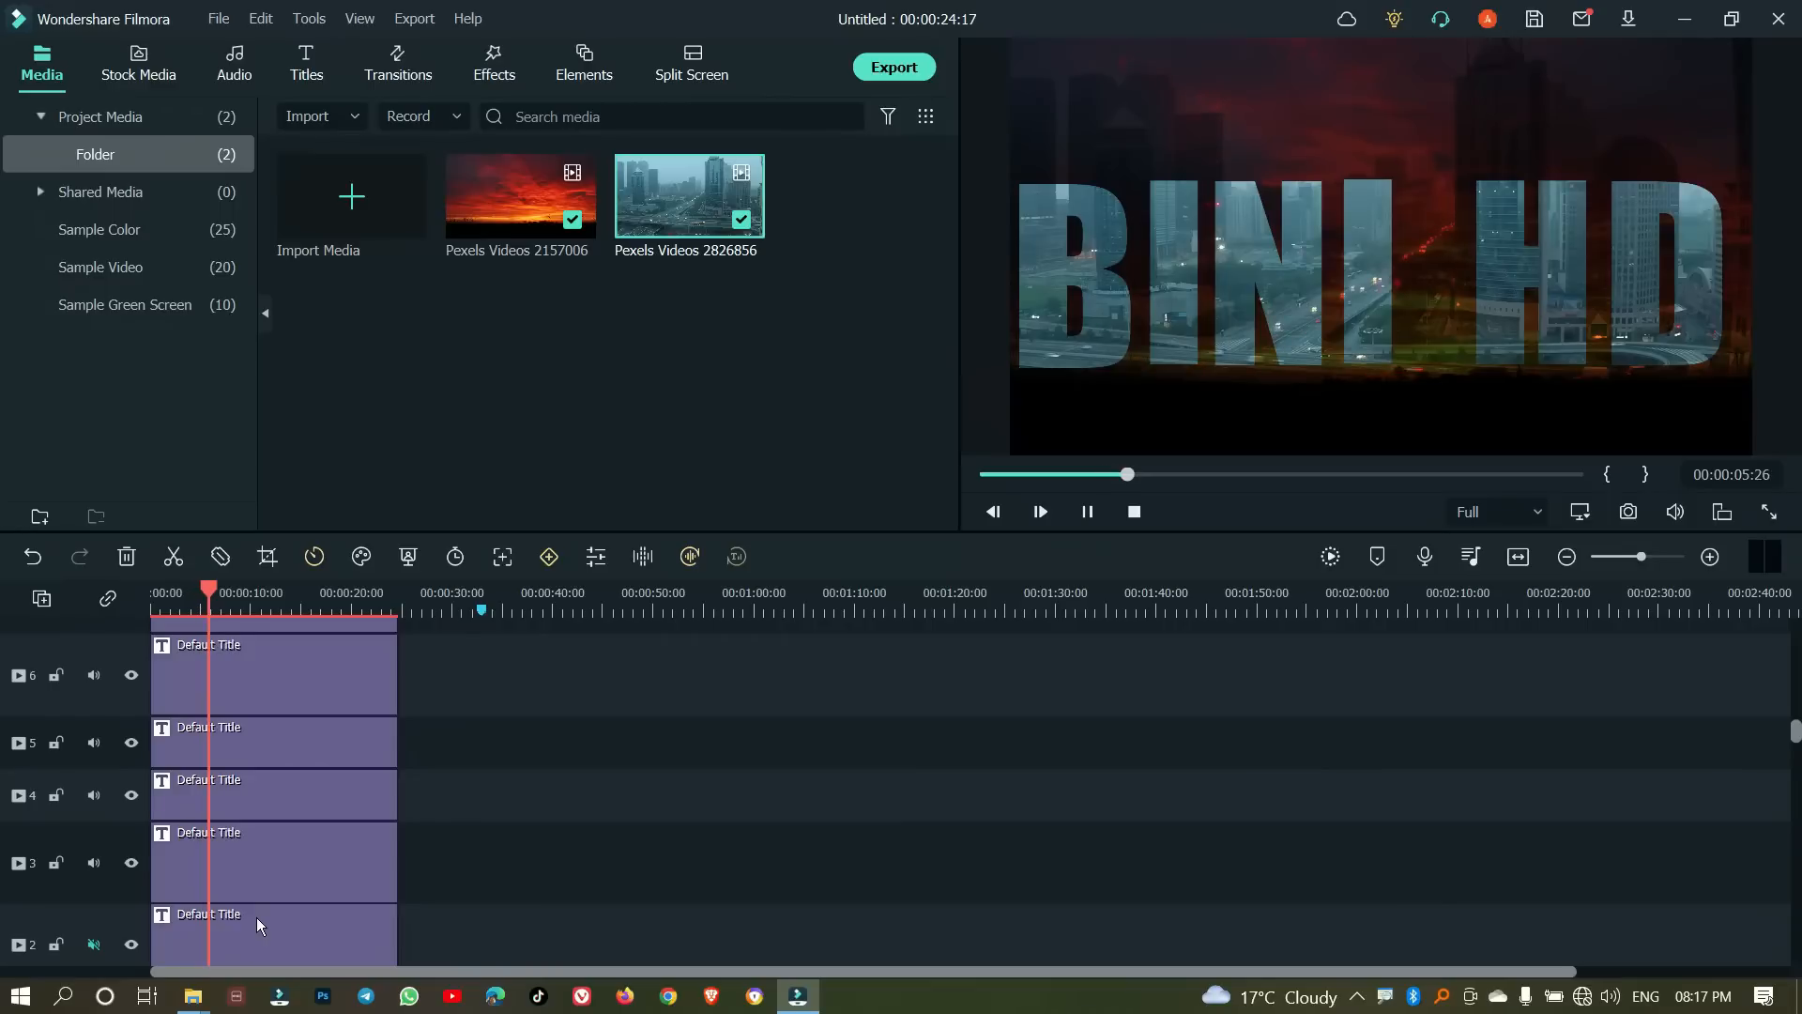
Step: Apply a preset text animation to the second letter I in the track 5 title through advanced text editing and accept the edits
{"action": "double_click", "coordinate": [301, 729]}
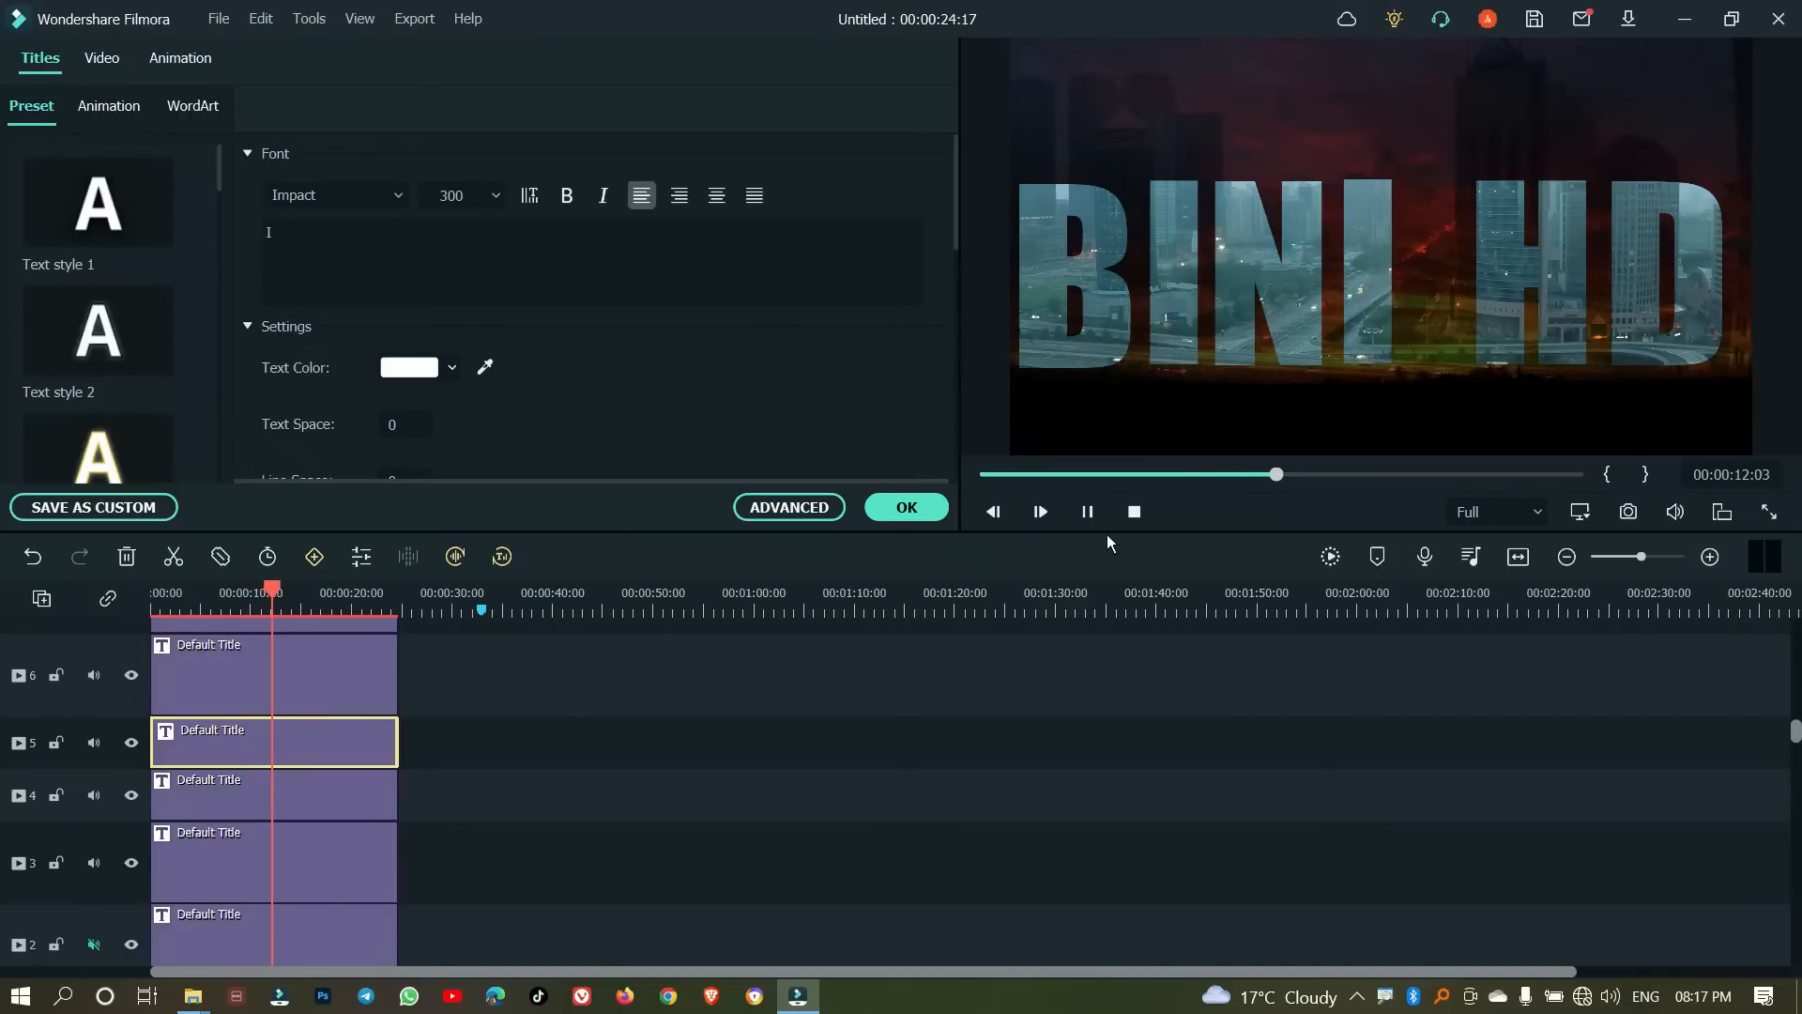
{"action": "left_click", "coordinate": [757, 510]}
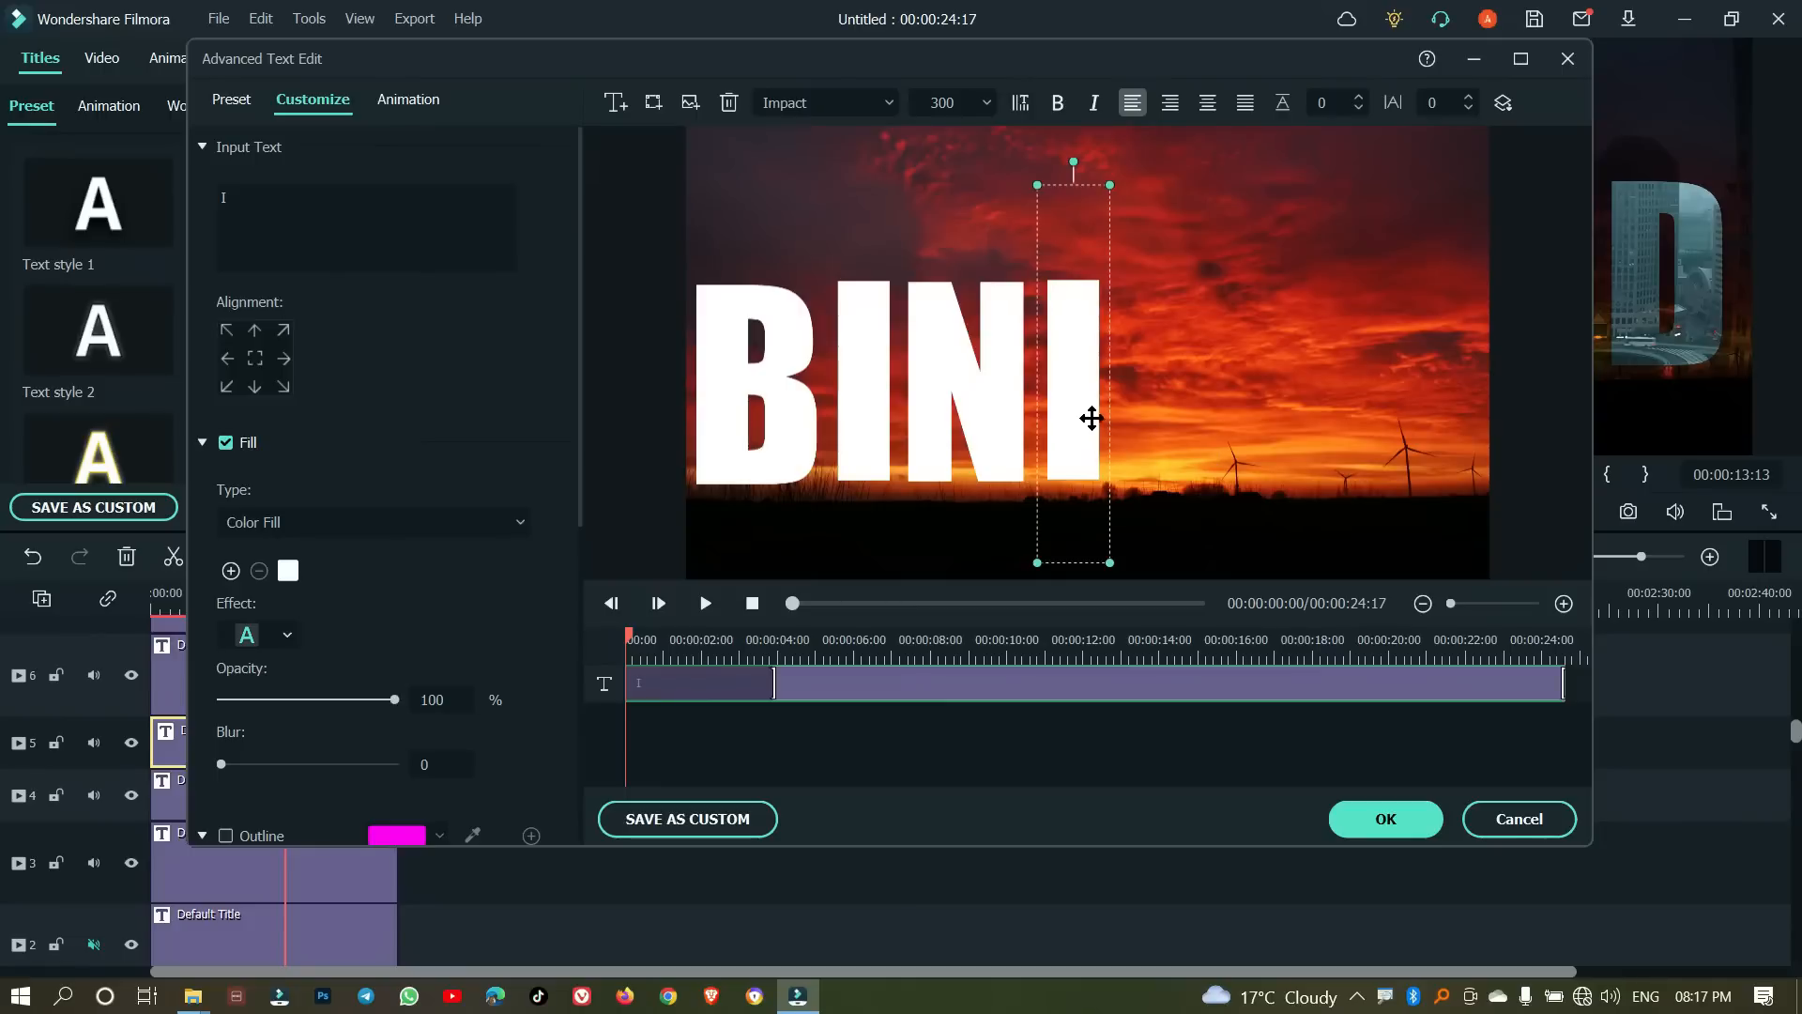
{"action": "left_click", "coordinate": [1084, 416]}
{"action": "left_click", "coordinate": [408, 102]}
{"action": "left_click", "coordinate": [290, 329]}
{"action": "left_click", "coordinate": [1380, 824]}
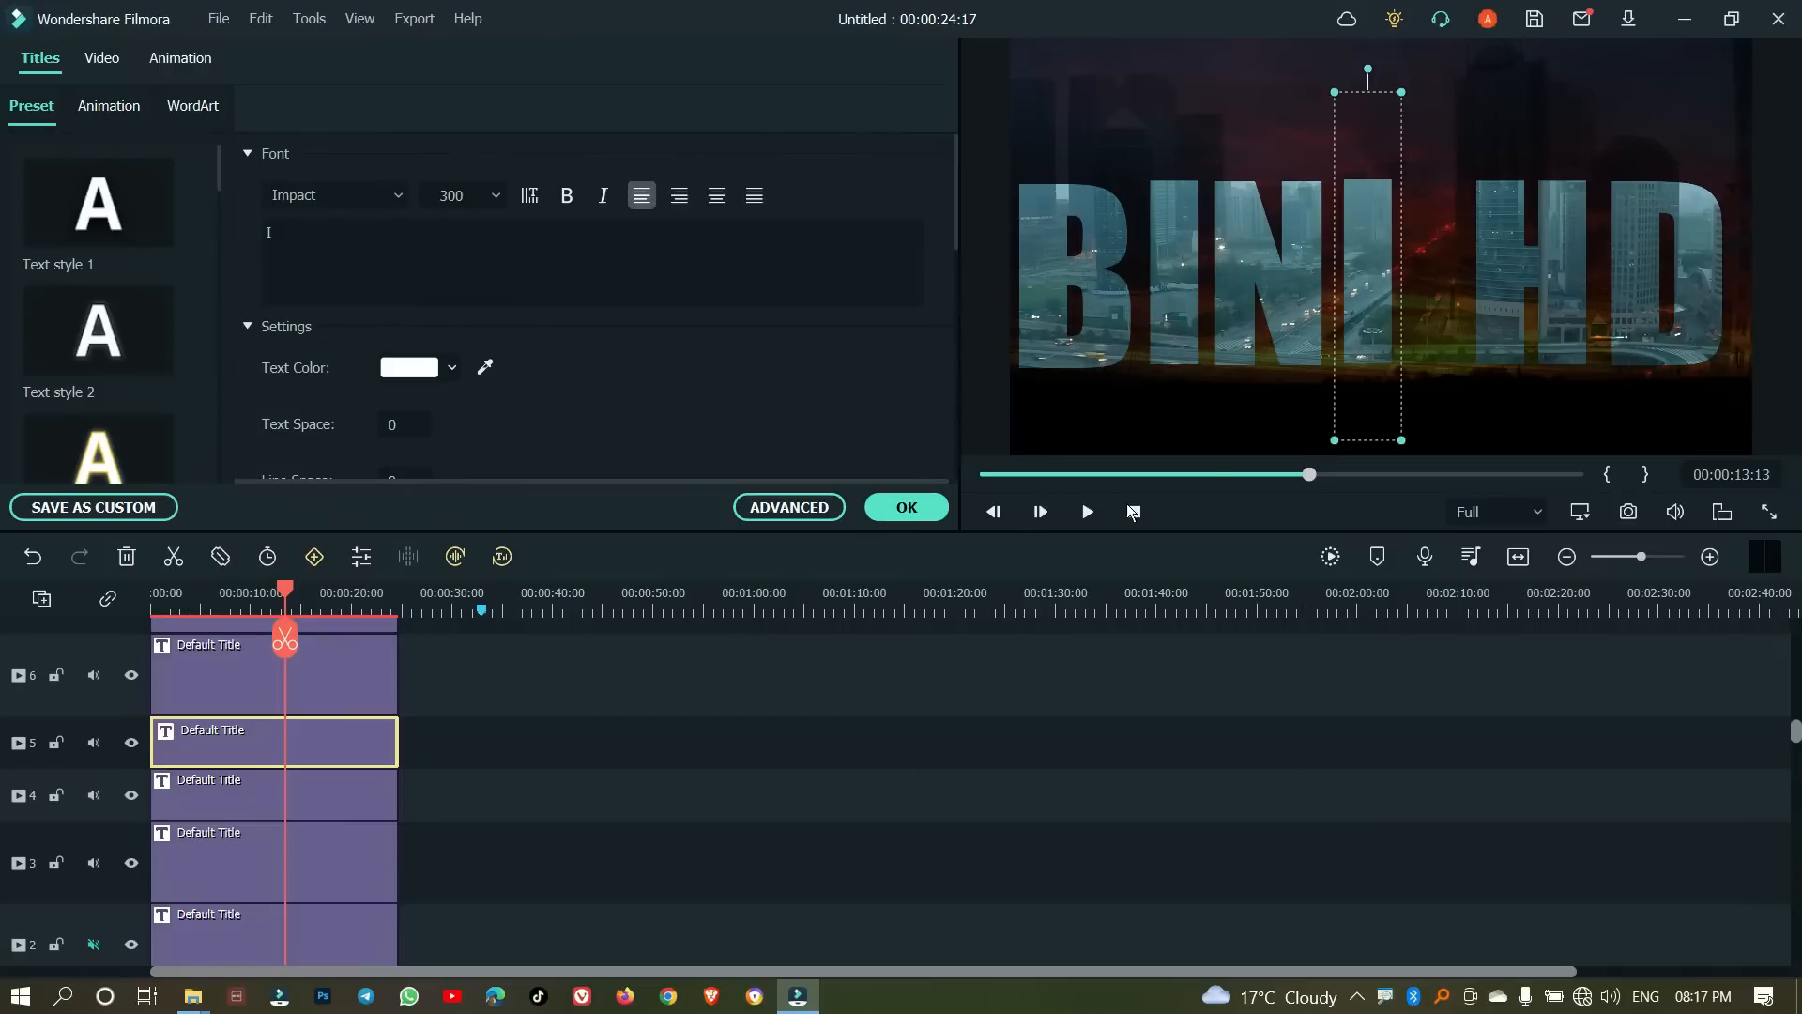
Step: Preview the edited title animation from the timeline's start and pause the playback
{"action": "left_click", "coordinate": [1087, 519]}
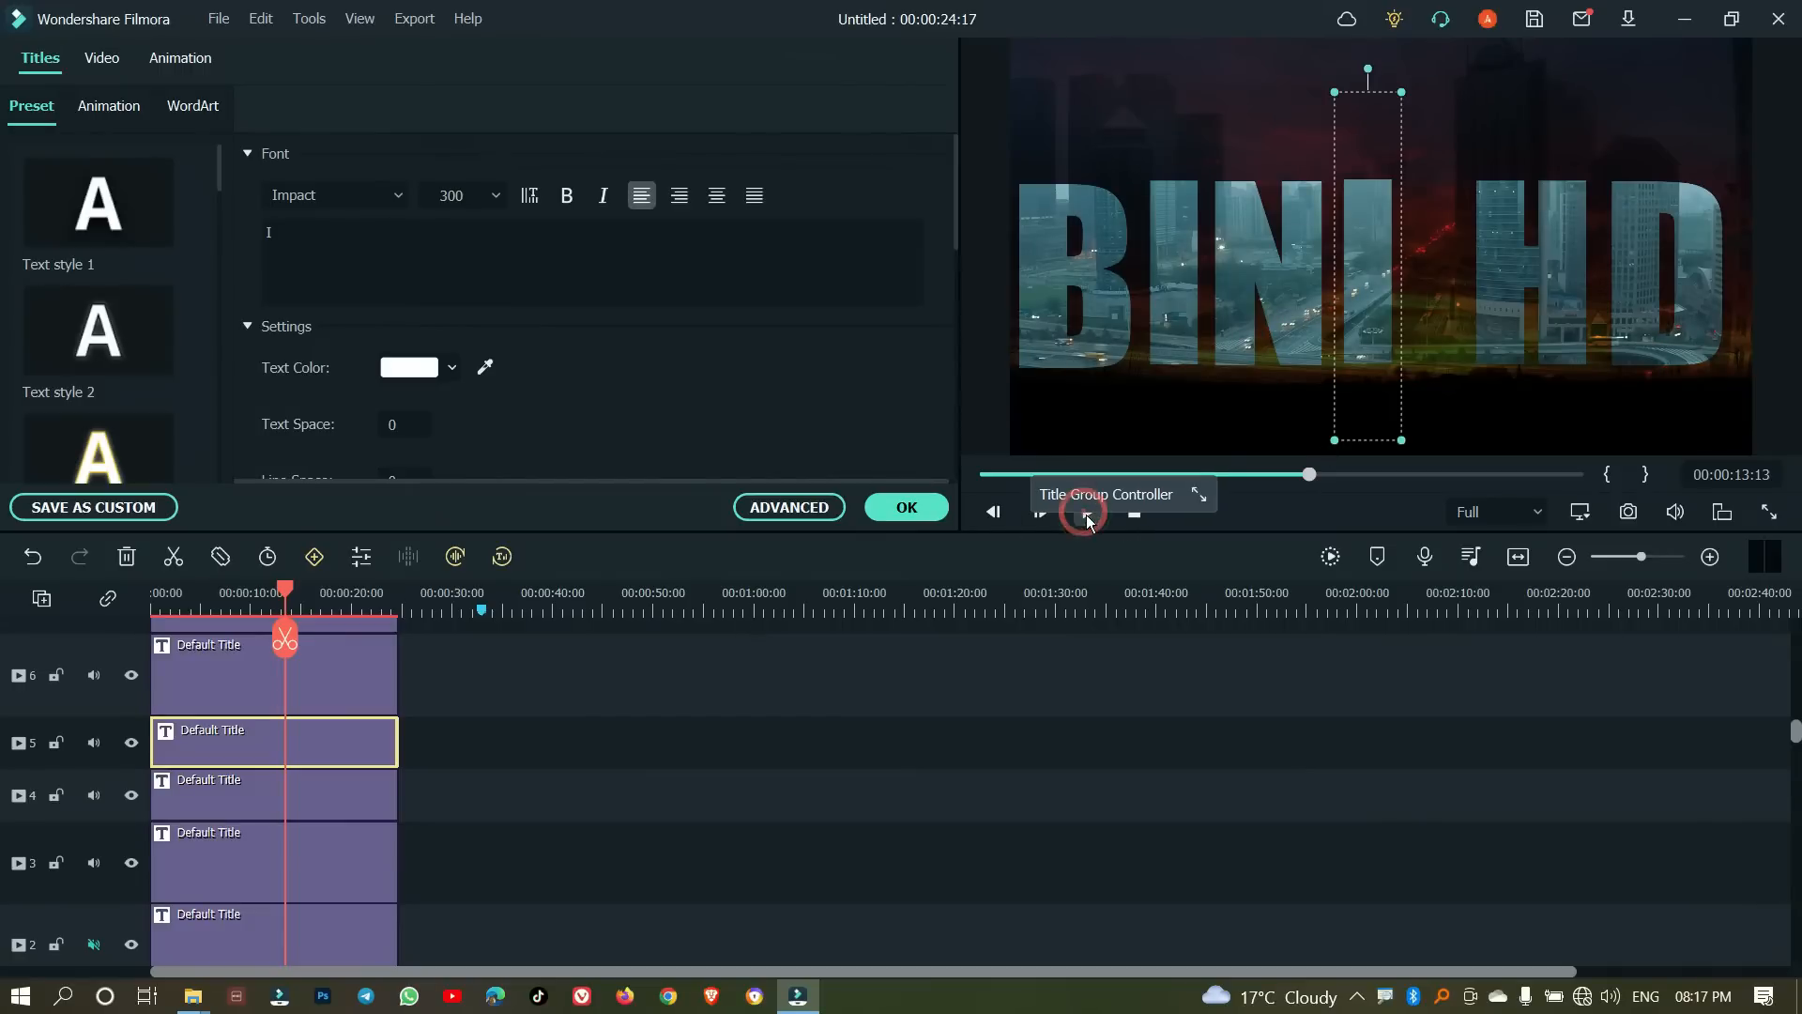
{"action": "left_click", "coordinate": [1087, 514]}
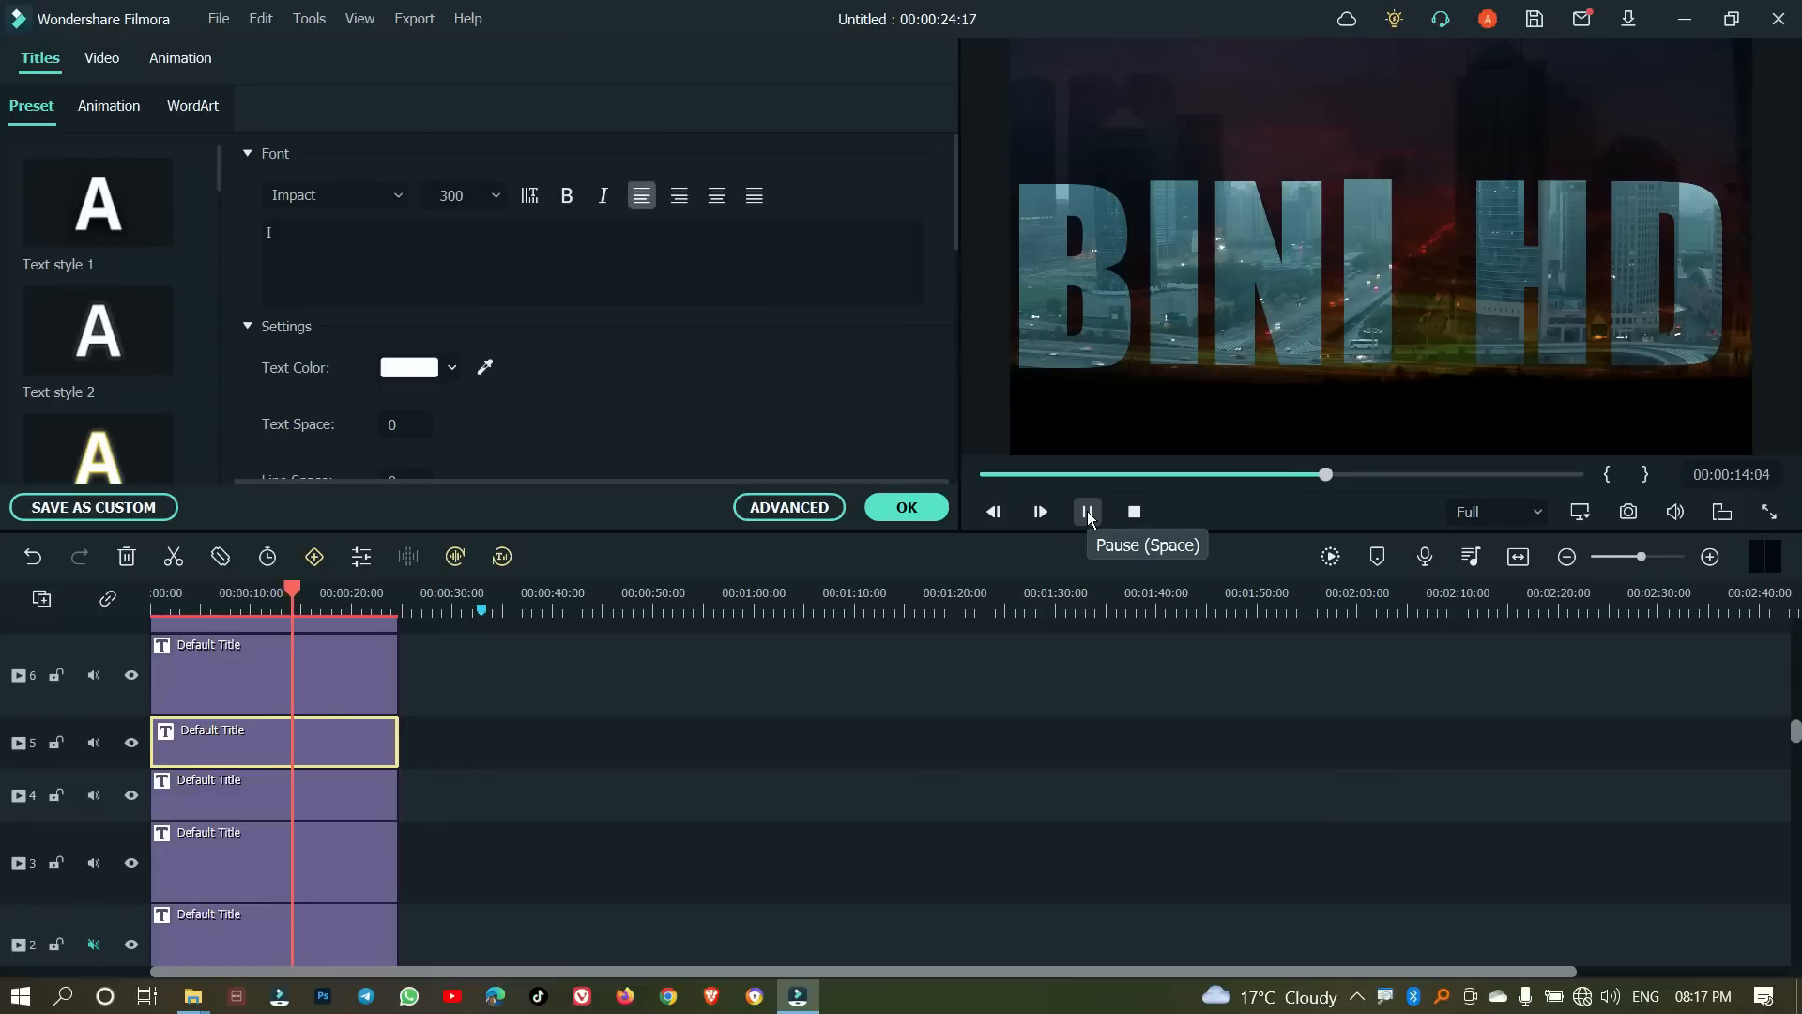
{"action": "key", "text": "space"}
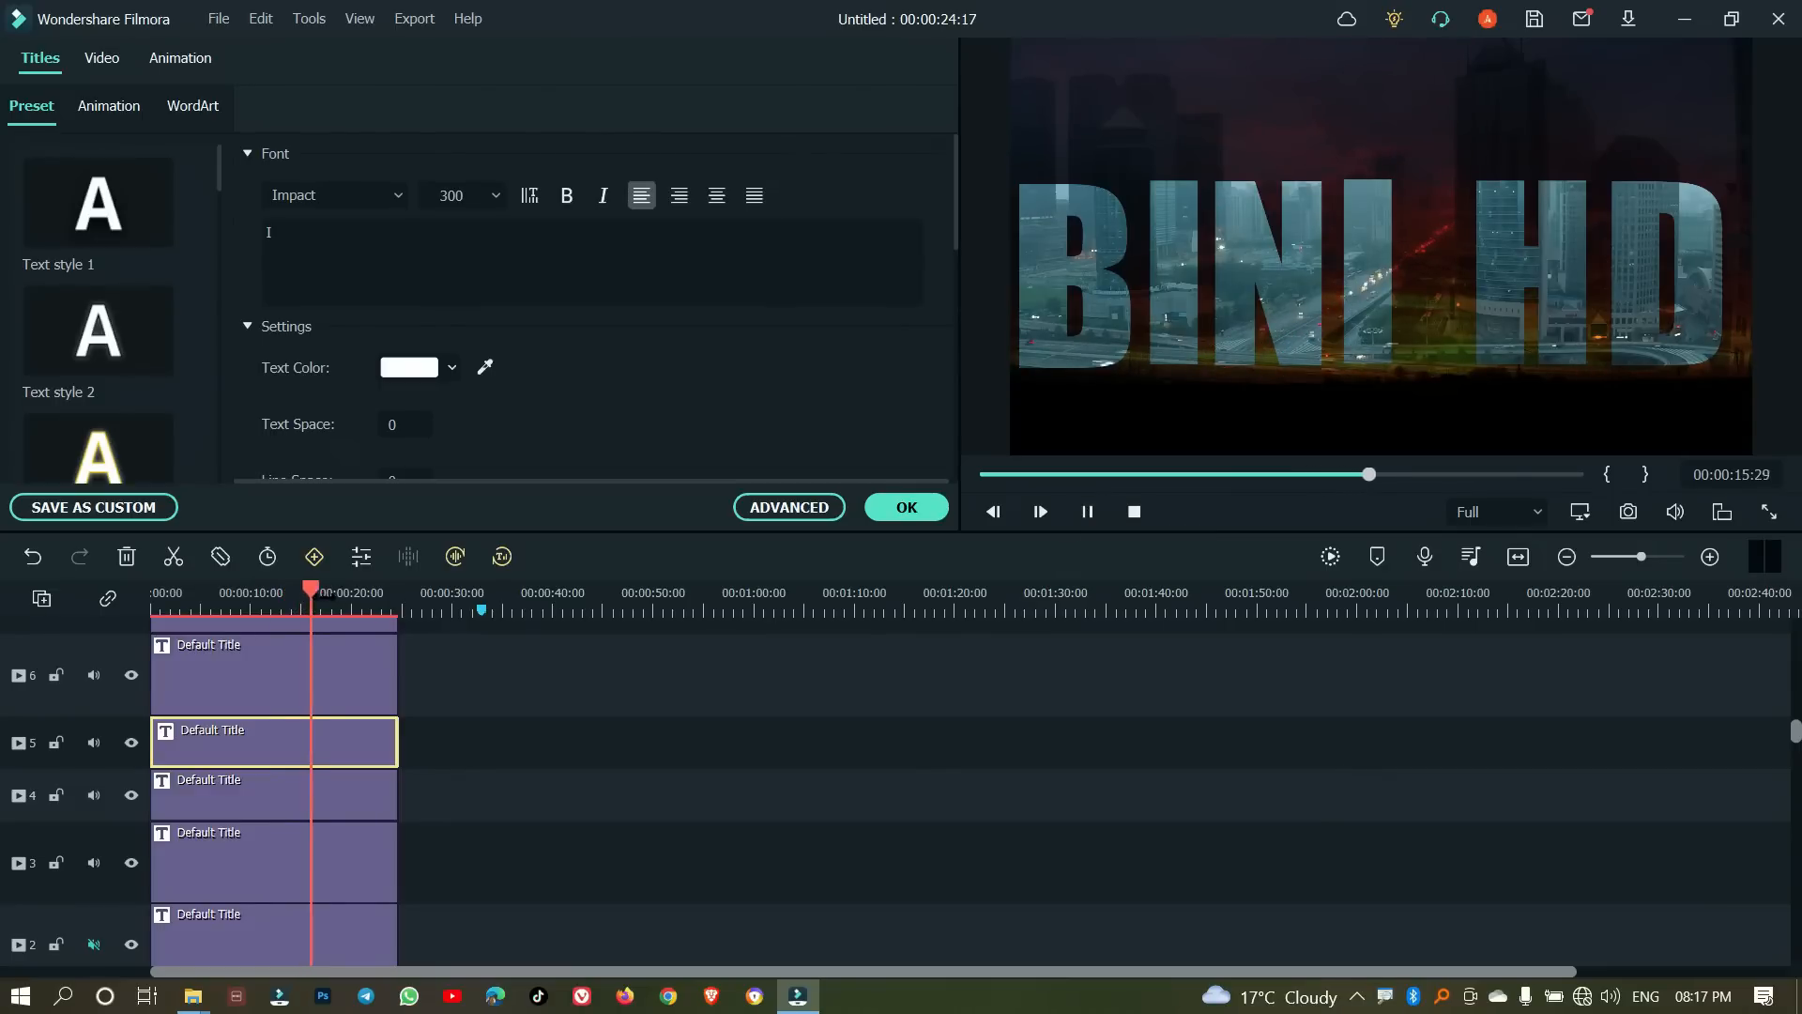
{"action": "left_click_drag", "start_coordinate": [311, 586], "coordinate": [153, 592]}
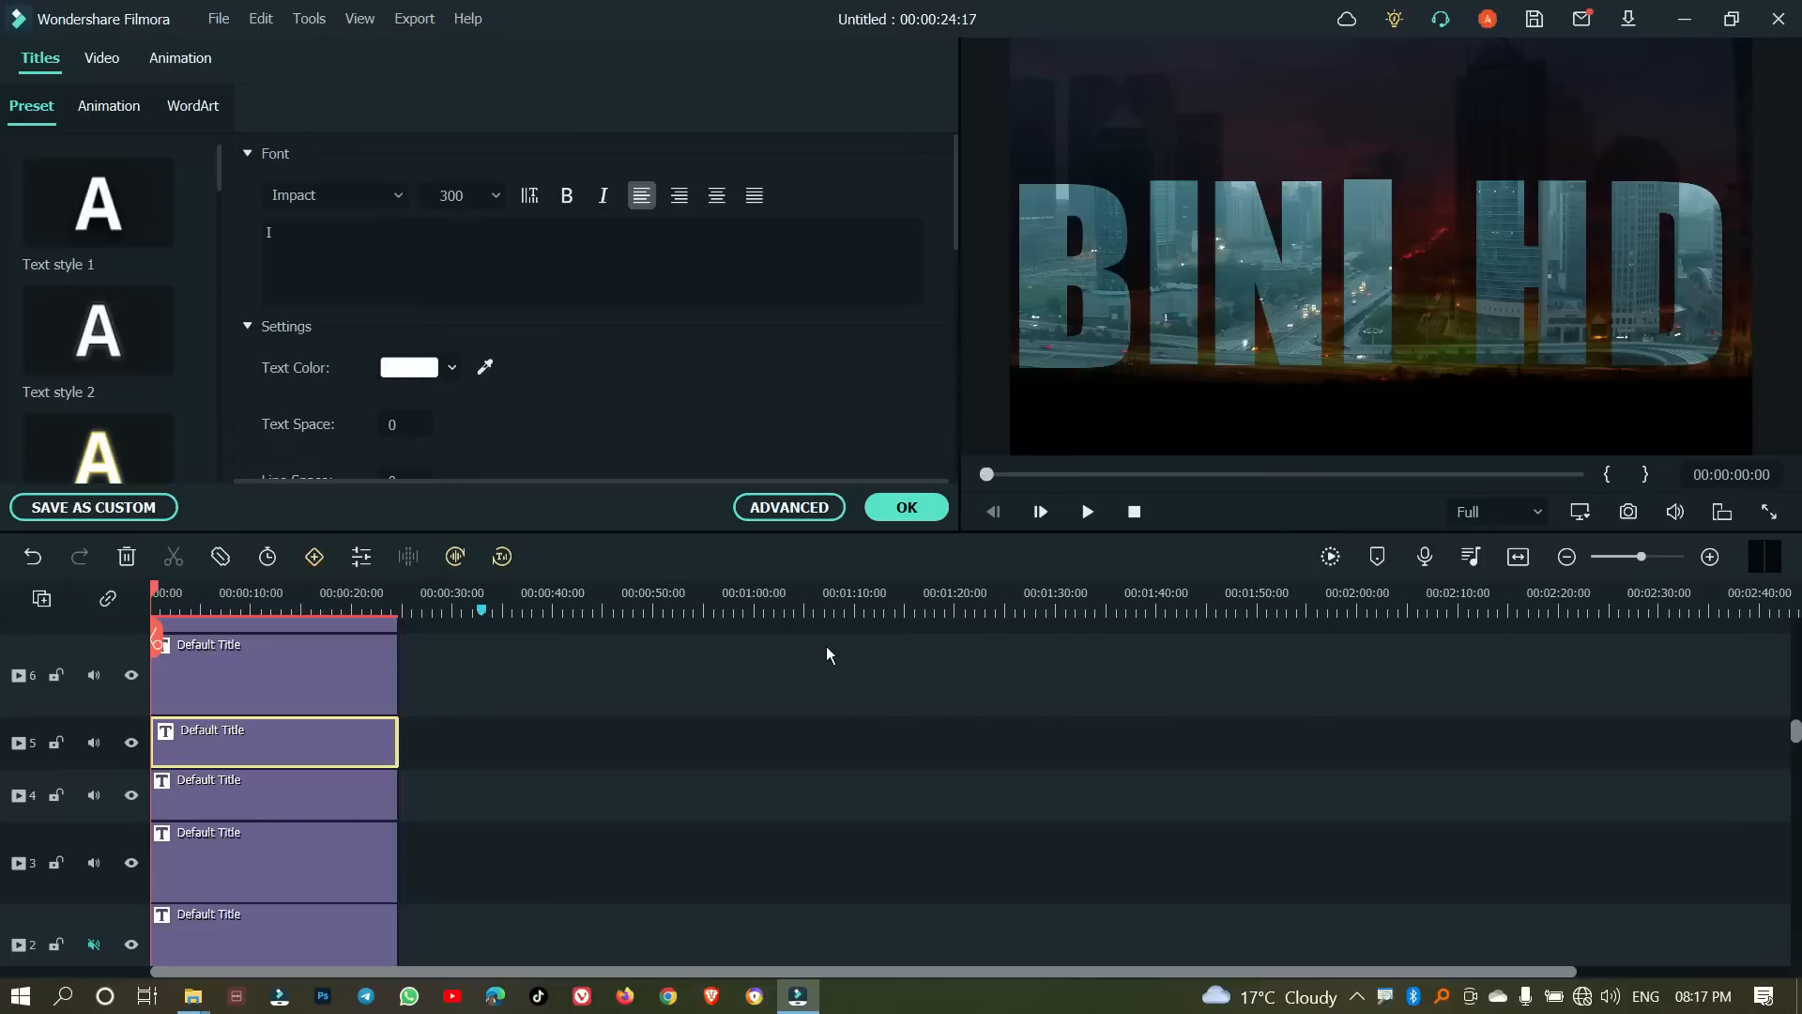
{"action": "left_click", "coordinate": [1086, 517]}
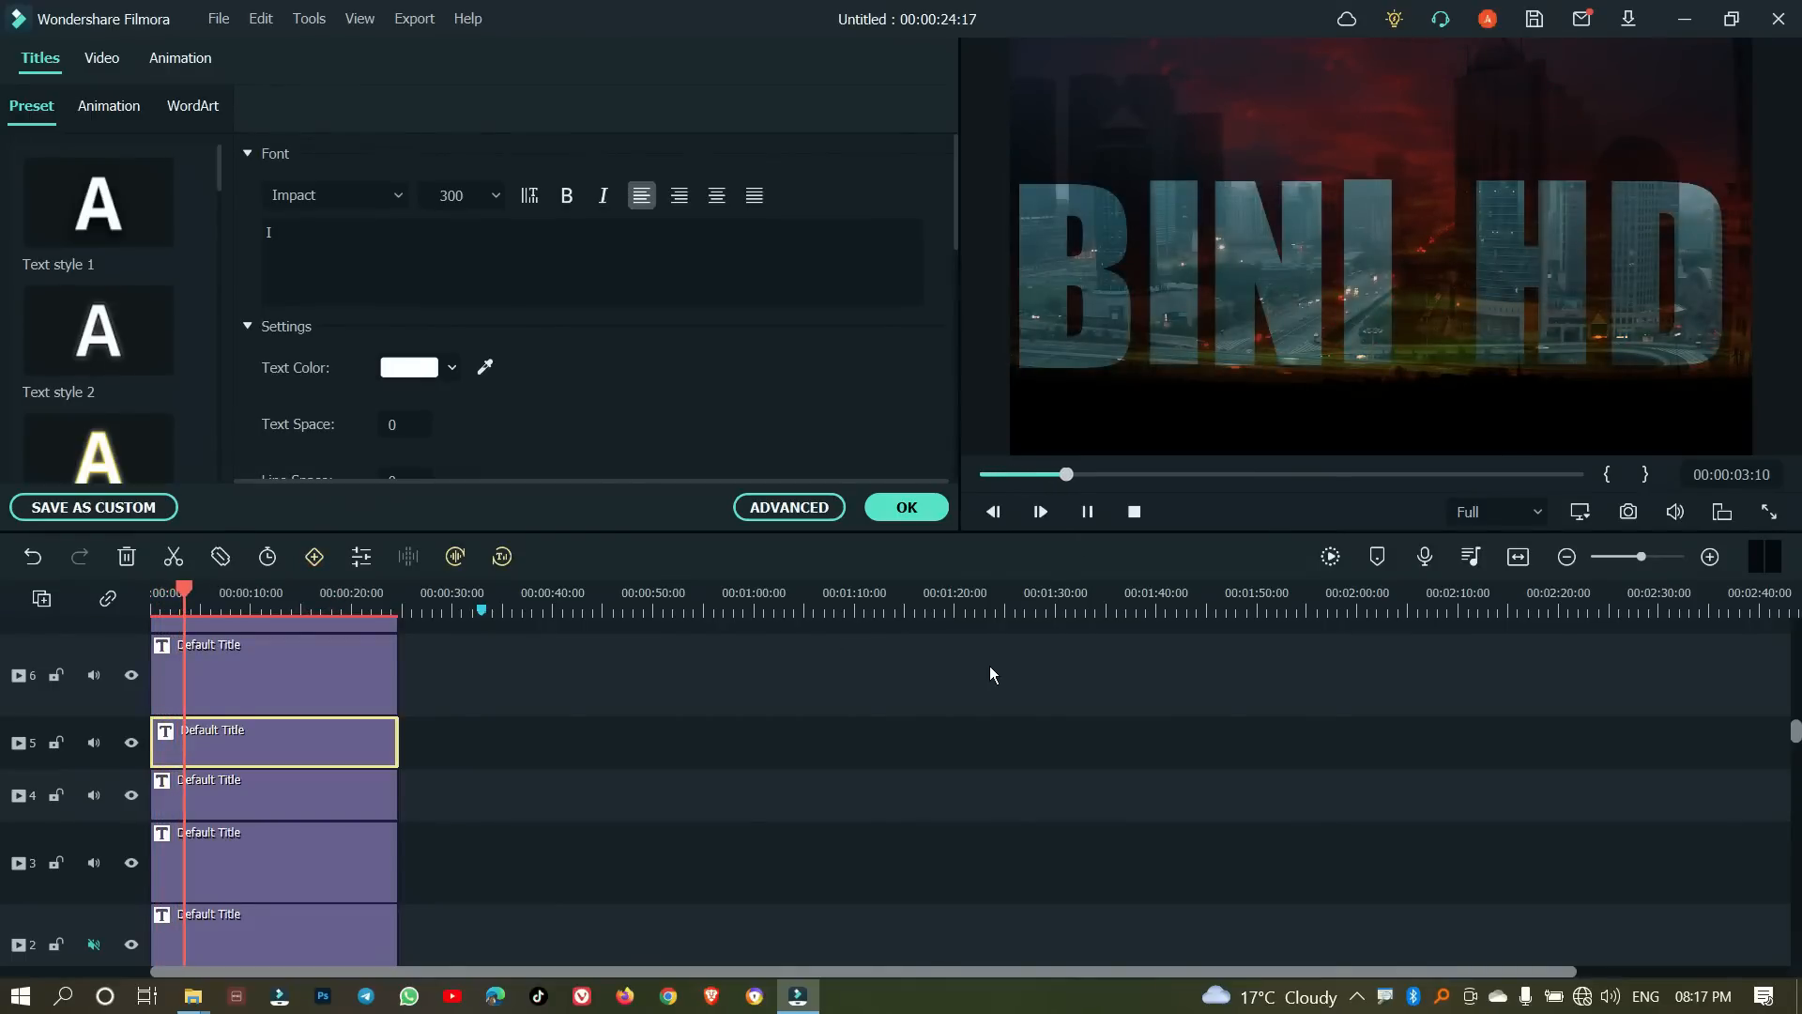
{"action": "scroll", "coordinate": [525, 769], "scroll_direction": "up", "scroll_amount": 2}
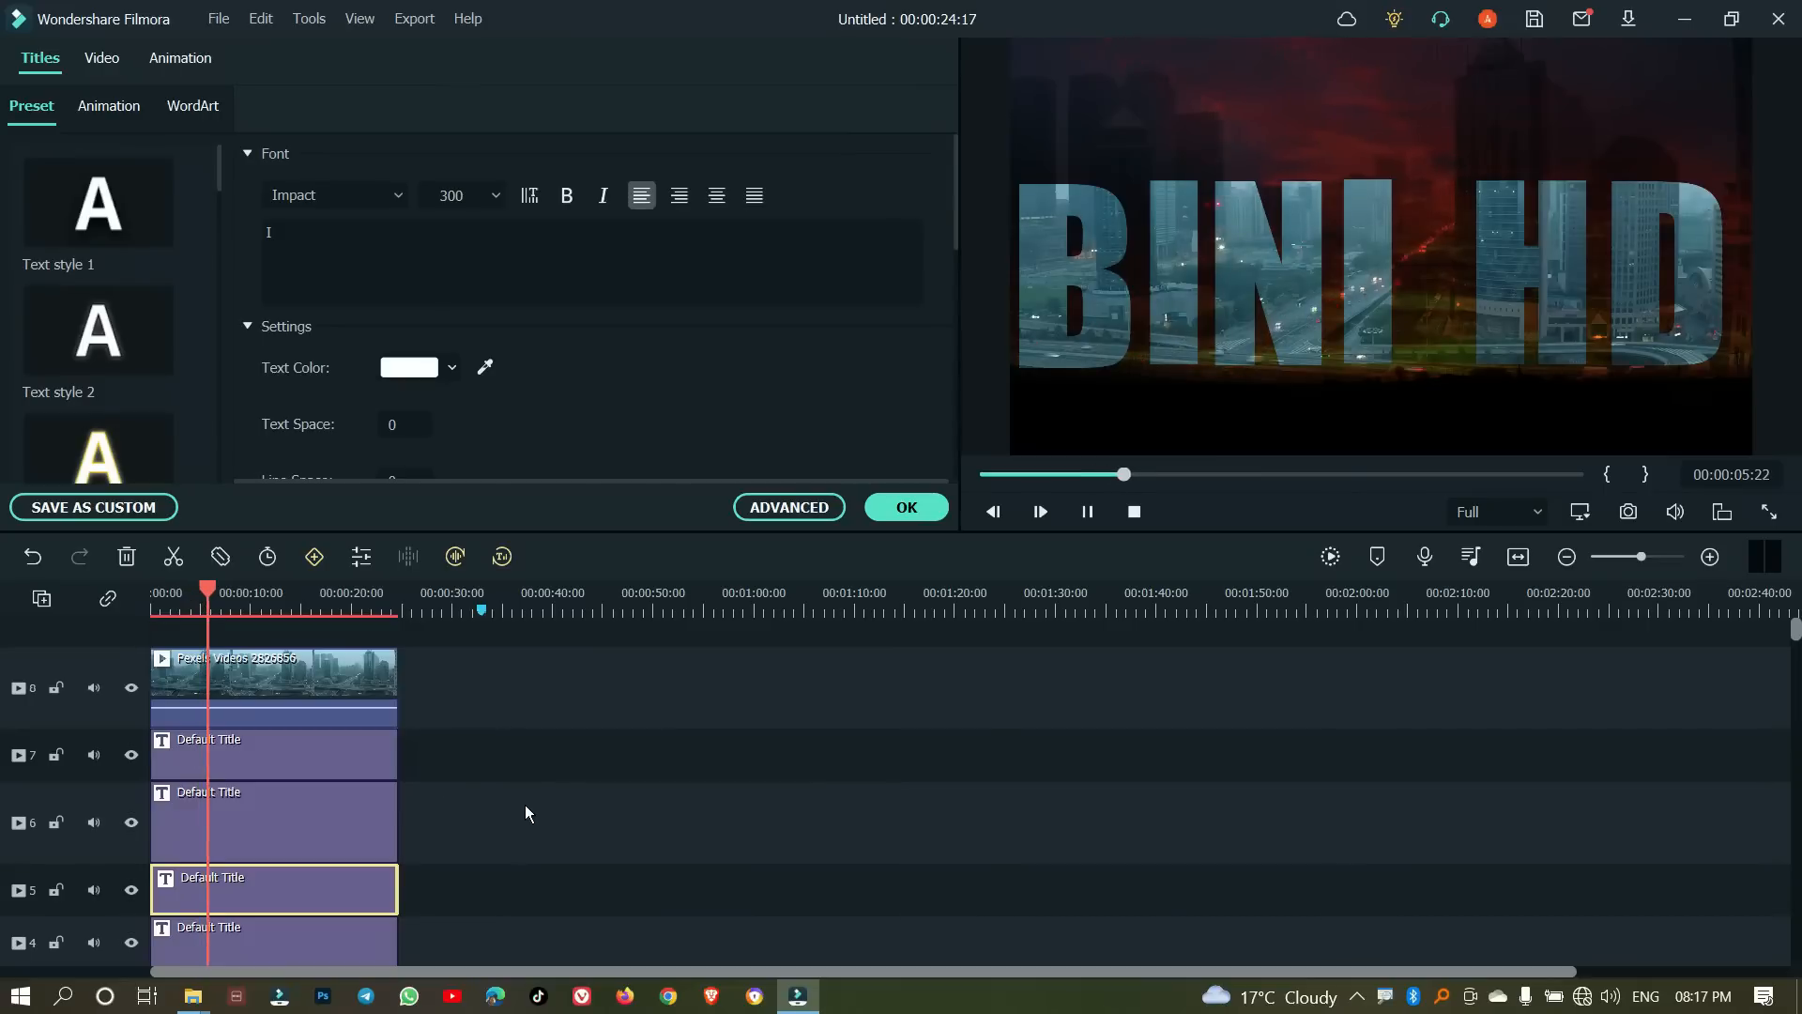
{"action": "left_click", "coordinate": [1086, 511]}
Step: Stagger the titles on tracks 2 to 7 in track order, starting each about 0.4 seconds after the one below it
{"action": "scroll", "coordinate": [385, 759], "scroll_direction": "down", "scroll_amount": 3}
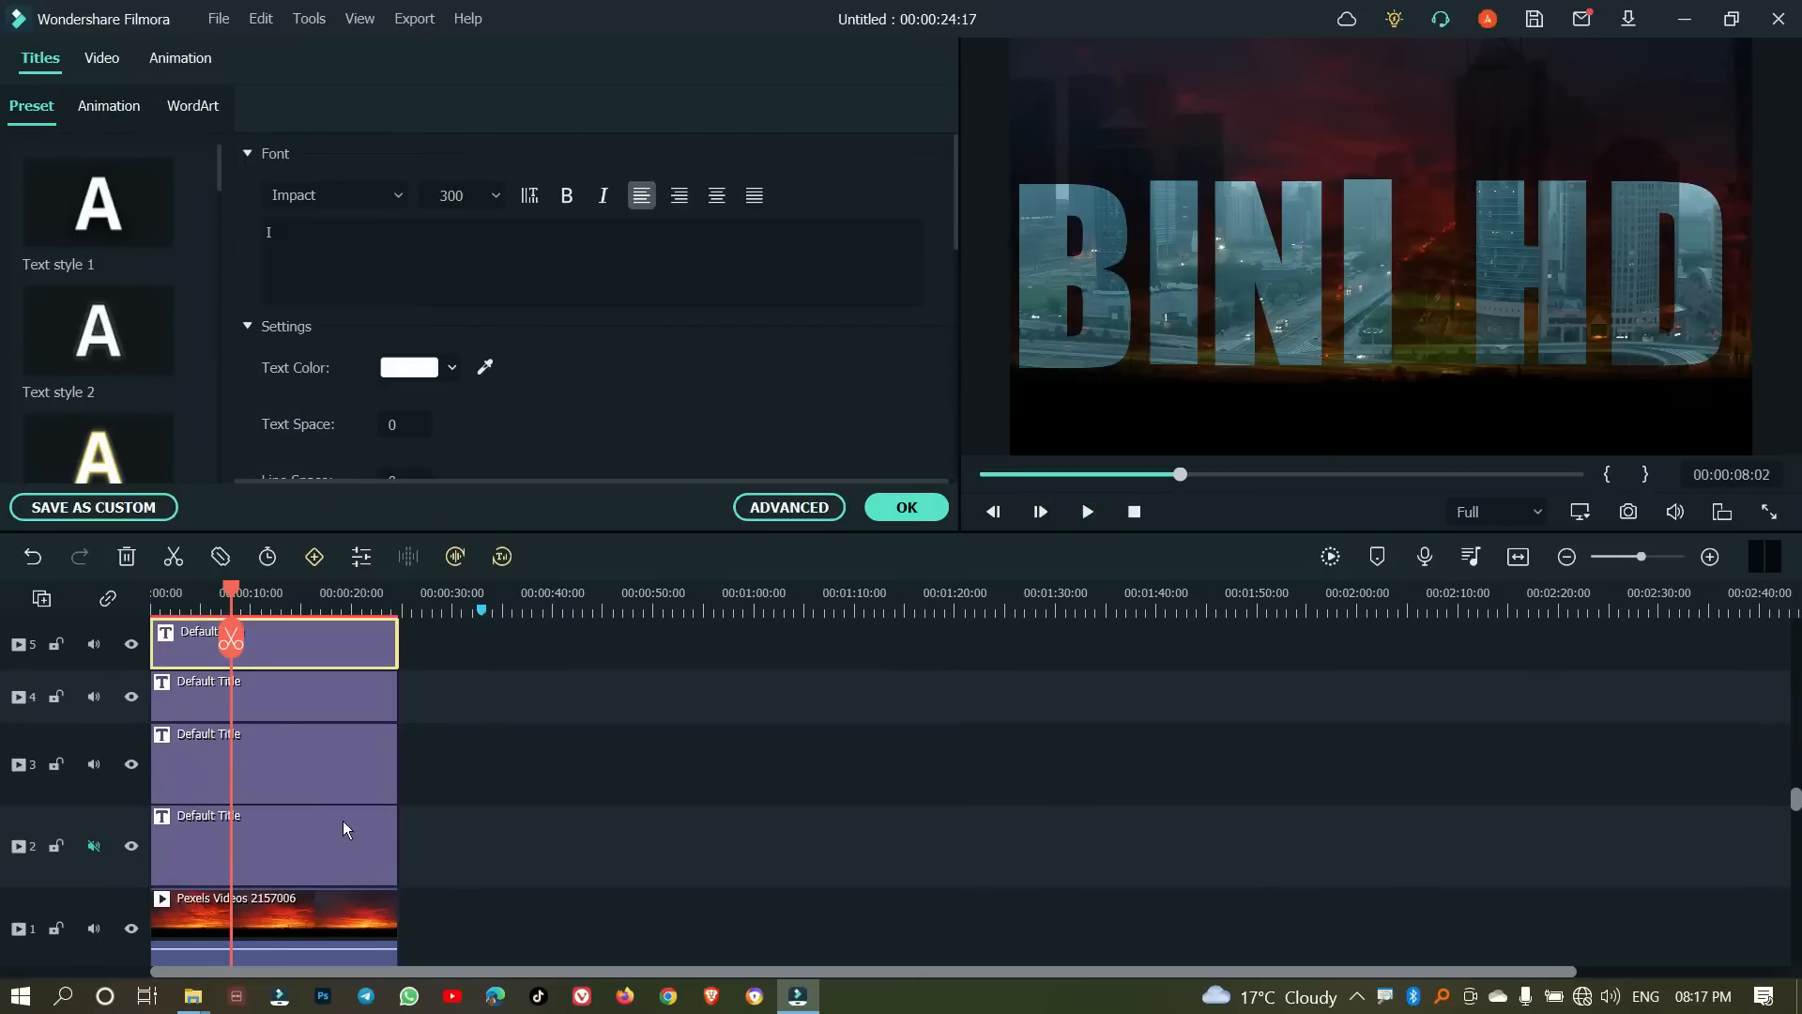
{"action": "left_click_drag", "start_coordinate": [278, 763], "coordinate": [313, 770]}
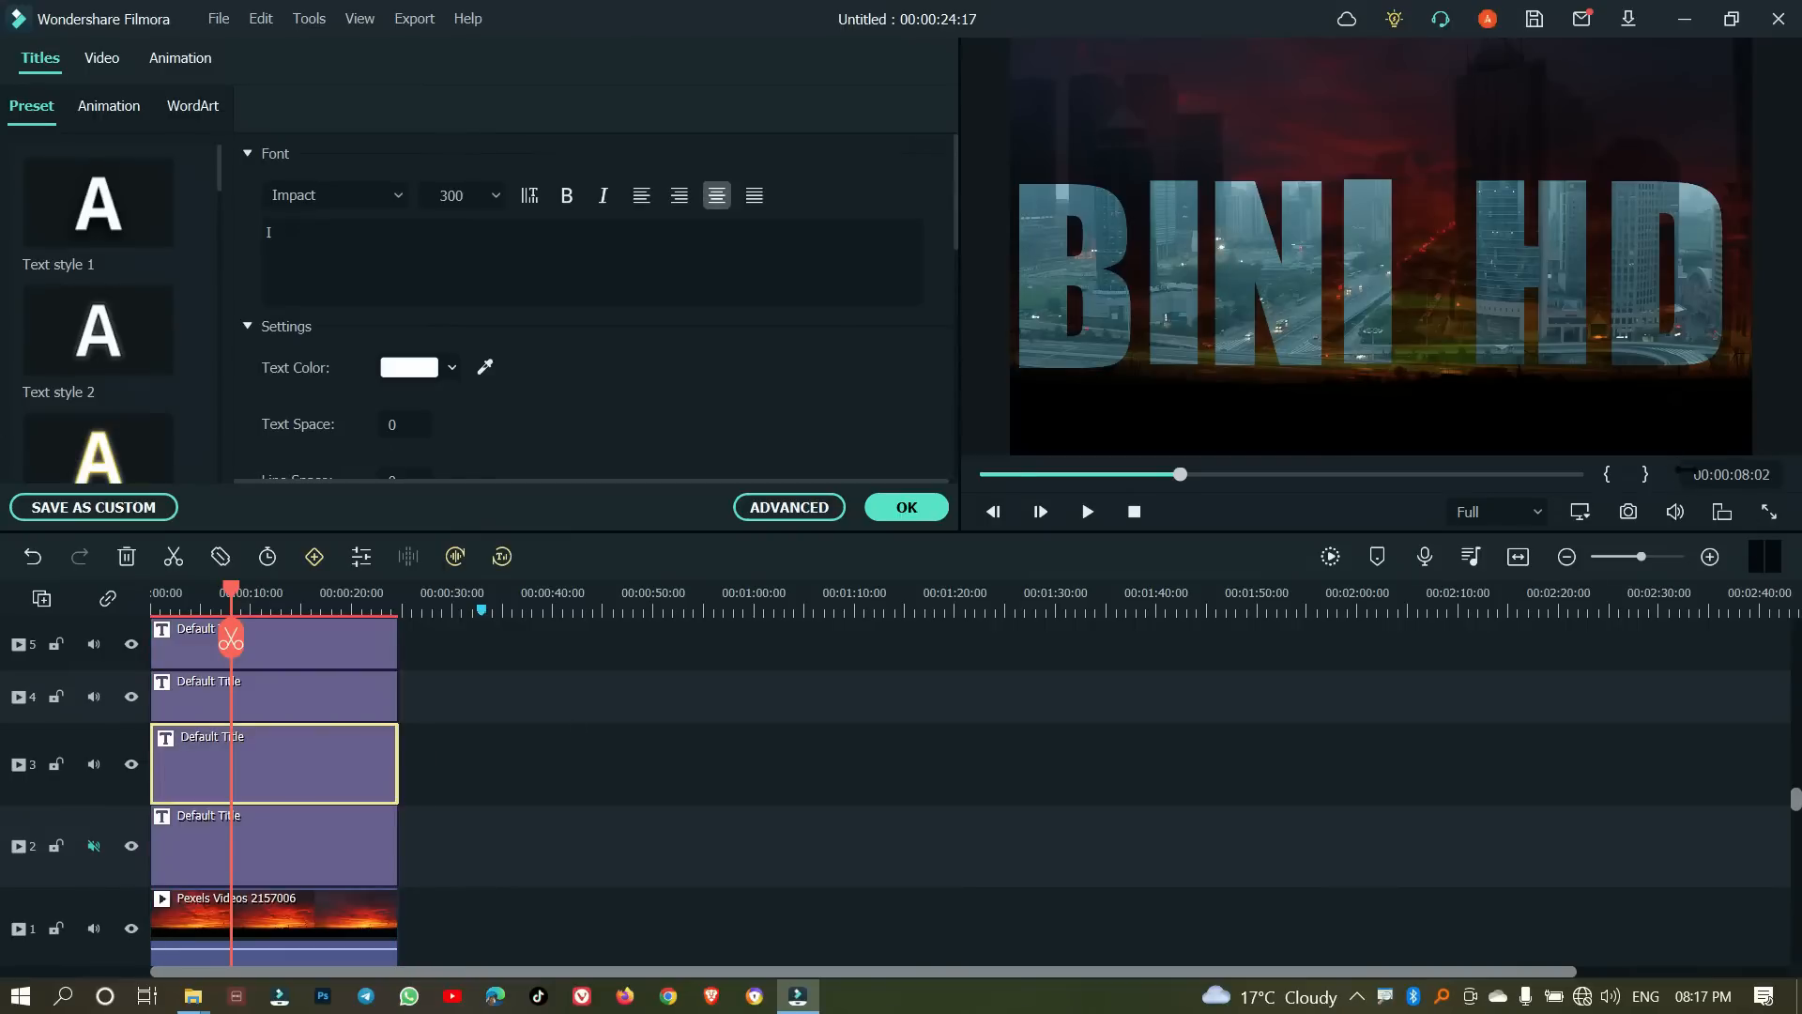
{"action": "left_click", "coordinate": [1710, 558]}
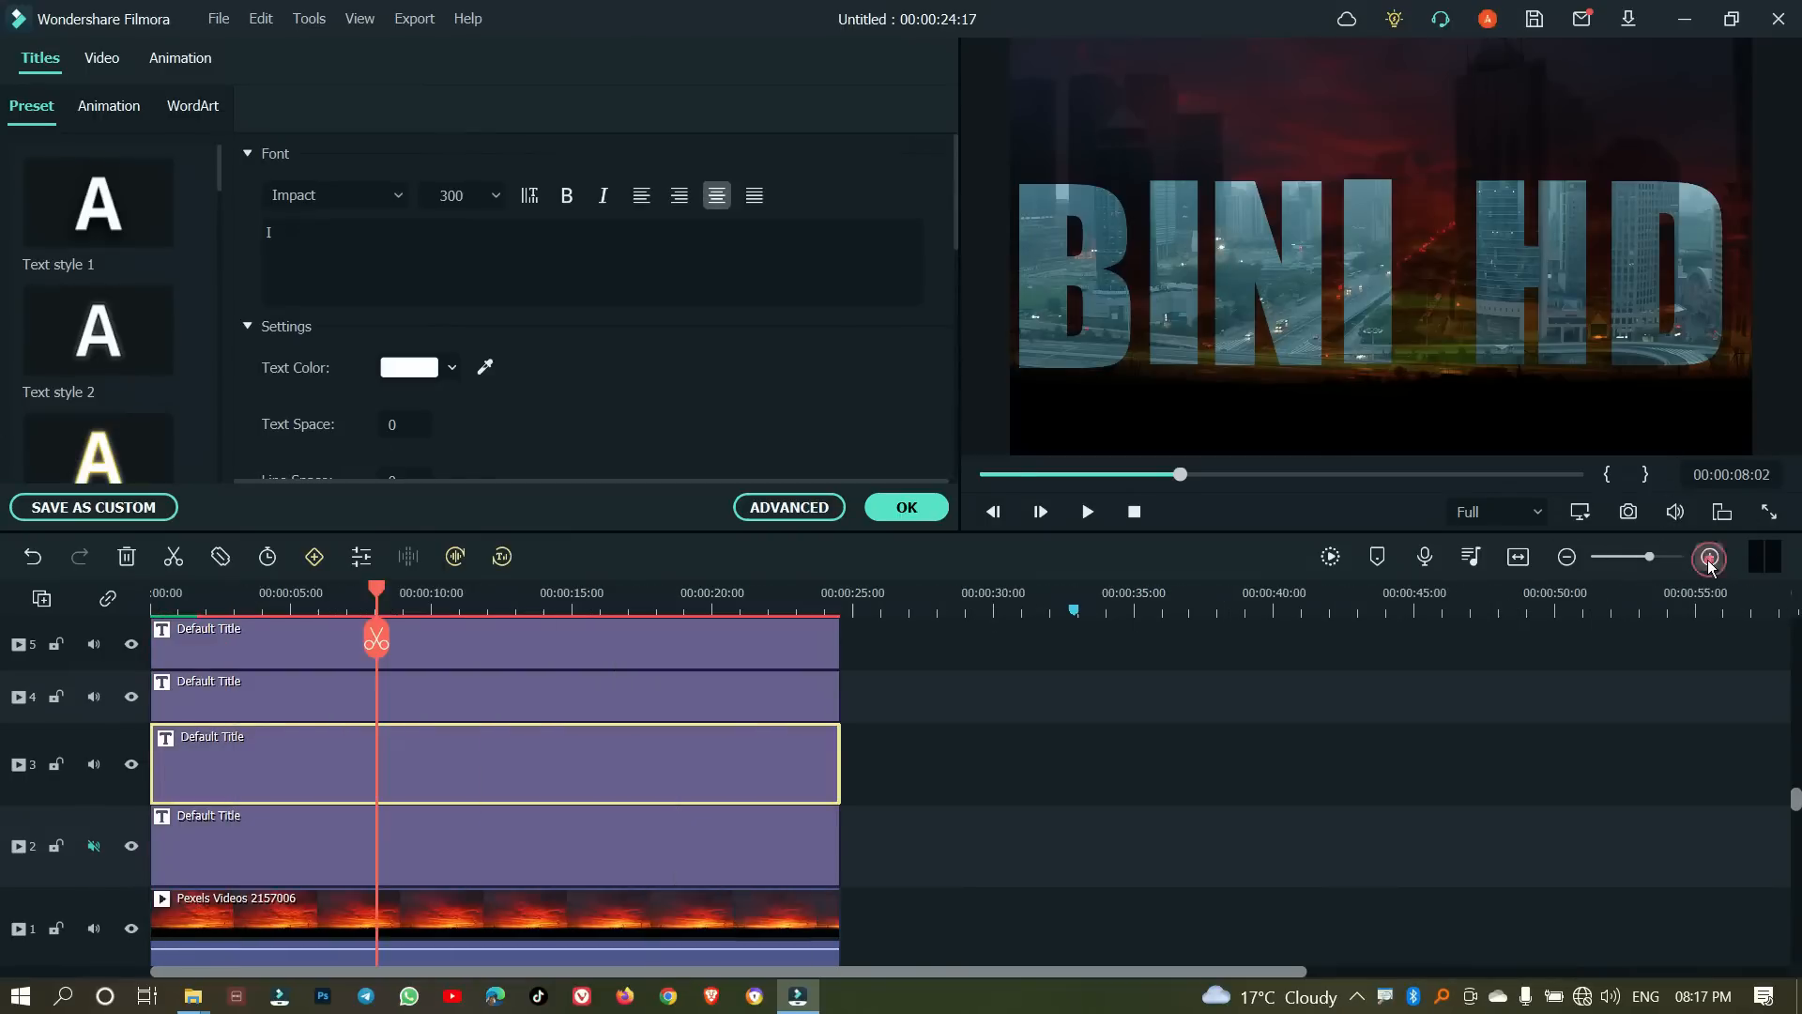
{"action": "left_click", "coordinate": [1710, 558]}
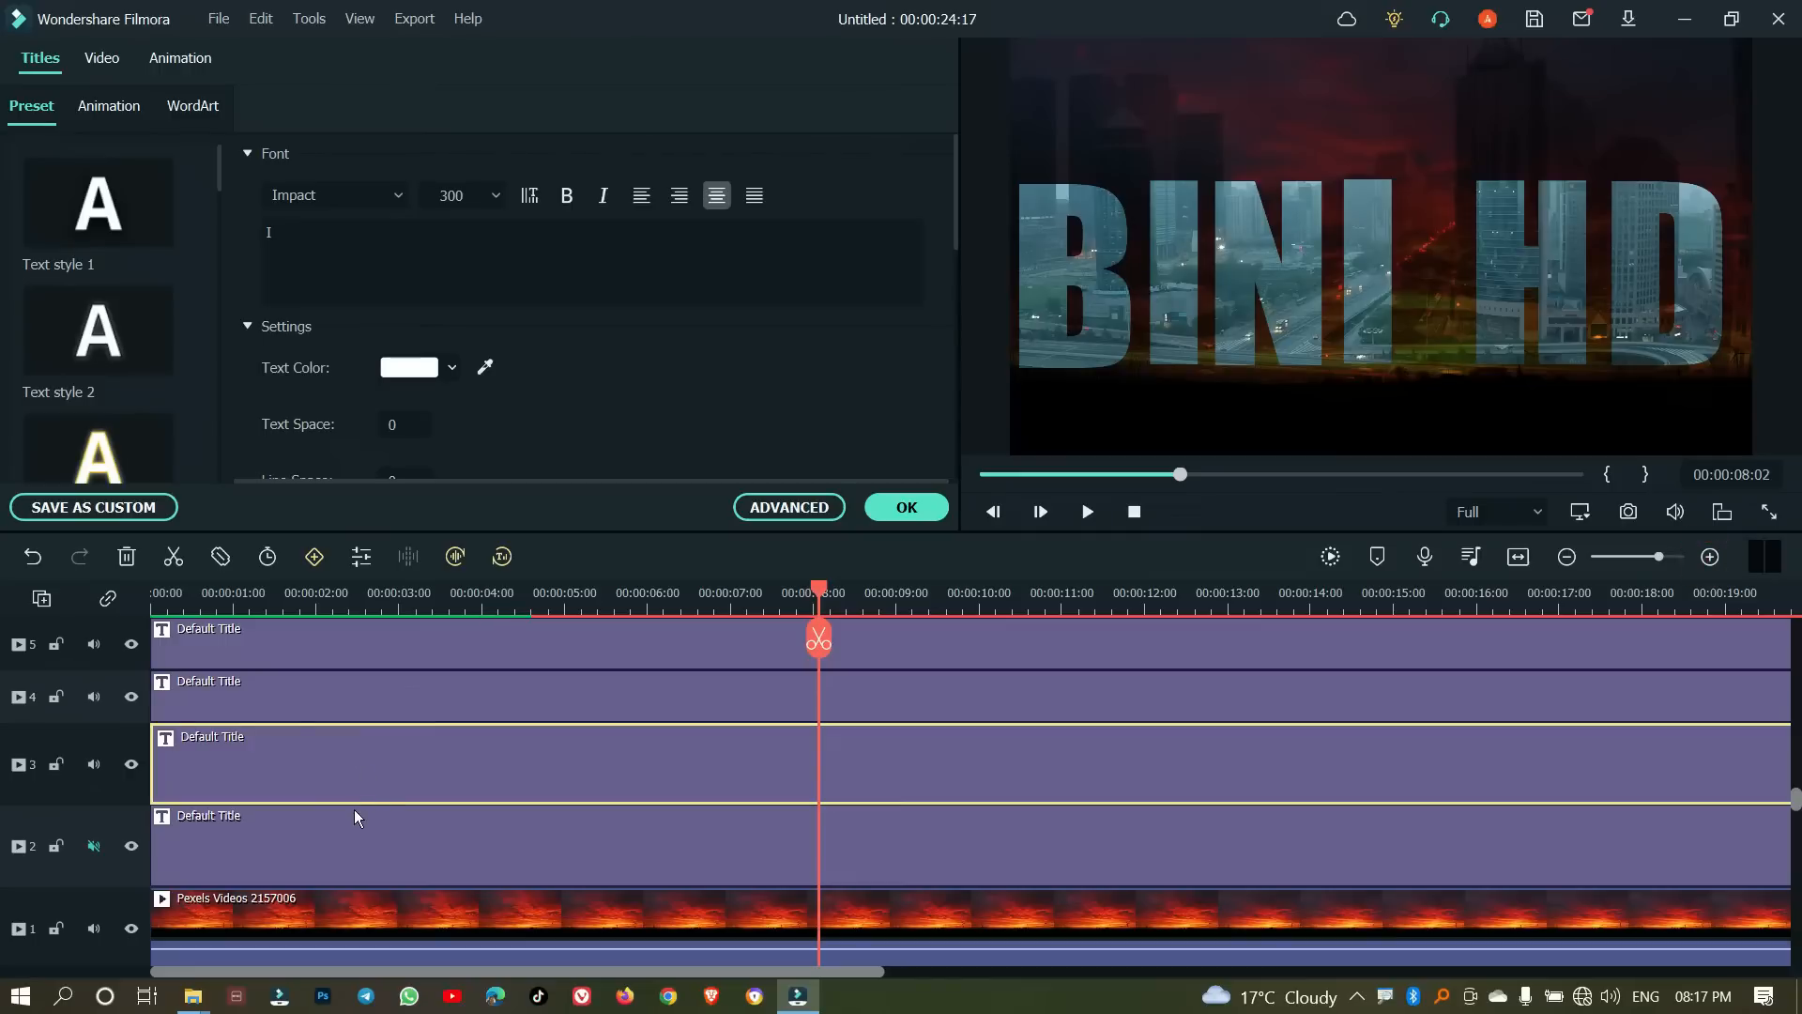
{"action": "mouse_move", "coordinate": [321, 848]}
{"action": "left_mouse_down"}
{"action": "mouse_move", "coordinate": [360, 851]}
{"action": "mouse_move", "coordinate": [321, 826]}
{"action": "mouse_move", "coordinate": [341, 766]}
{"action": "mouse_move", "coordinate": [413, 781]}
{"action": "left_mouse_up"}
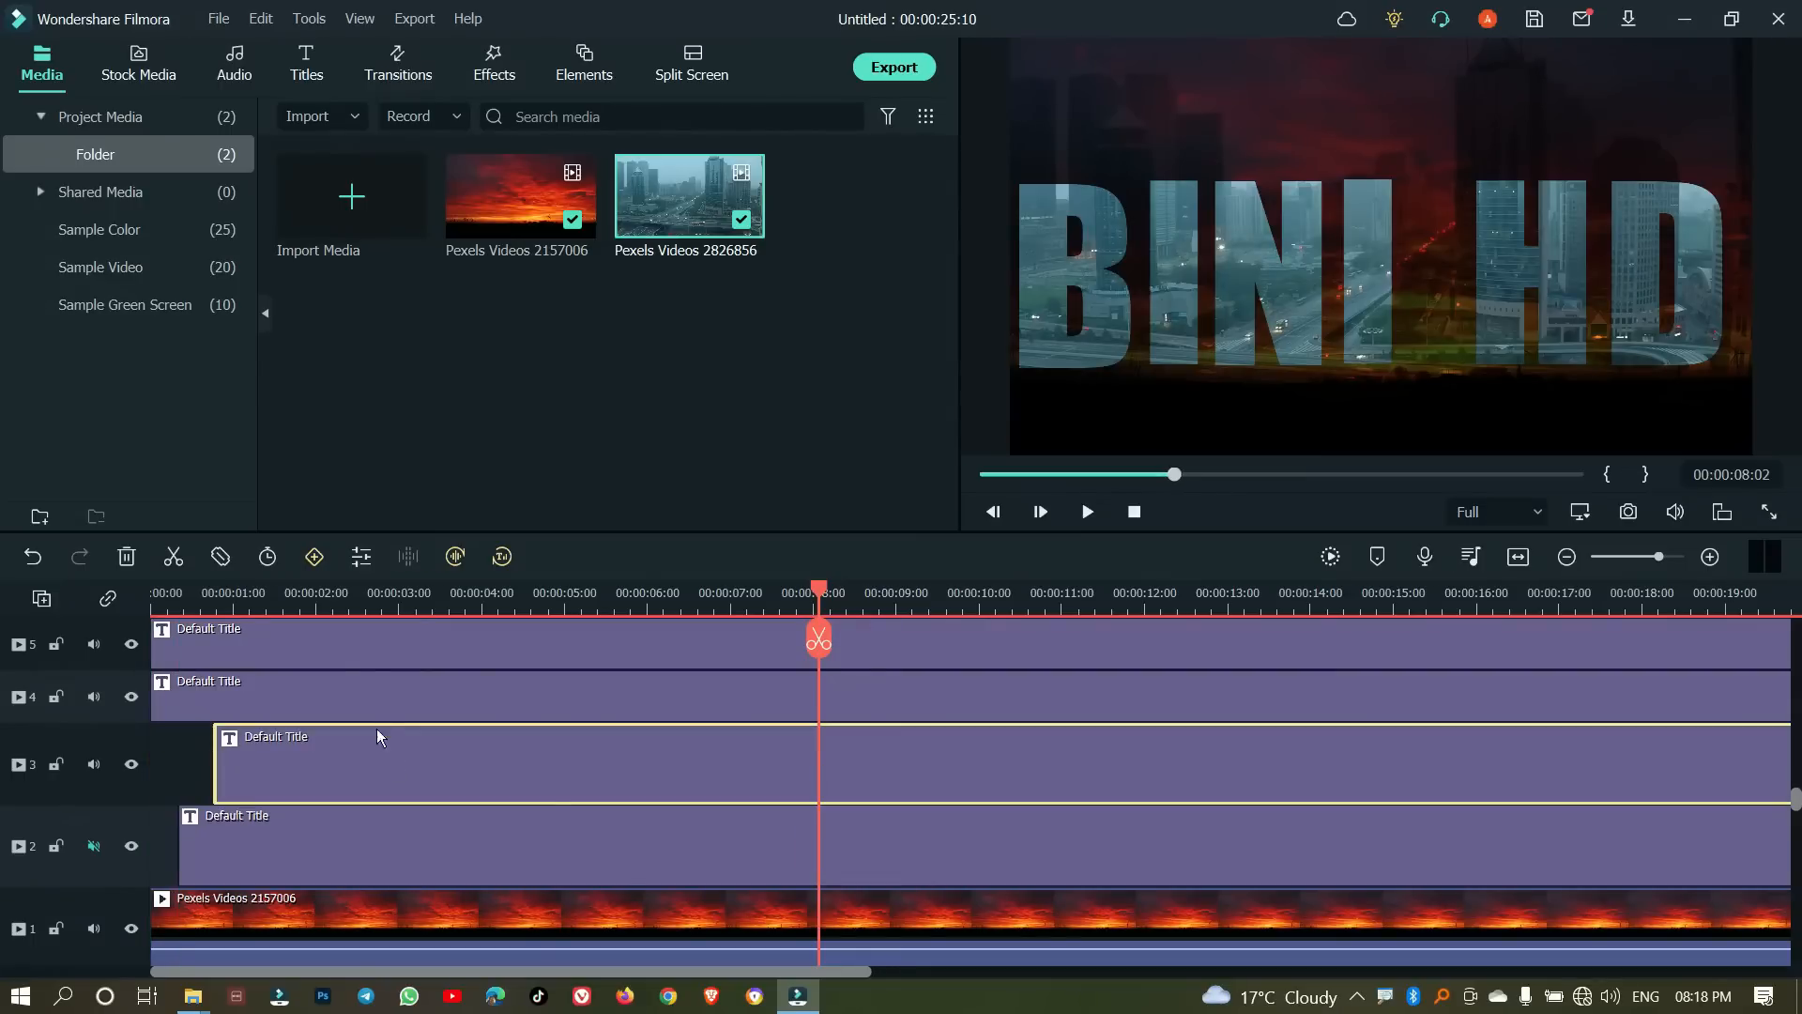
{"action": "left_click_drag", "start_coordinate": [370, 706], "coordinate": [481, 713]}
{"action": "left_click_drag", "start_coordinate": [335, 639], "coordinate": [471, 655]}
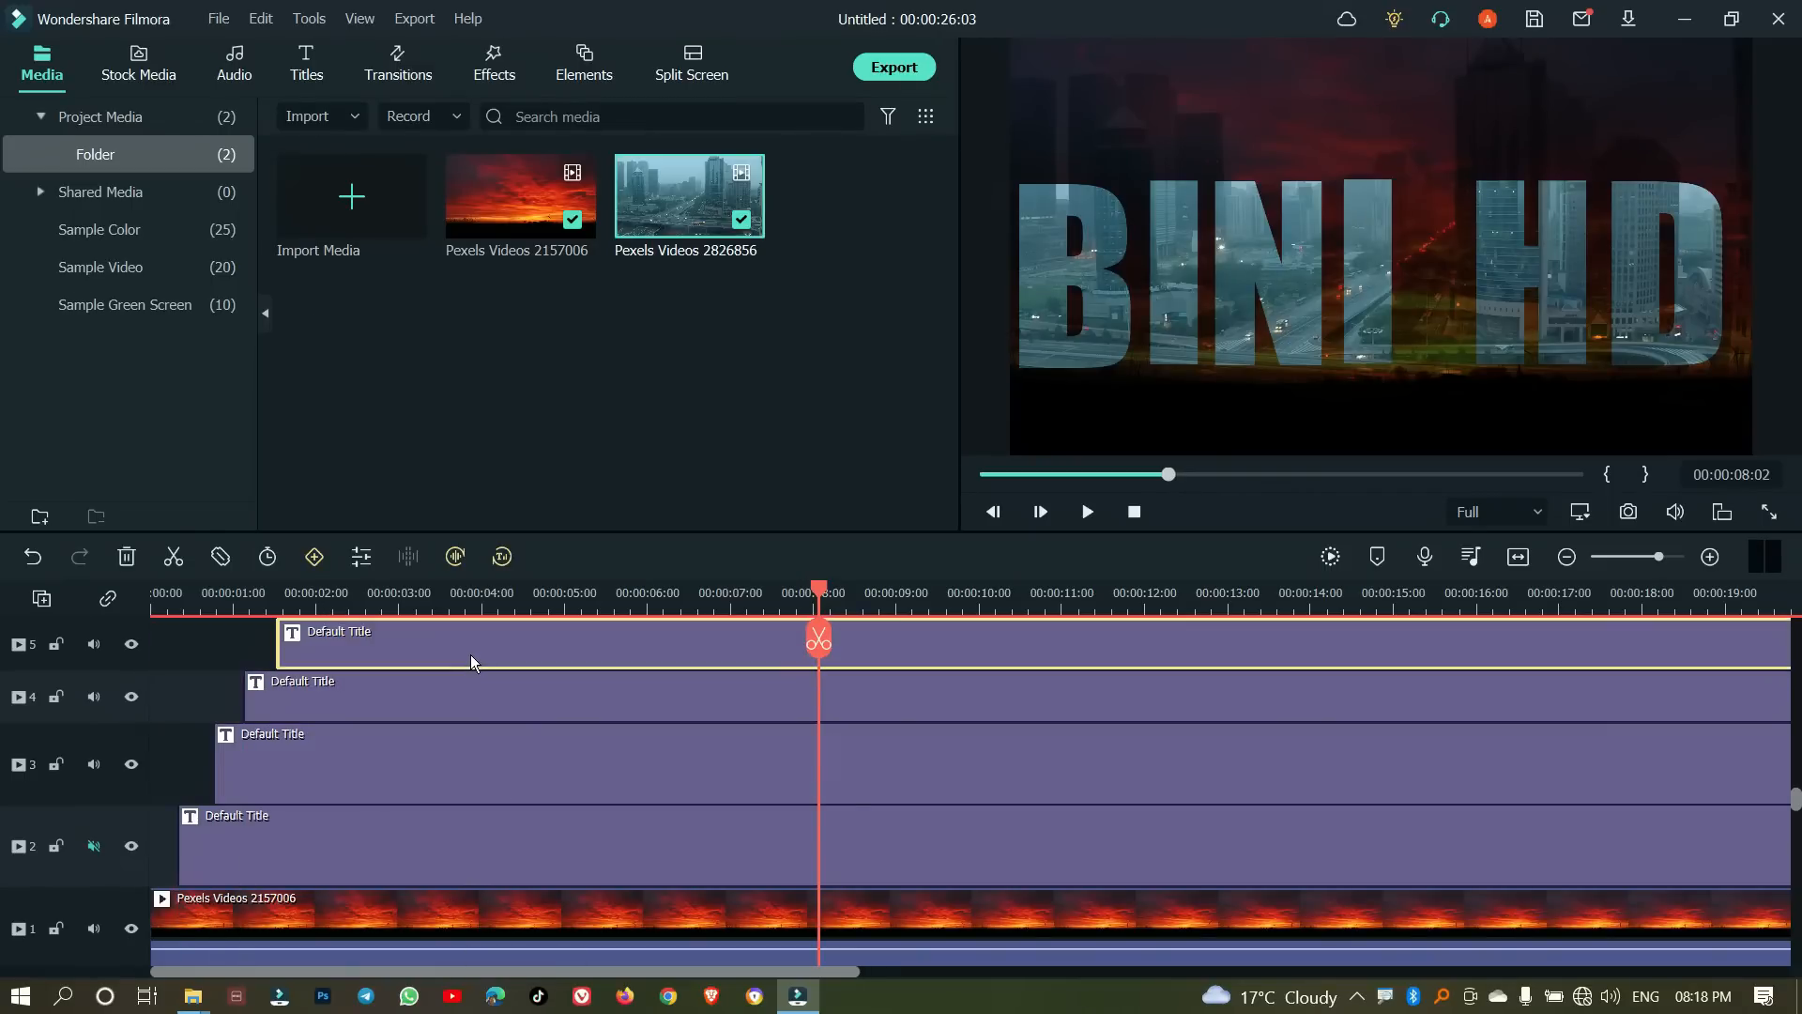
{"action": "scroll", "coordinate": [470, 655], "scroll_direction": "up", "scroll_amount": 1}
{"action": "left_click_drag", "start_coordinate": [353, 661], "coordinate": [617, 731]}
{"action": "scroll", "coordinate": [493, 689], "scroll_direction": "up", "scroll_amount": 1}
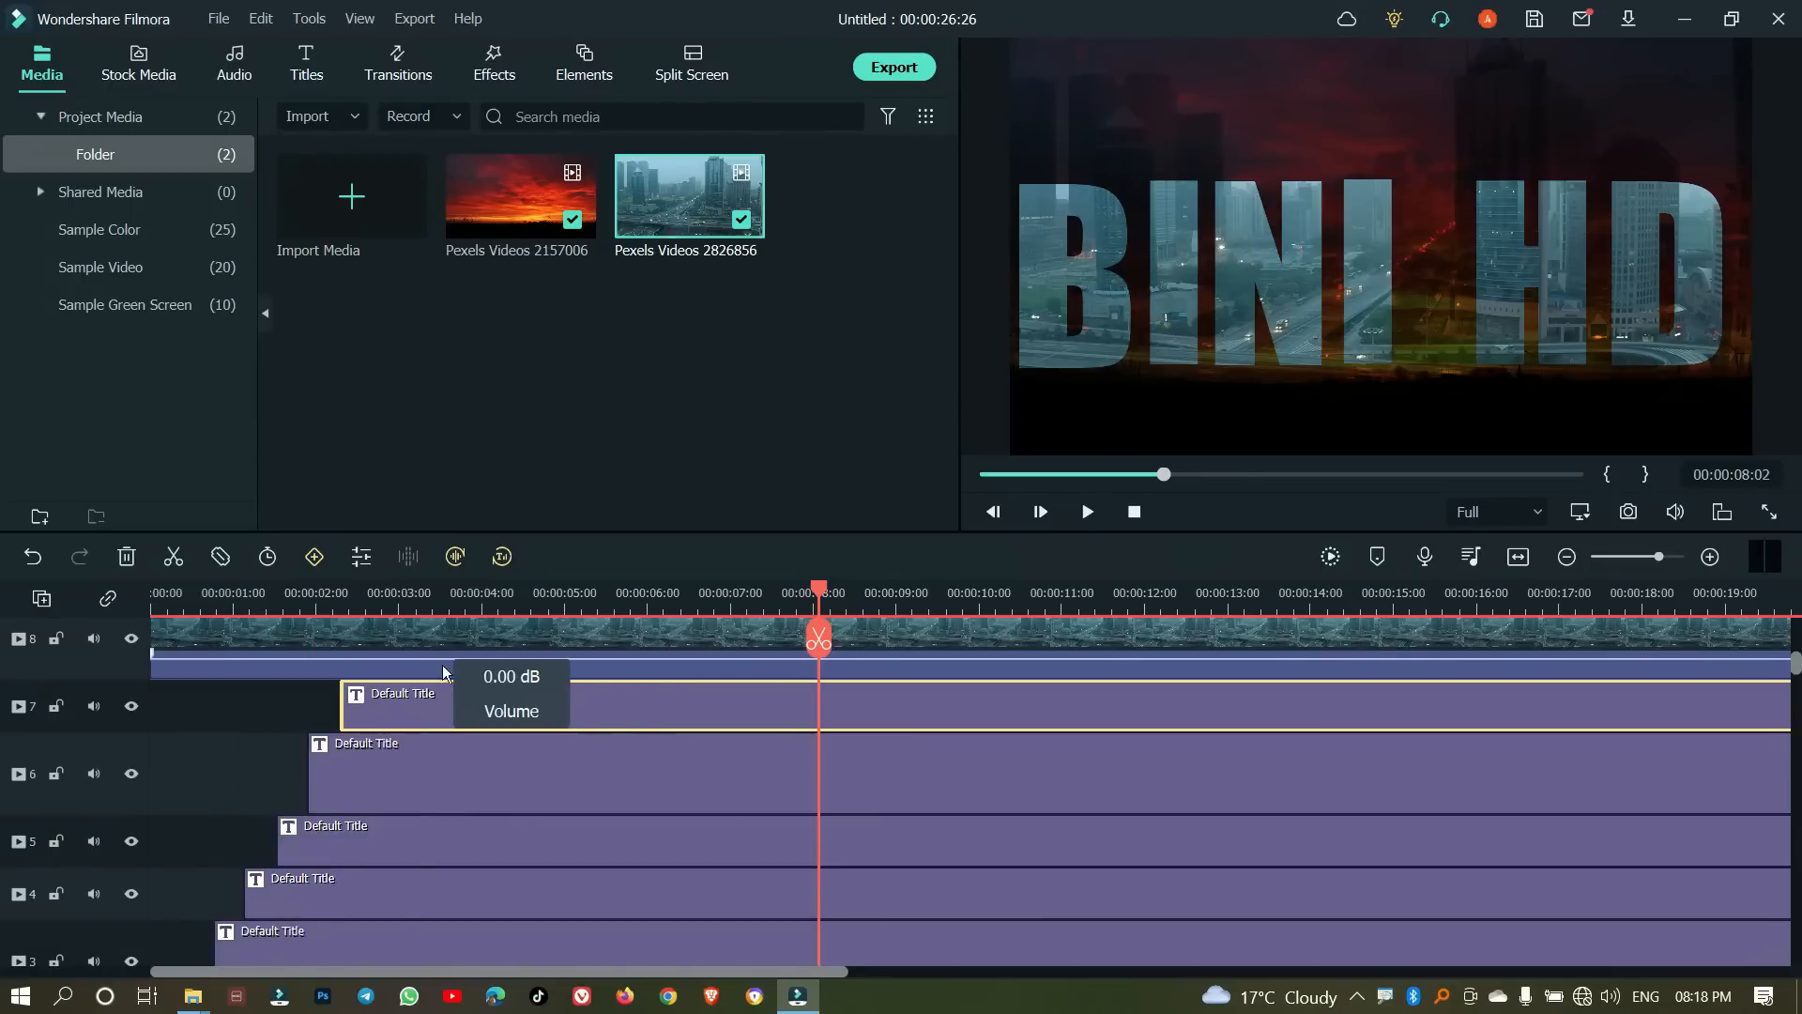
Step: Extend the ends of the sunset clip on track 1 and the city clip on track 8 to match the track 7 title's end
{"action": "left_click", "coordinate": [1518, 558]}
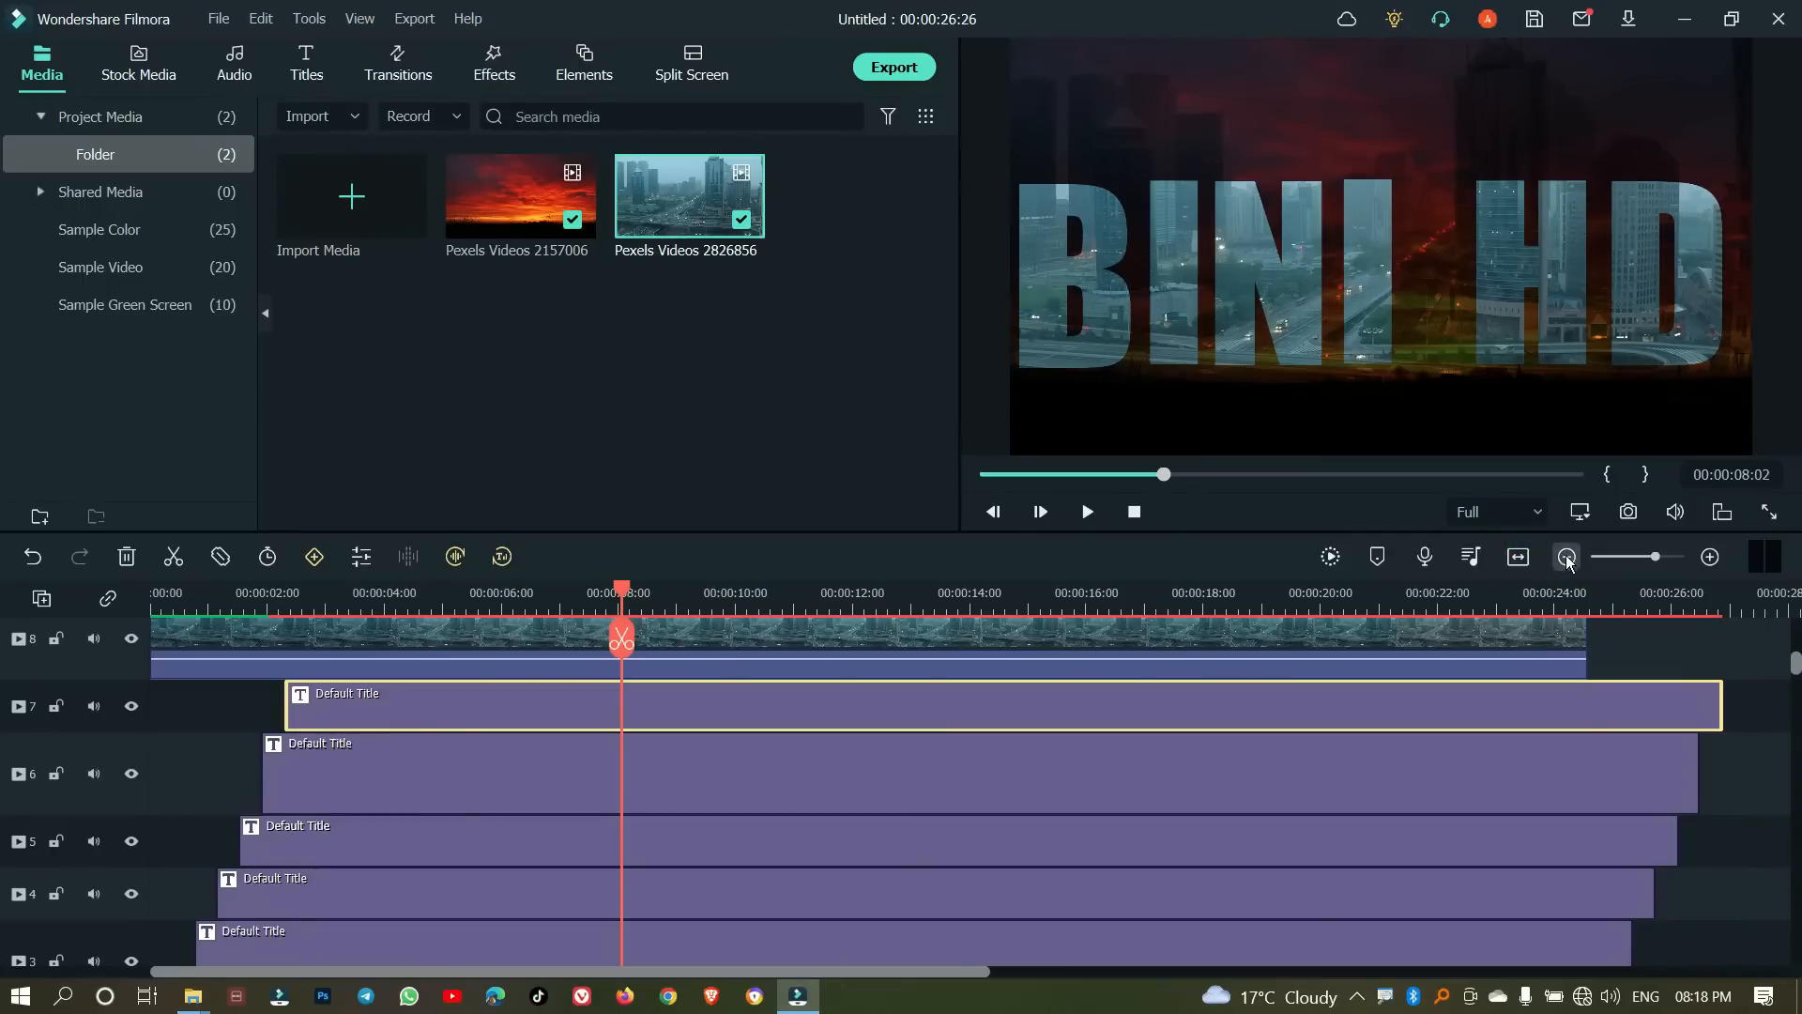
{"action": "scroll", "coordinate": [1032, 734], "scroll_direction": "down", "scroll_amount": 3}
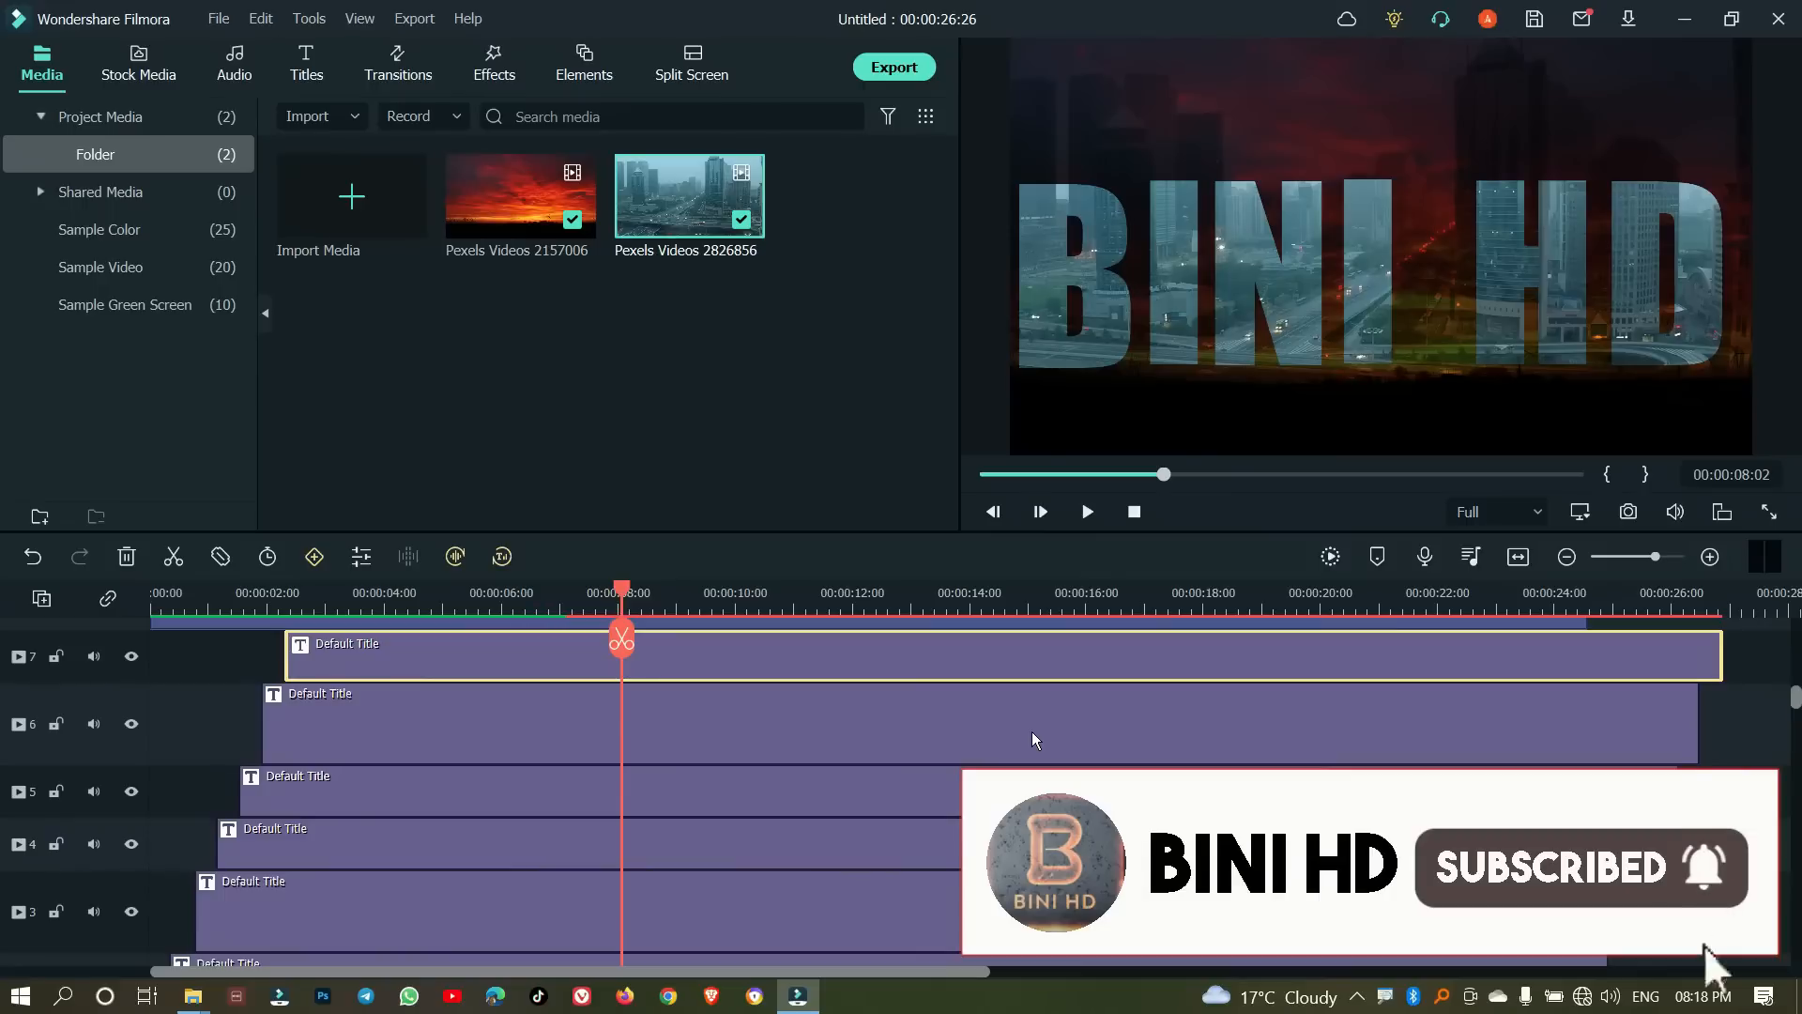
{"action": "scroll", "coordinate": [1032, 730], "scroll_direction": "down", "scroll_amount": 1}
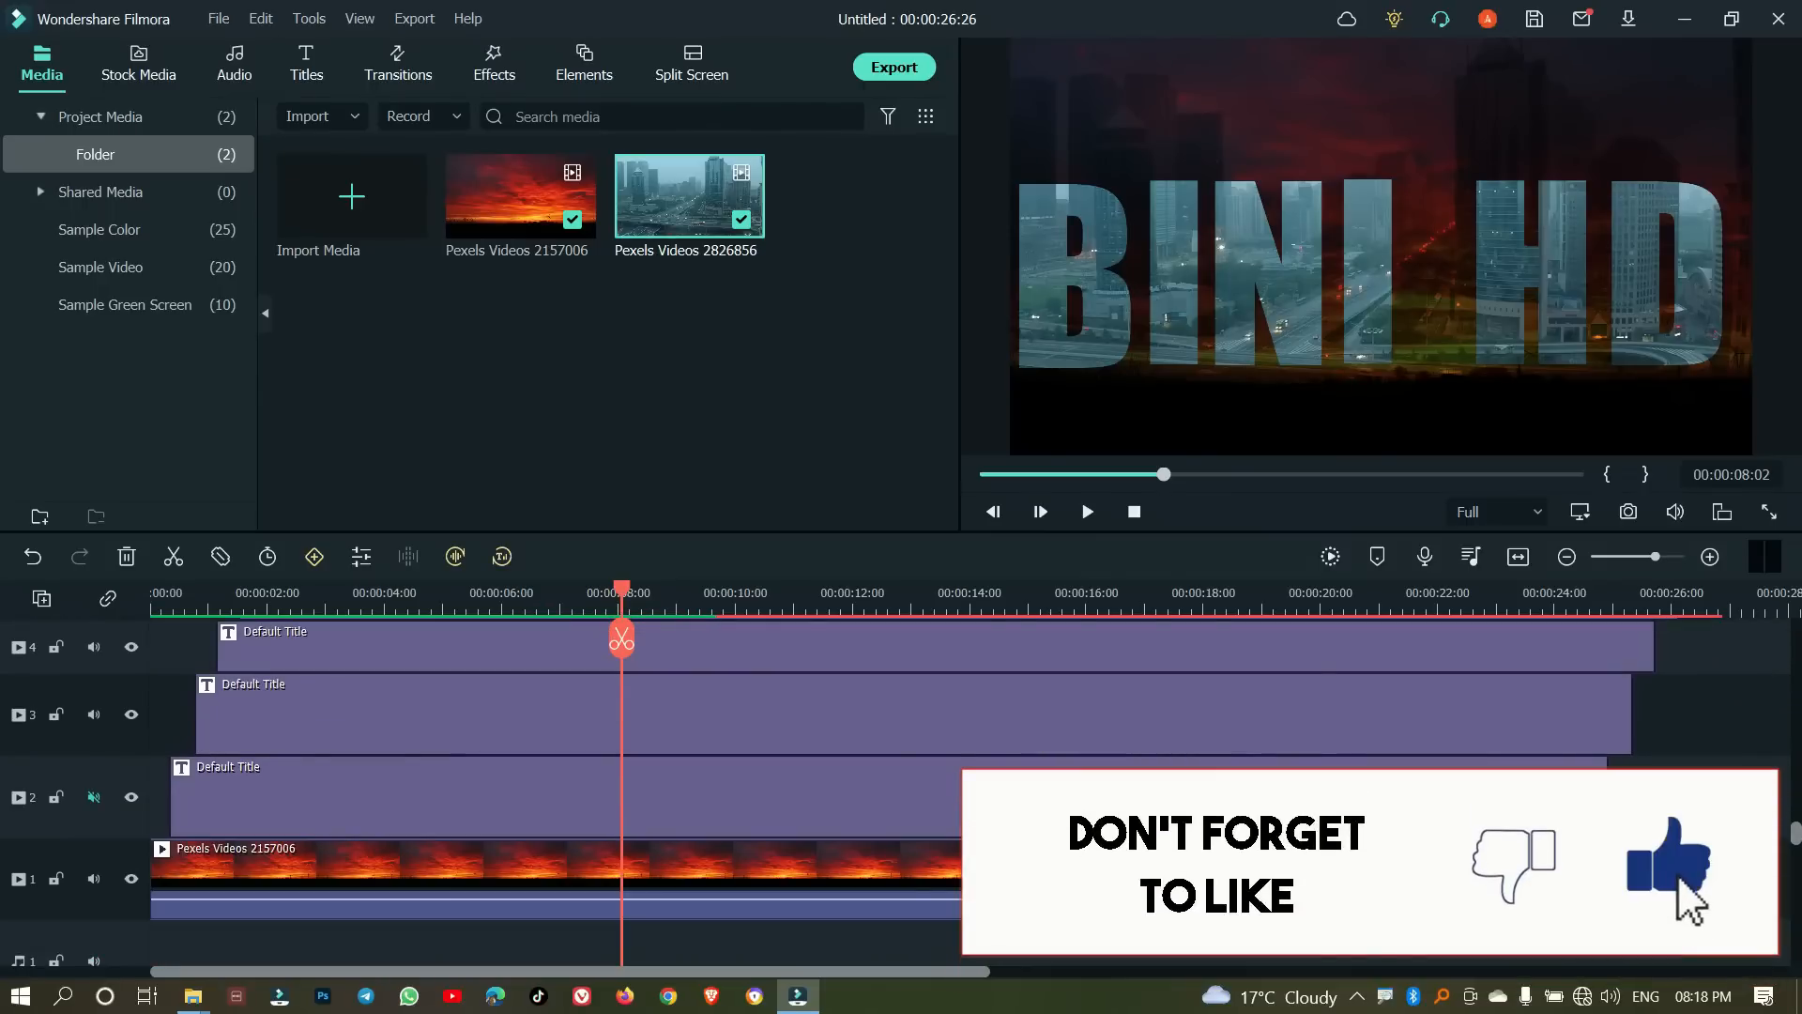
{"action": "left_click_drag", "start_coordinate": [1578, 881], "coordinate": [1649, 893]}
{"action": "scroll", "coordinate": [1577, 884], "scroll_direction": "up", "scroll_amount": 4}
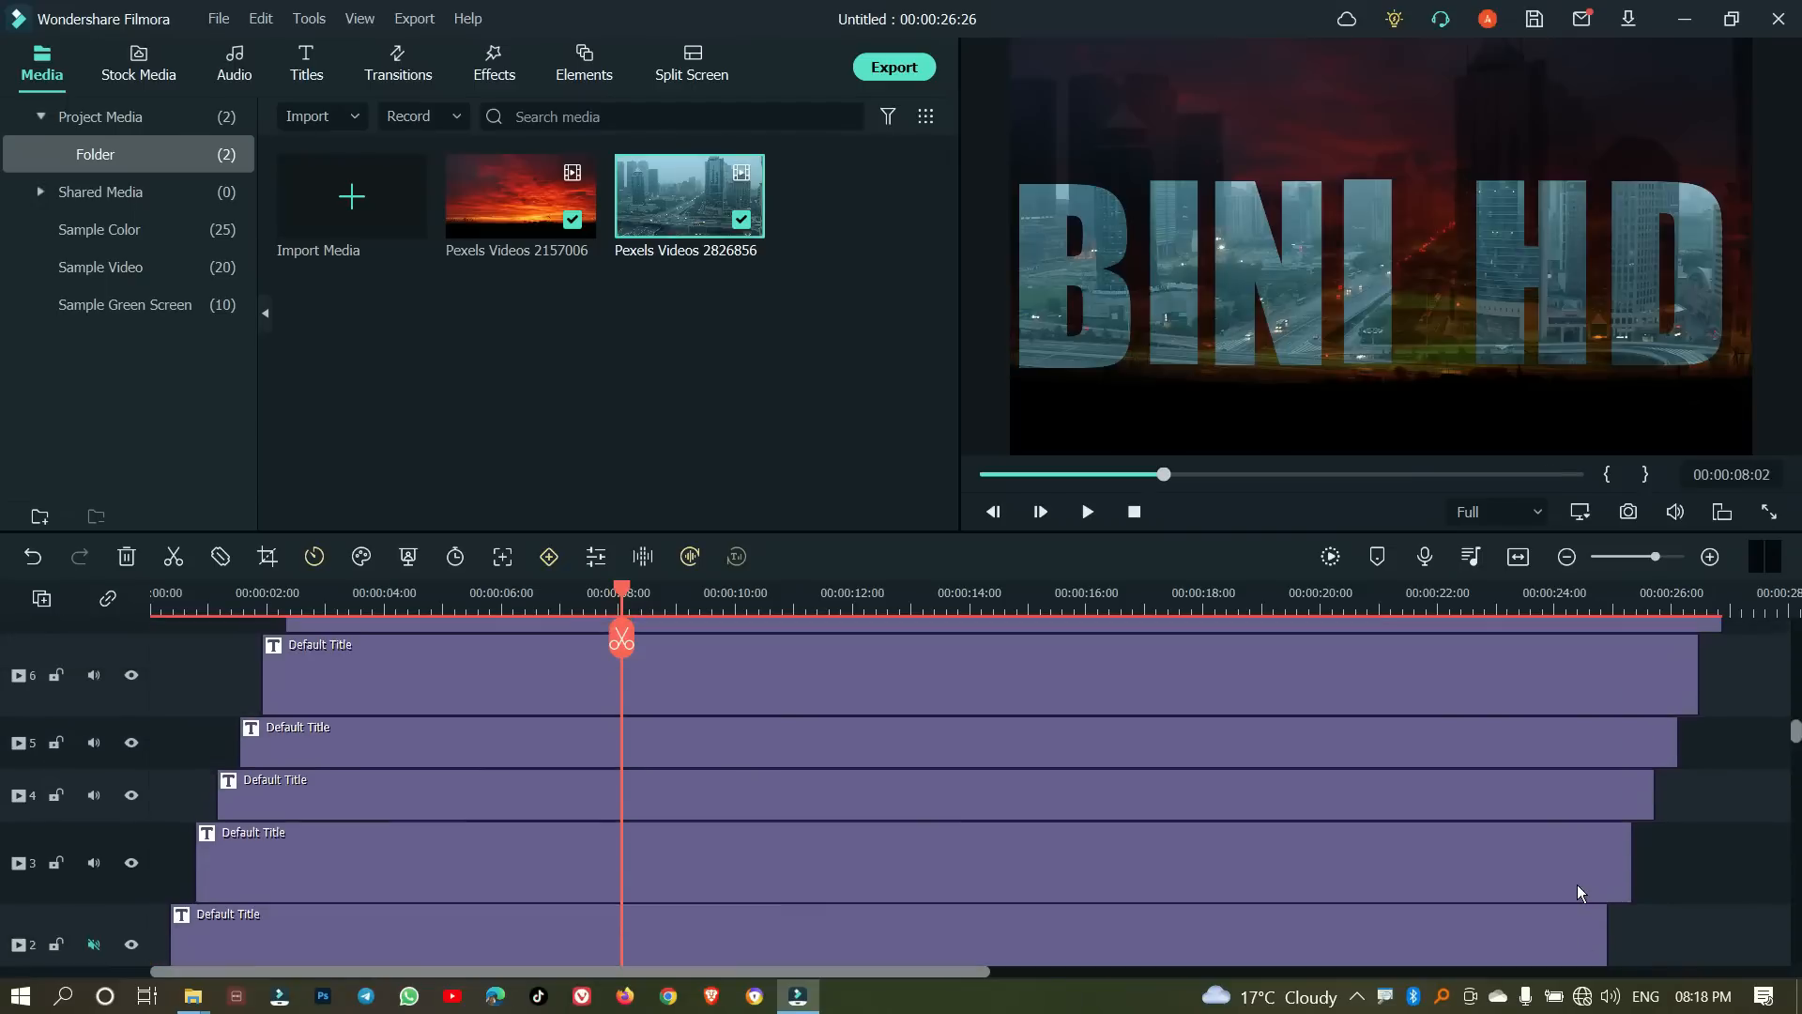
{"action": "left_click_drag", "start_coordinate": [1585, 666], "coordinate": [1718, 695]}
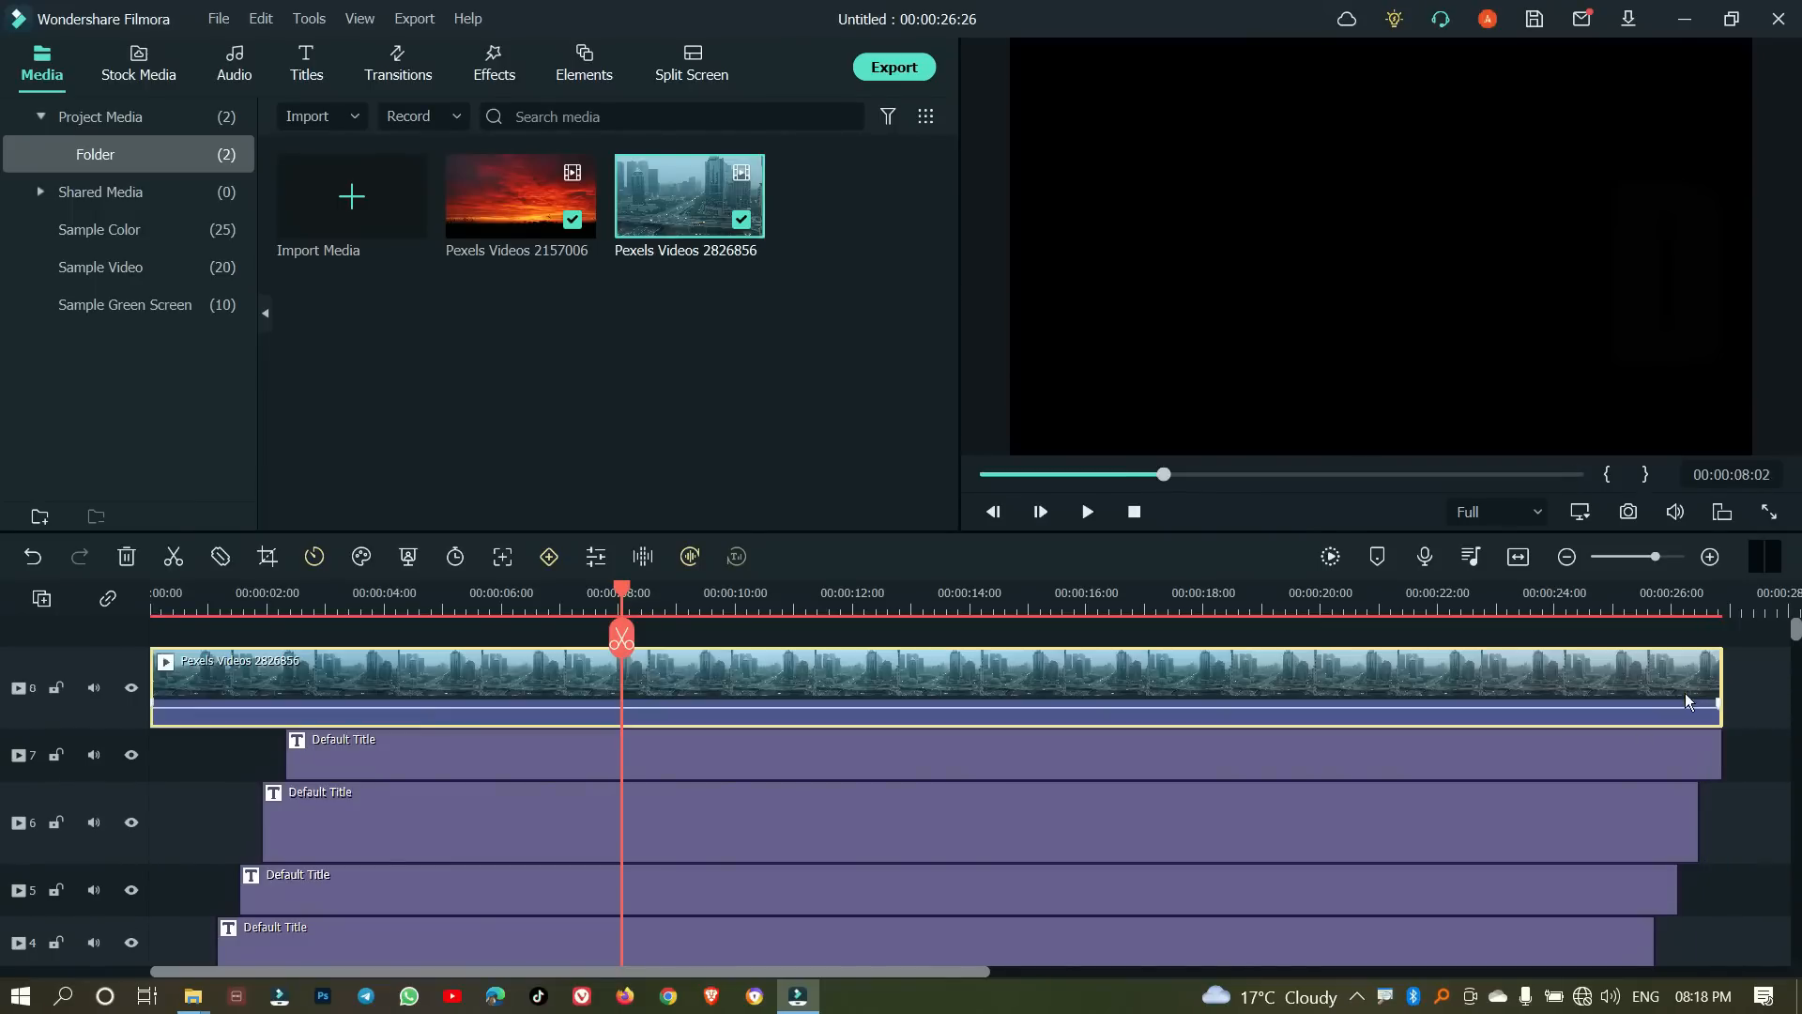
Step: Preview the staggered title from the start up to 00:00:12:13, split the city clip there, and delete its remaining part
{"action": "left_click_drag", "start_coordinate": [619, 592], "coordinate": [155, 597]}
{"action": "key", "text": "space"}
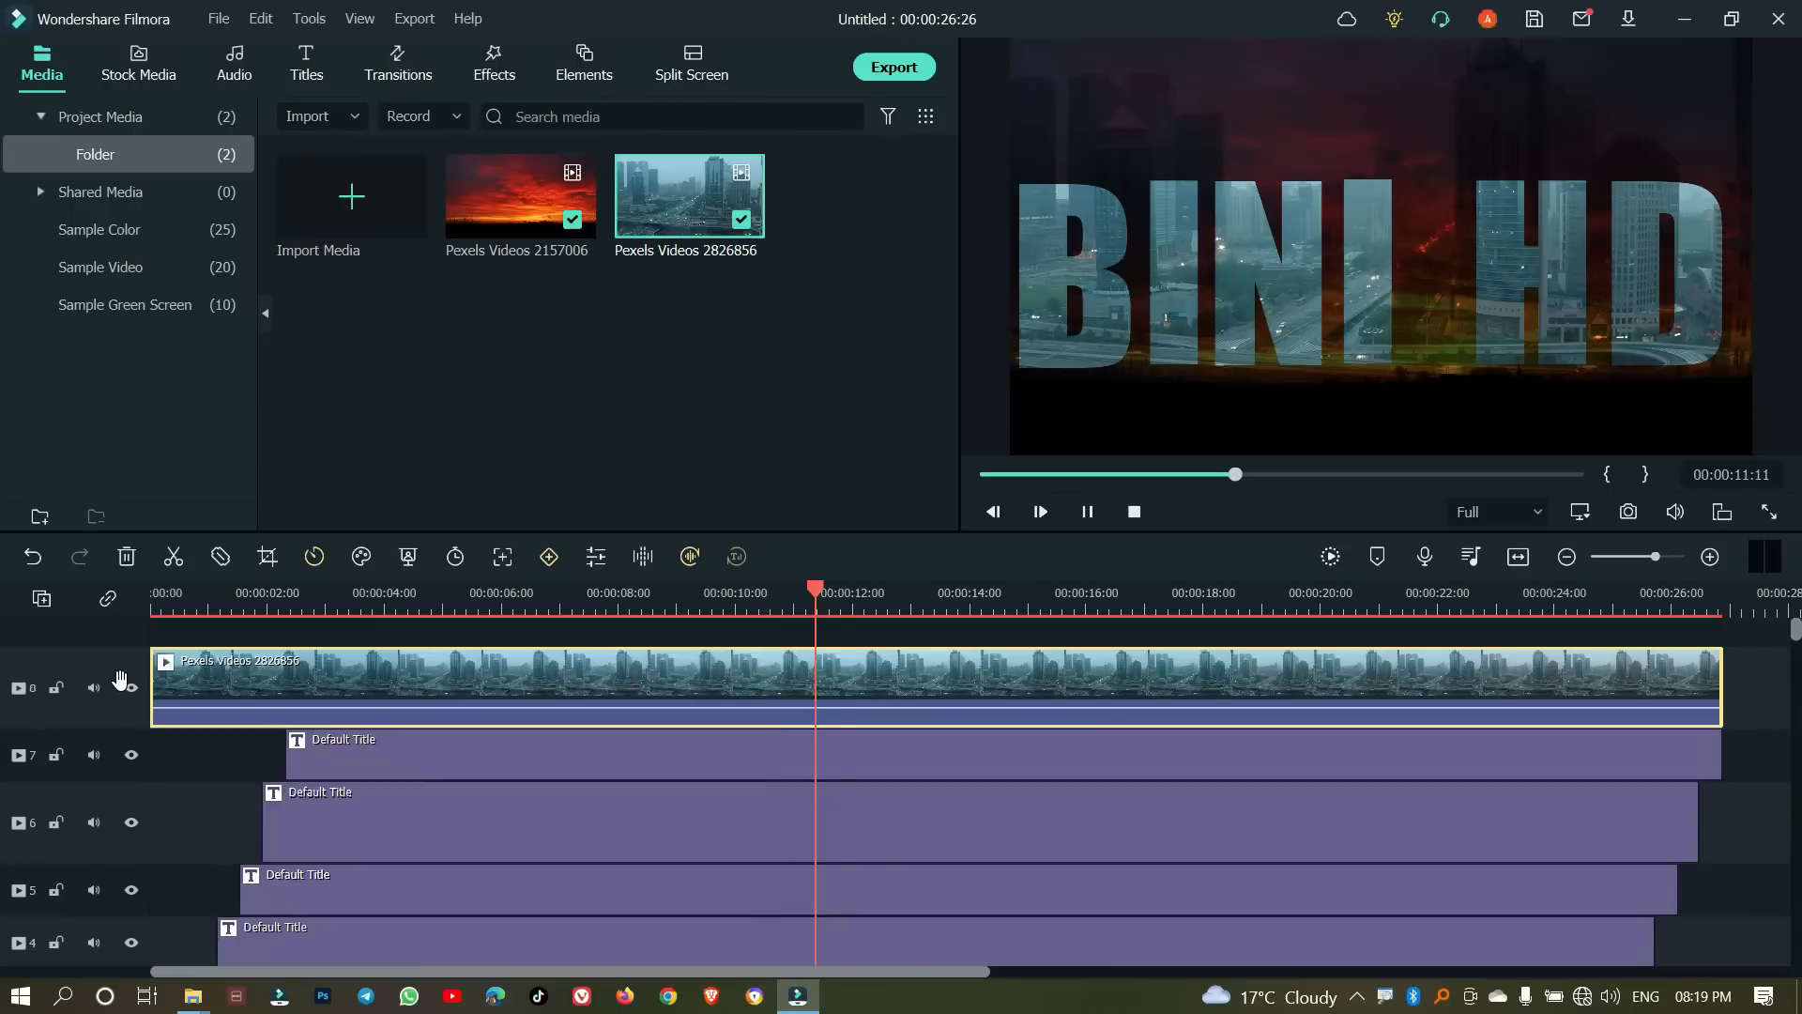
{"action": "key", "text": "space"}
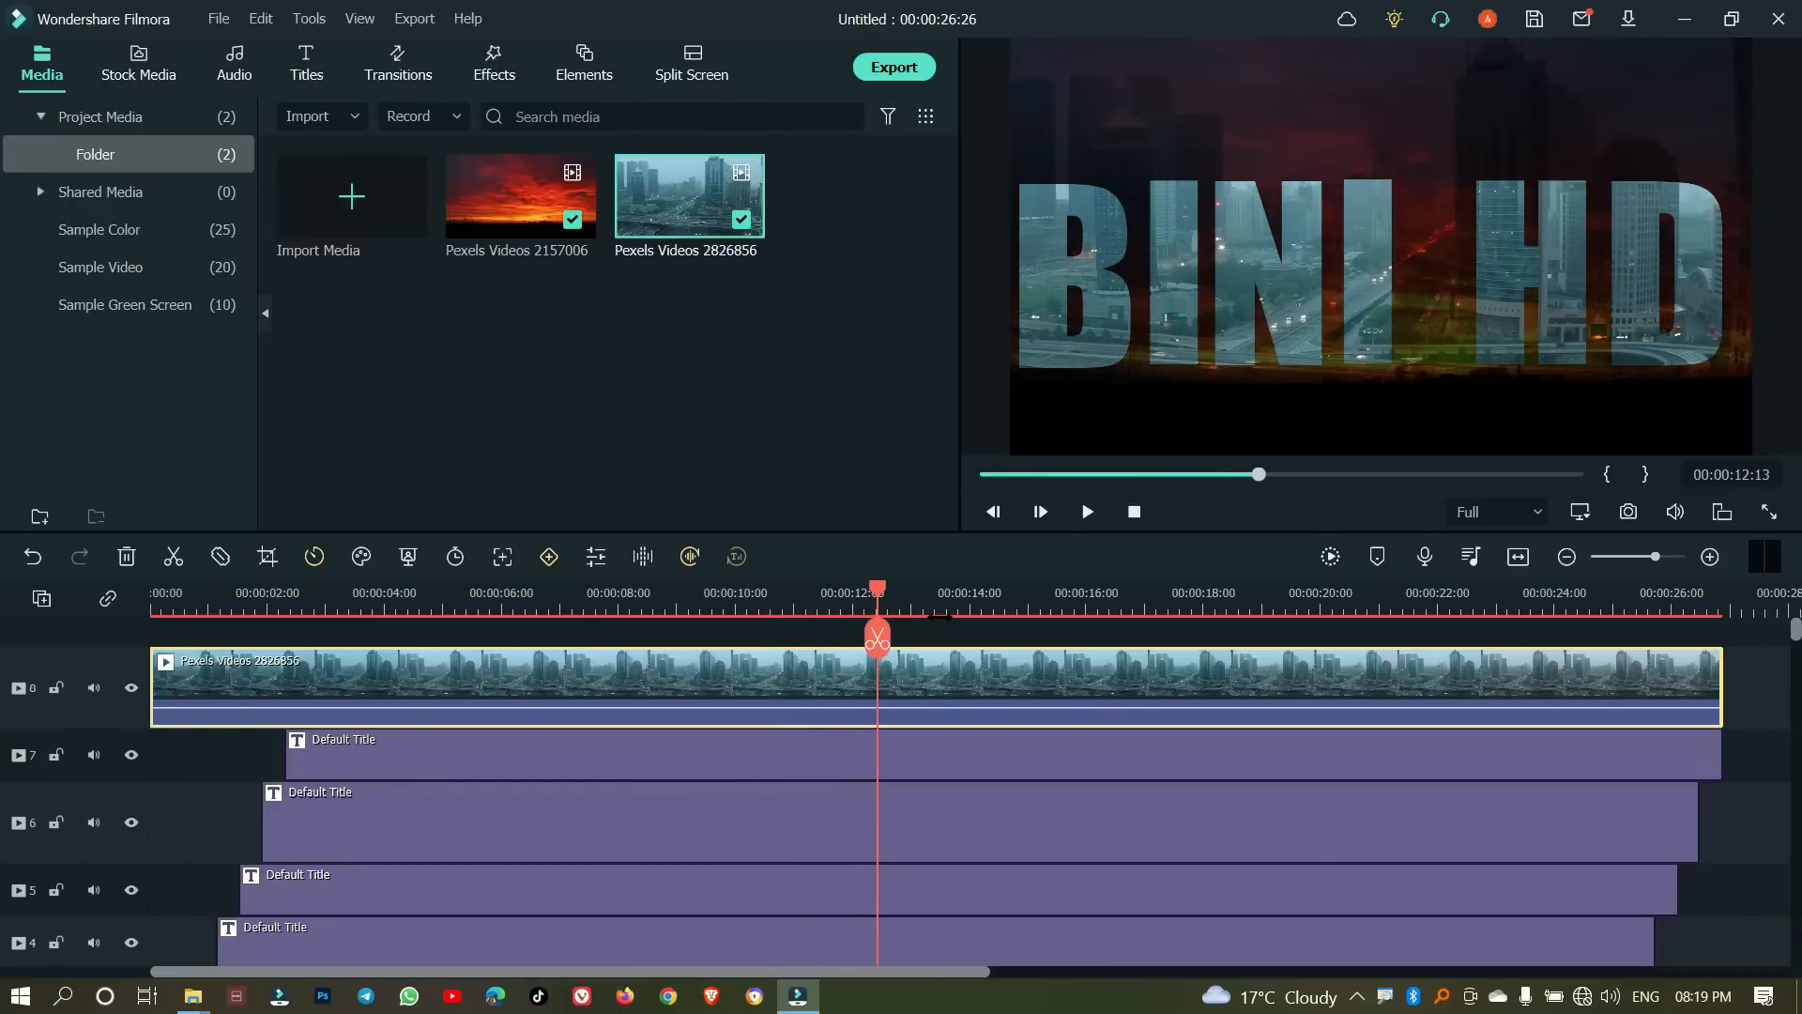
{"action": "left_click", "coordinate": [877, 637]}
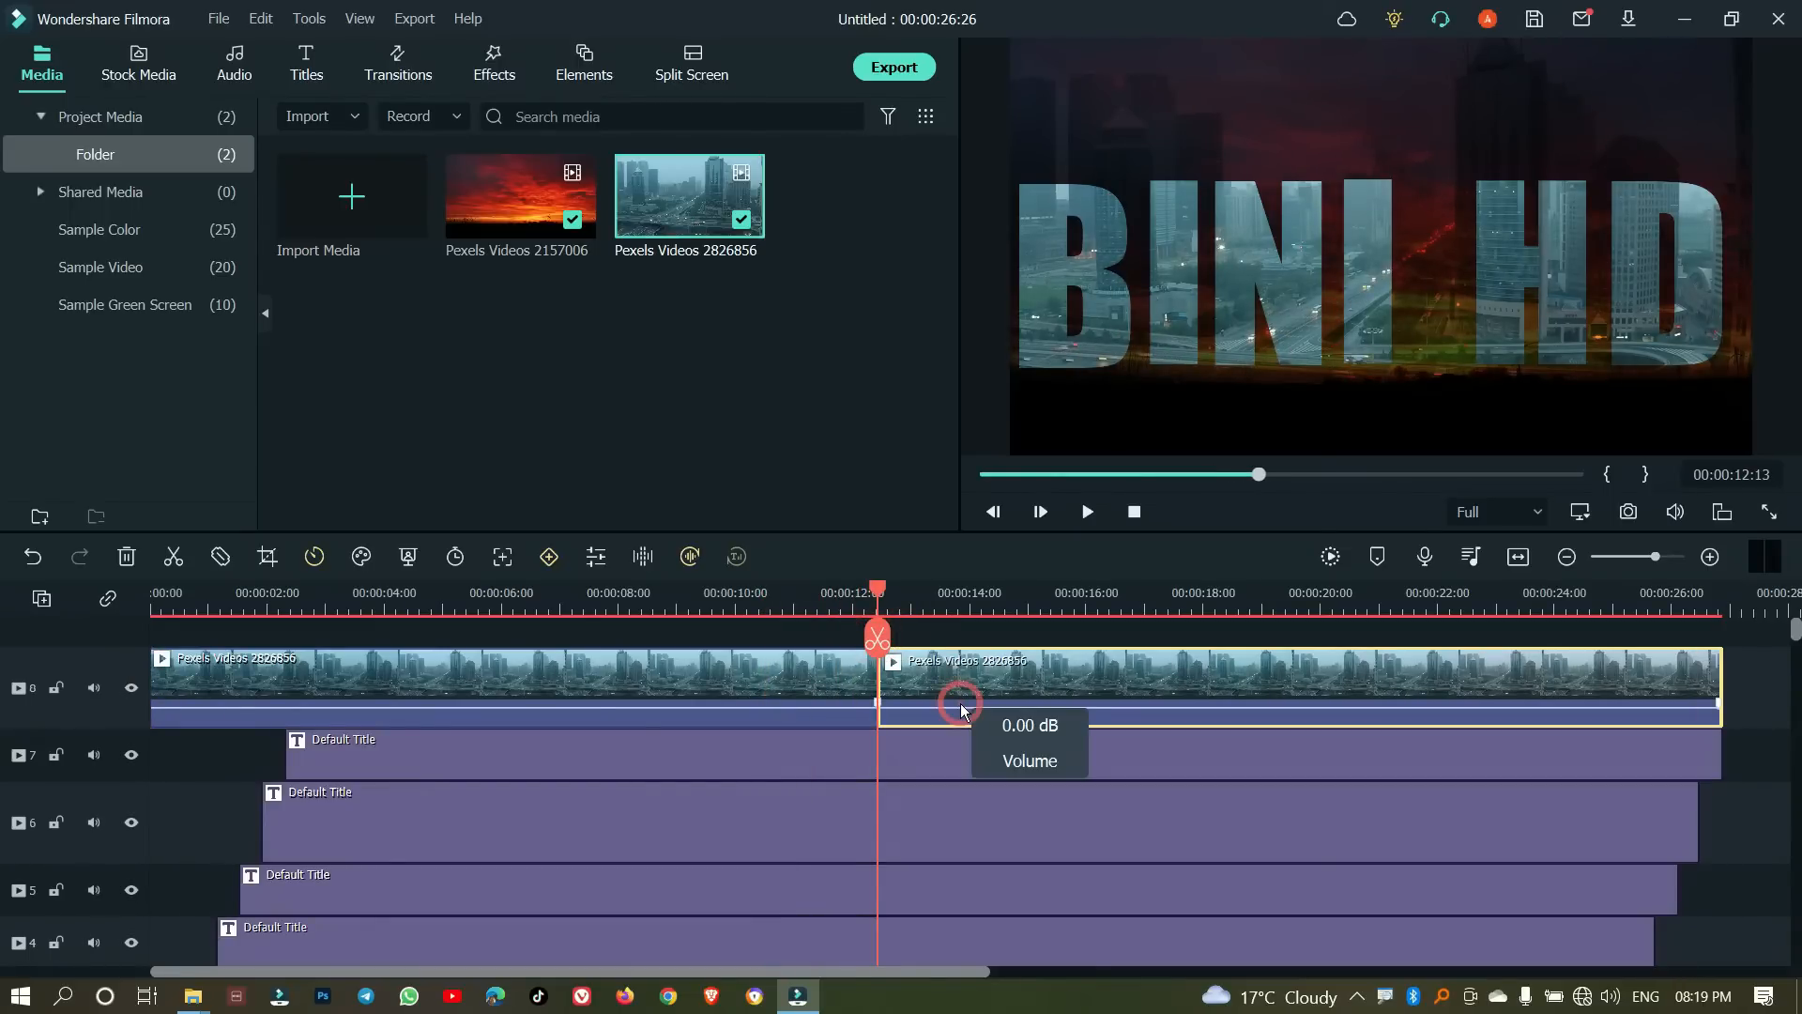
{"action": "key", "text": "Delete"}
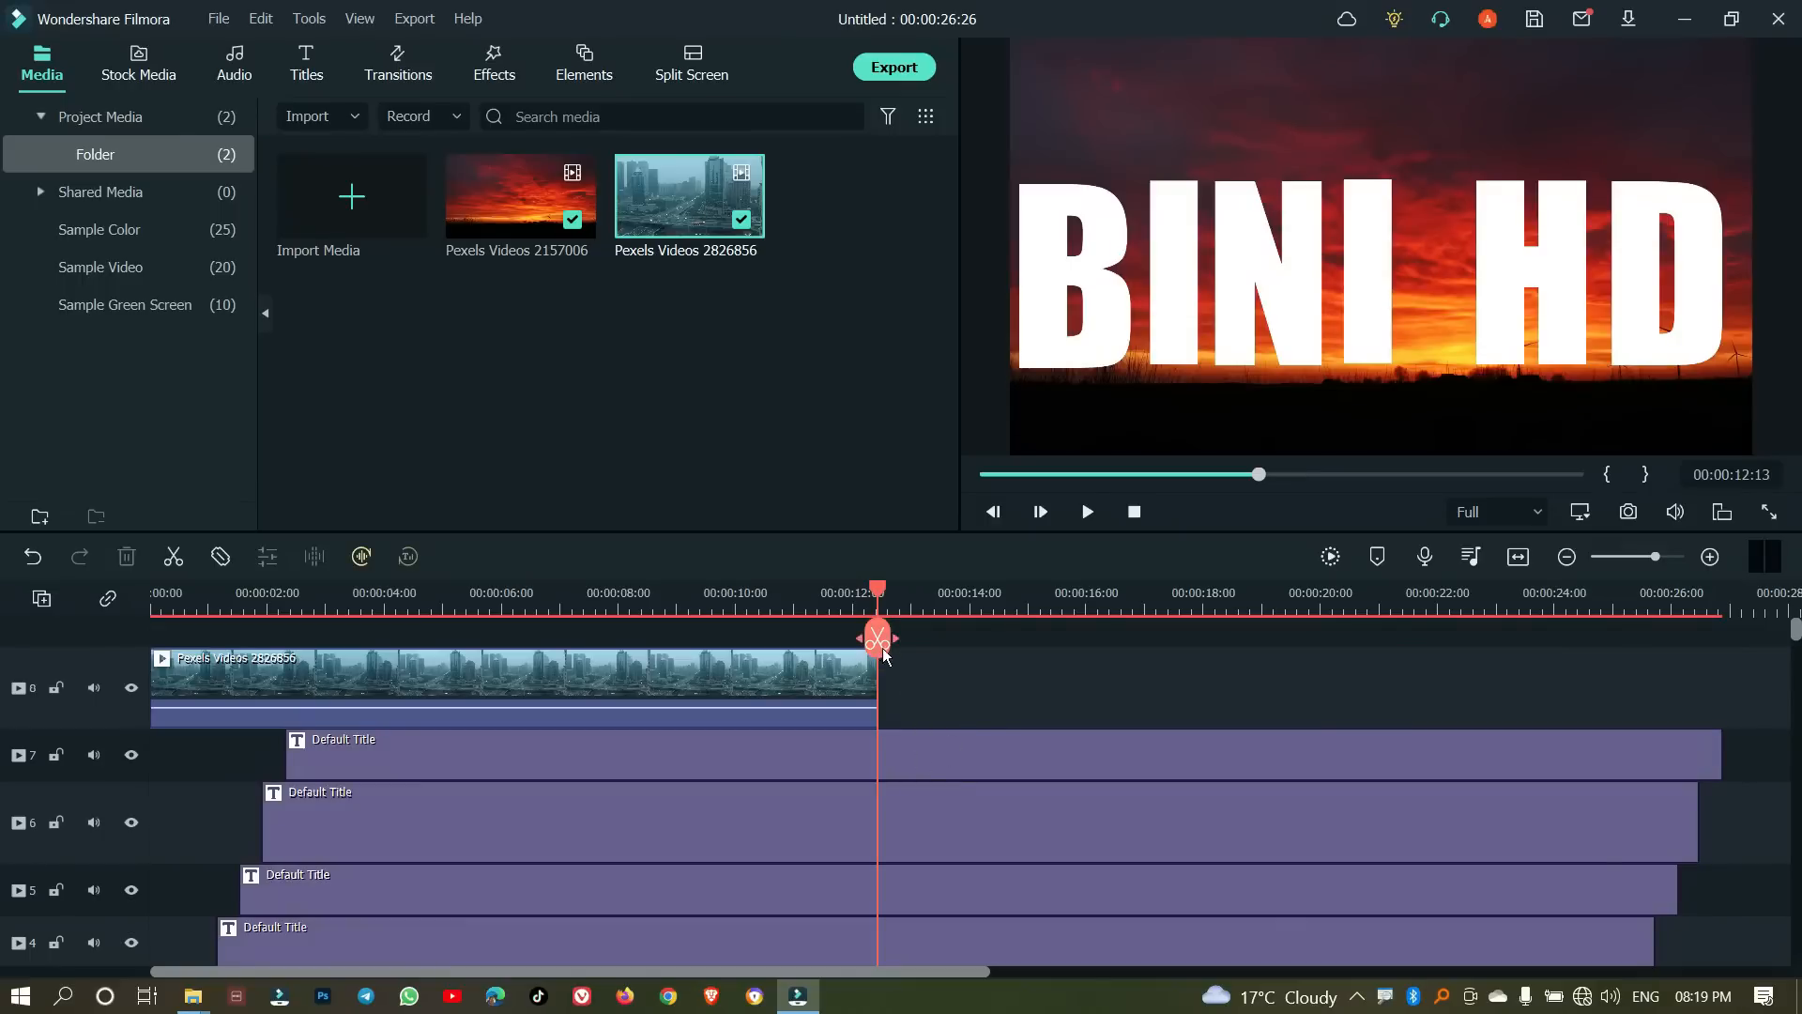
Step: Split the titles on tracks 7, 6 and 5 at about 00:00:12:14 and delete the parts after the cut
{"action": "left_click_drag", "start_coordinate": [880, 641], "coordinate": [881, 643]}
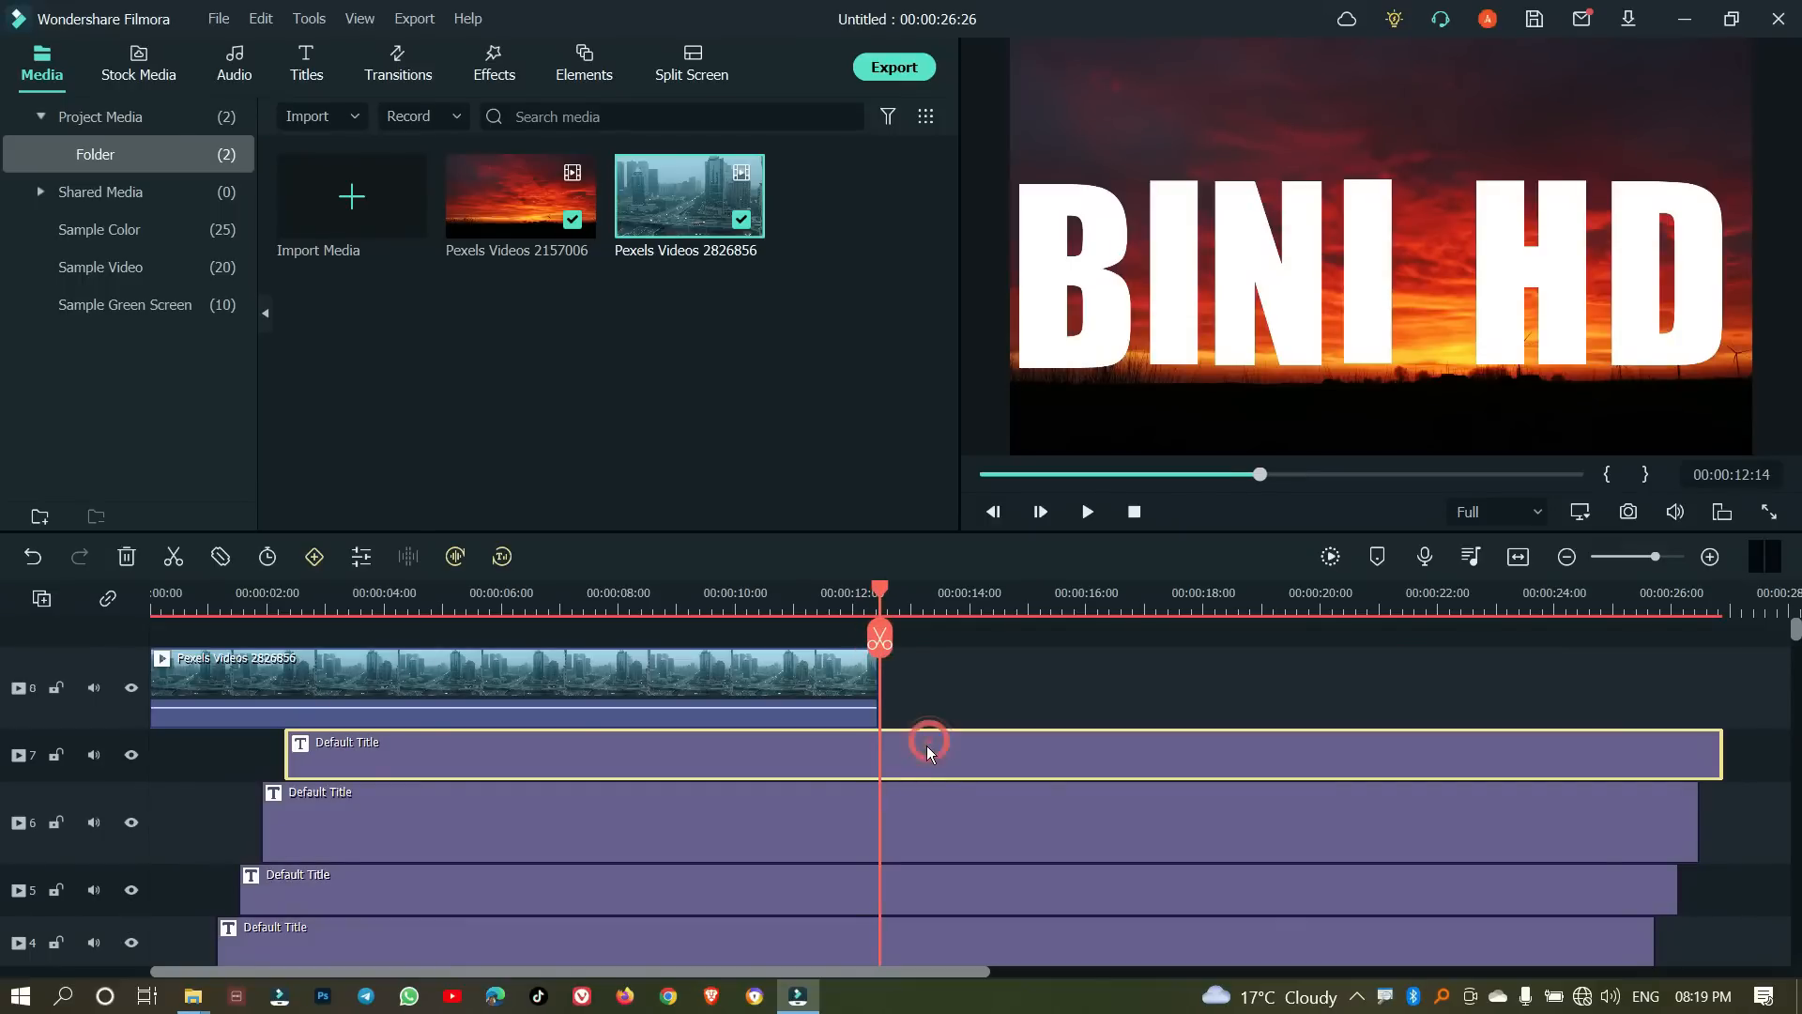
{"action": "left_click", "coordinate": [880, 640]}
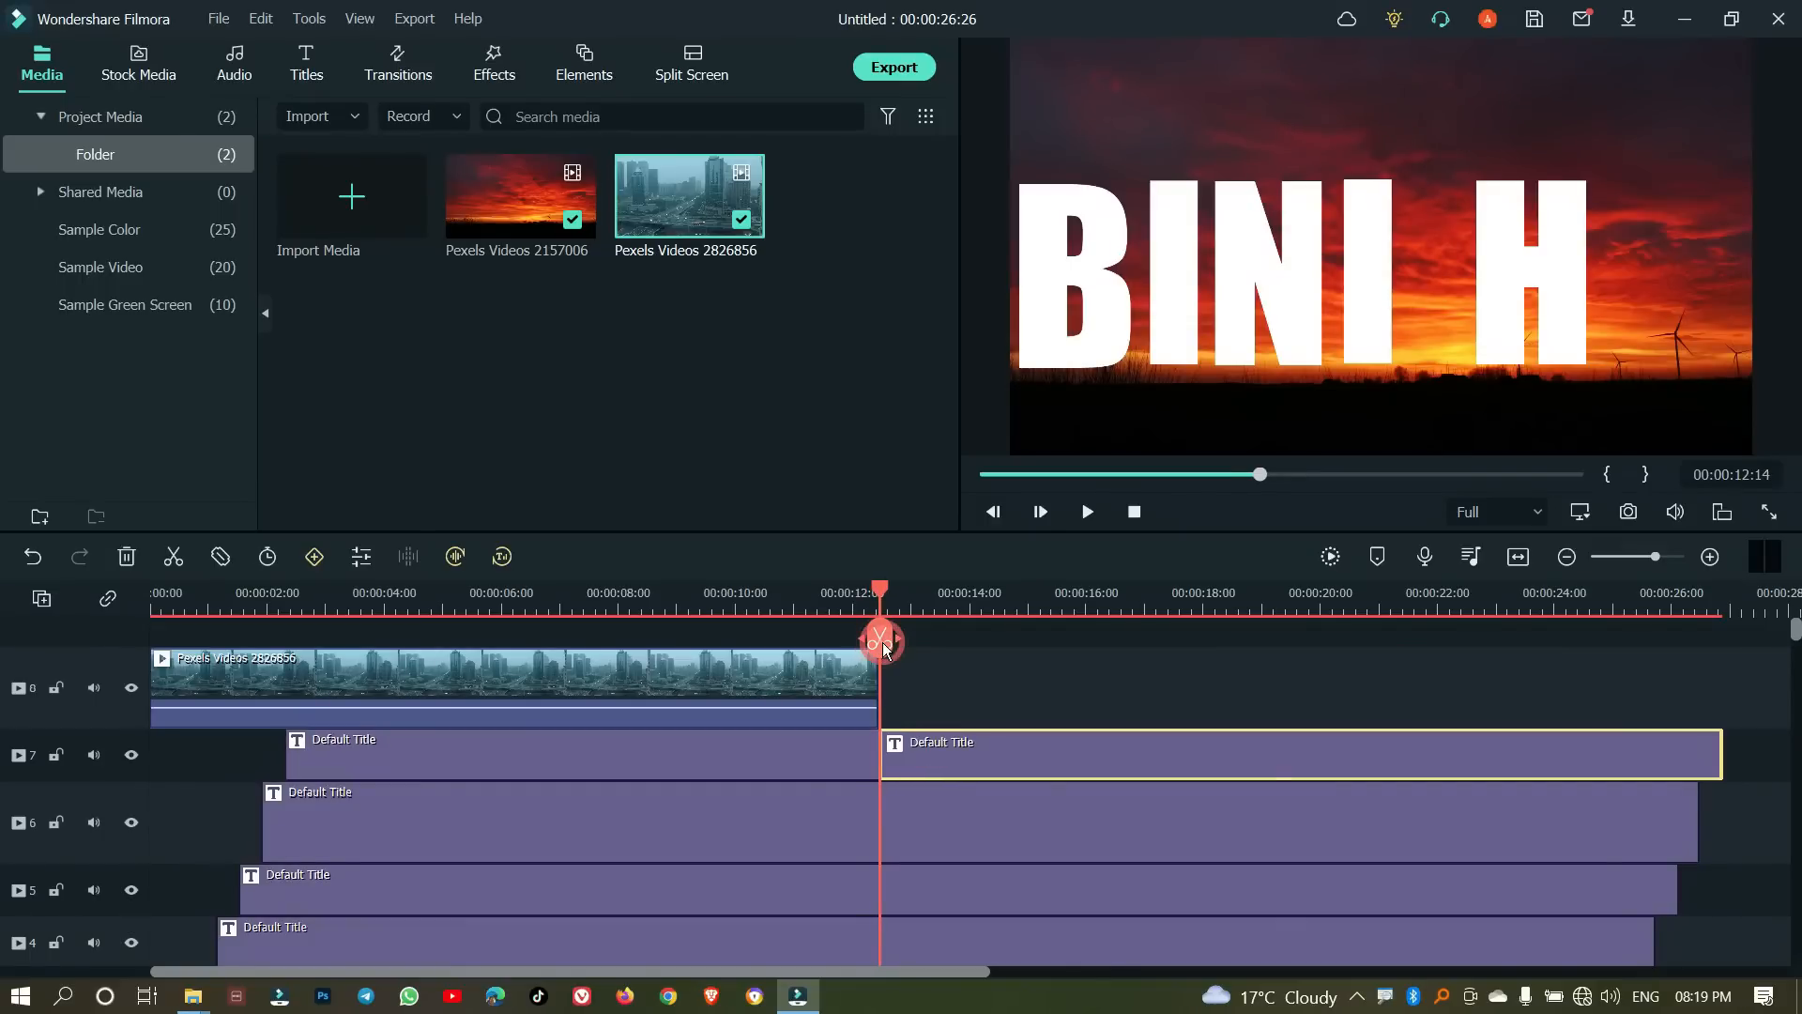
{"action": "key", "text": "Delete"}
{"action": "left_click", "coordinate": [918, 831]}
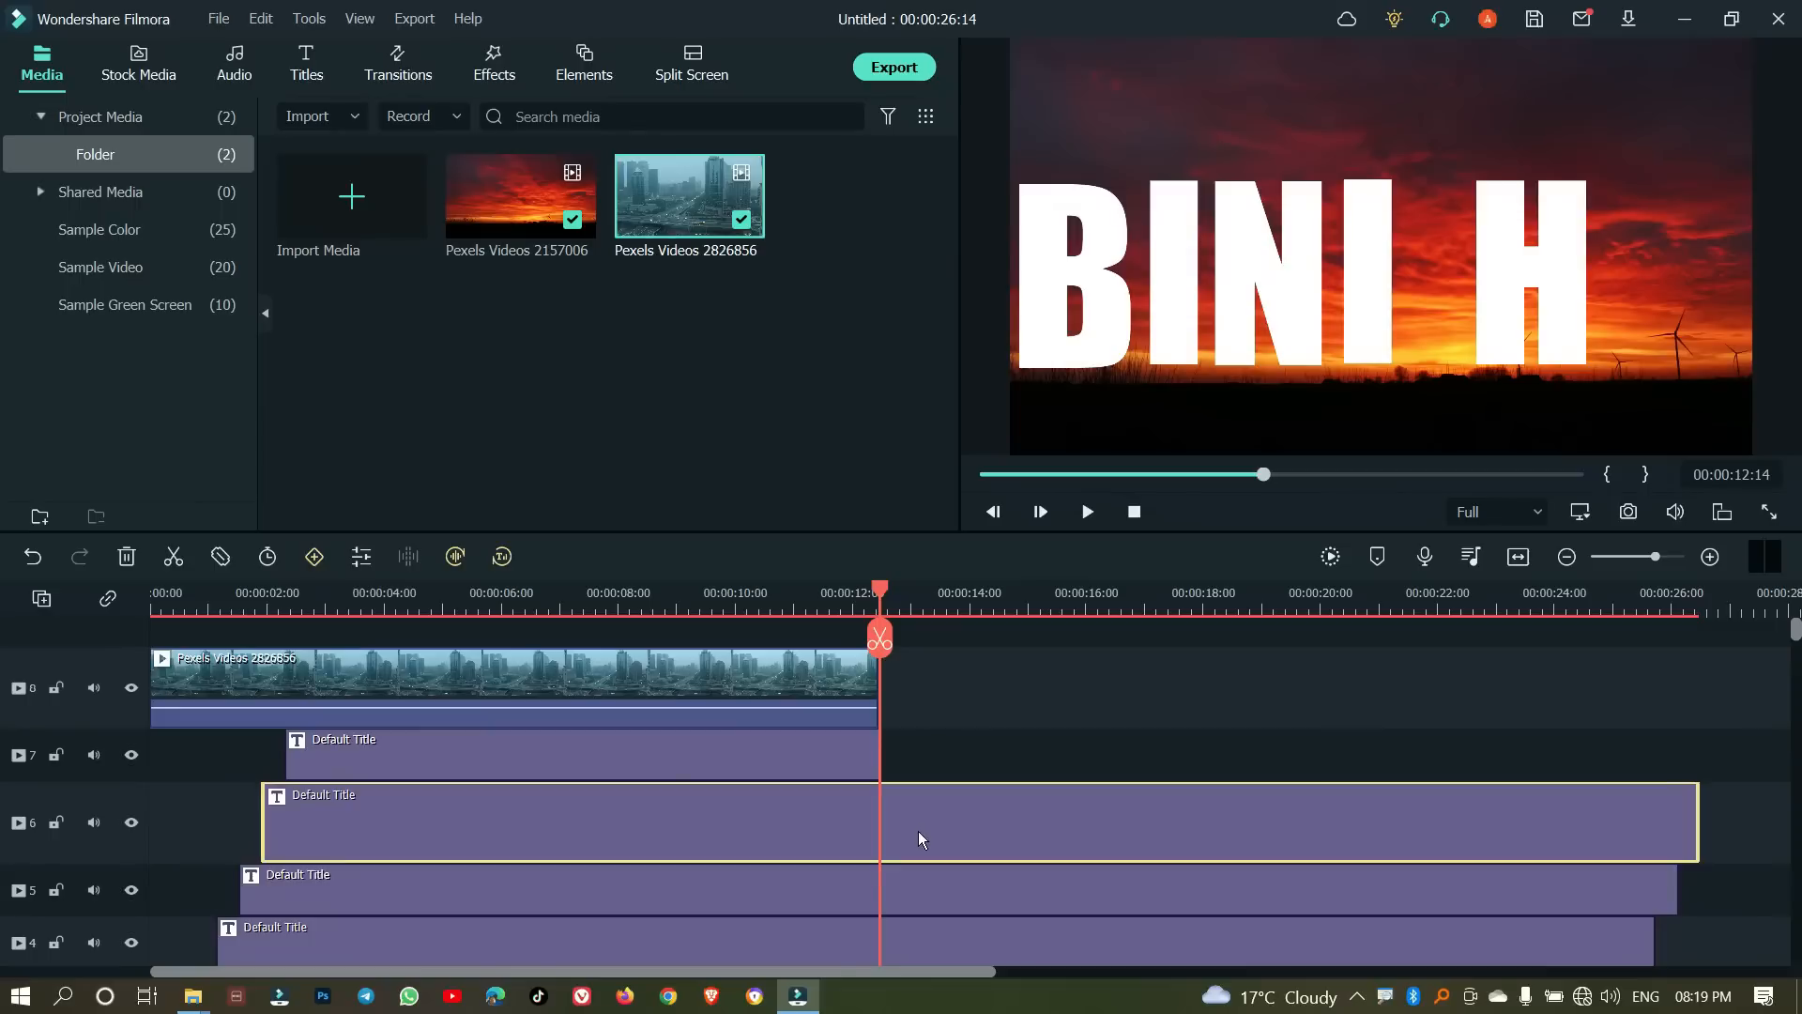
{"action": "left_click", "coordinate": [879, 638]}
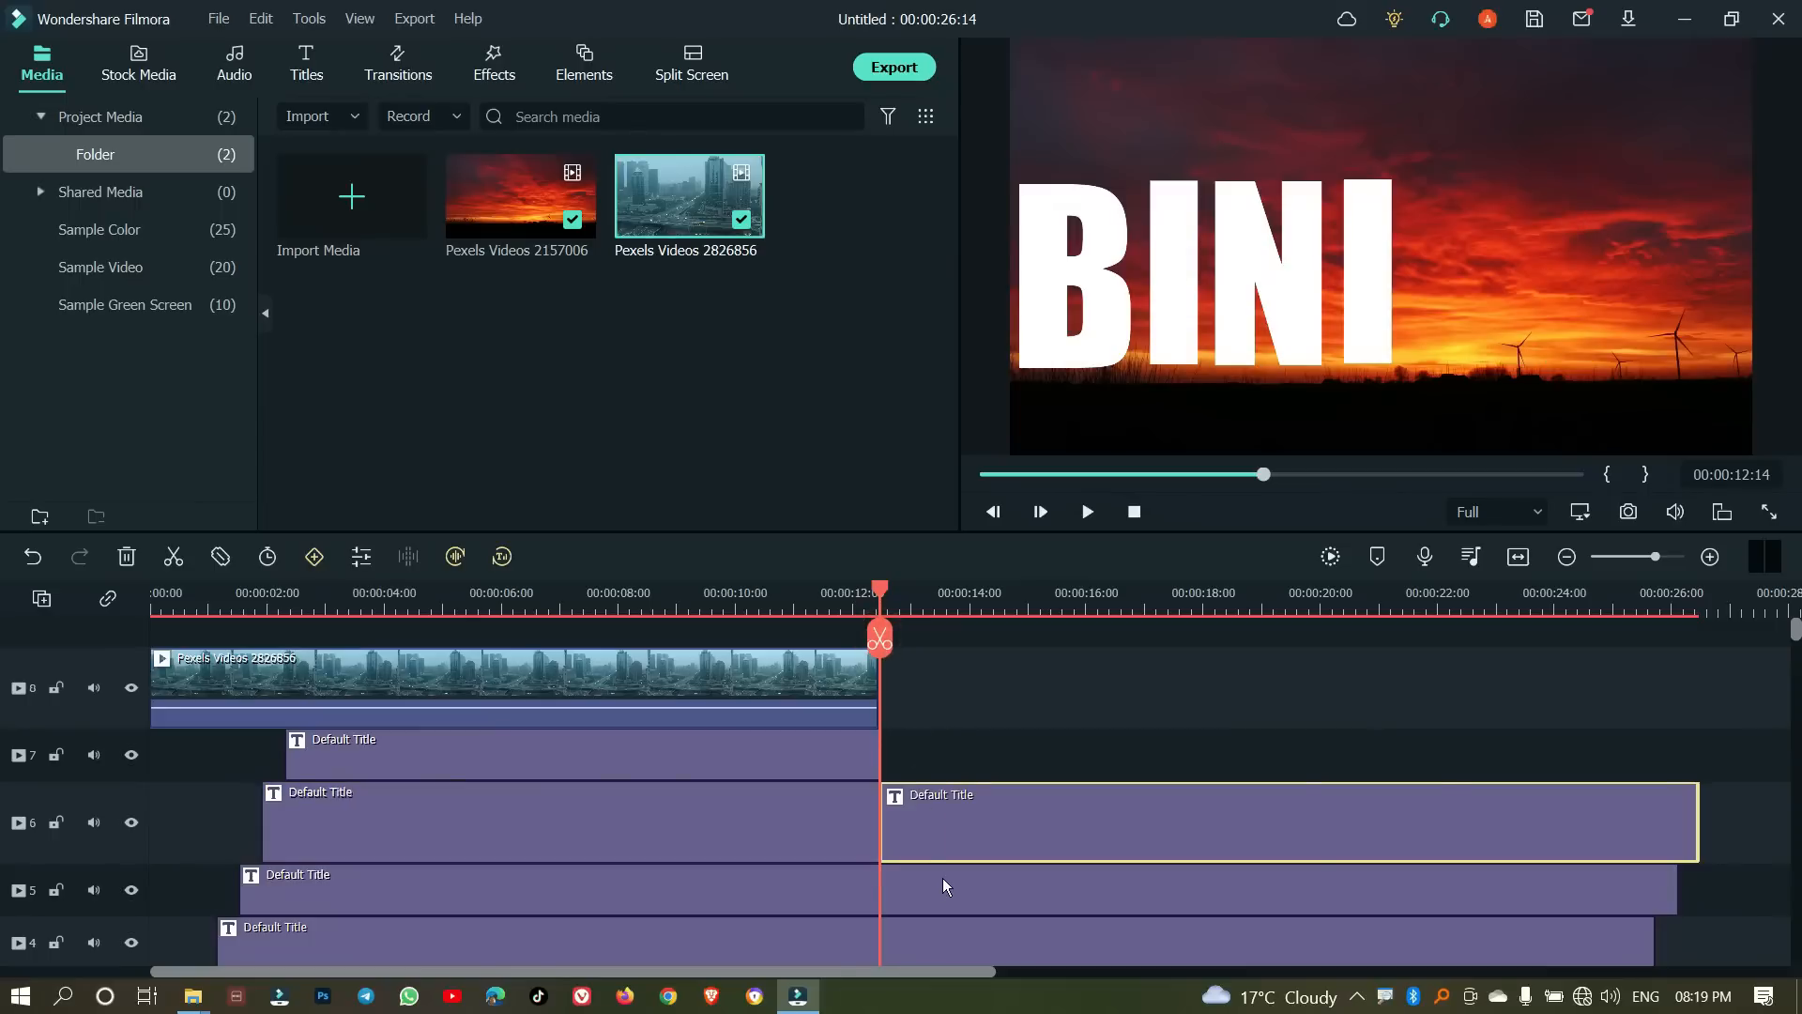
{"action": "key", "text": "Delete"}
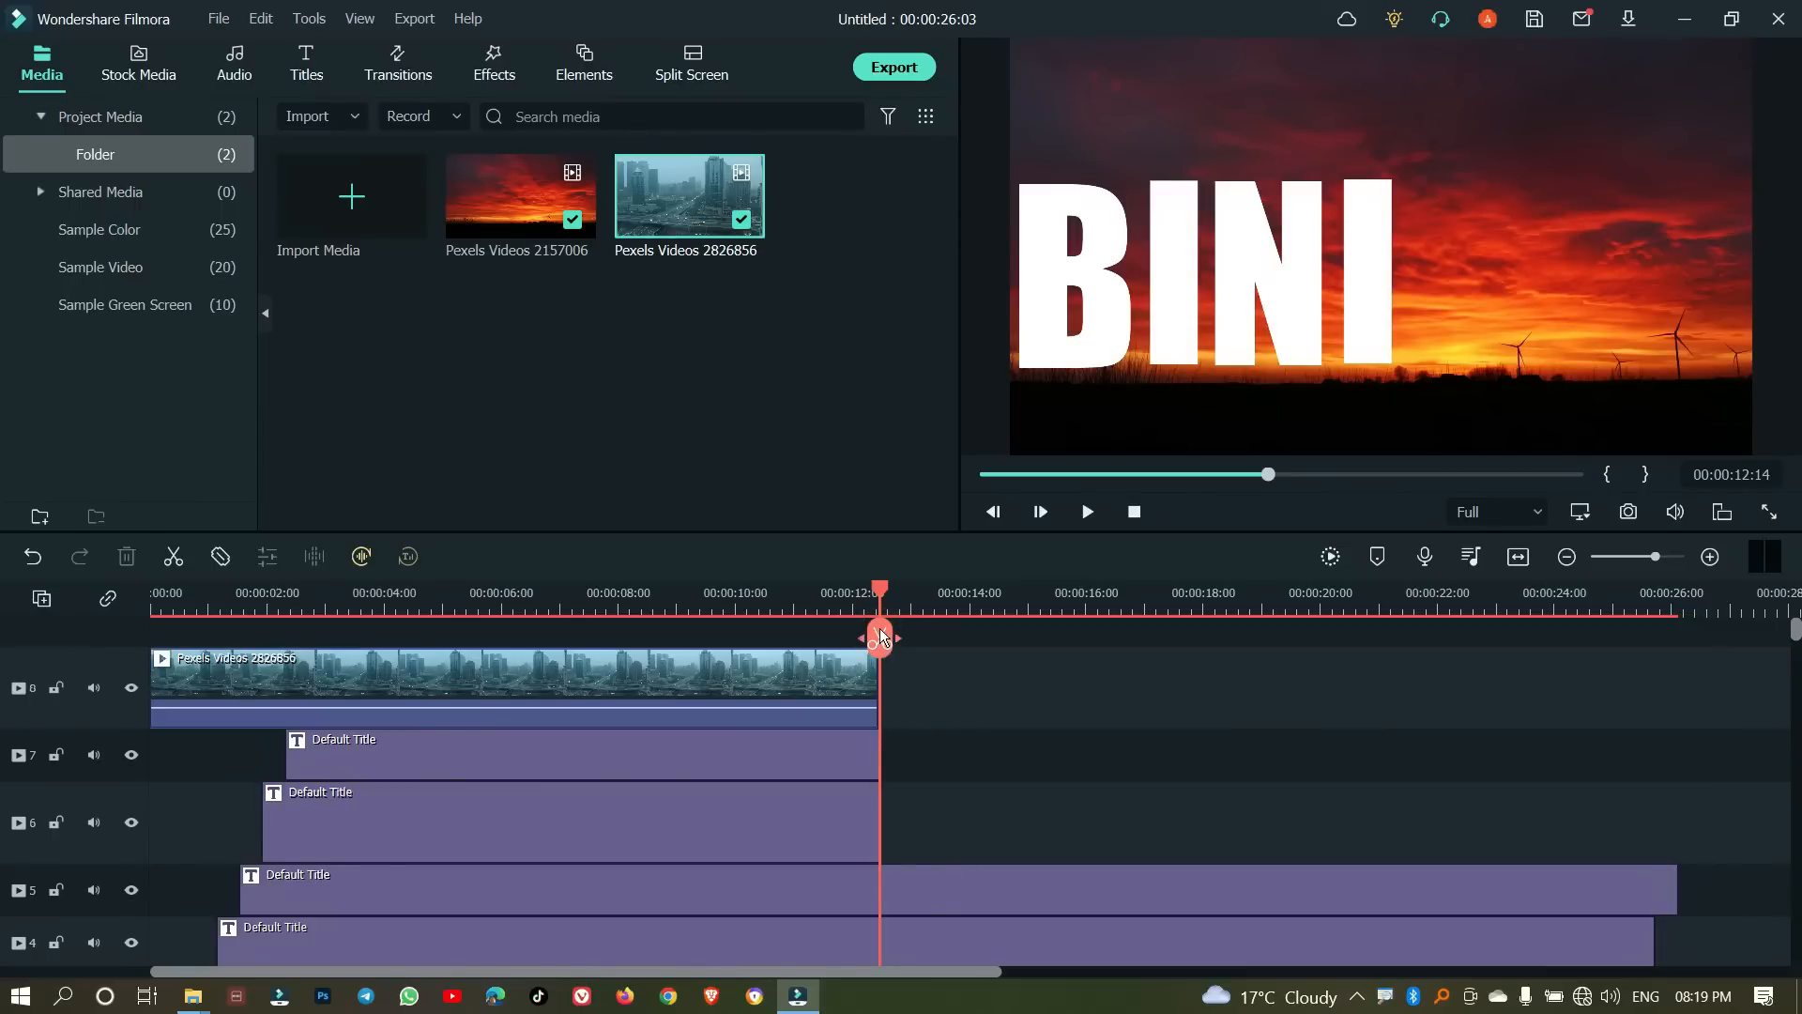
{"action": "left_click", "coordinate": [914, 887]}
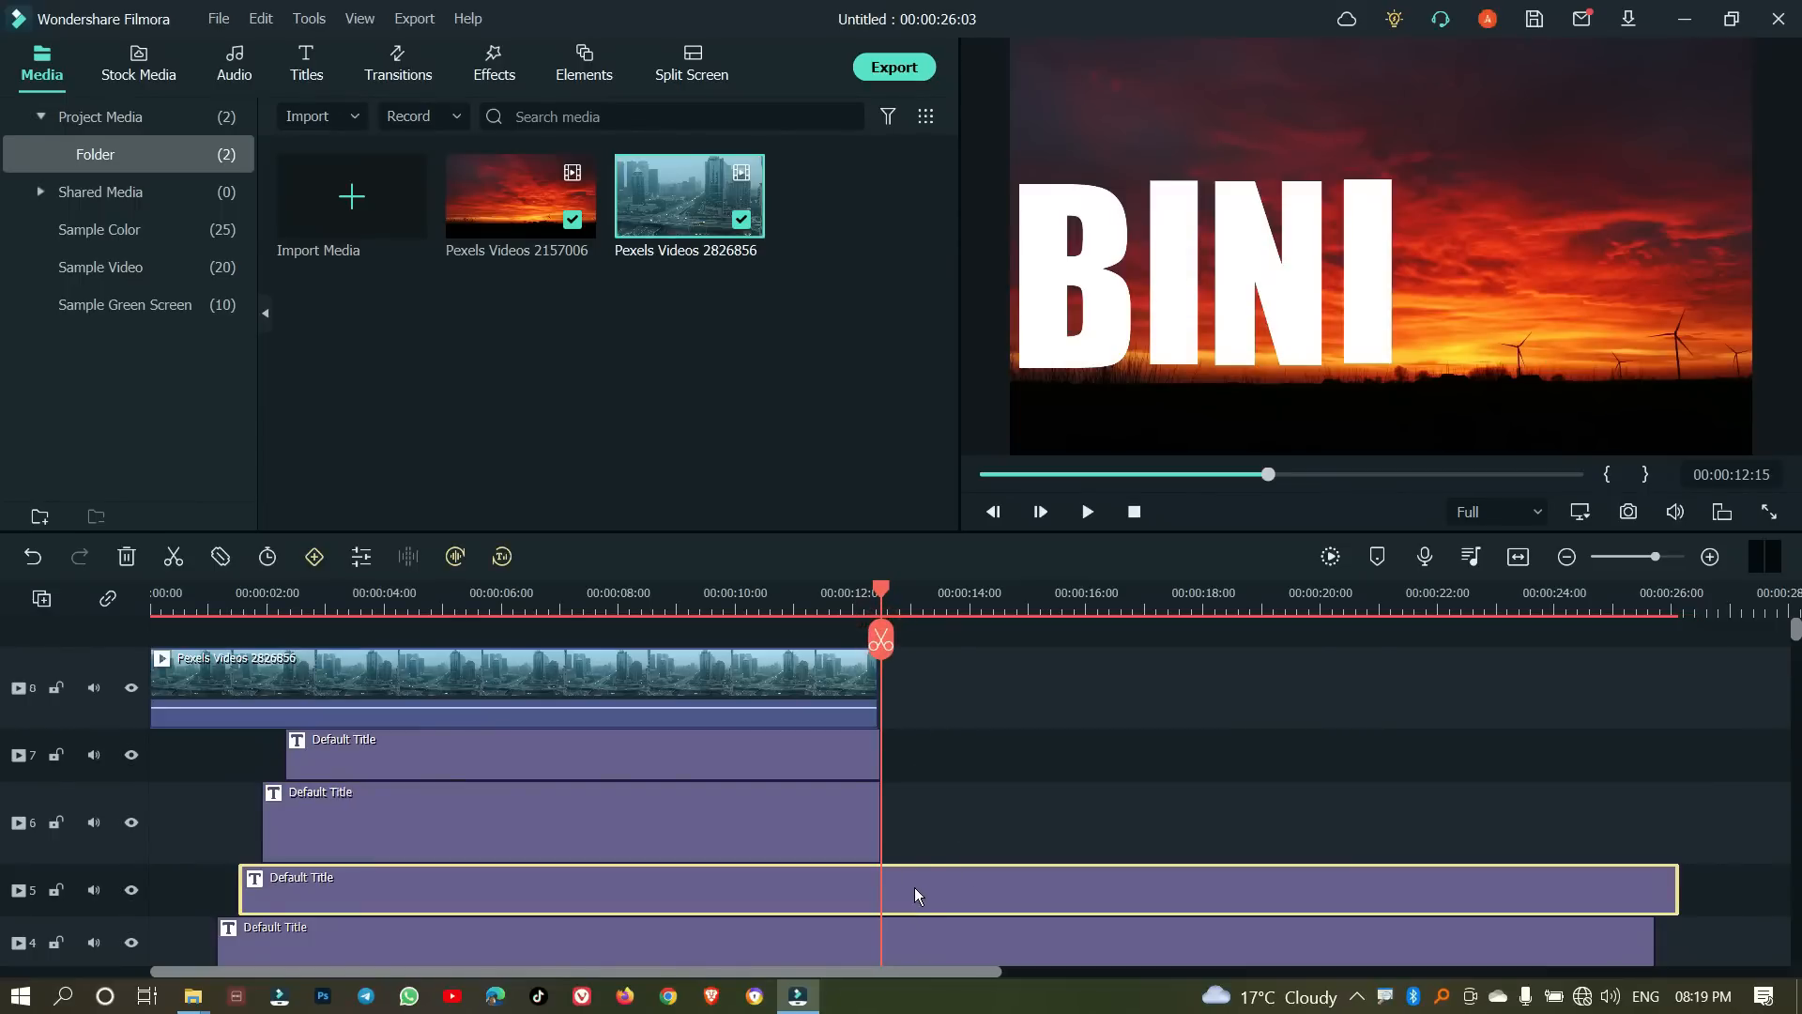
{"action": "left_click", "coordinate": [880, 639]}
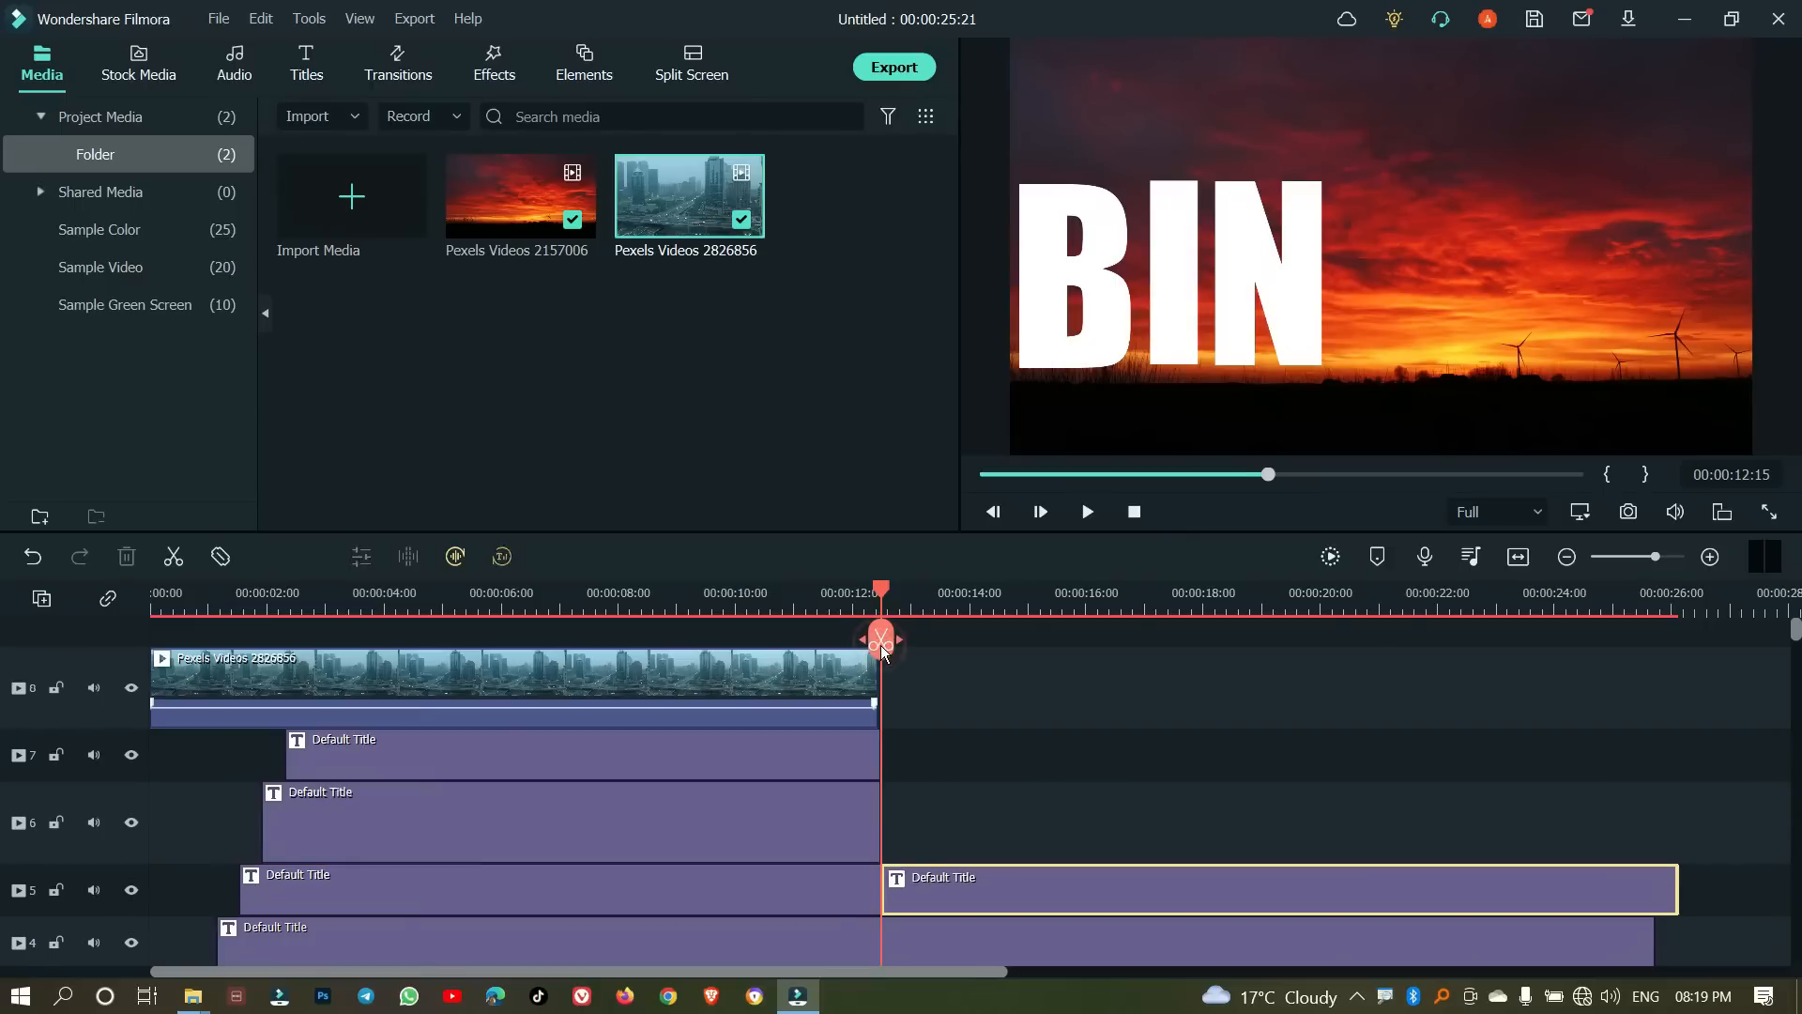
{"action": "key", "text": "Delete"}
Step: Split the titles on tracks 4, 3 and 2 and the sunset clip on track 1 at 00:00:12:15, deleting everything after the cut
{"action": "scroll", "coordinate": [1032, 901], "scroll_direction": "down", "scroll_amount": 3}
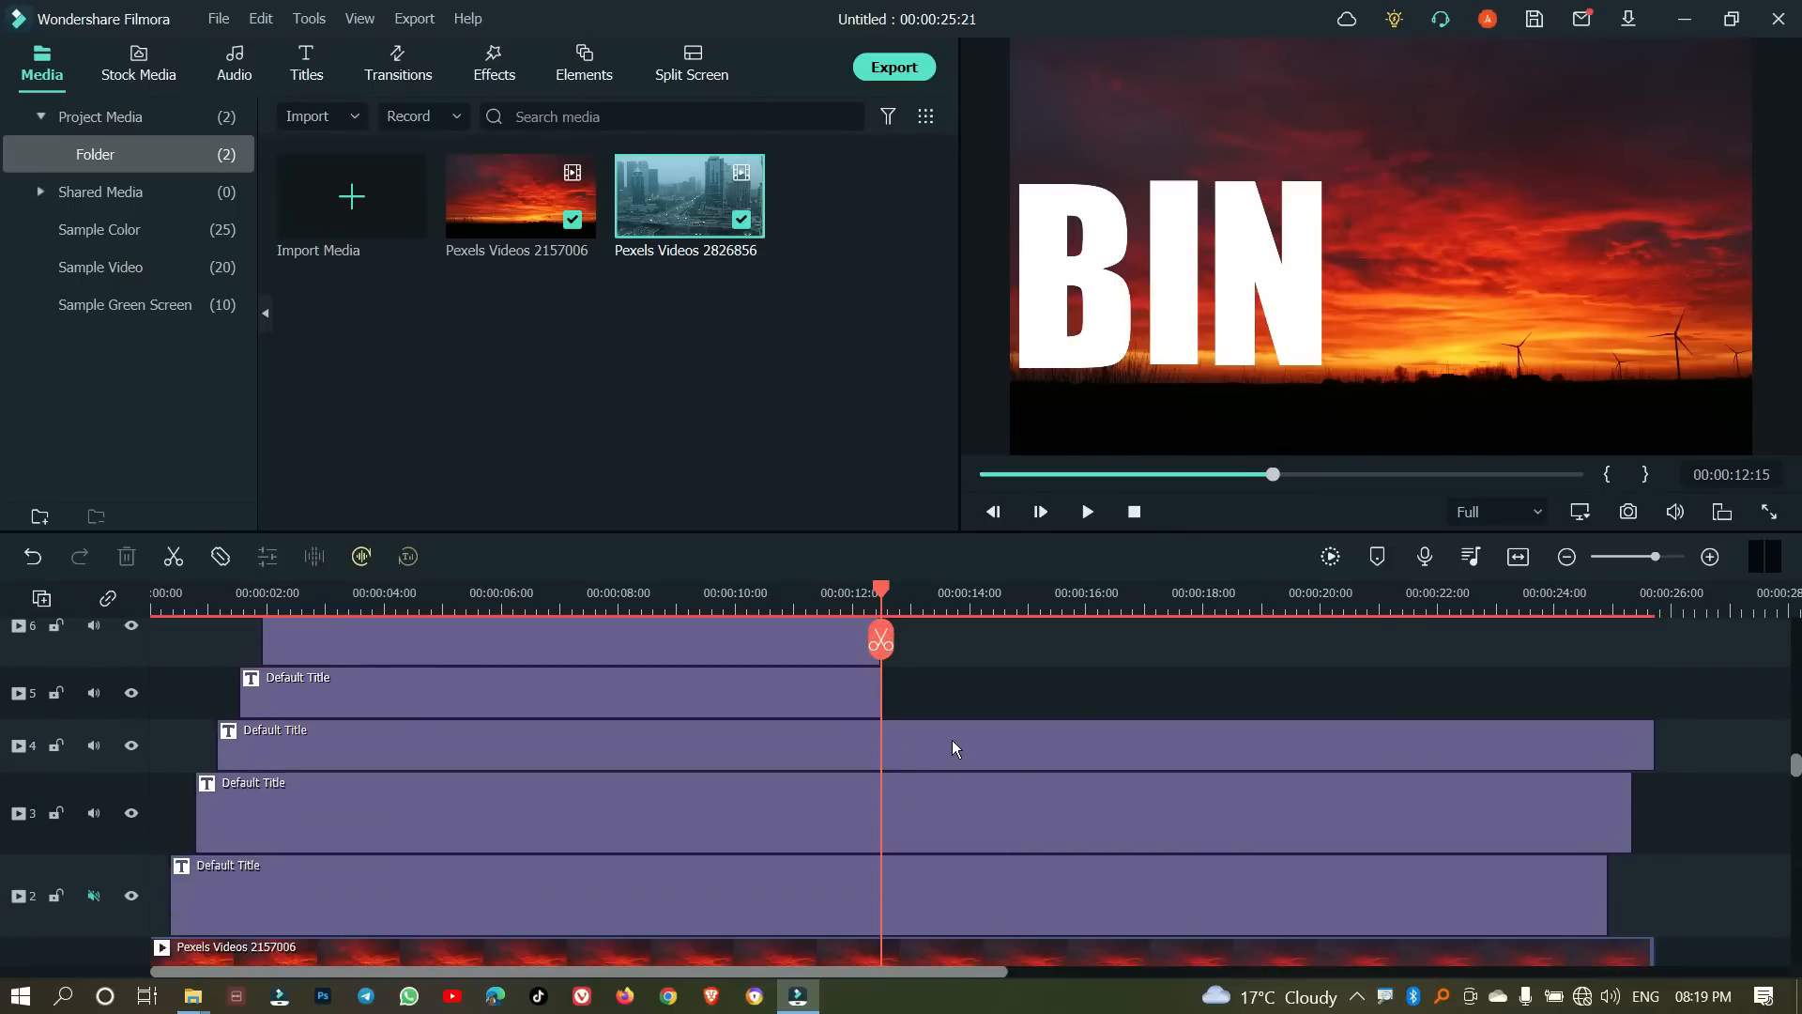
{"action": "left_click", "coordinate": [950, 740]}
{"action": "left_click", "coordinate": [880, 641]}
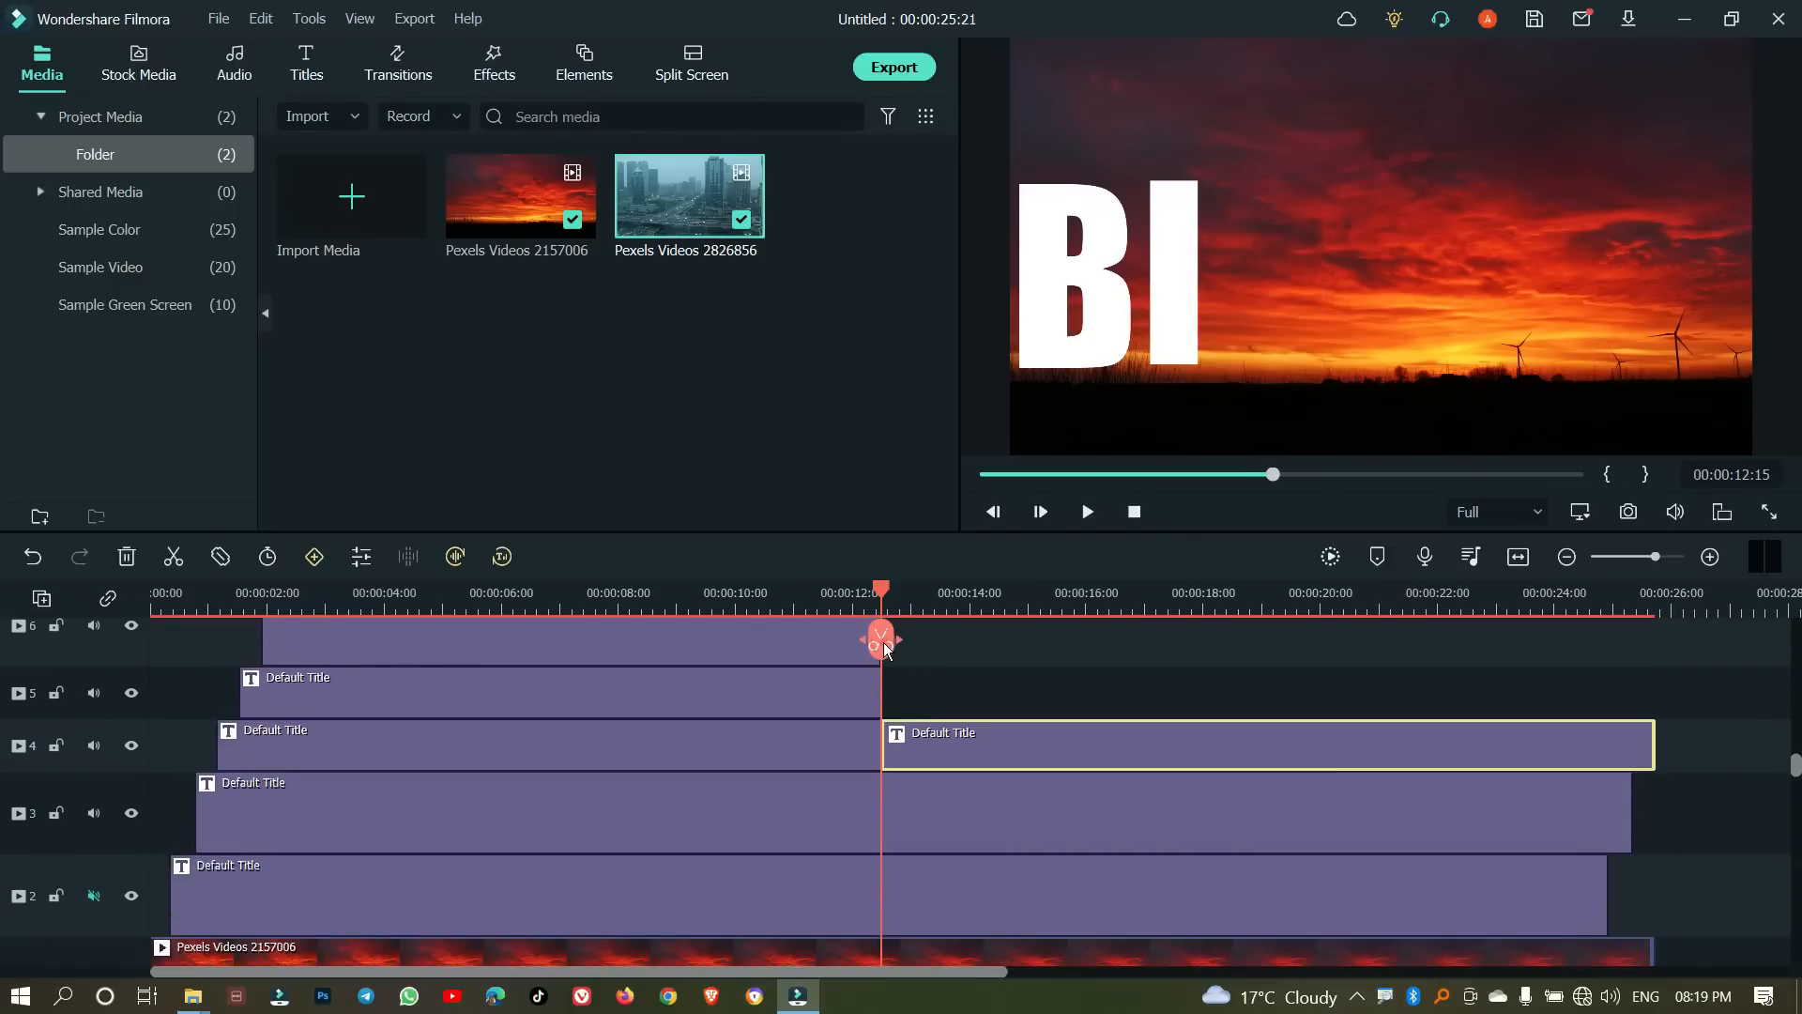
{"action": "key", "text": "Delete"}
{"action": "left_click", "coordinate": [938, 815]}
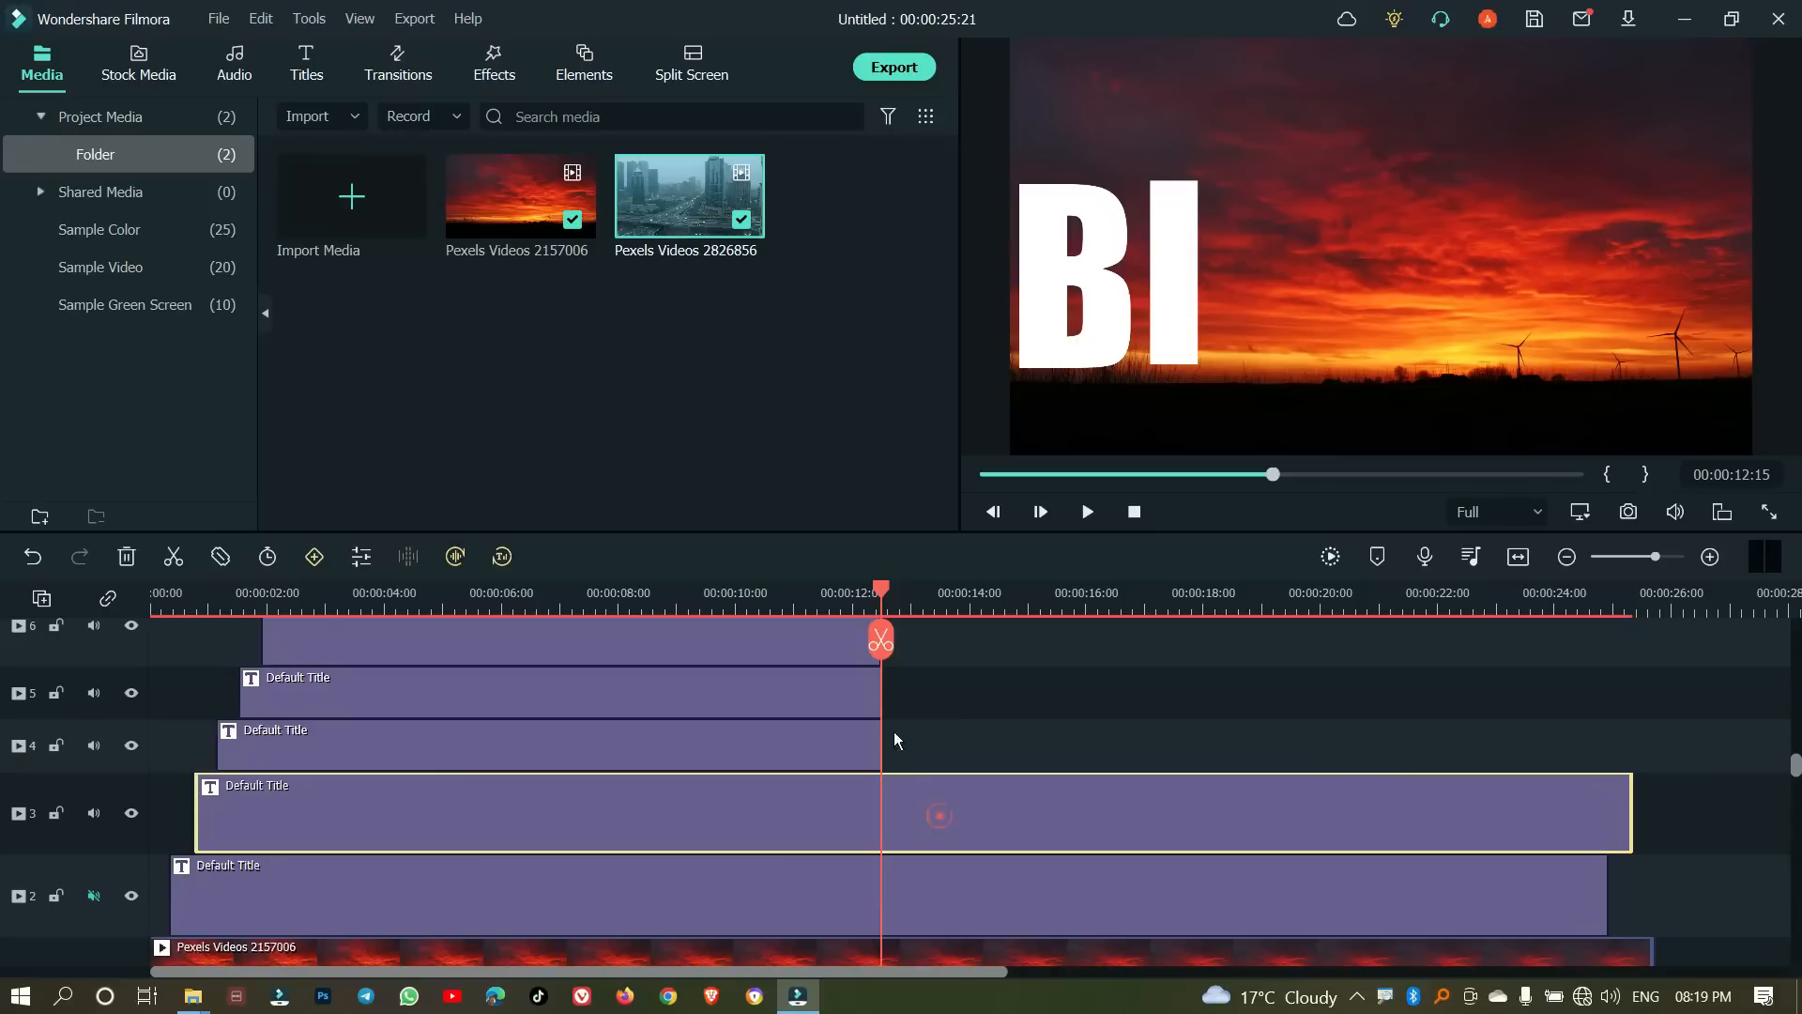
{"action": "left_click", "coordinate": [881, 644]}
{"action": "key", "text": "Delete"}
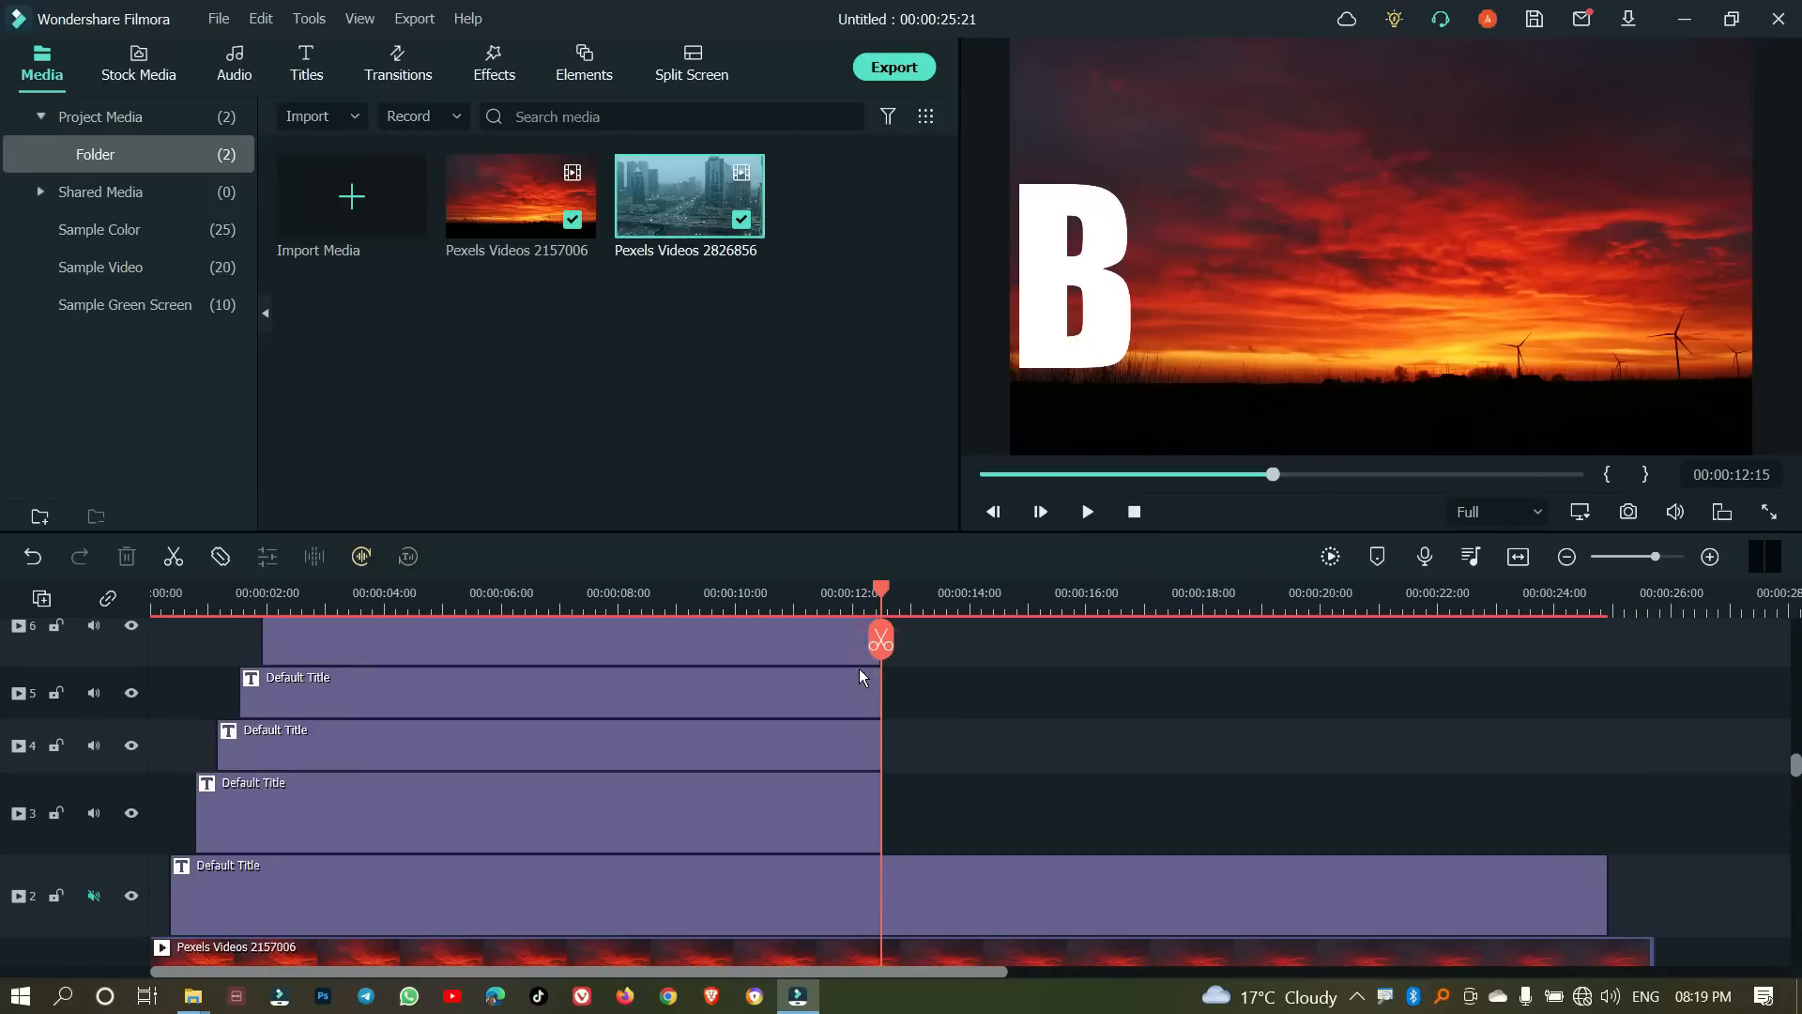
{"action": "left_click", "coordinate": [881, 641]}
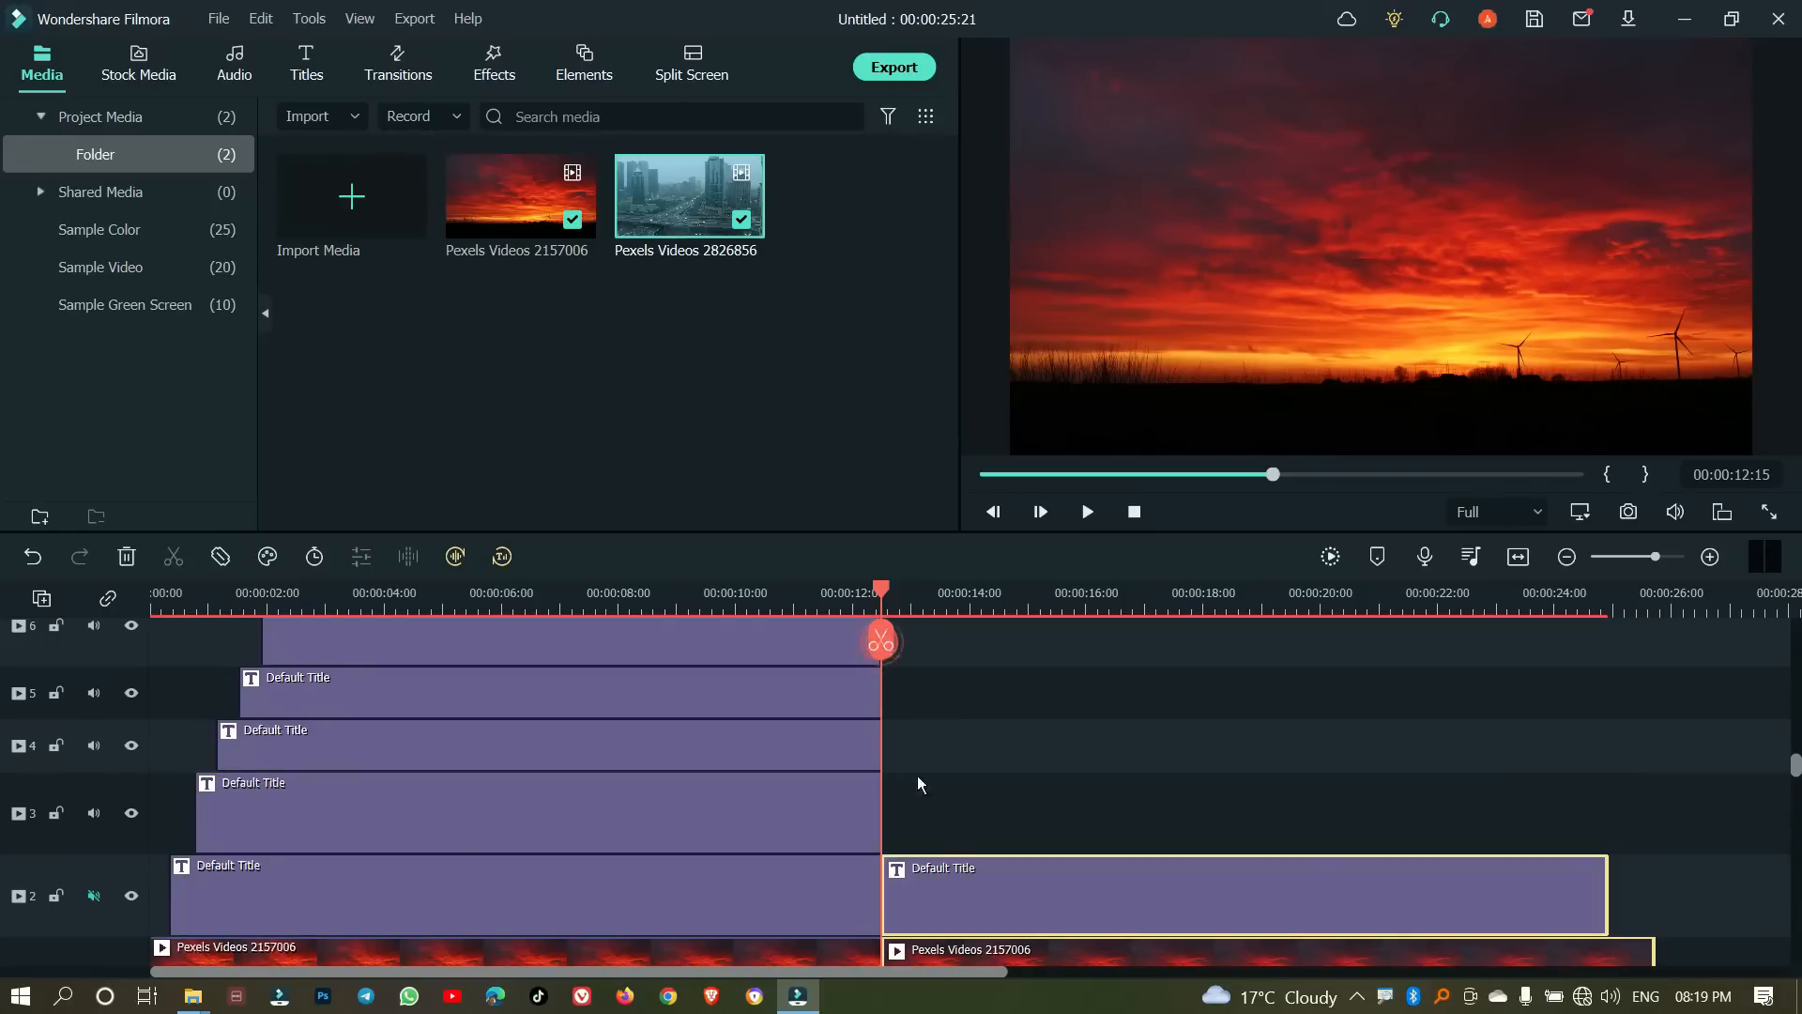
{"action": "key", "text": "Delete"}
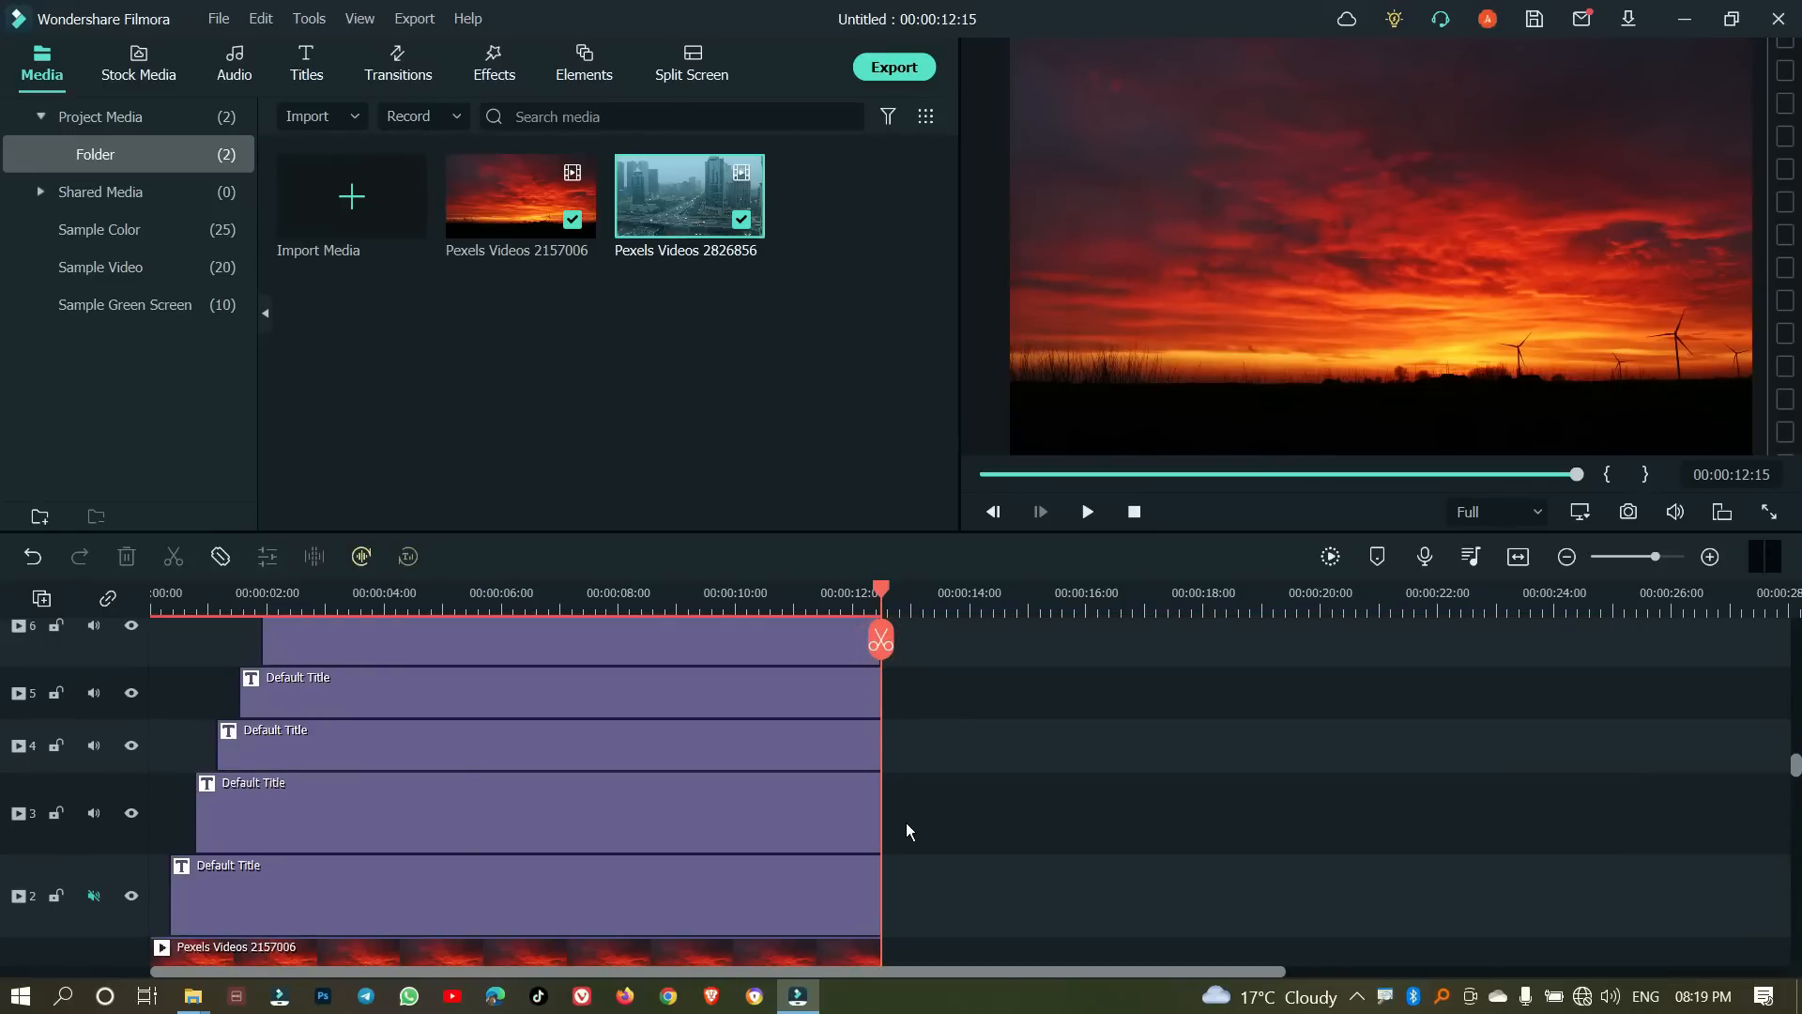
Step: Return the playhead to the start and audition the [ctrl] music track from the recommended audio
{"action": "scroll", "coordinate": [907, 822], "scroll_direction": "down", "scroll_amount": 4}
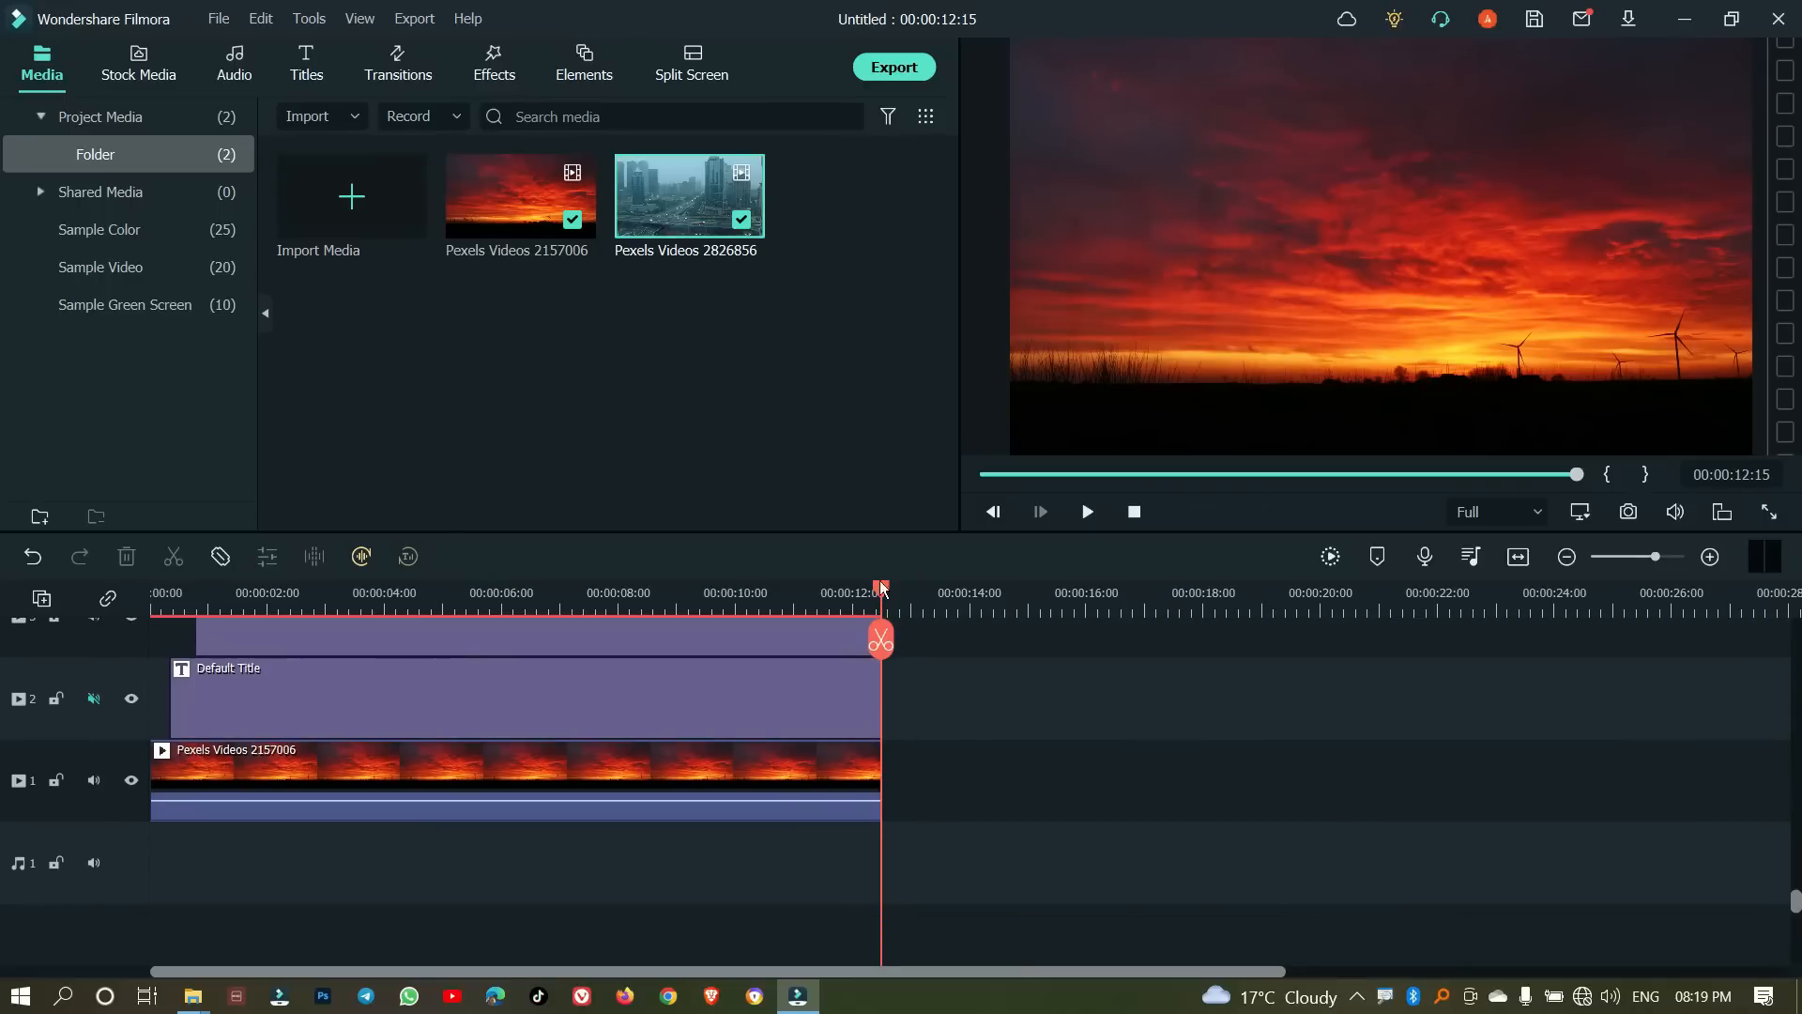
{"action": "left_click_drag", "start_coordinate": [880, 590], "coordinate": [153, 592]}
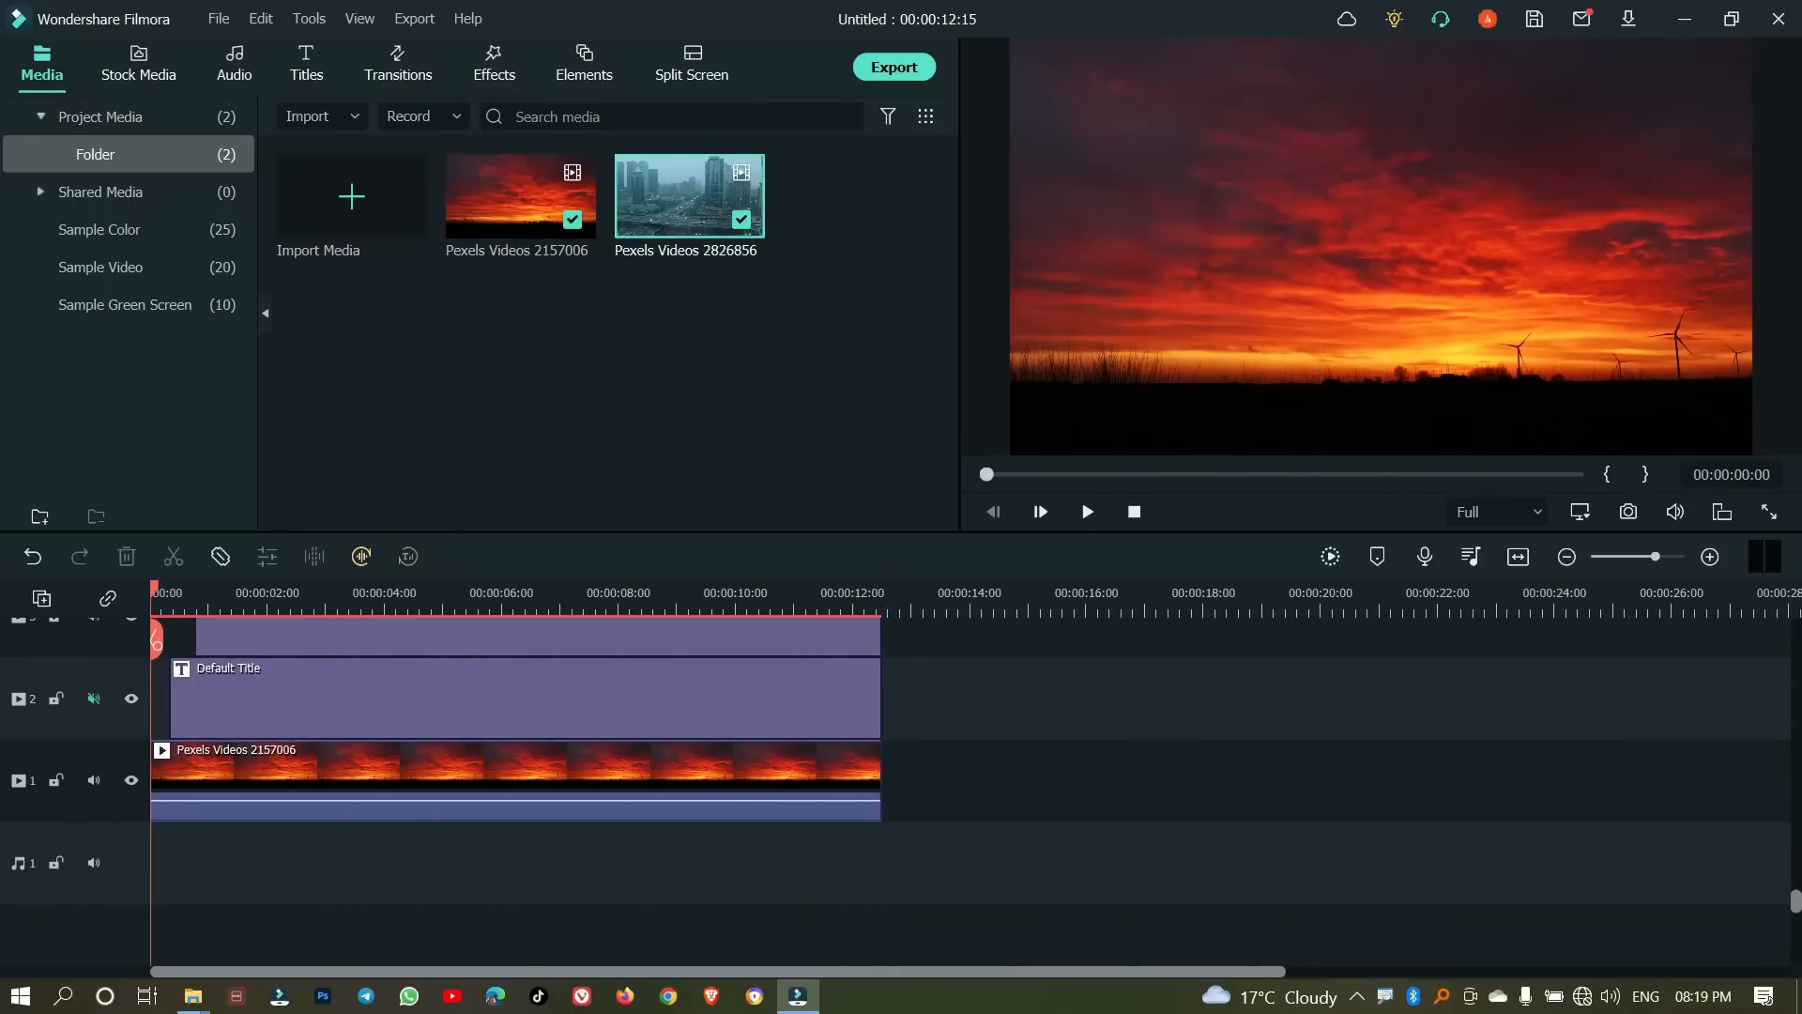
{"action": "left_click", "coordinate": [228, 69]}
{"action": "mouse_move", "coordinate": [572, 200]}
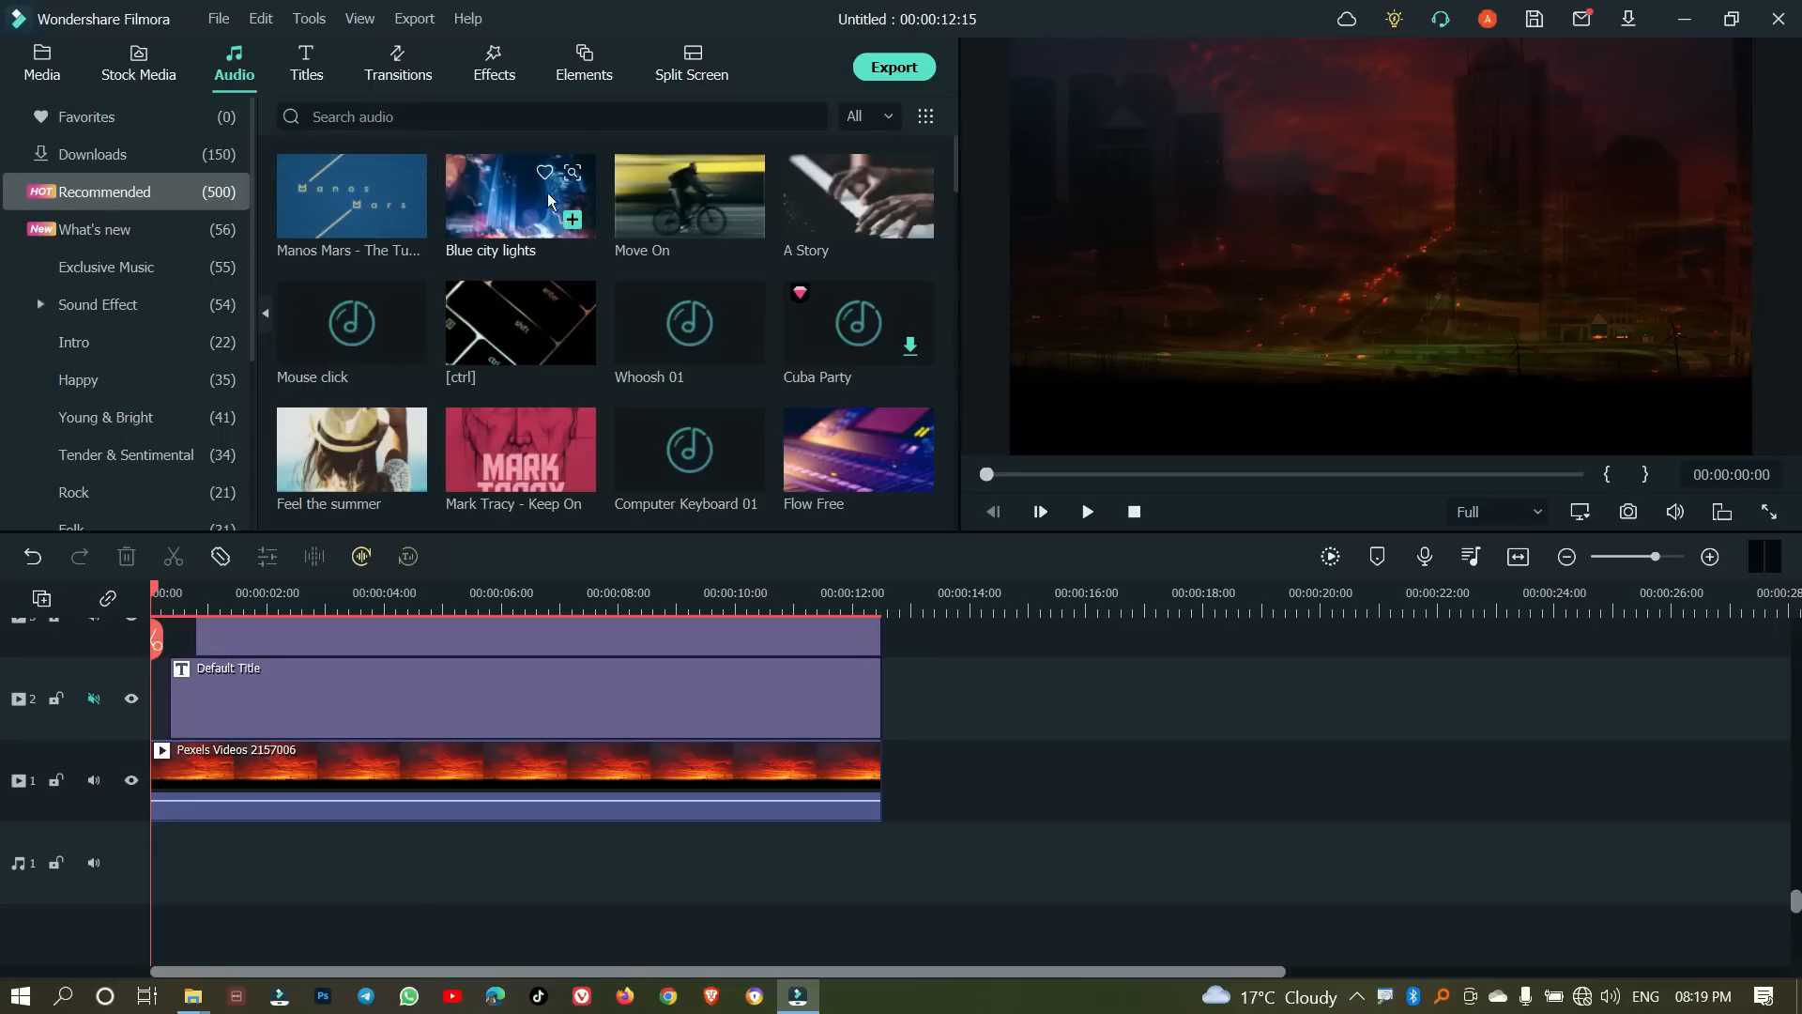
{"action": "left_click", "coordinate": [507, 324]}
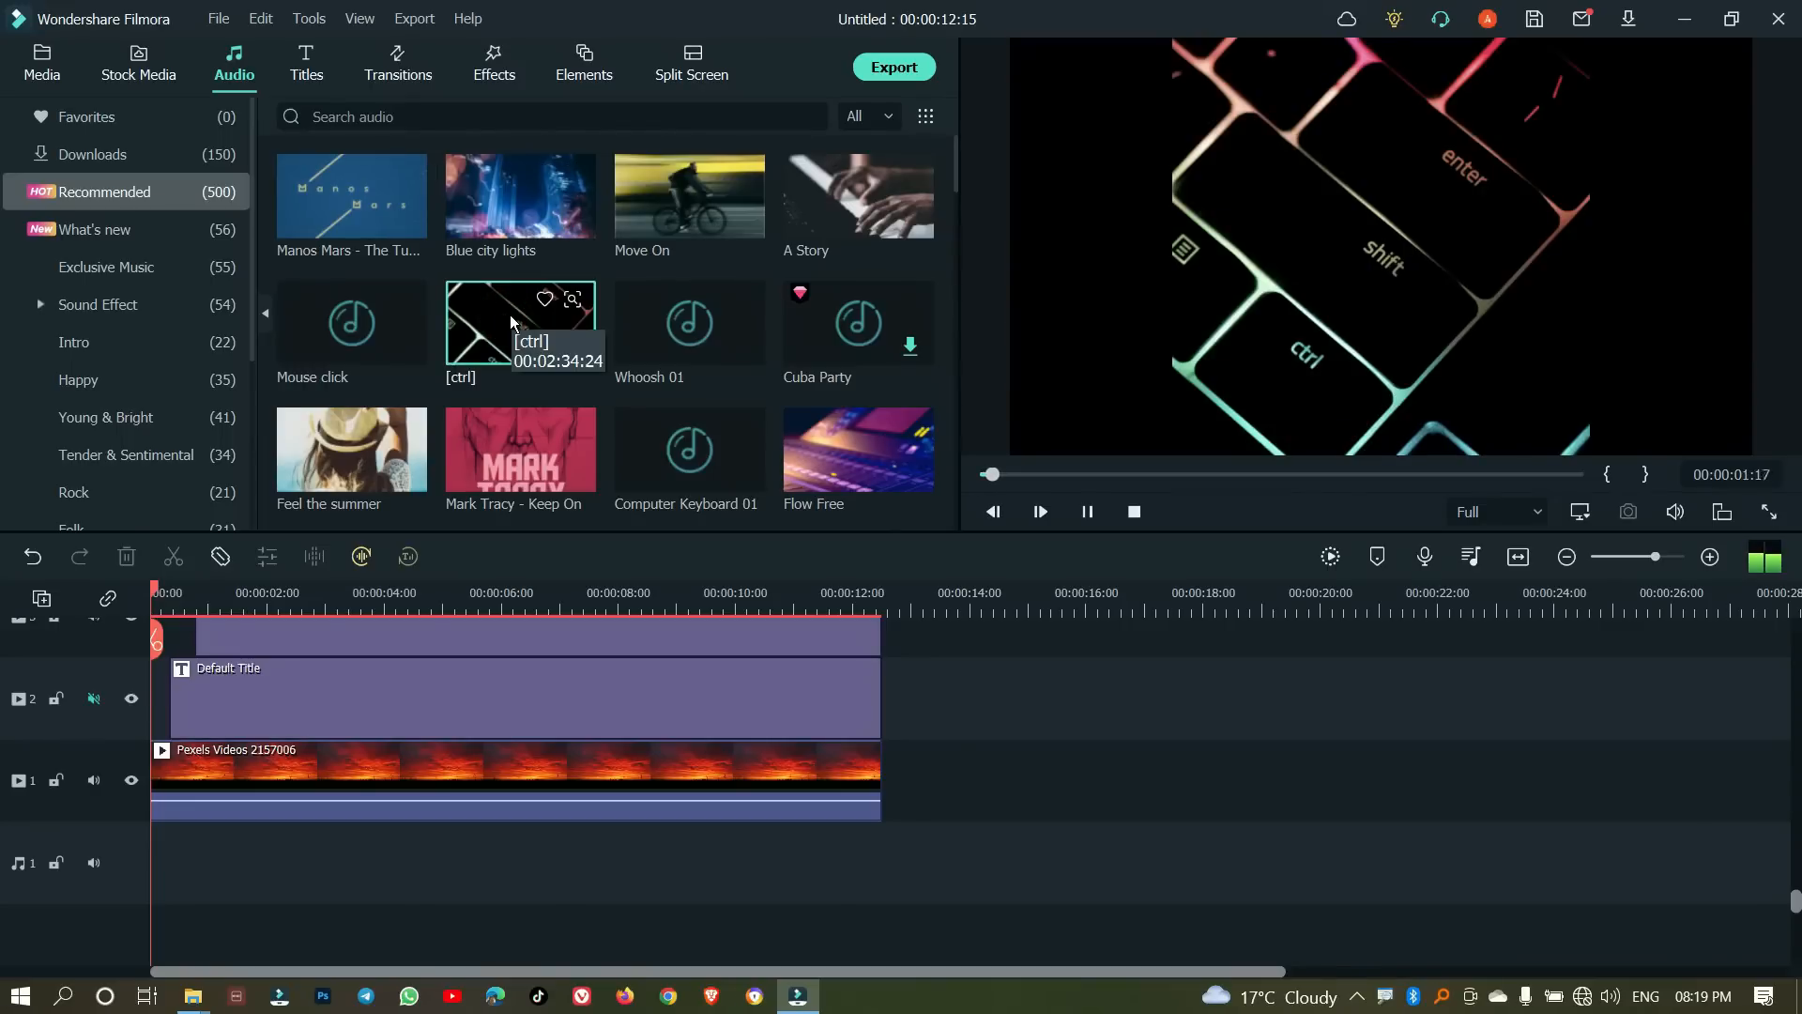
{"action": "left_click", "coordinate": [1087, 513]}
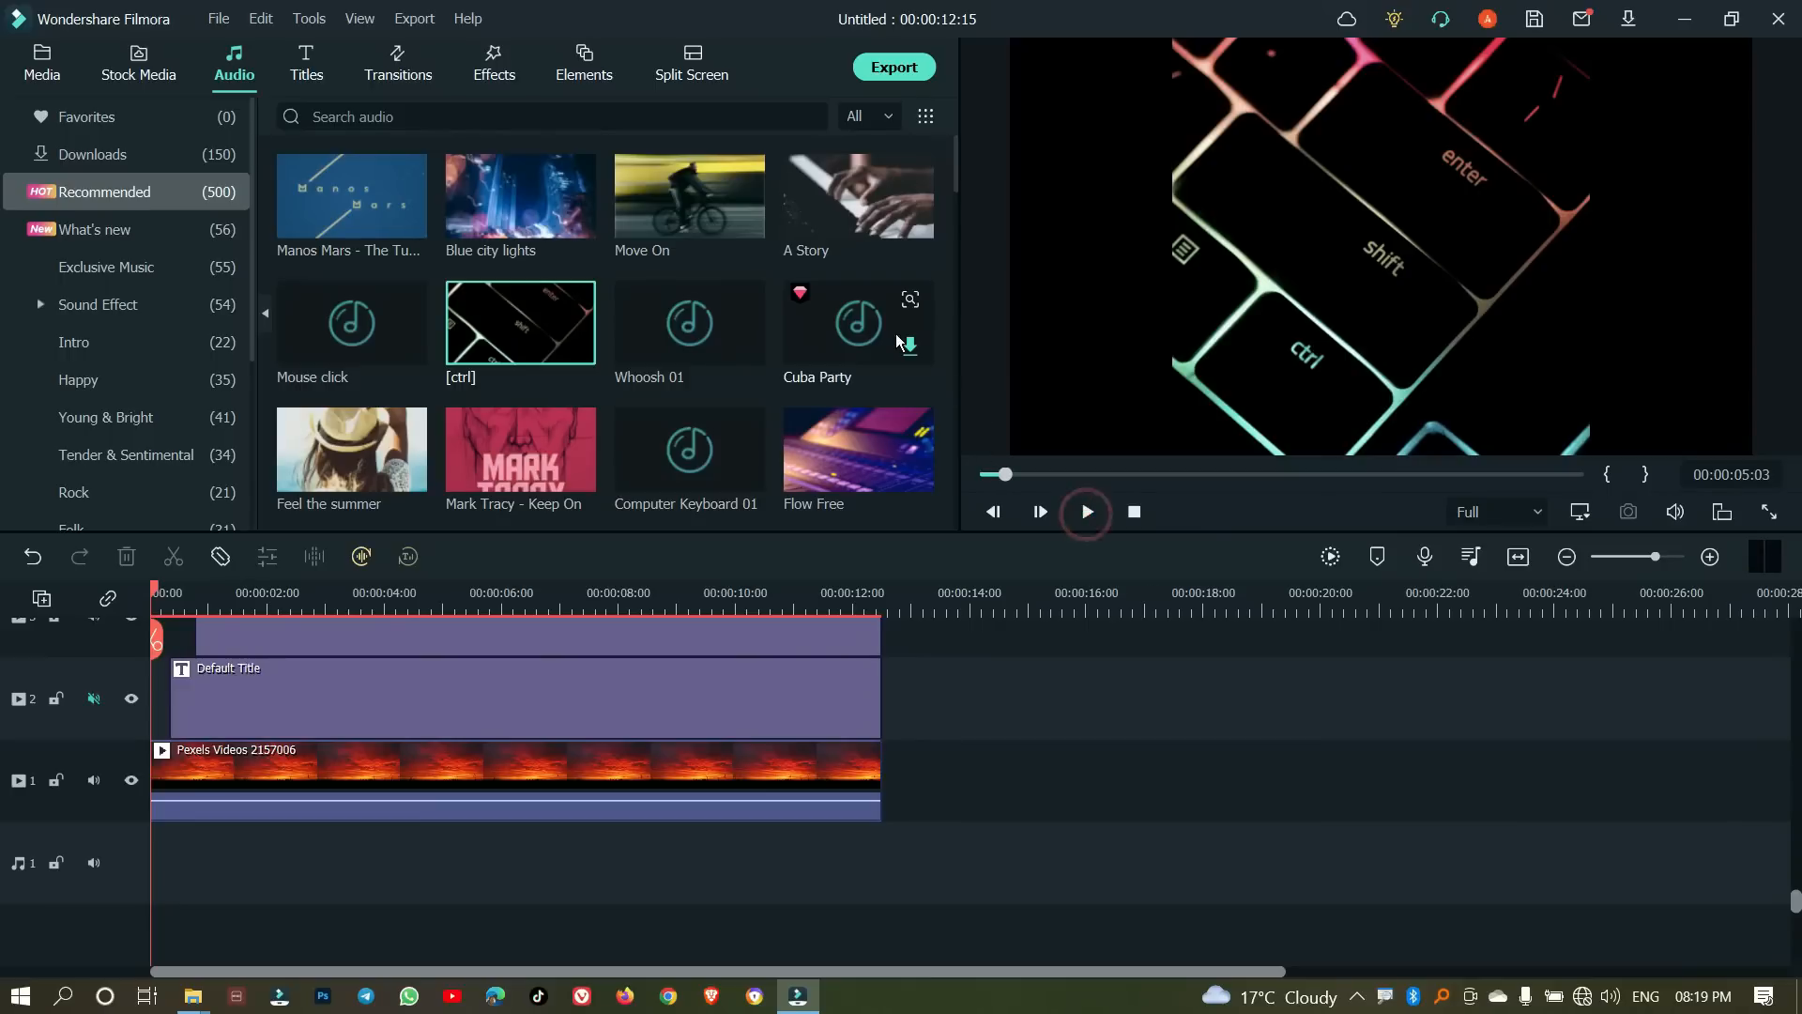
{"action": "scroll", "coordinate": [724, 405], "scroll_direction": "down", "scroll_amount": 3}
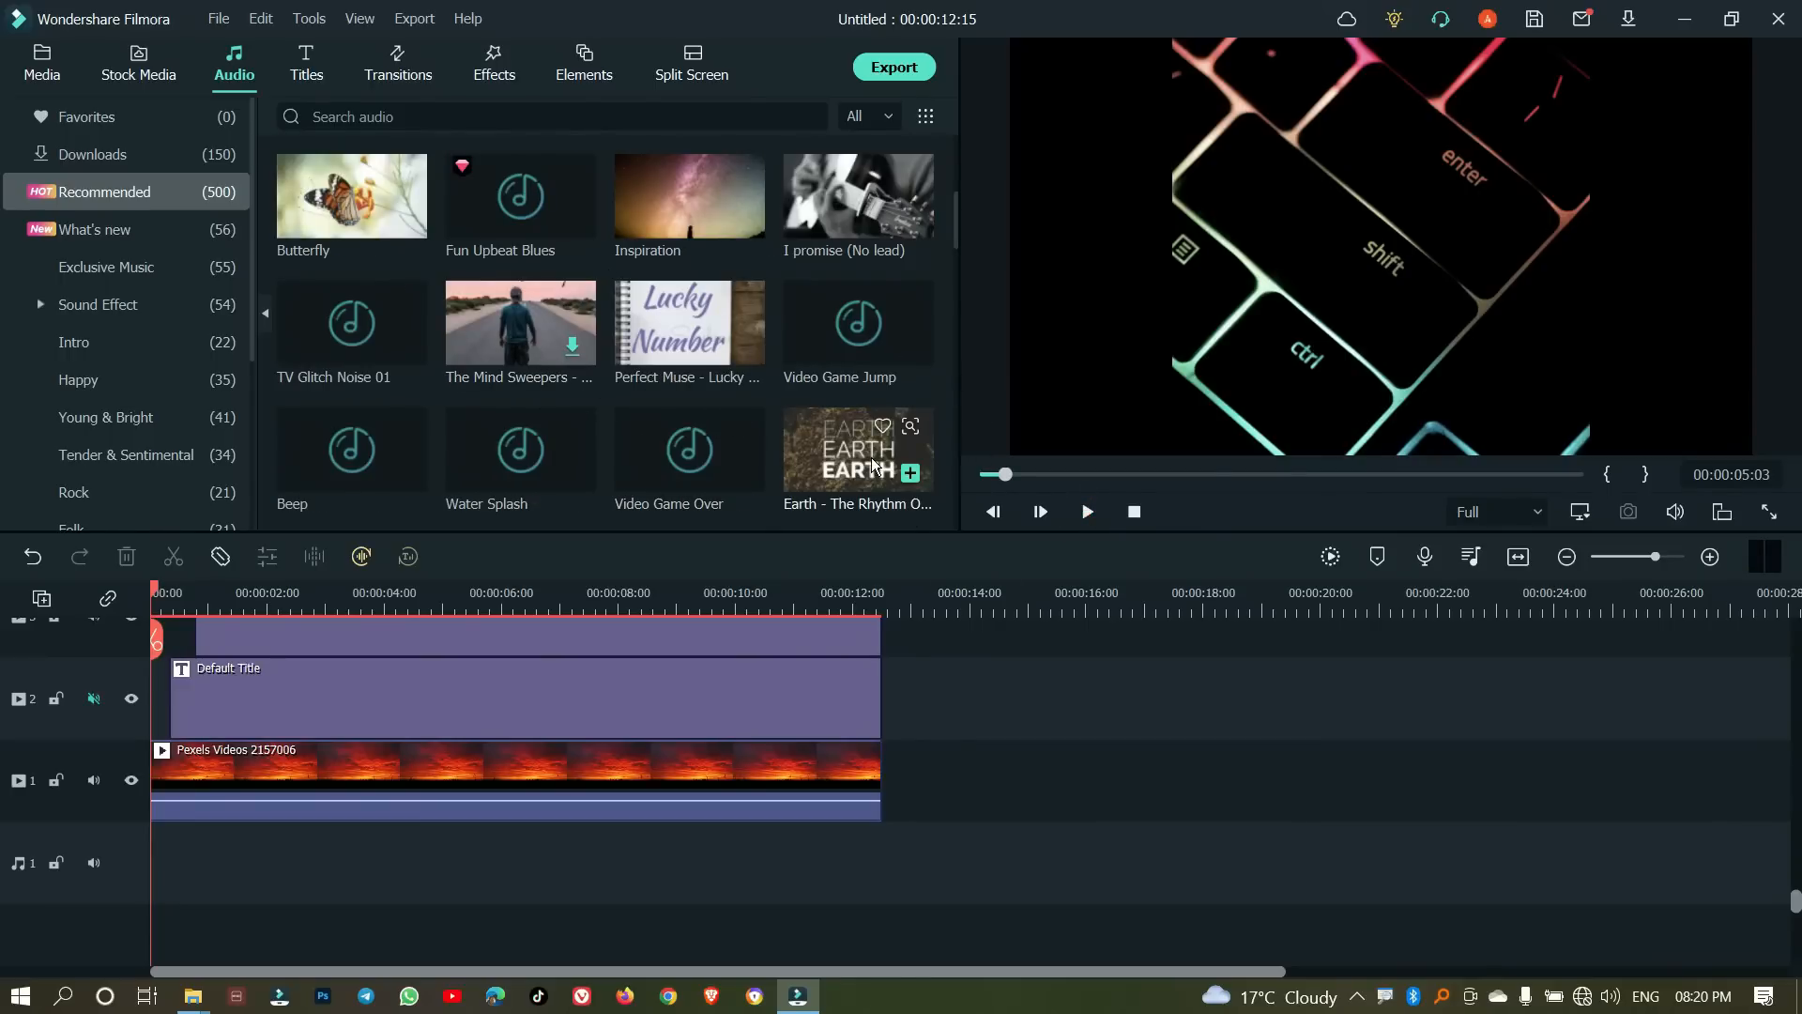
Step: Audition the music "Earth - The Rhythm Of Memories" and place it on audio track 1 at the timeline's start
{"action": "left_click", "coordinate": [831, 469]}
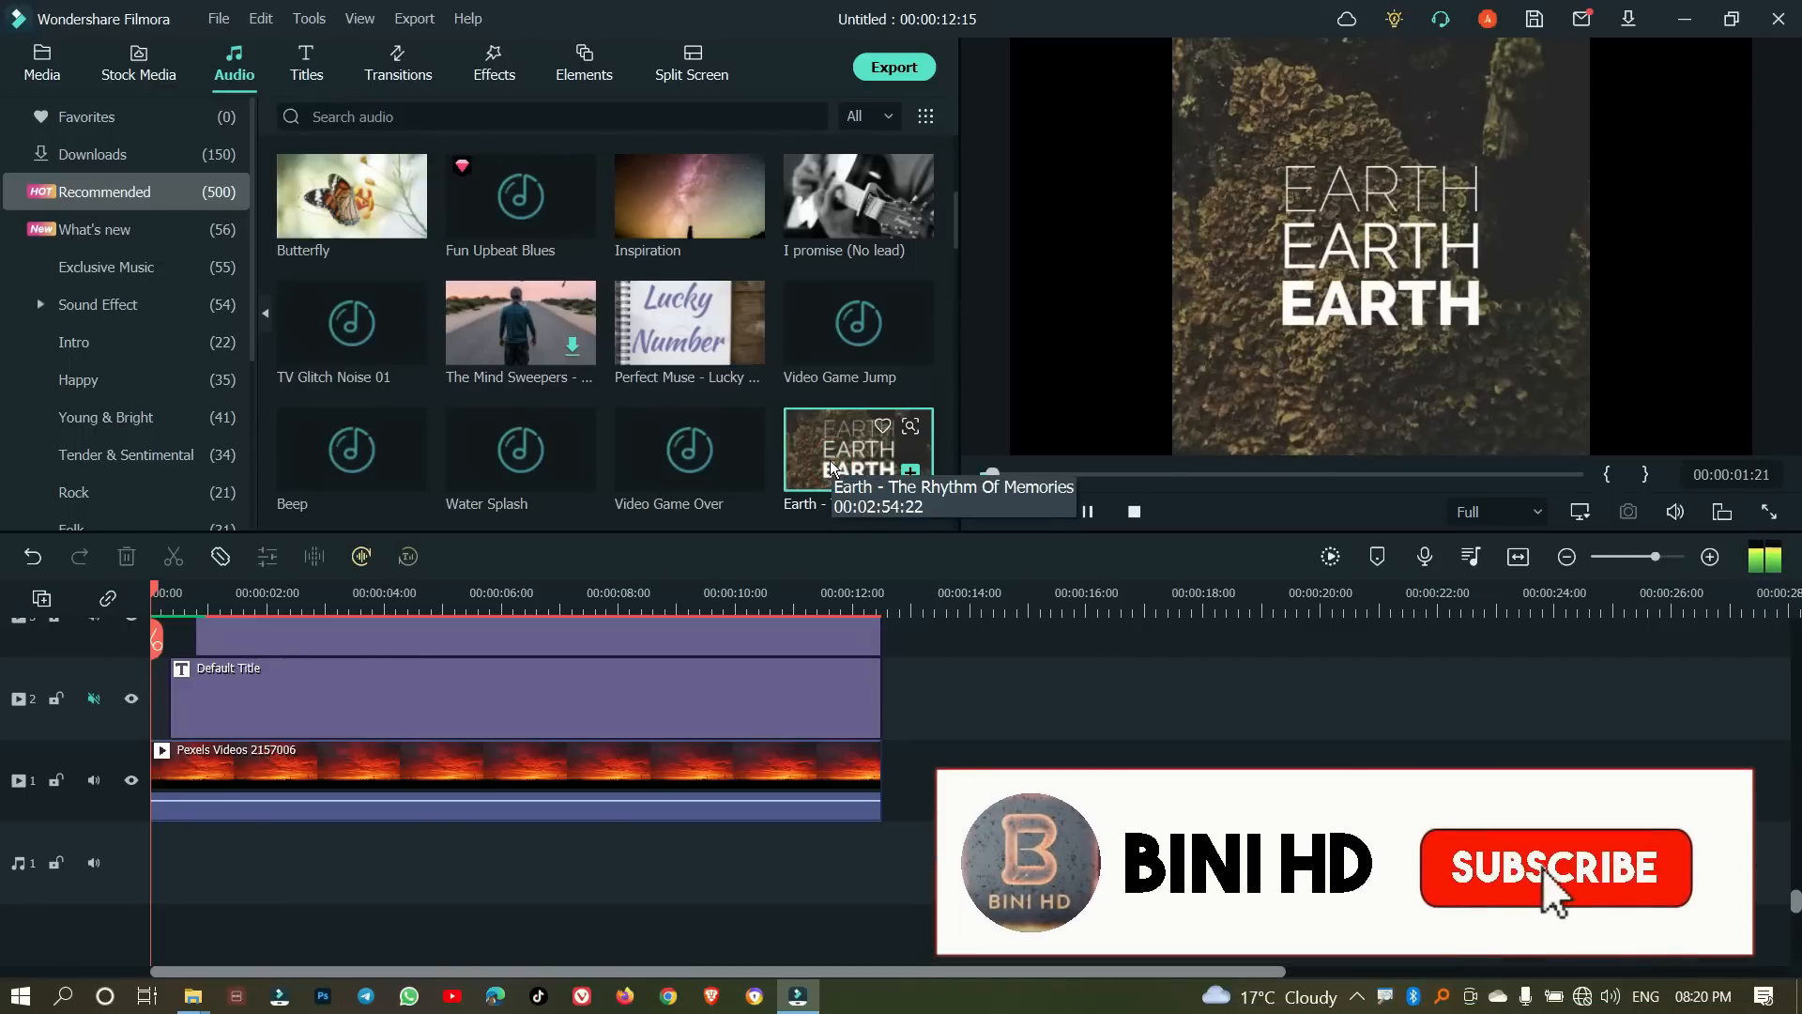
{"action": "key", "text": "space"}
{"action": "left_click_drag", "start_coordinate": [826, 444], "coordinate": [148, 857]}
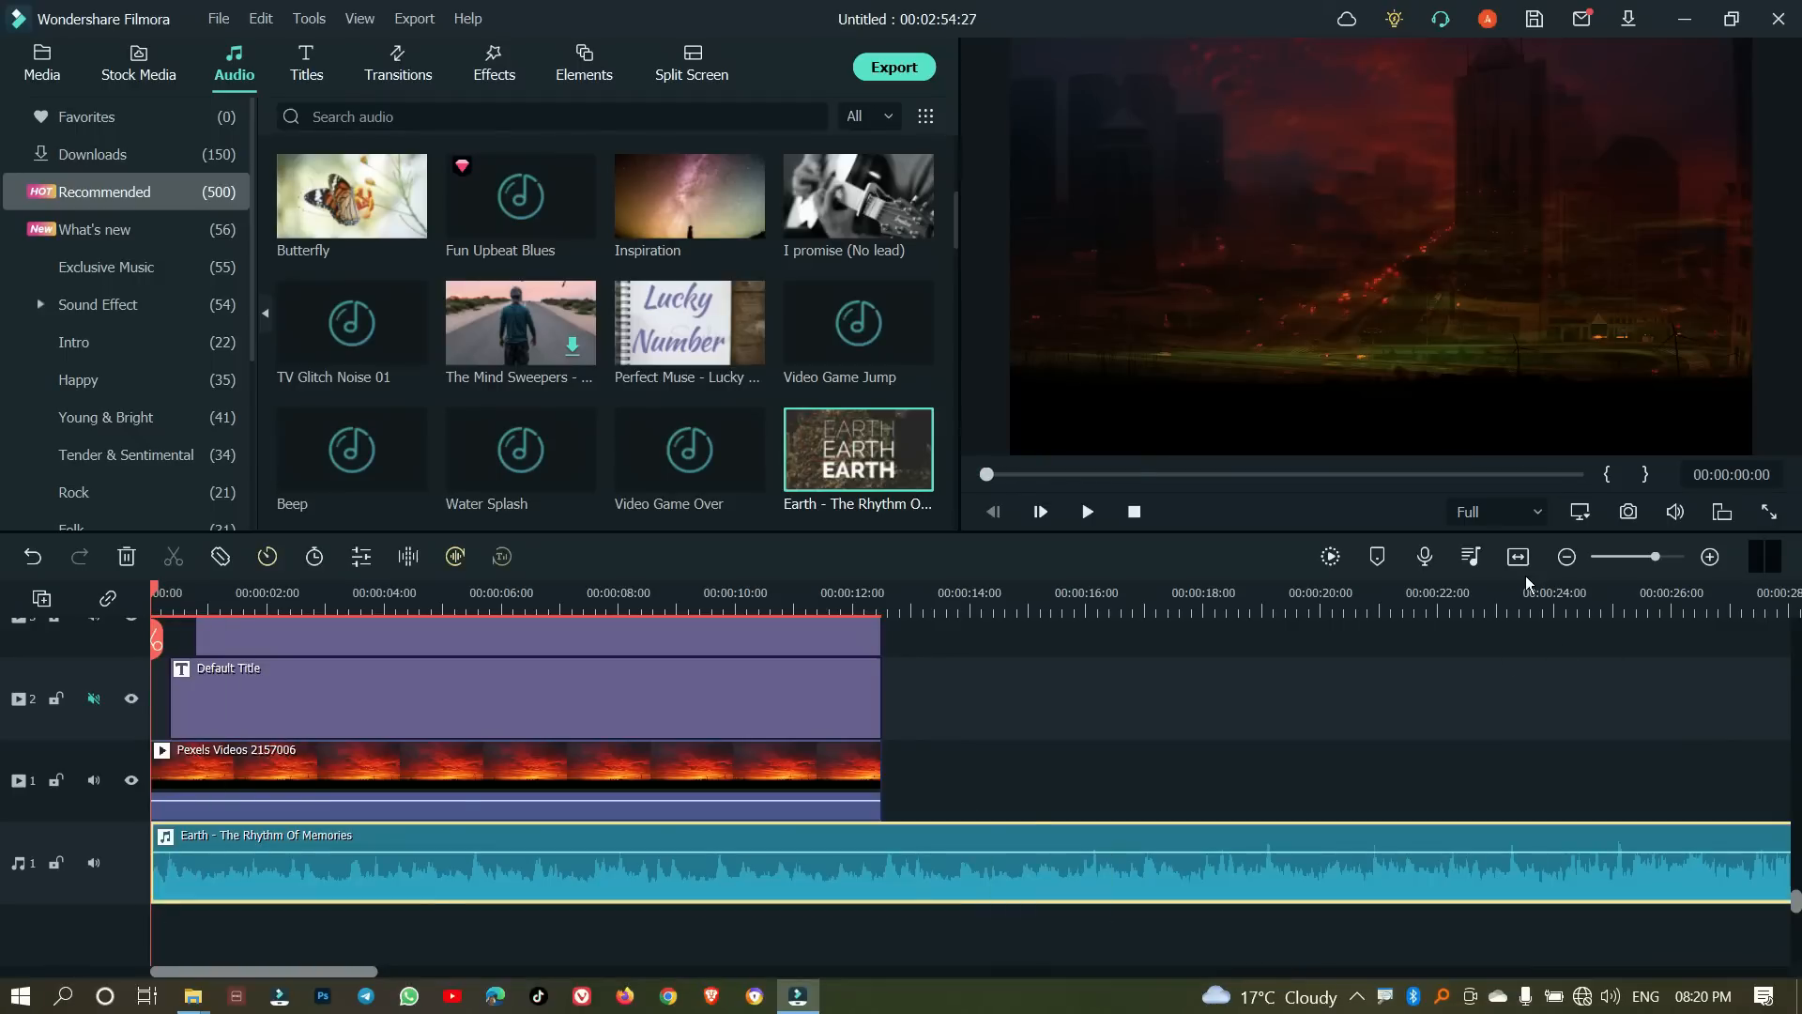
Step: Fit the timeline to the window, split the music at 00:00:12:16 where the video ends, and delete its remaining part
{"action": "left_click", "coordinate": [1518, 557]}
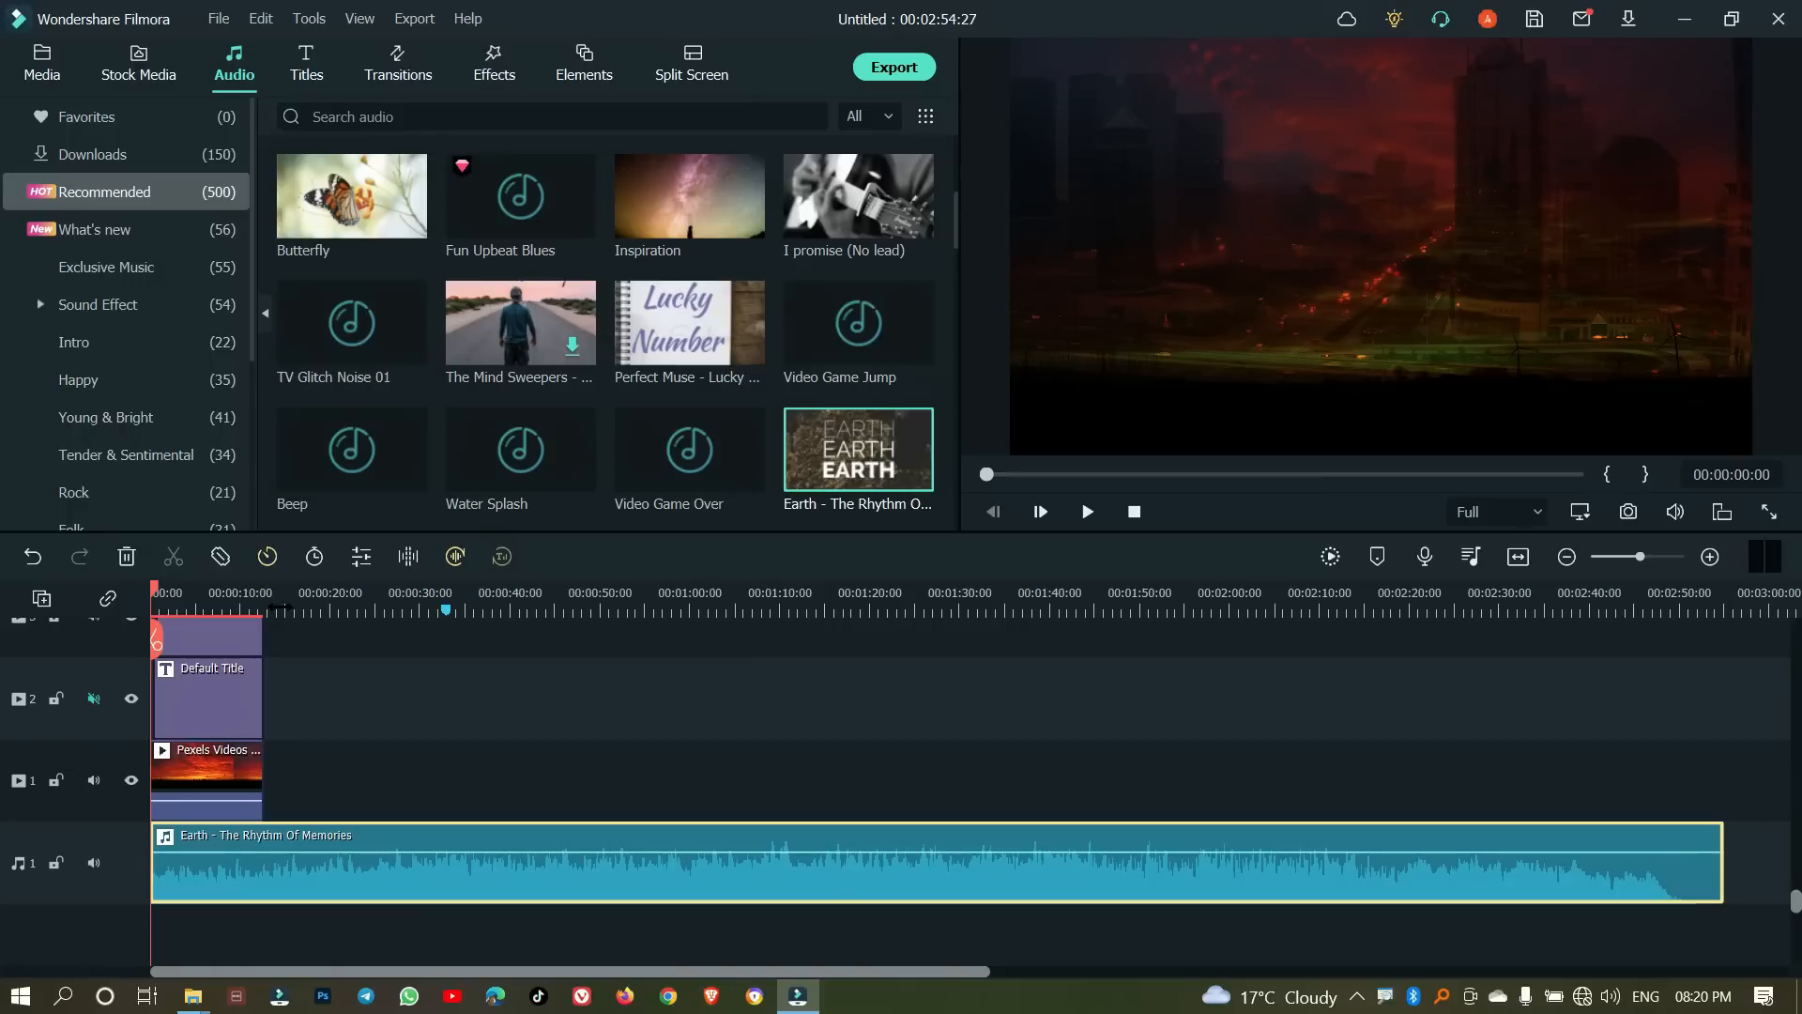
{"action": "left_click", "coordinate": [278, 610]}
{"action": "left_click_drag", "start_coordinate": [279, 594], "coordinate": [264, 600]}
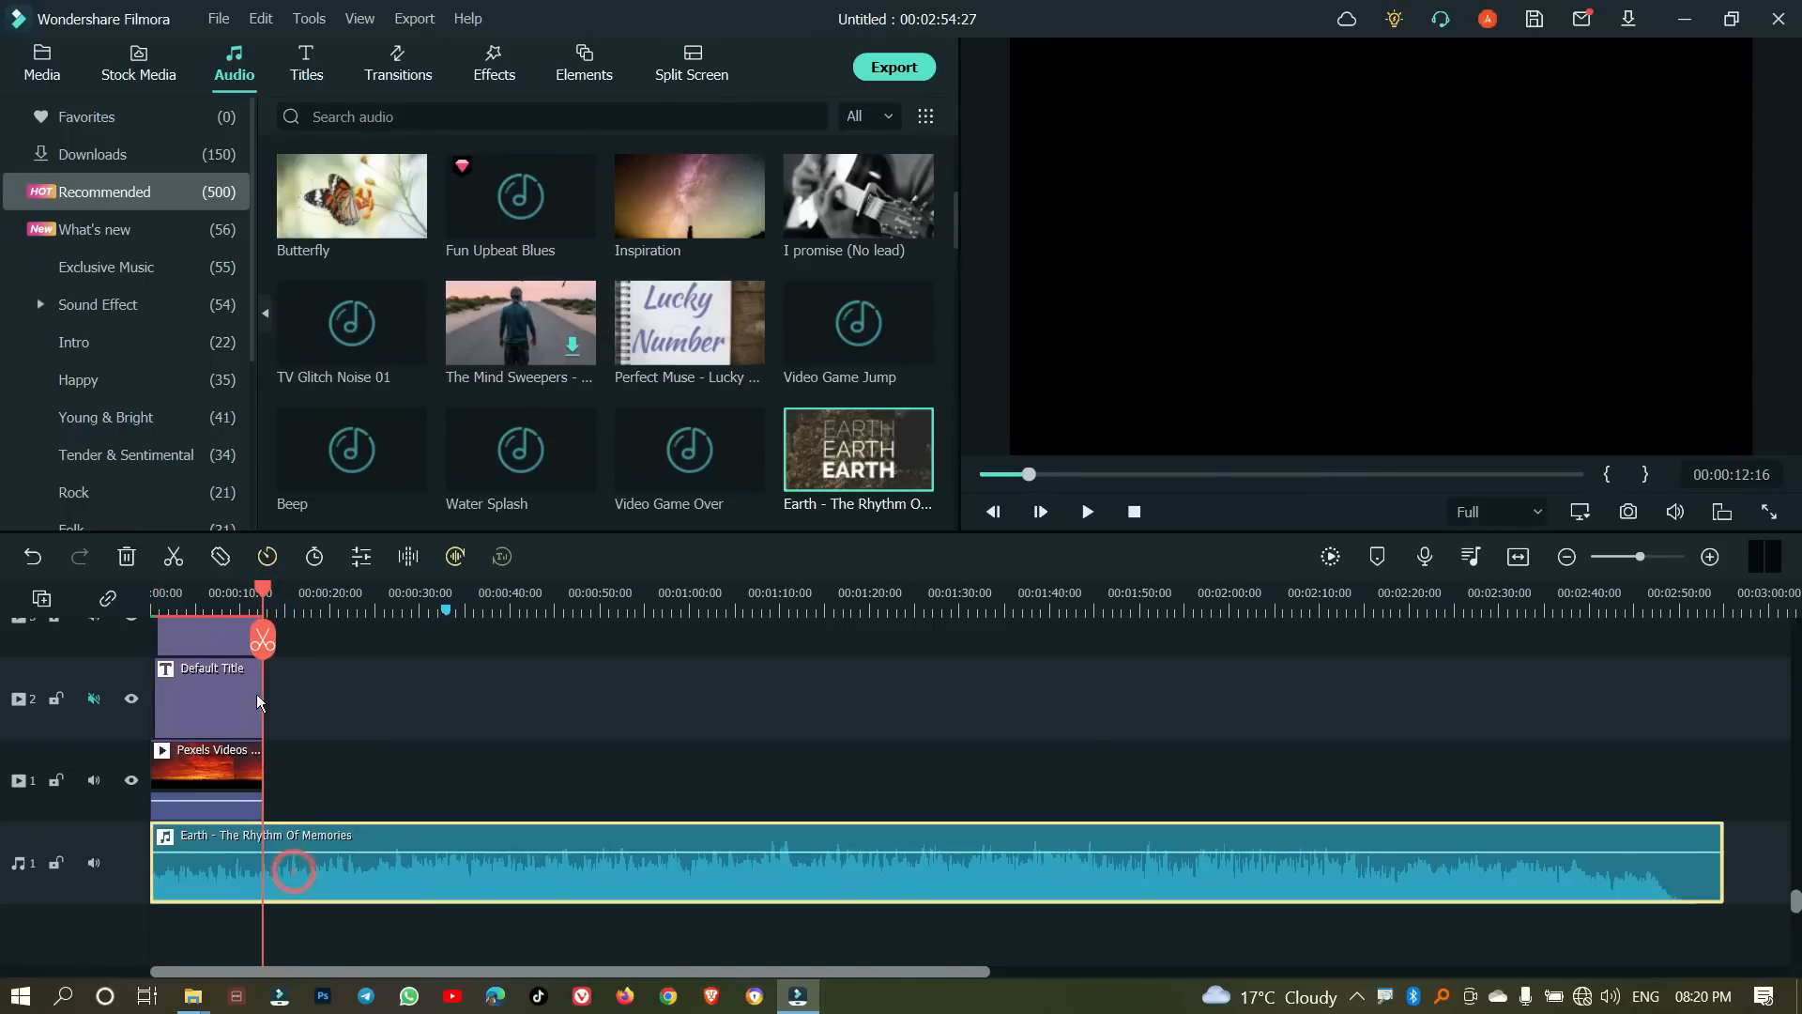
{"action": "left_click", "coordinate": [259, 657]}
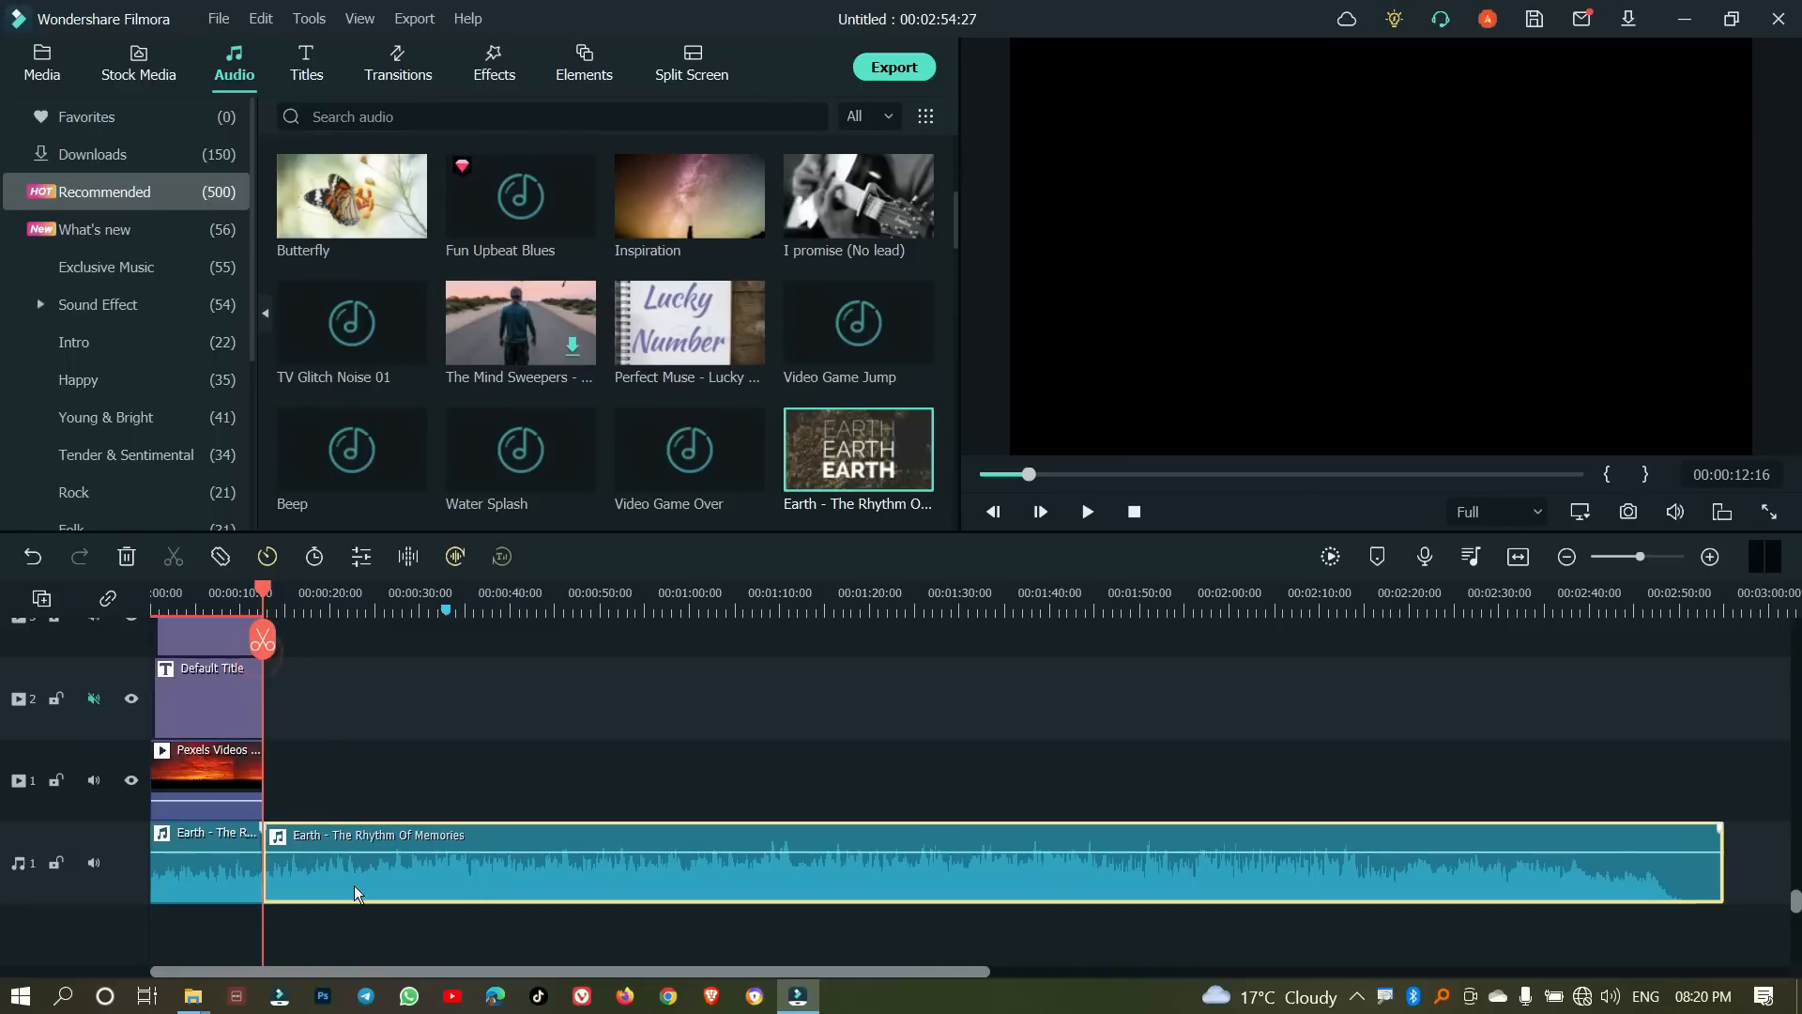
{"action": "key", "text": "Delete"}
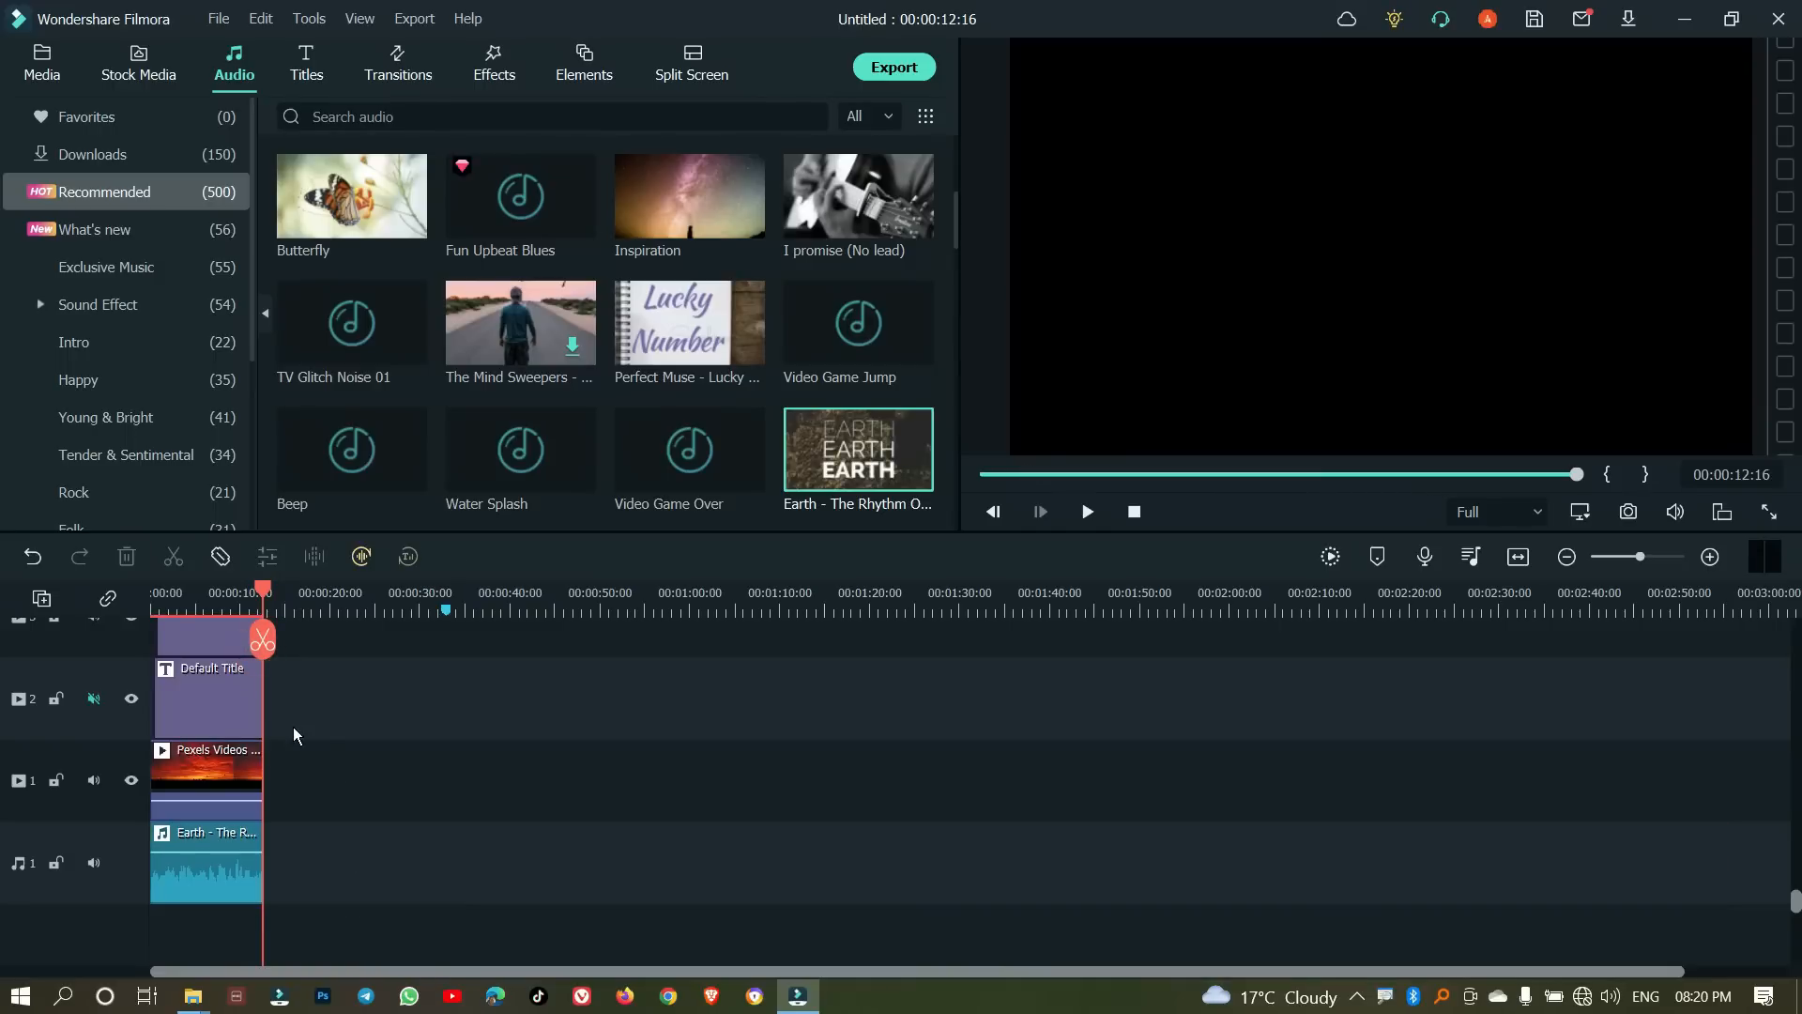
Step: Preview the finished title animation with its music from the start and pause at about 00:00:10:04
{"action": "left_click_drag", "start_coordinate": [264, 597], "coordinate": [99, 642]}
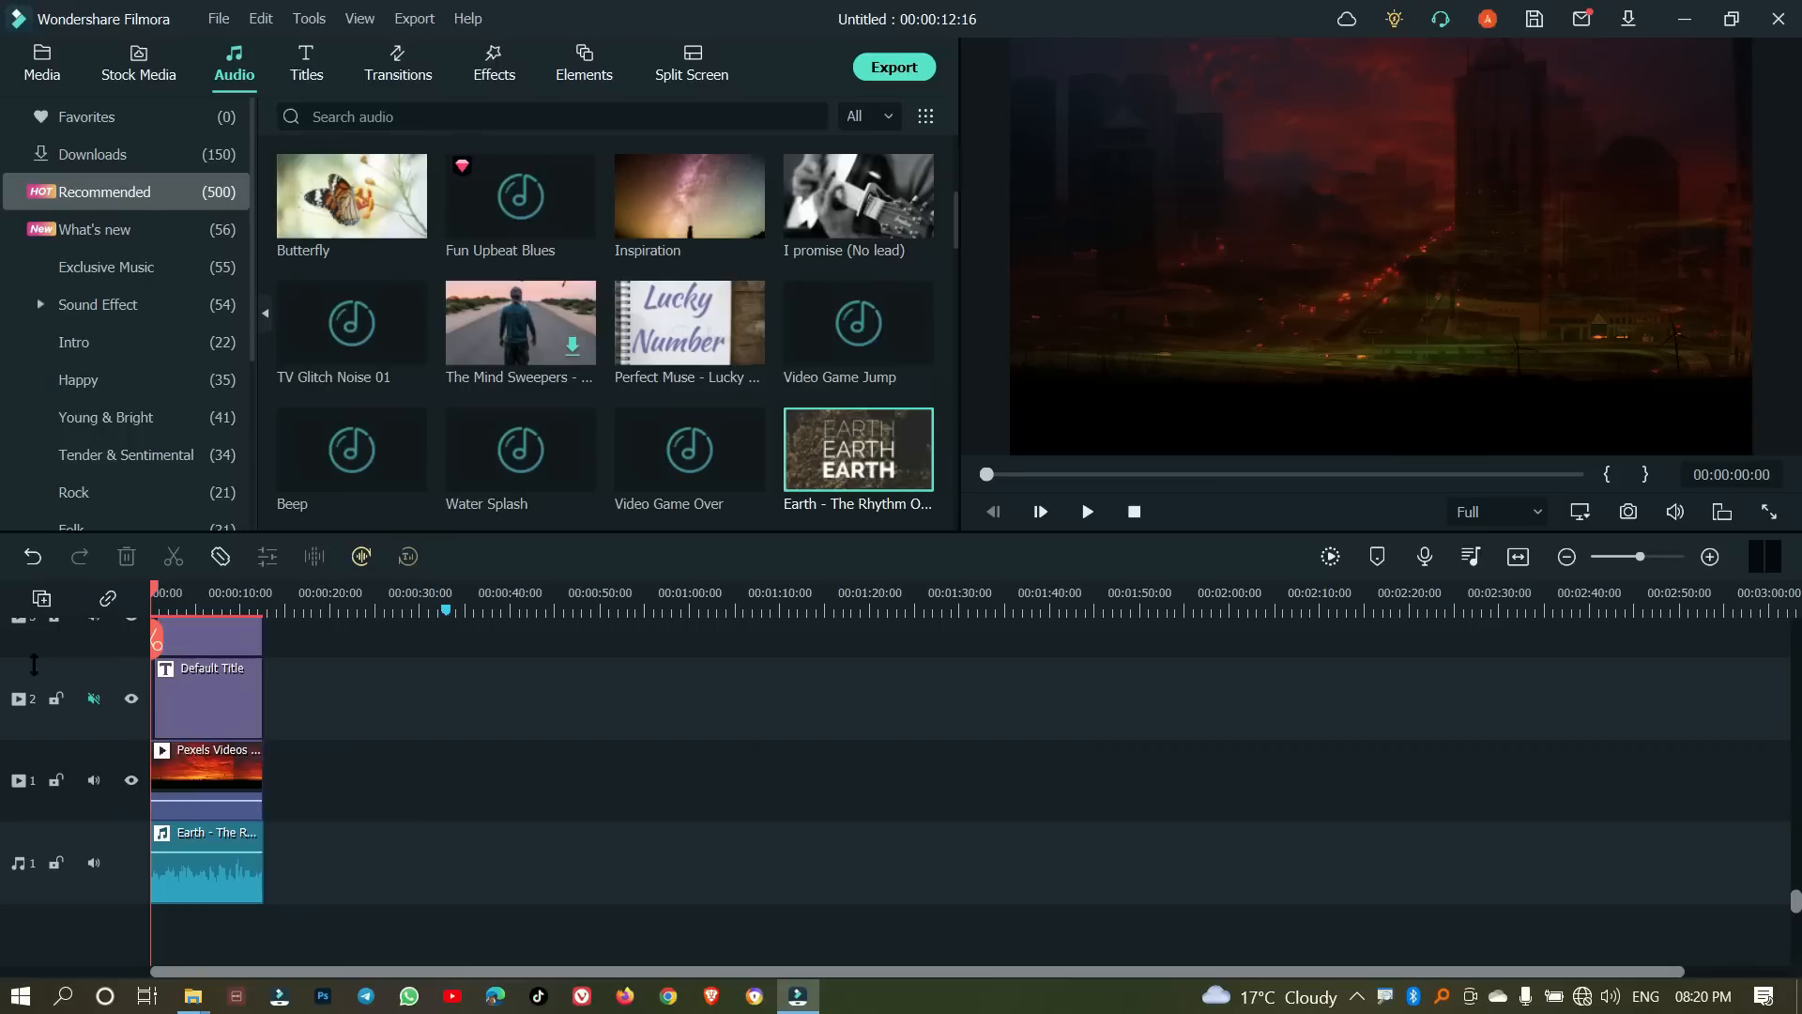
{"action": "key", "text": "space"}
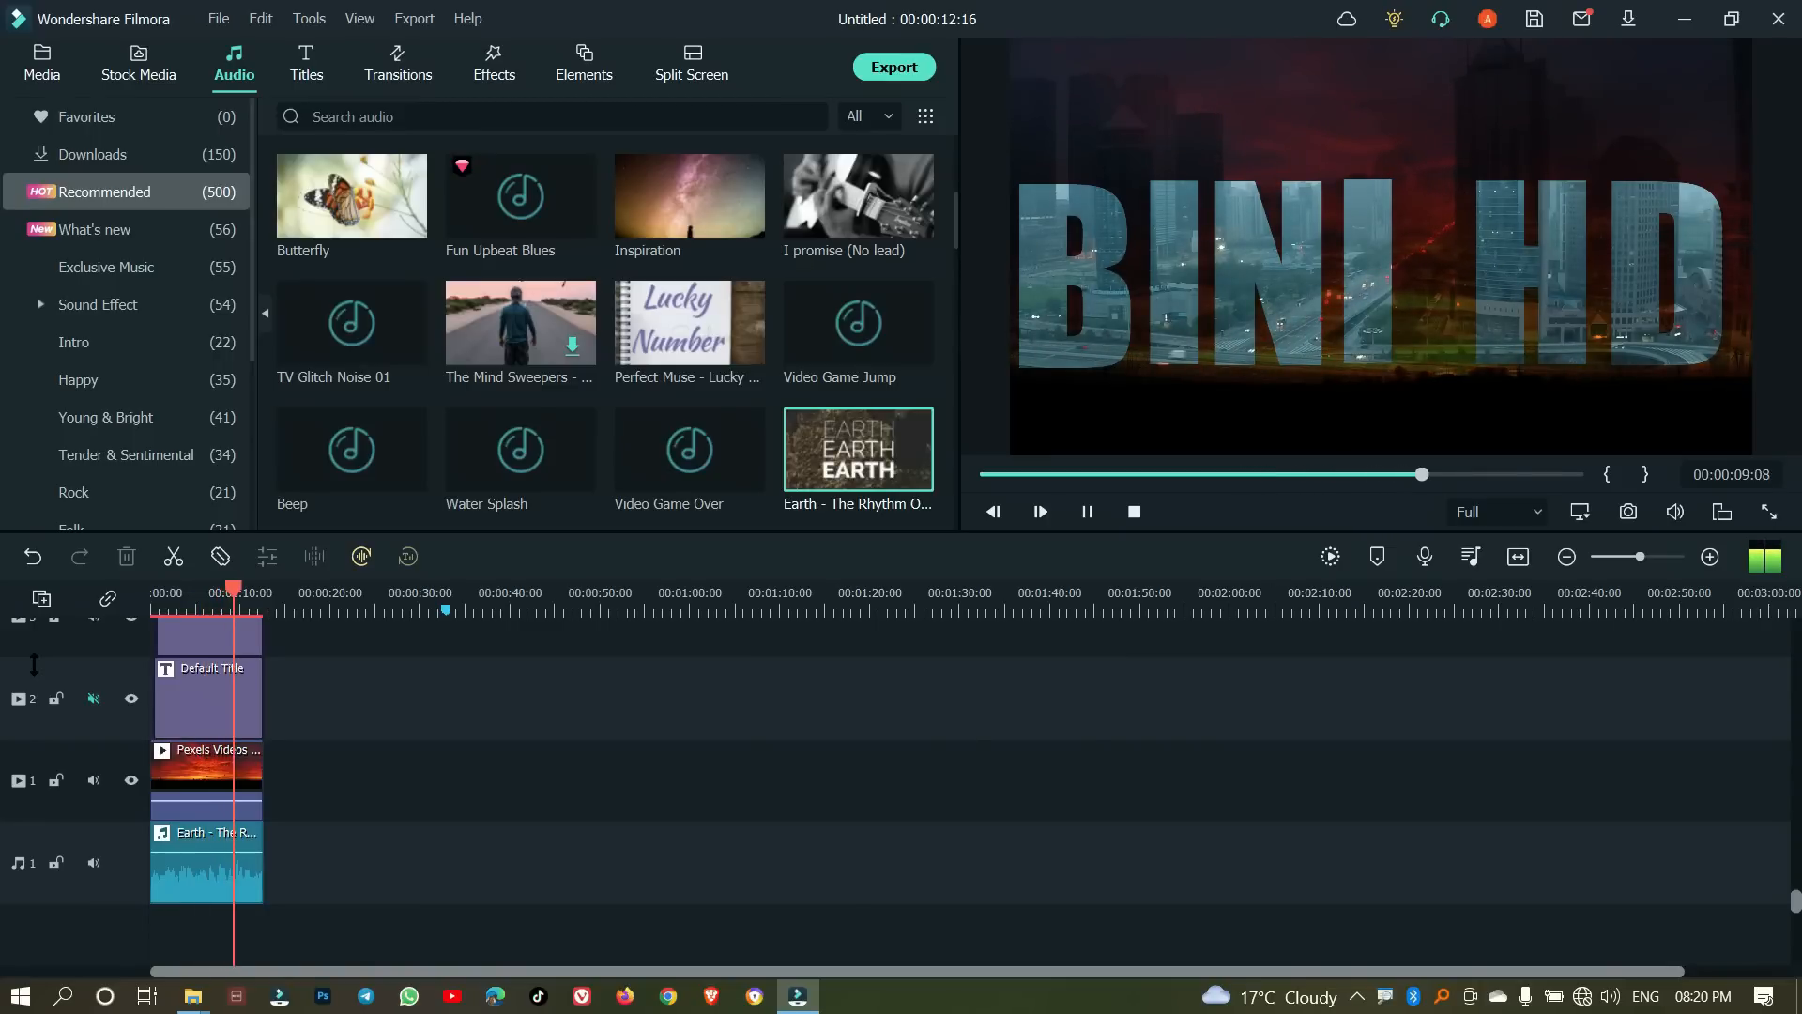
{"action": "key", "text": "space"}
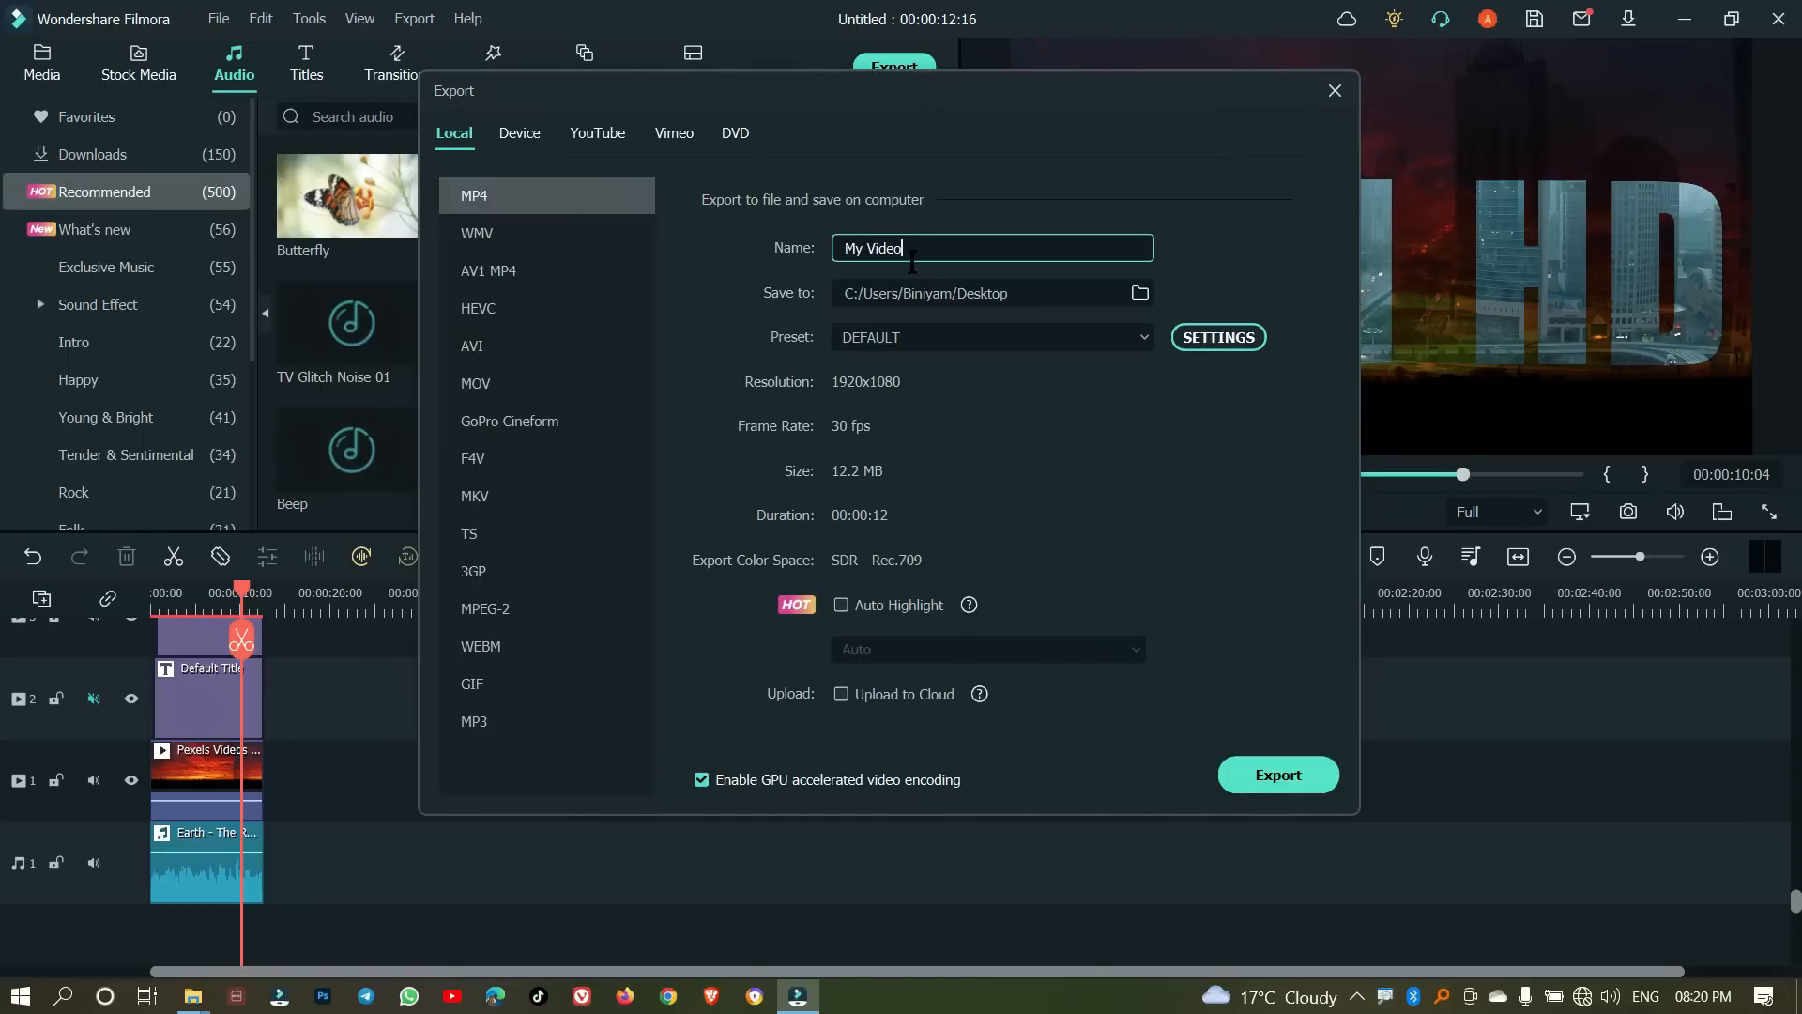
Step: Name the output file MY INTRO and export it locally as MP4 with the default preset
{"action": "key", "text": "BackSpace"}
{"action": "key", "text": "BackSpace"}
{"action": "key", "text": "BackSpace"}
{"action": "key", "text": "BackSpace"}
{"action": "key", "text": "BackSpace"}
{"action": "key", "text": "BackSpace"}
{"action": "key", "text": "BackSpace"}
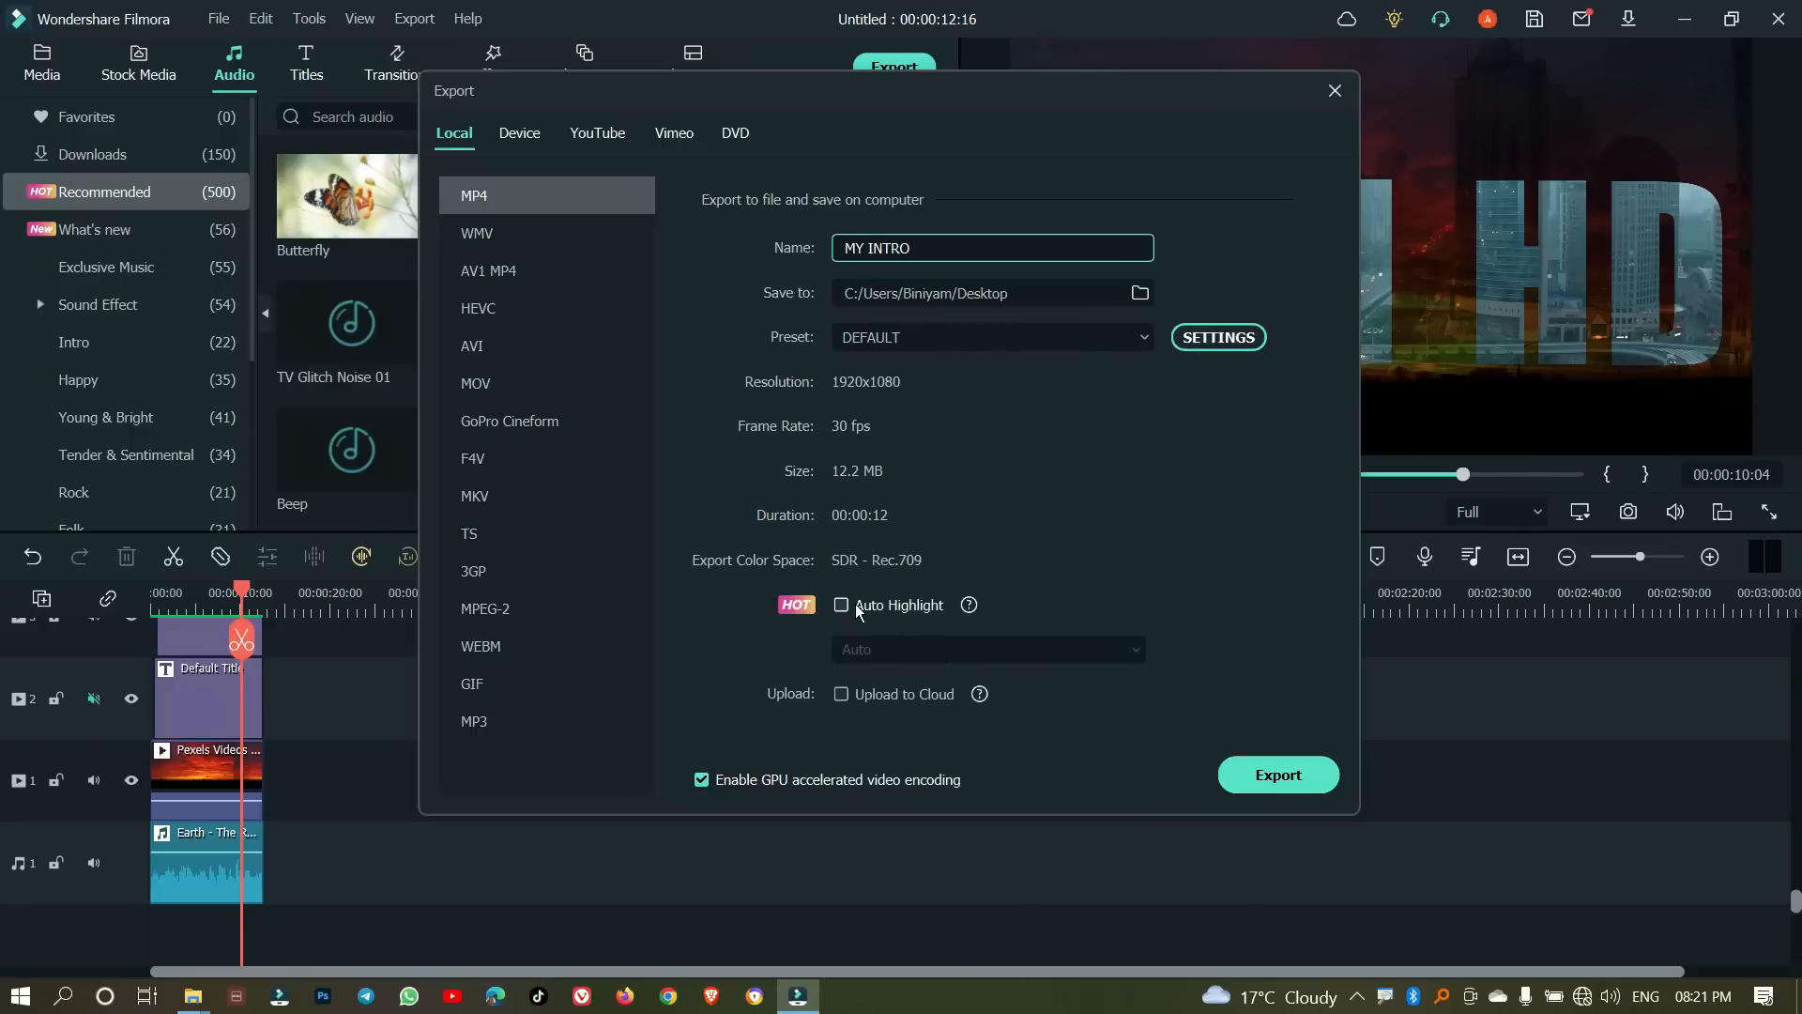
{"action": "left_click", "coordinate": [1253, 776]}
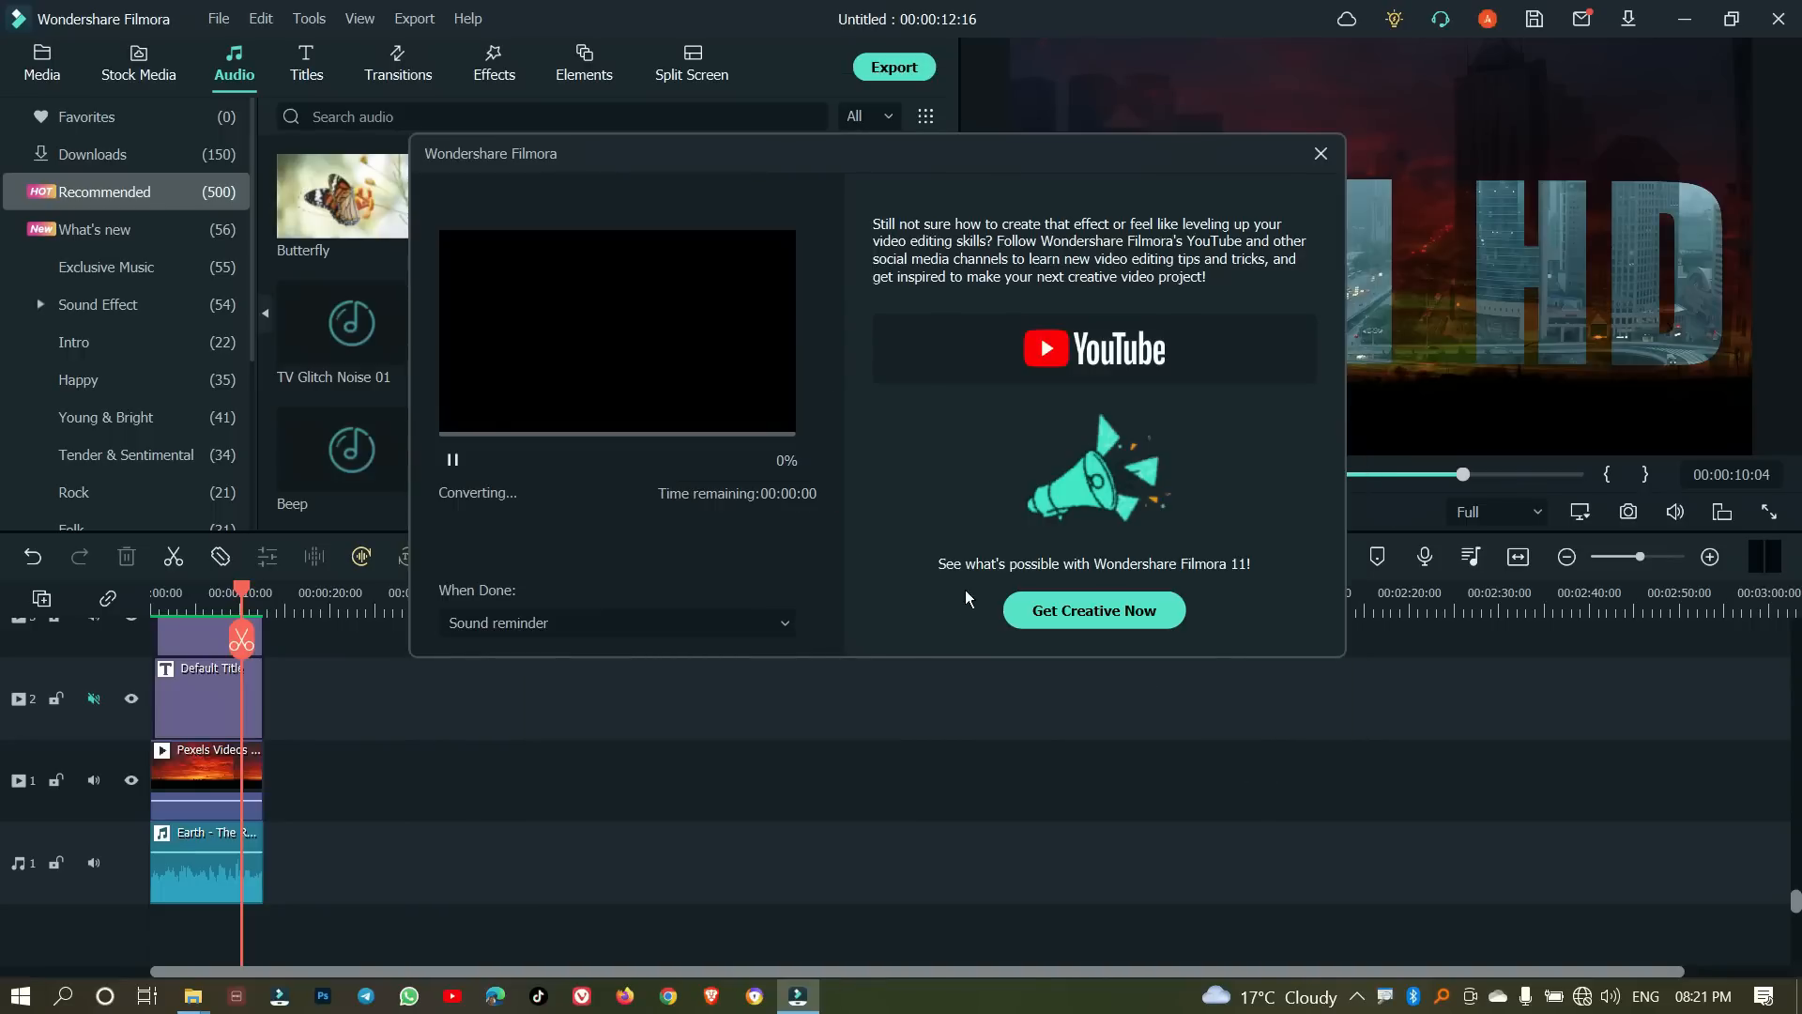